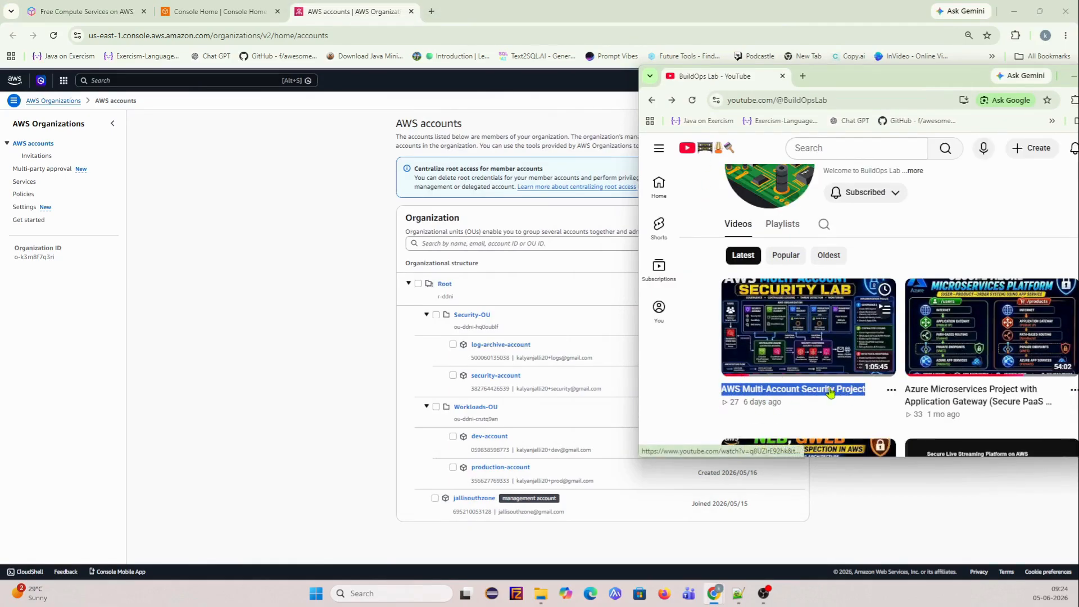
- Move the YouTube window off the left edge so the Organizations accounts list is fully visible
{"action": "left_click", "coordinate": [710, 377]}
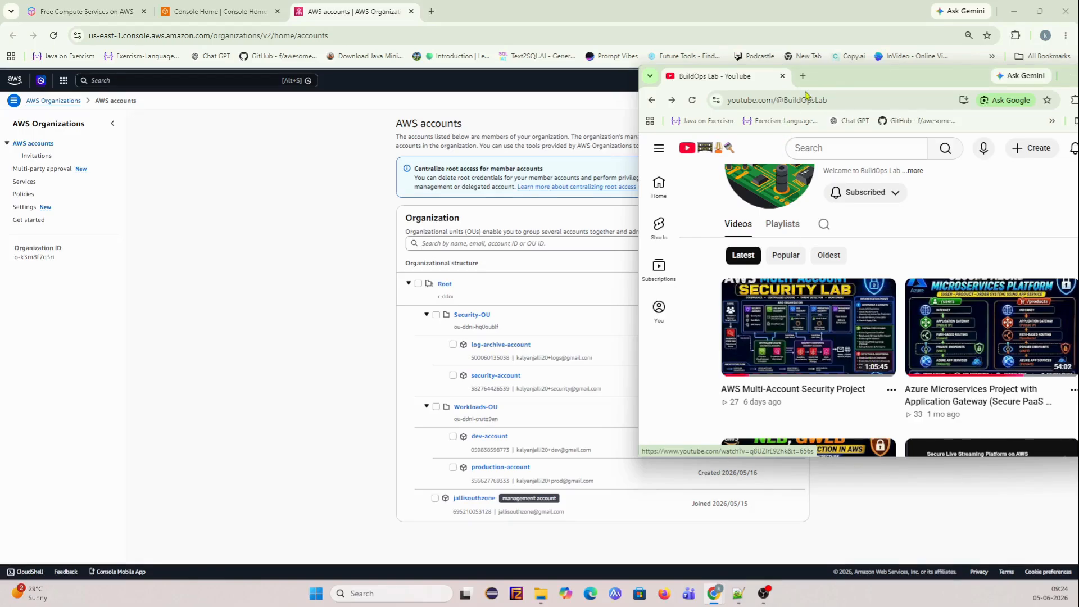
{"action": "left_click_drag", "start_coordinate": [840, 83], "coordinate": [0, 78]}
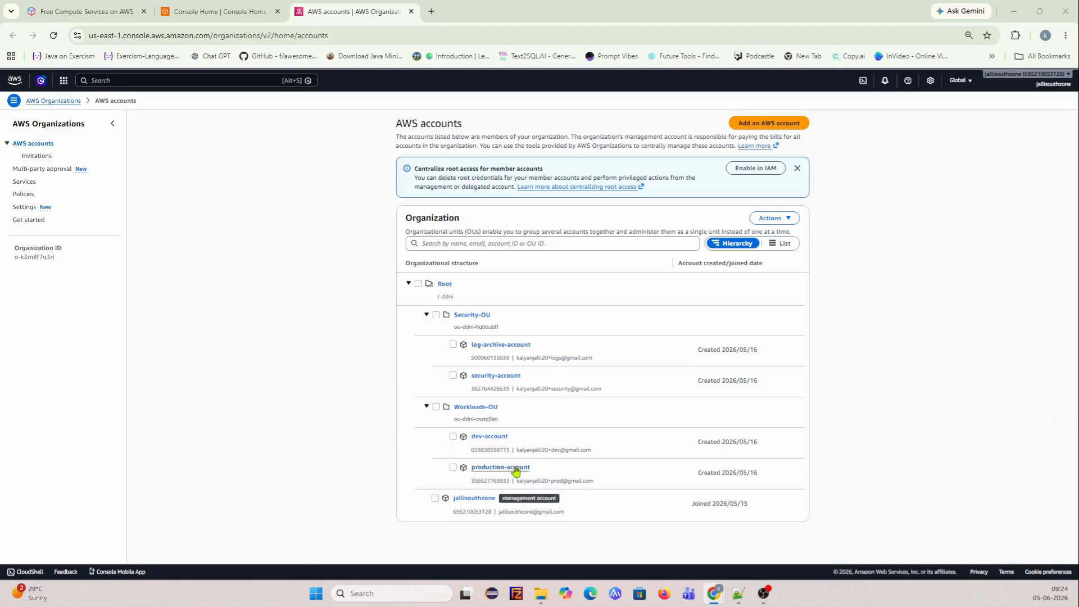
- Open IAM Identity Center in a new tab from an 'iam' search and show its empty Users list
{"action": "left_click", "coordinate": [176, 82]}
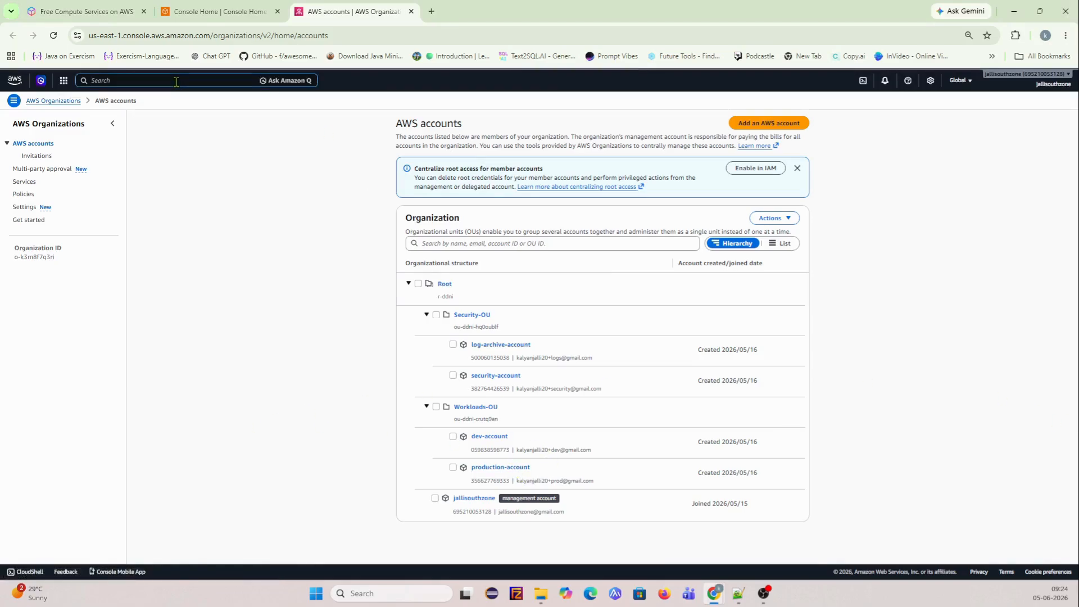
{"action": "type", "text": "iam"}
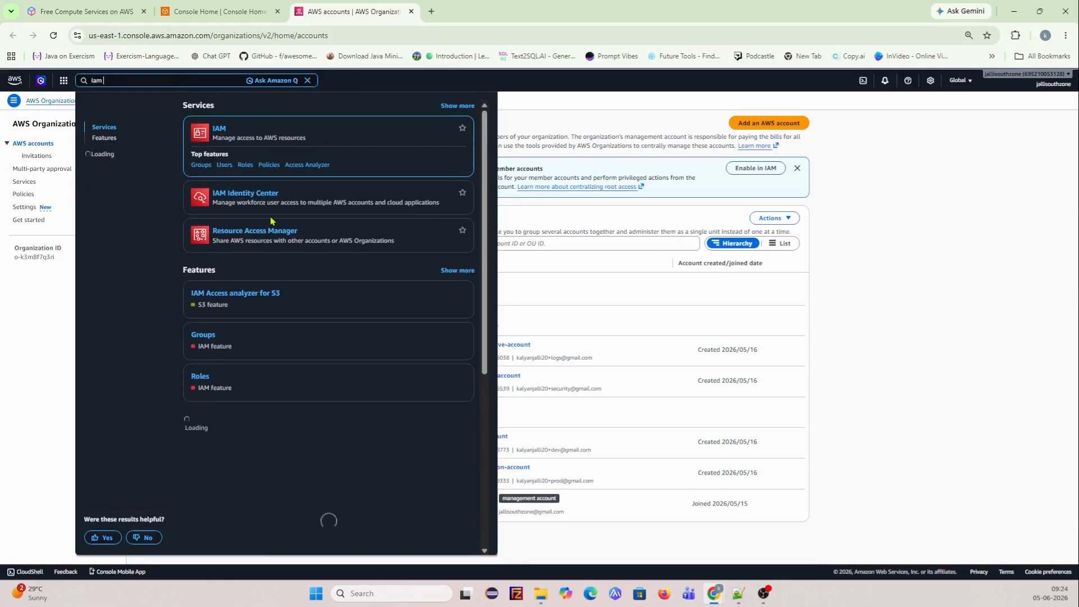
{"action": "right_click", "coordinate": [255, 172]}
{"action": "left_click", "coordinate": [311, 183]}
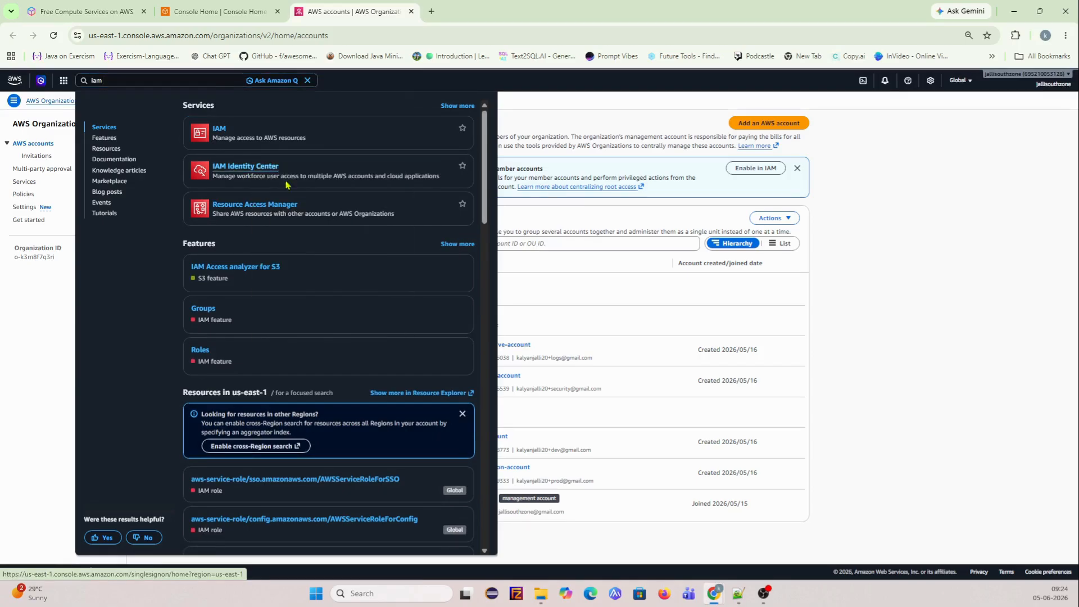
{"action": "left_click", "coordinate": [480, 13]}
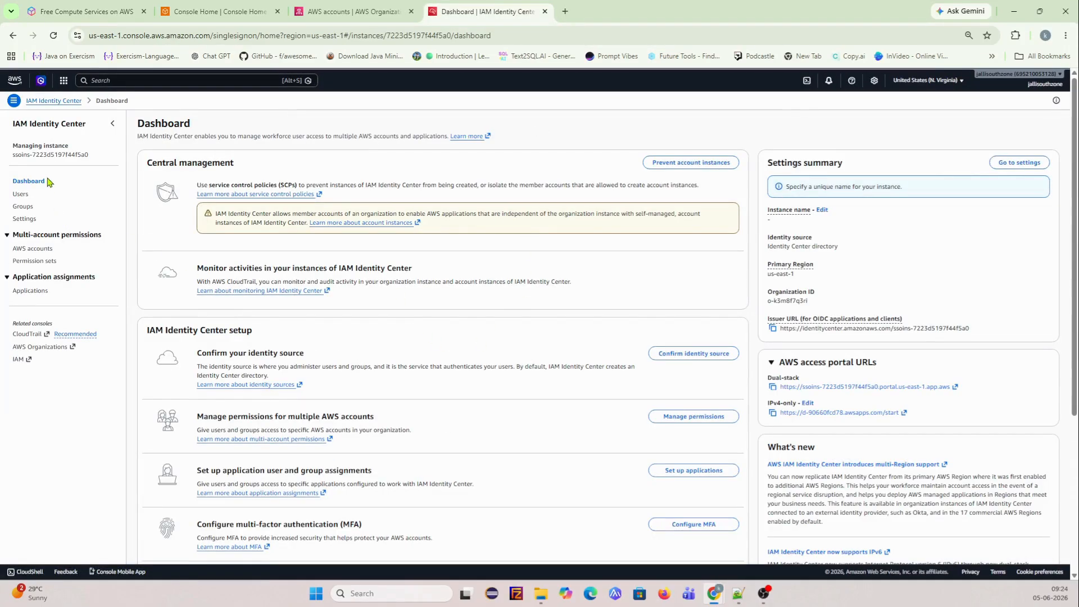
{"action": "scroll", "coordinate": [164, 265], "scroll_direction": "down", "scroll_amount": 4}
{"action": "scroll", "coordinate": [230, 323], "scroll_direction": "up", "scroll_amount": 4}
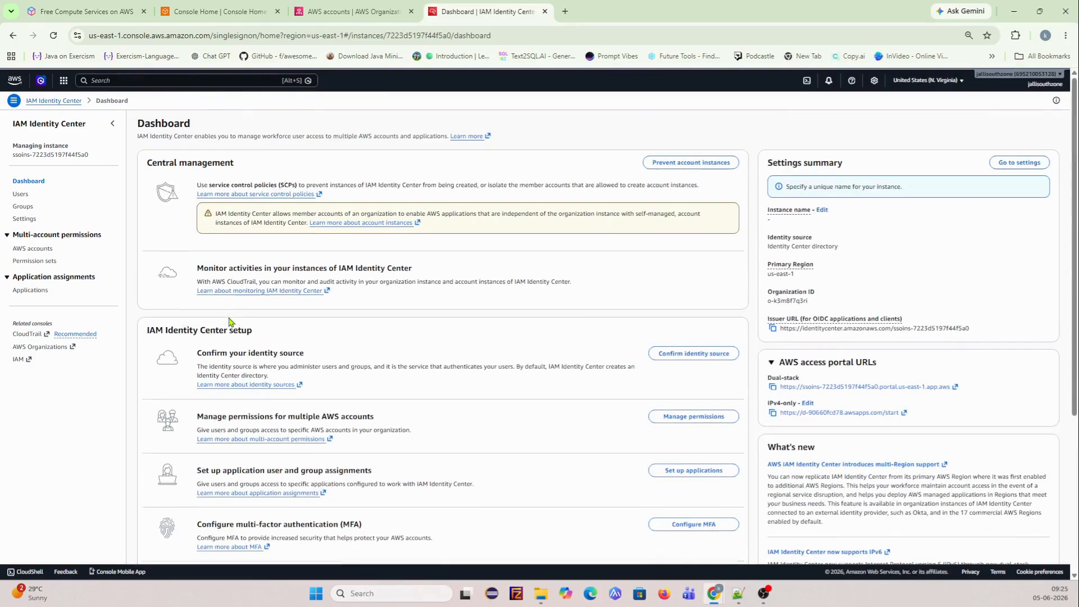
{"action": "left_click", "coordinate": [19, 194]}
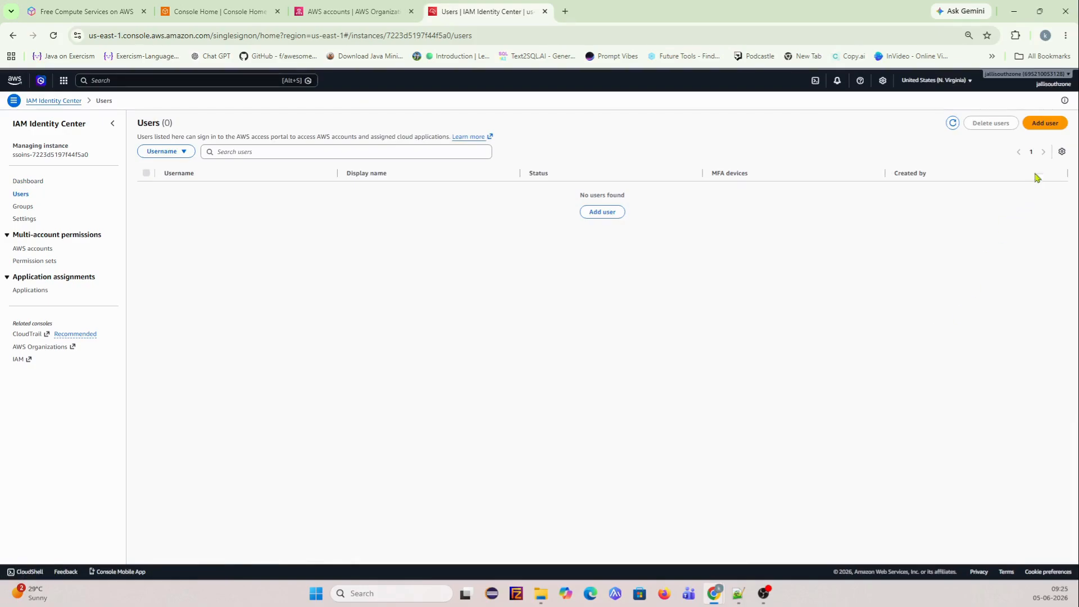
- Start adding a new user and enter the username prod-admin
{"action": "left_click", "coordinate": [1045, 123]}
{"action": "left_click", "coordinate": [390, 196]}
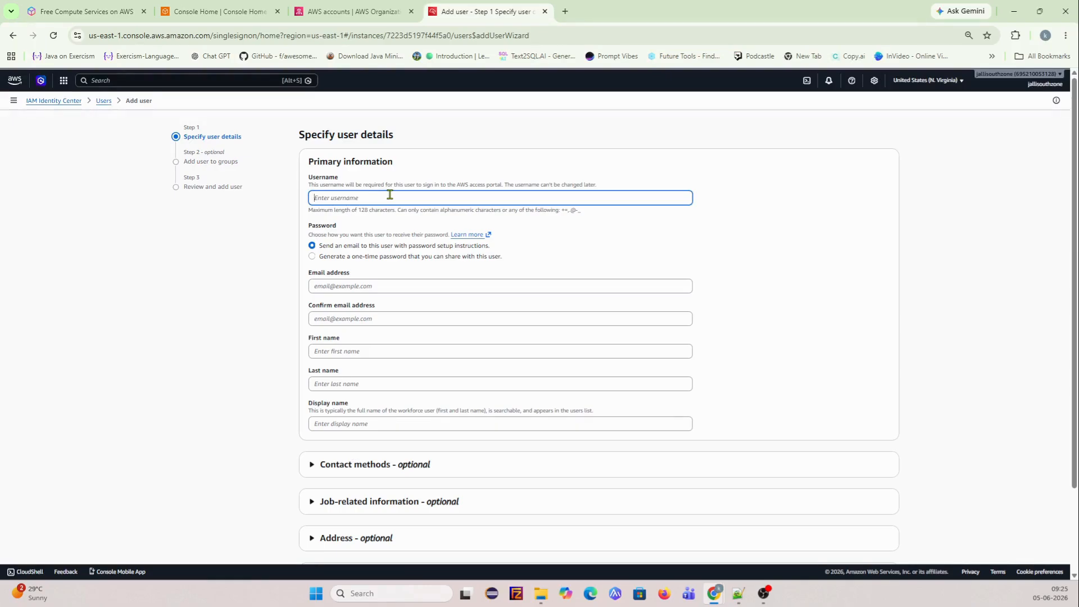
{"action": "type", "text": "ka"}
{"action": "key", "text": "BackSpace"}
{"action": "key", "text": "BackSpace"}
{"action": "type", "text": "security"}
{"action": "key", "text": "BackSpace"}
{"action": "key", "text": "BackSpace"}
{"action": "key", "text": "BackSpace"}
{"action": "key", "text": "BackSpace"}
{"action": "key", "text": "BackSpace"}
{"action": "key", "text": "BackSpace"}
{"action": "key", "text": "BackSpace"}
{"action": "type", "text": "r"}
{"action": "type", "text": "rod-"}
{"action": "type", "text": "admin"}
- Enter the user's email address and paste the same address into Confirm email
{"action": "left_click", "coordinate": [325, 287]}
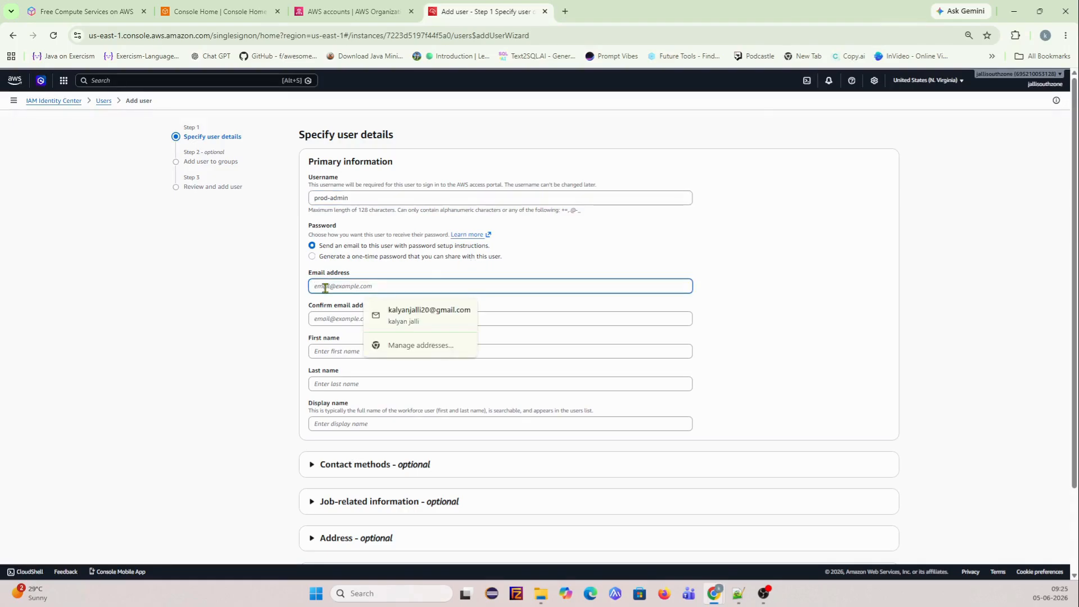
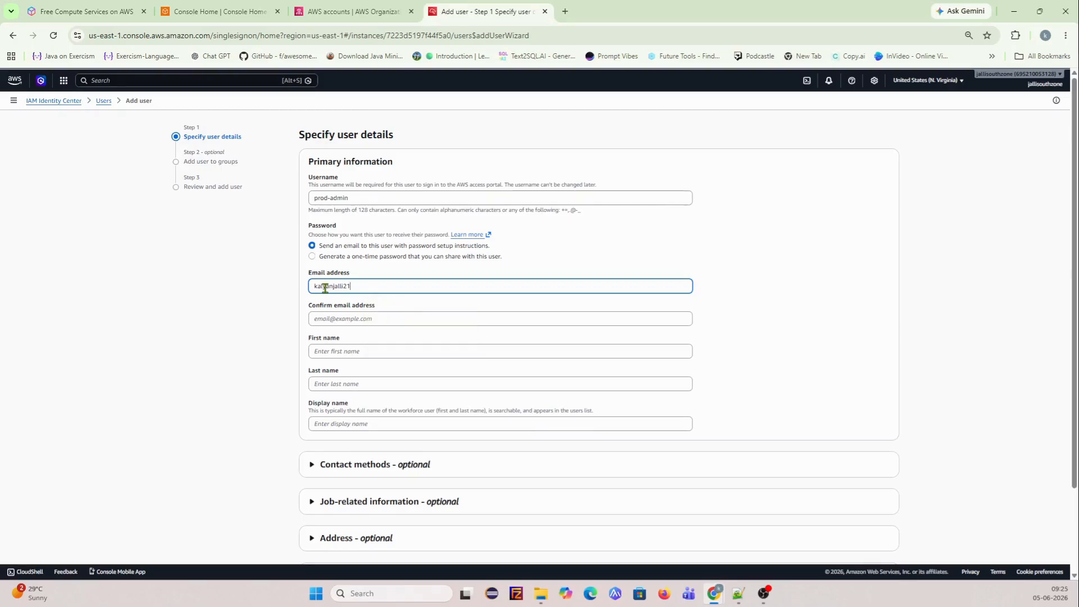
{"action": "left_click", "coordinate": [355, 316]}
{"action": "left_click_drag", "start_coordinate": [400, 287], "coordinate": [241, 290]}
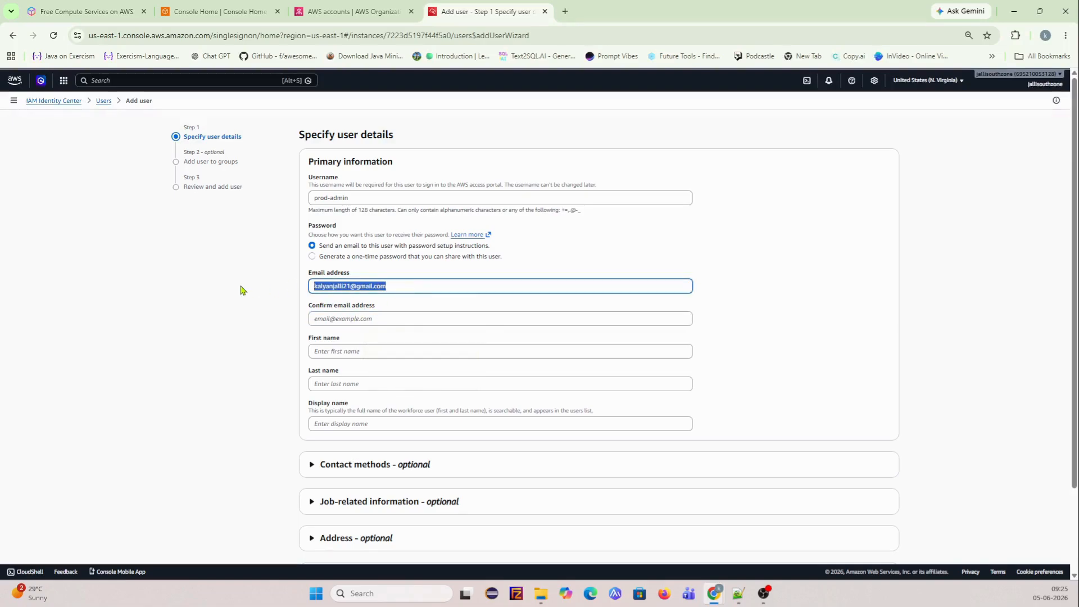
{"action": "key", "text": "ctrl+c"}
{"action": "left_click", "coordinate": [332, 318]}
{"action": "key", "text": "ctrl+v"}
- Set first name 'prod' and last name 'admin', then continue to the groups step
{"action": "scroll", "coordinate": [448, 347], "scroll_direction": "down", "scroll_amount": 2}
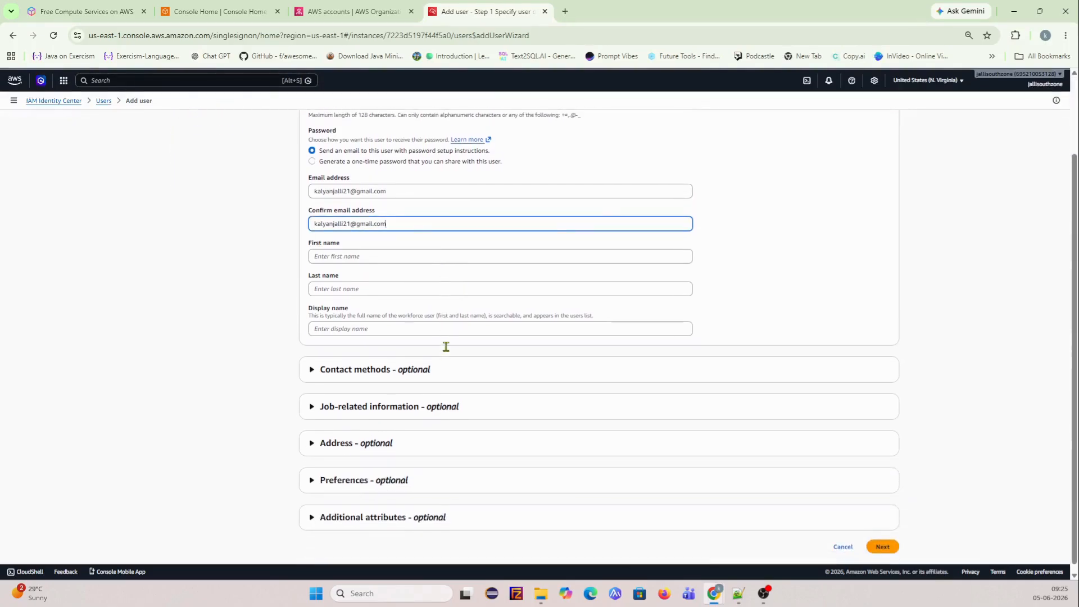
{"action": "left_click", "coordinate": [336, 248]}
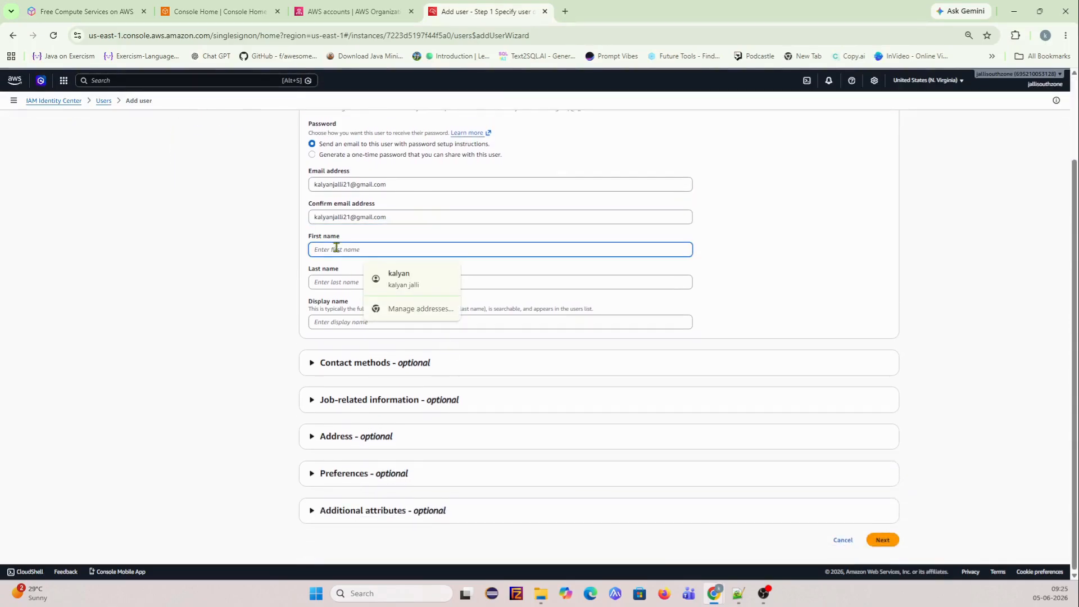
{"action": "type", "text": "prod"}
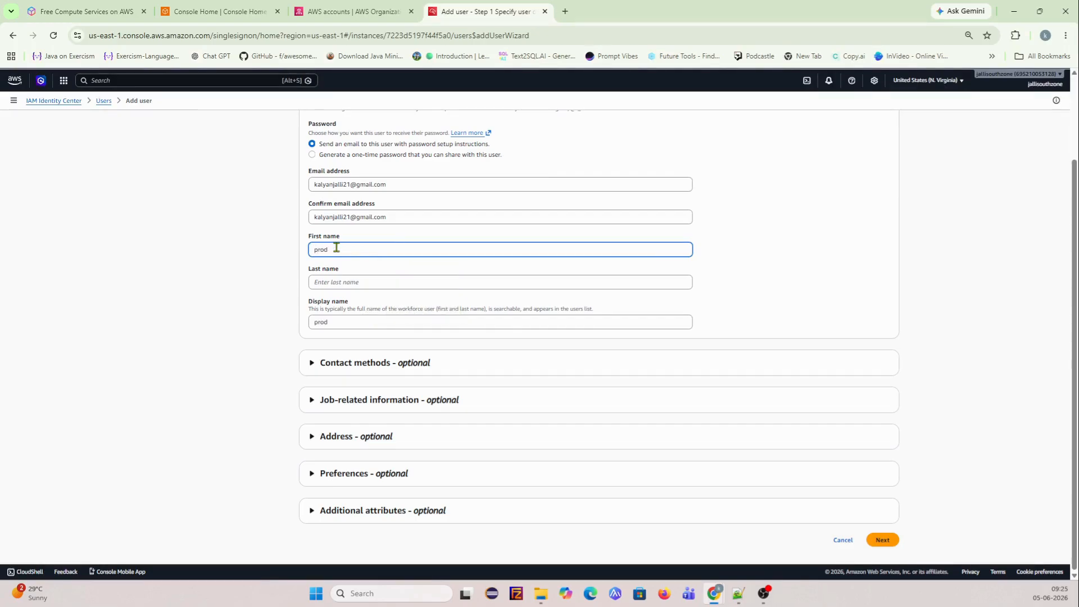
{"action": "left_click", "coordinate": [332, 279]}
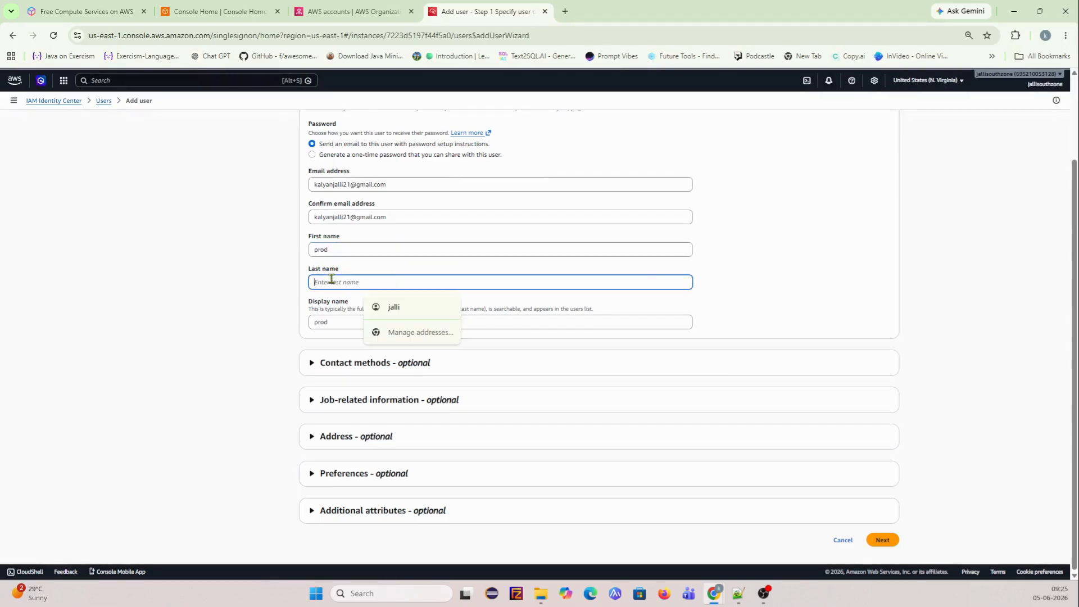
{"action": "type", "text": "admin"}
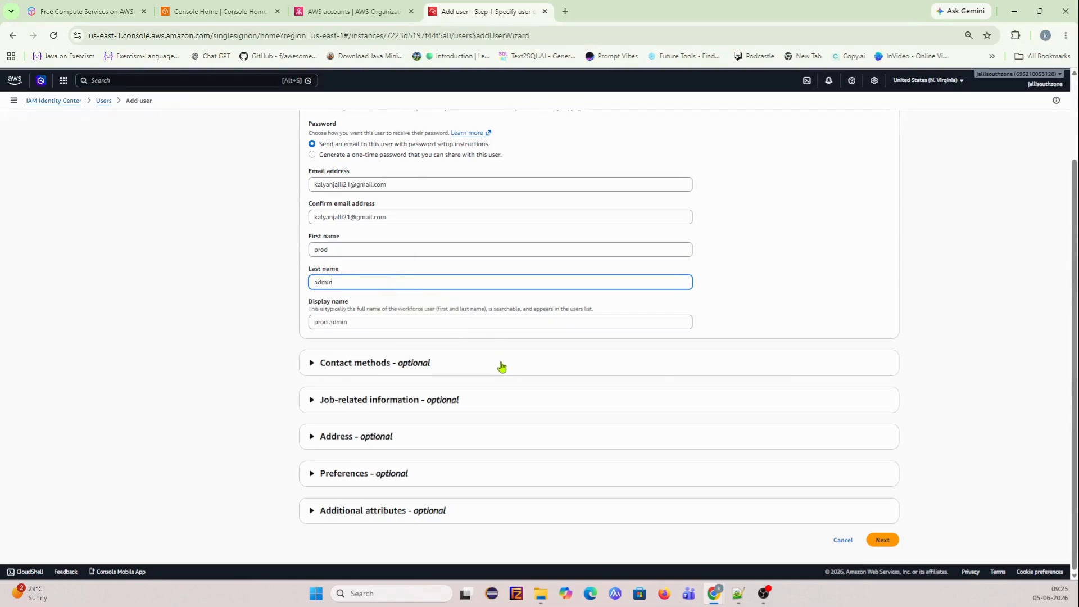
{"action": "scroll", "coordinate": [740, 315], "scroll_direction": "up", "scroll_amount": 3}
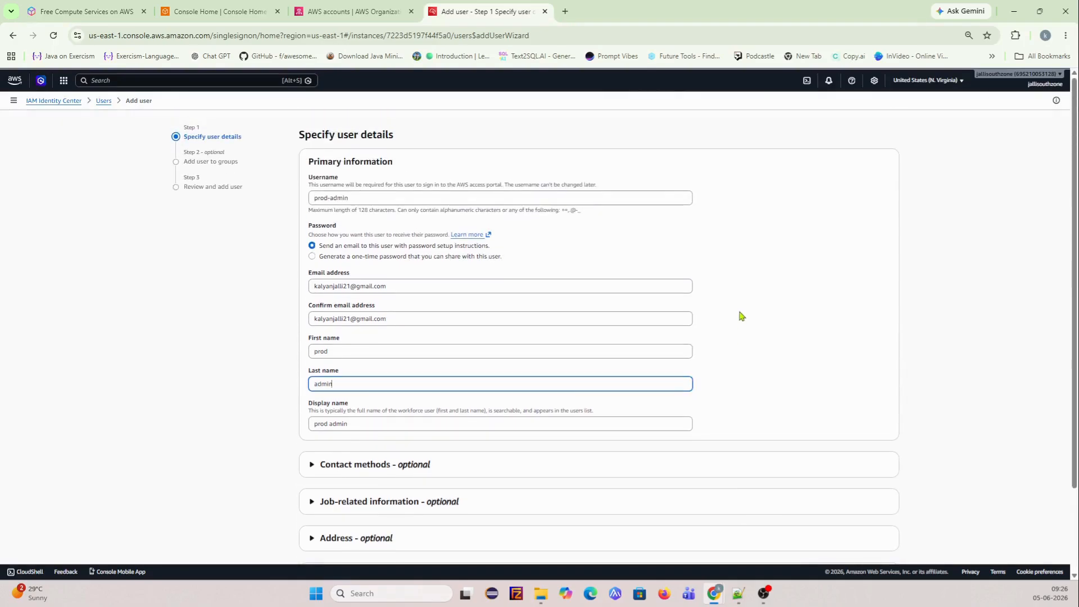
{"action": "scroll", "coordinate": [739, 315], "scroll_direction": "down", "scroll_amount": 3}
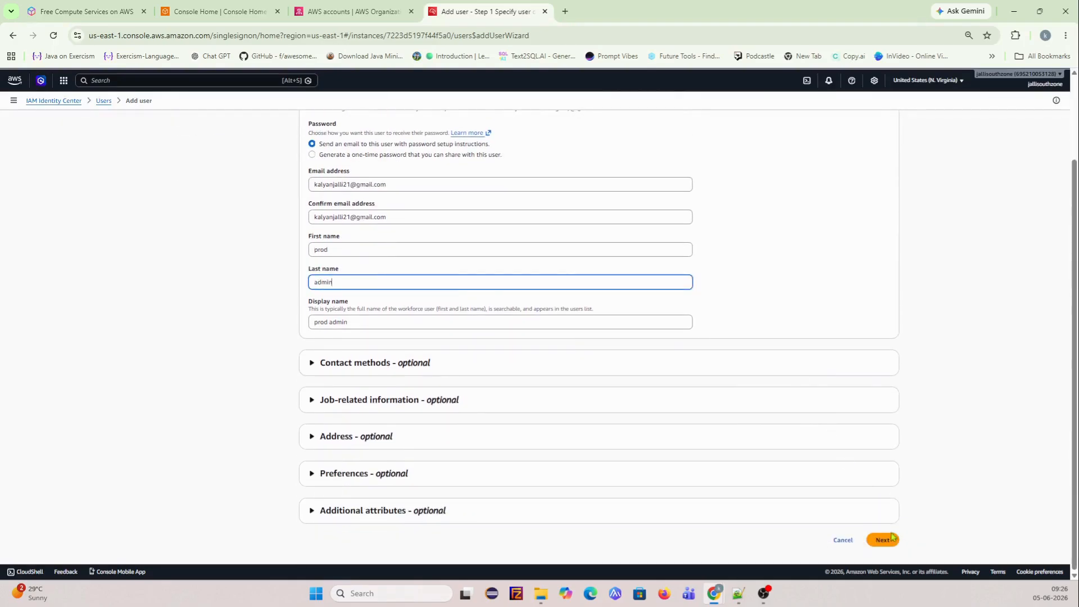
{"action": "left_click", "coordinate": [882, 539]}
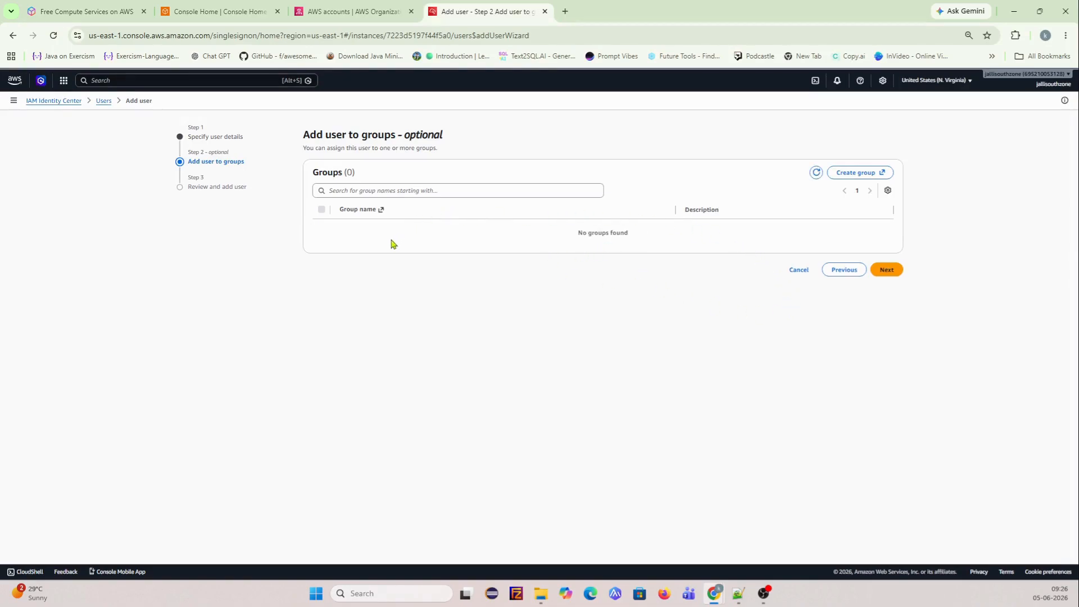
- Skip group assignment, review the details, and create the prod-admin user
{"action": "left_click", "coordinate": [886, 270]}
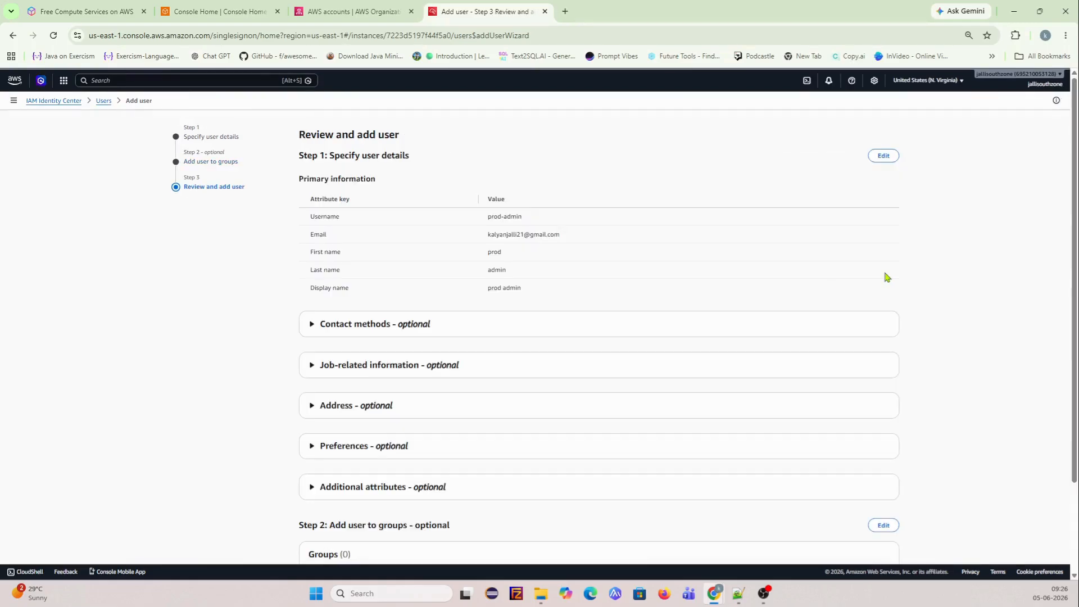
{"action": "scroll", "coordinate": [509, 351], "scroll_direction": "down", "scroll_amount": 2}
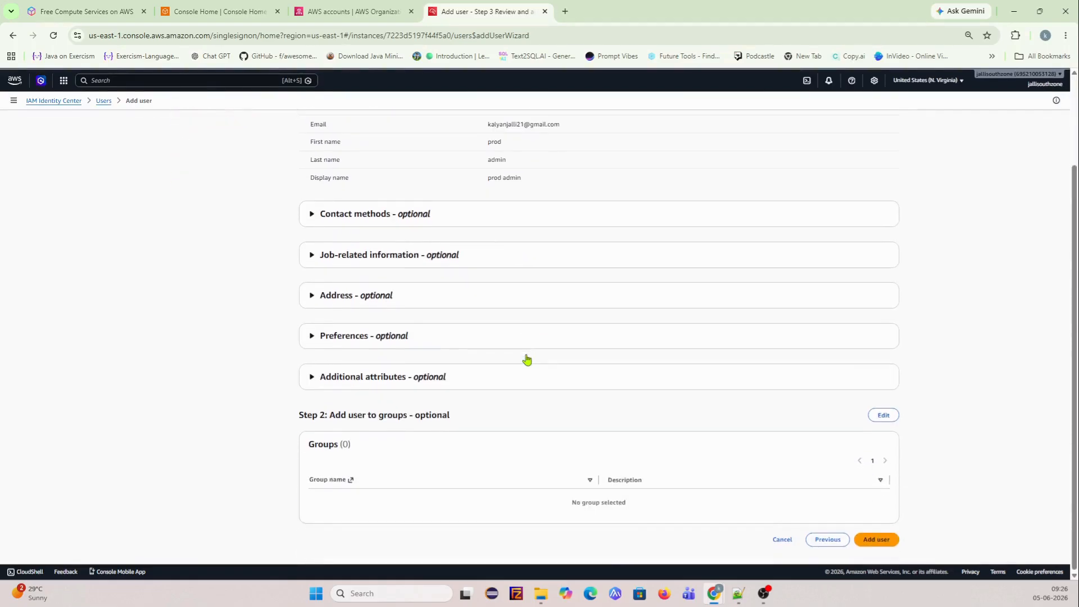
{"action": "left_click", "coordinate": [871, 546]}
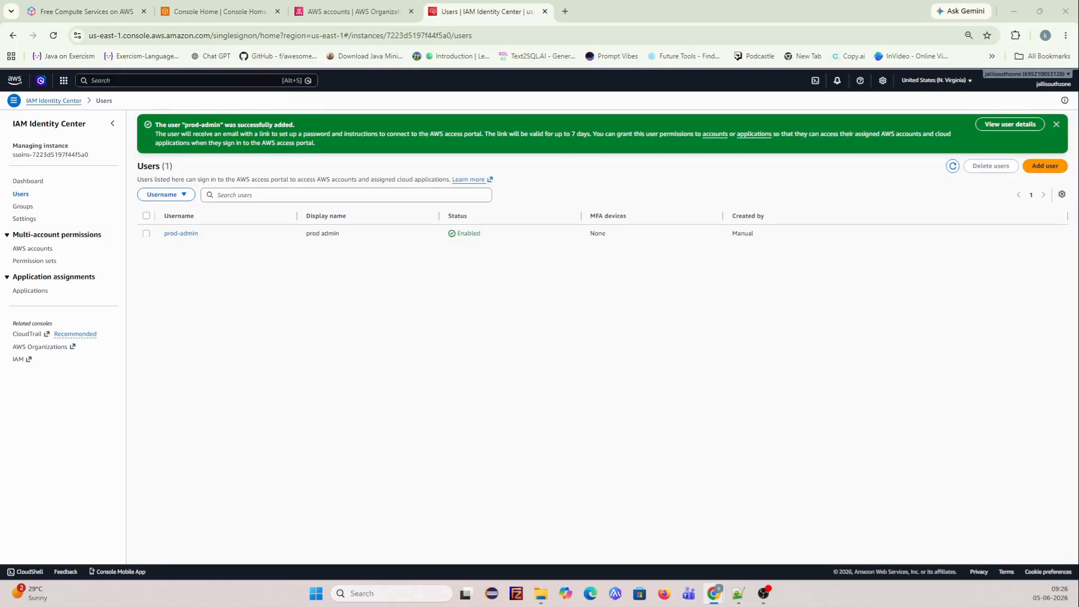
- Bring the Gmail window into view, enlarge it, and accept the IAM Identity Center invitation
{"action": "left_click_drag", "start_coordinate": [0, 55], "coordinate": [354, 90]}
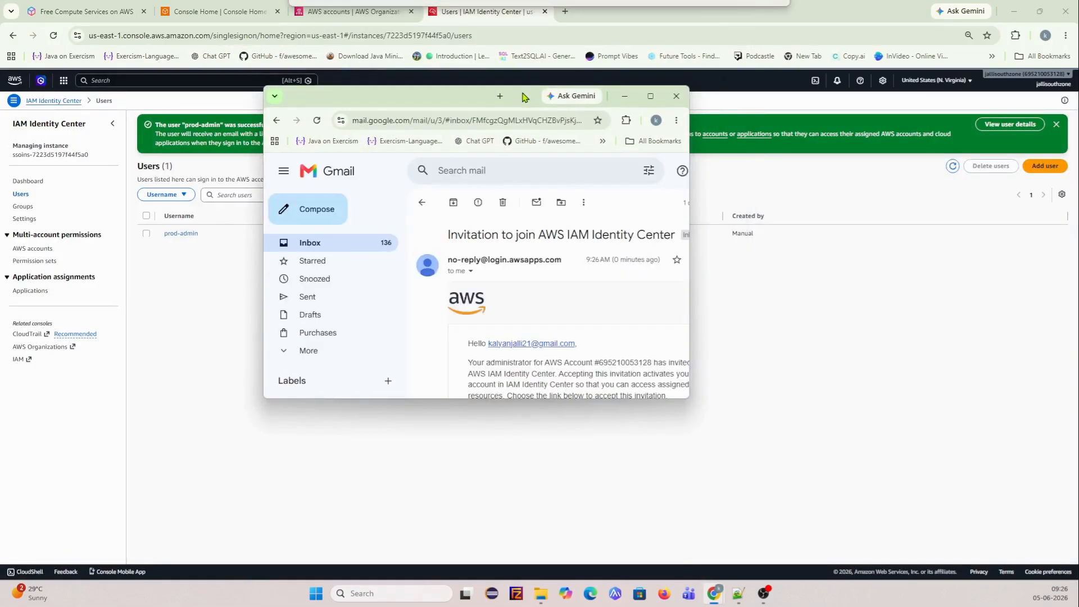
{"action": "left_click_drag", "start_coordinate": [586, 68], "coordinate": [570, 41]}
{"action": "left_click_drag", "start_coordinate": [743, 345], "coordinate": [744, 560]}
{"action": "left_click_drag", "start_coordinate": [921, 378], "coordinate": [1064, 380]}
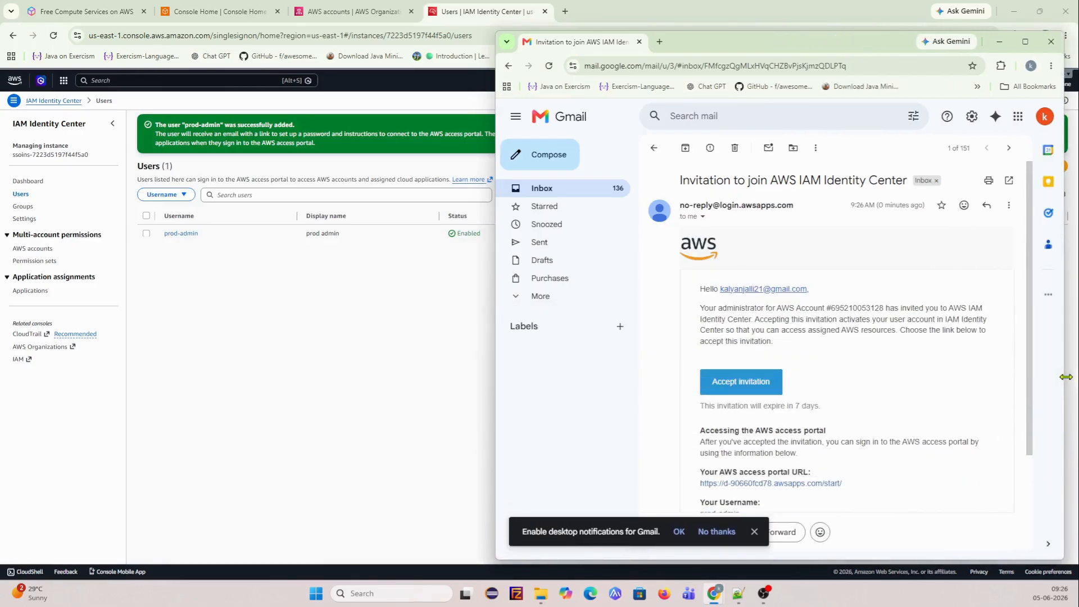
{"action": "left_click", "coordinate": [757, 391]}
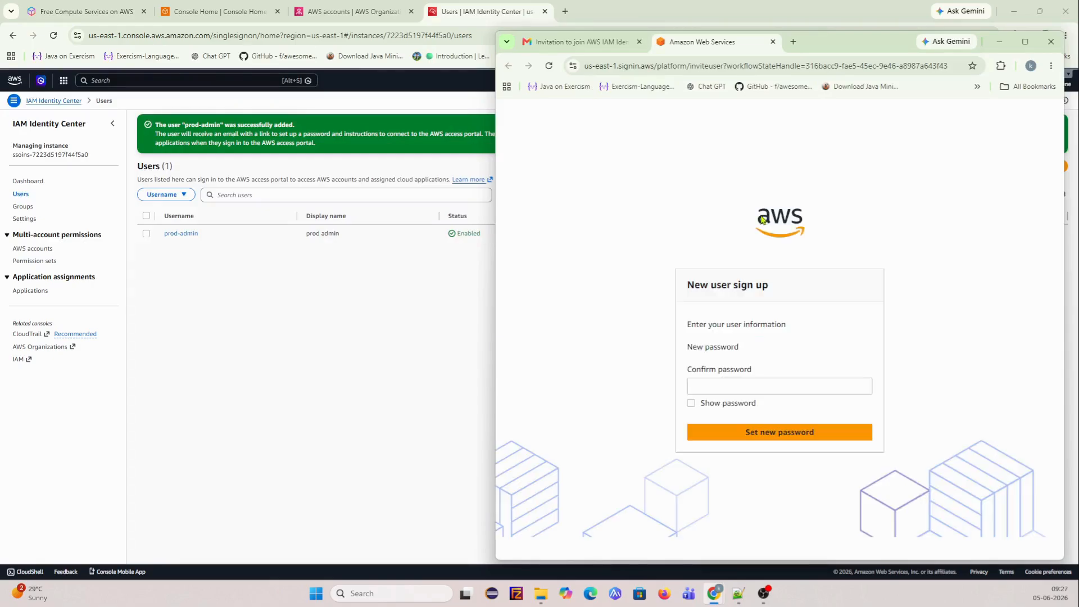
- Enter and confirm the new password for prod-admin and submit it
{"action": "left_click", "coordinate": [761, 373]}
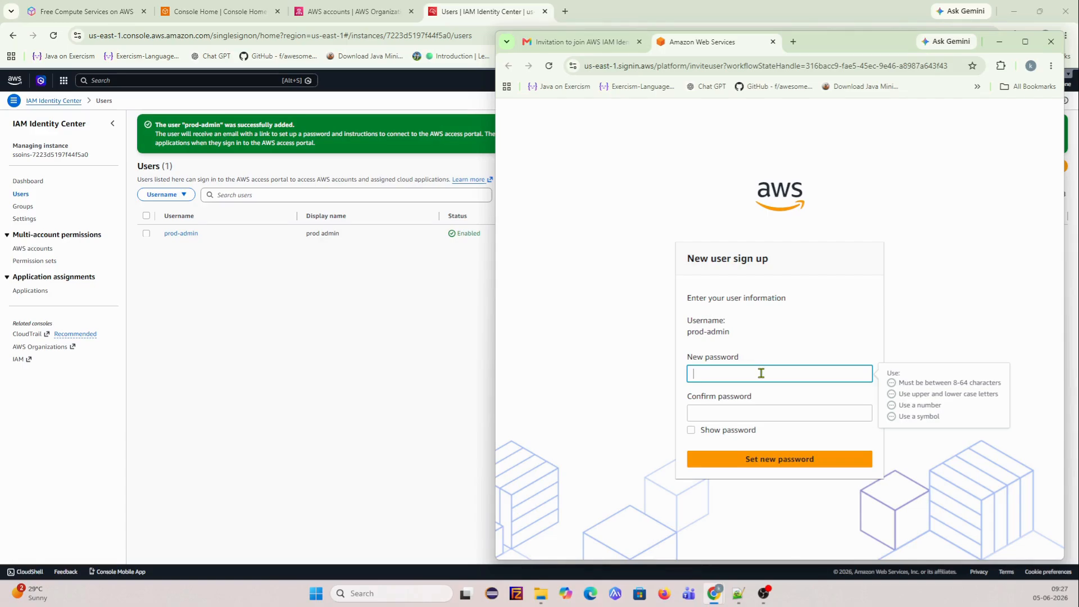
{"action": "type", "text": "•••••••••••••"}
{"action": "key", "text": "Tab"}
{"action": "type", "text": "••••••••••"}
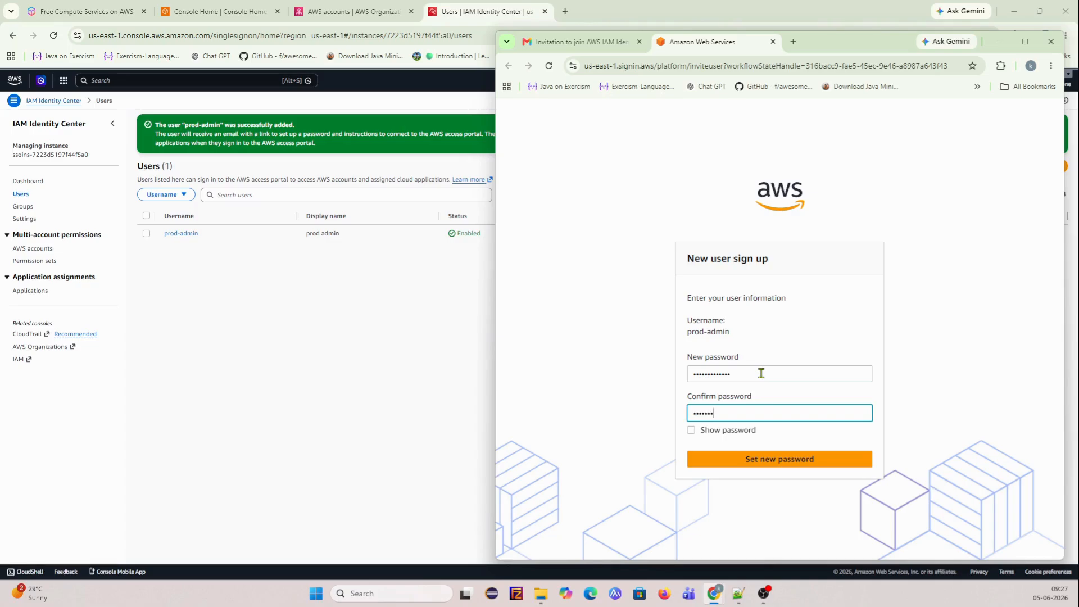
{"action": "type", "text": "•••"}
{"action": "left_click", "coordinate": [778, 460]}
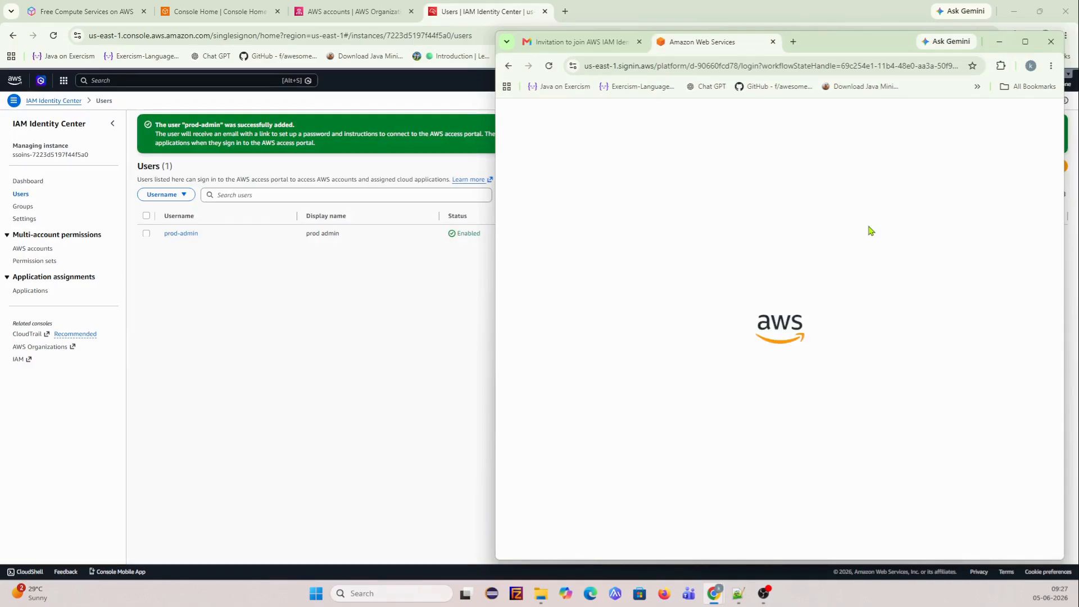
- Sign in to the AWS access portal as prod-admin with the new password
{"action": "left_click", "coordinate": [719, 340]}
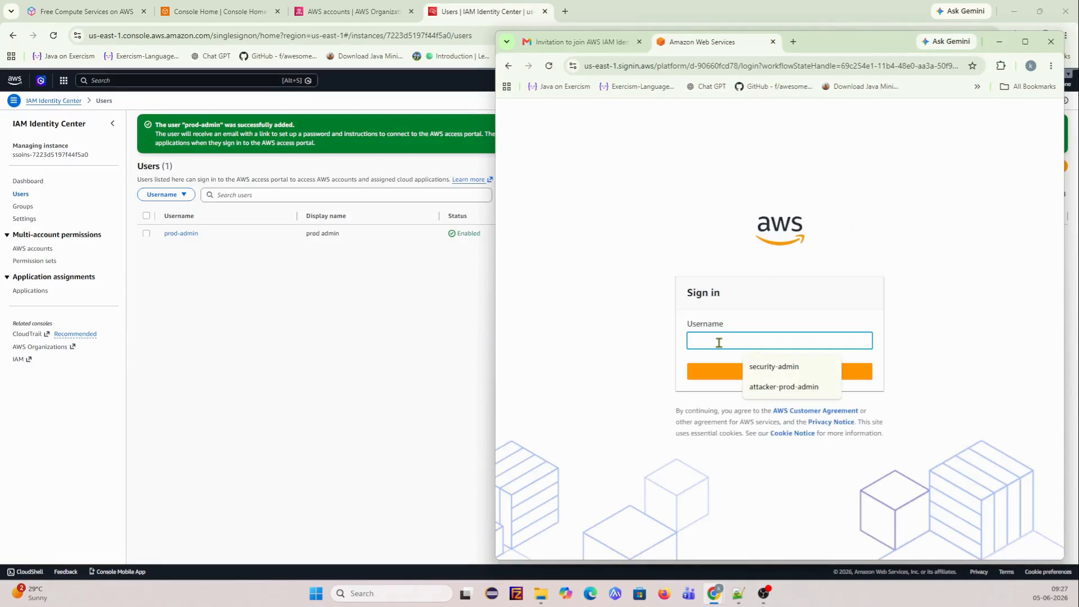
{"action": "type", "text": "prod-admin"}
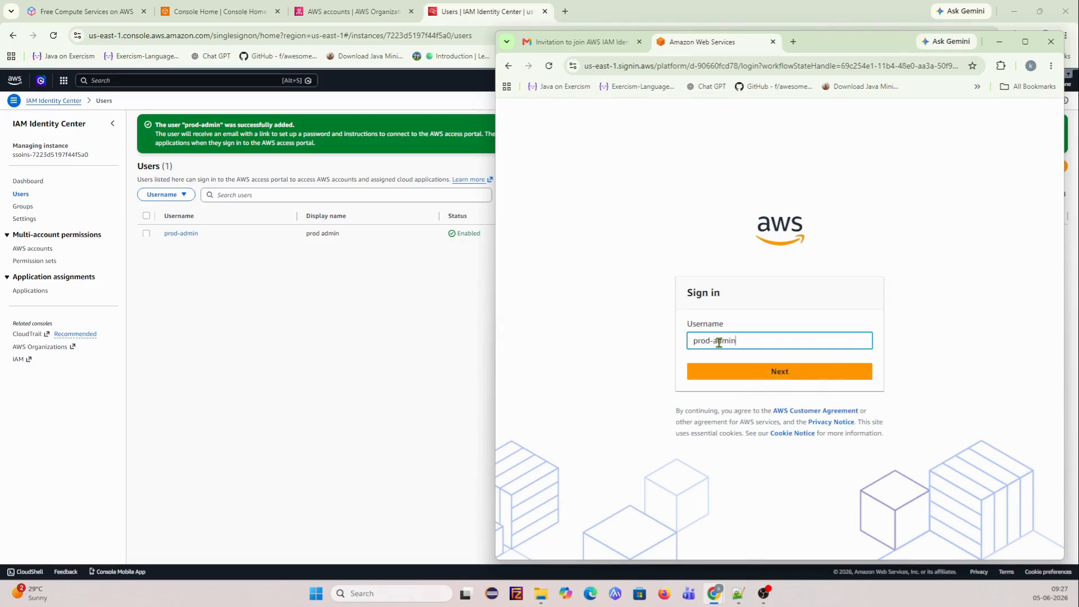
{"action": "left_click", "coordinate": [819, 370]}
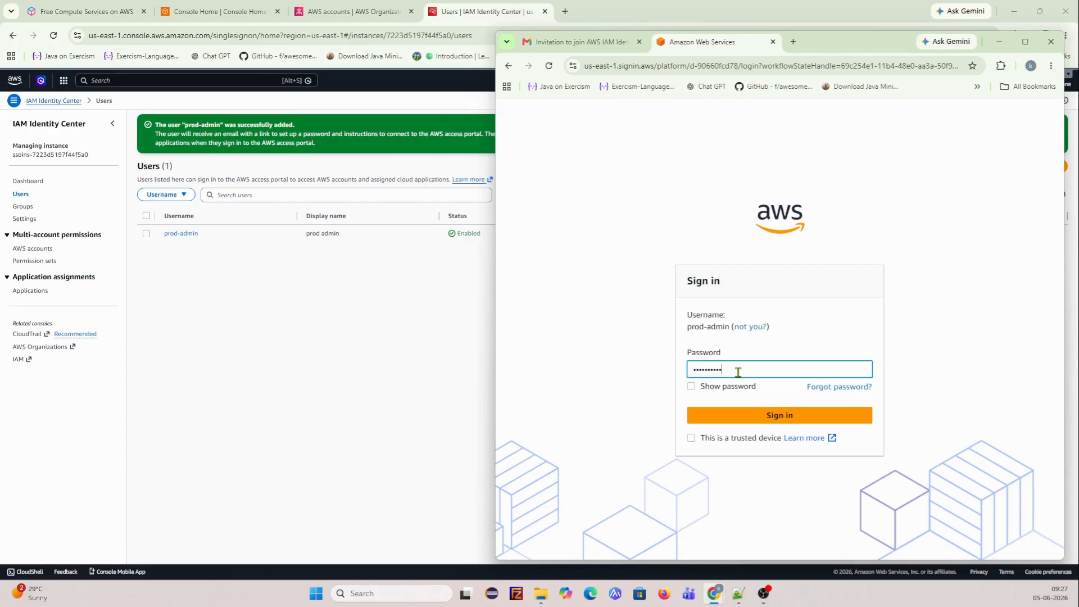
{"action": "left_click", "coordinate": [763, 414]}
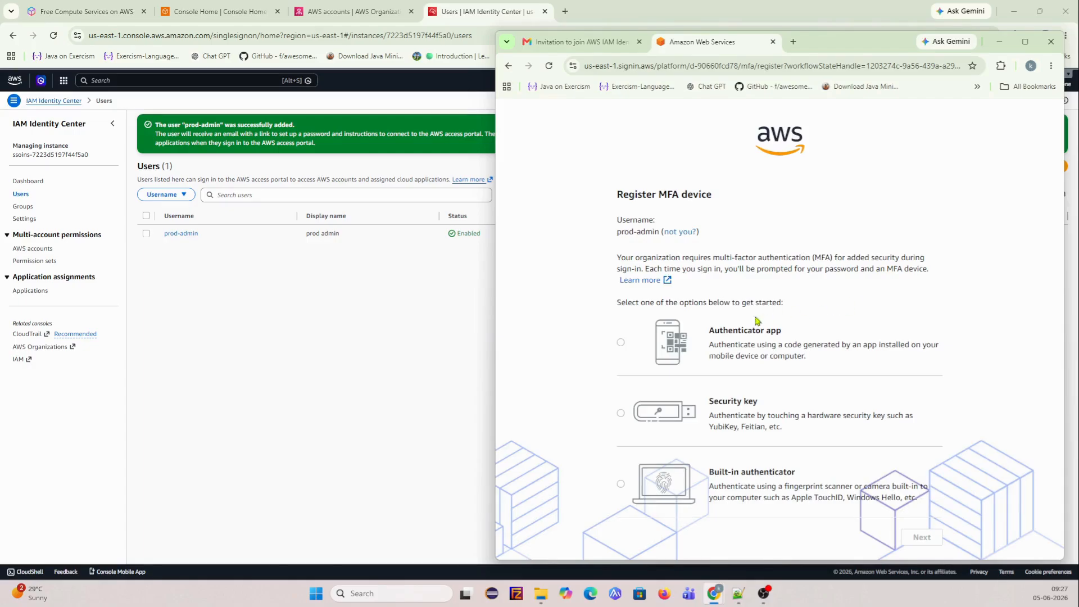
- Register an authenticator app as the MFA device and complete the setup
{"action": "left_click", "coordinate": [621, 342]}
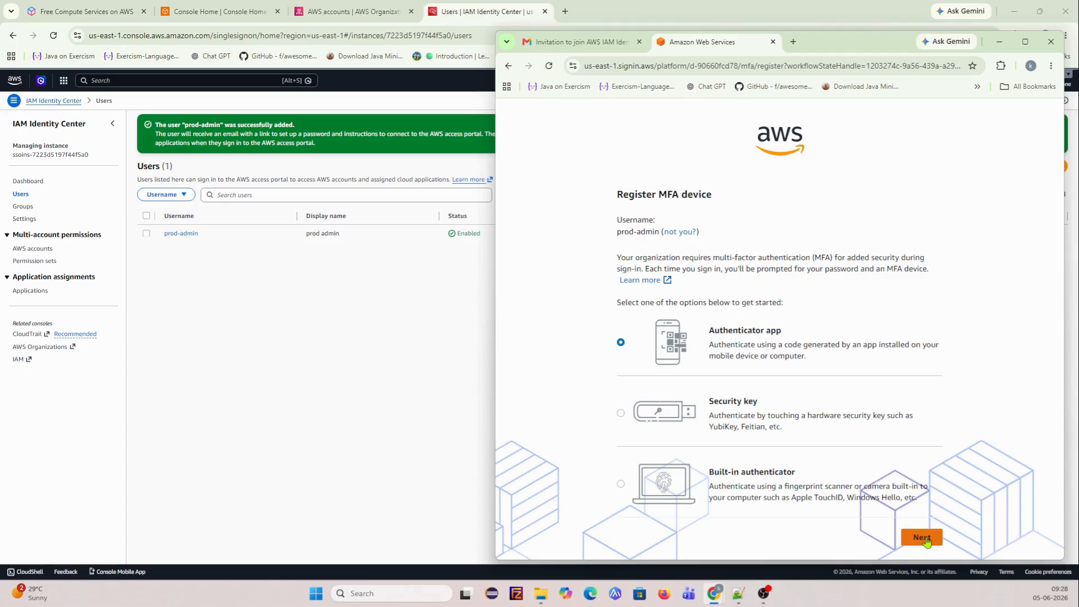
{"action": "left_click", "coordinate": [921, 537]}
{"action": "left_click", "coordinate": [922, 435]}
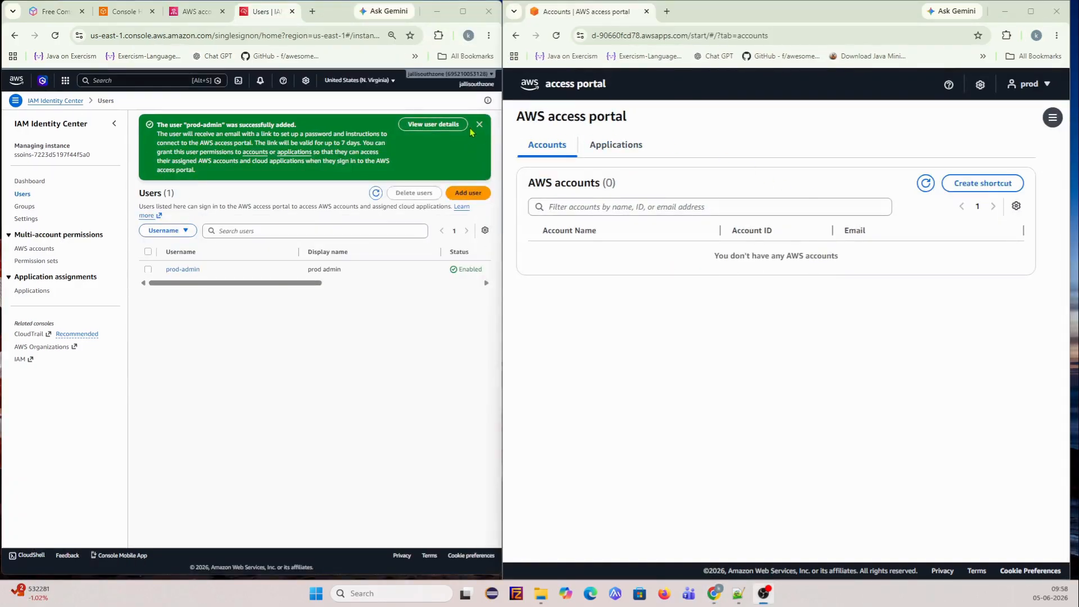
- Dismiss the success banner and check production-account's details in AWS Organizations
{"action": "left_click", "coordinate": [478, 125]}
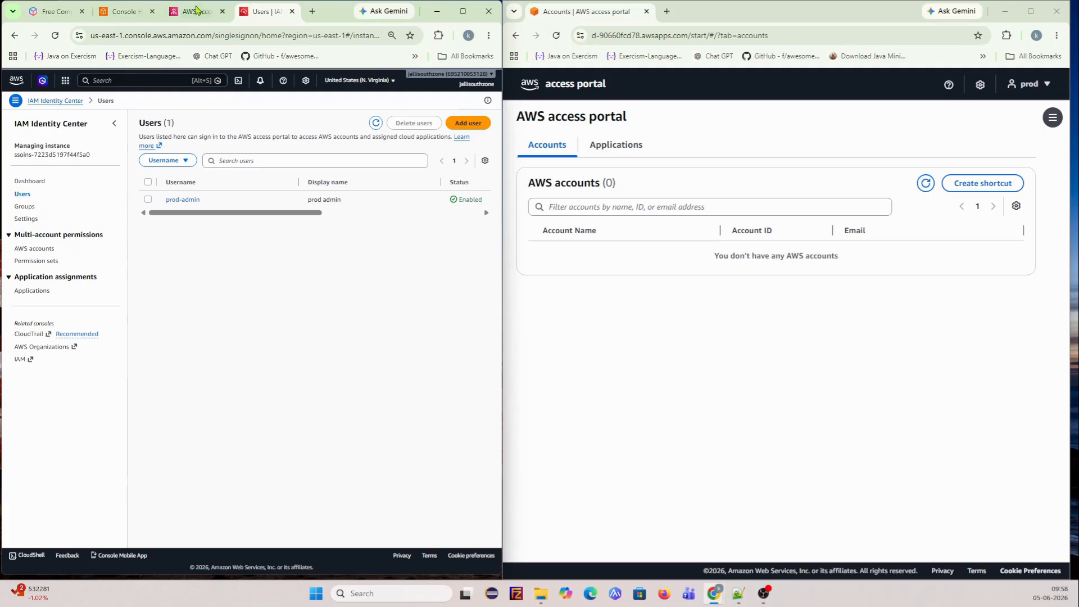
{"action": "left_click", "coordinate": [197, 10]}
{"action": "left_click", "coordinate": [33, 342]}
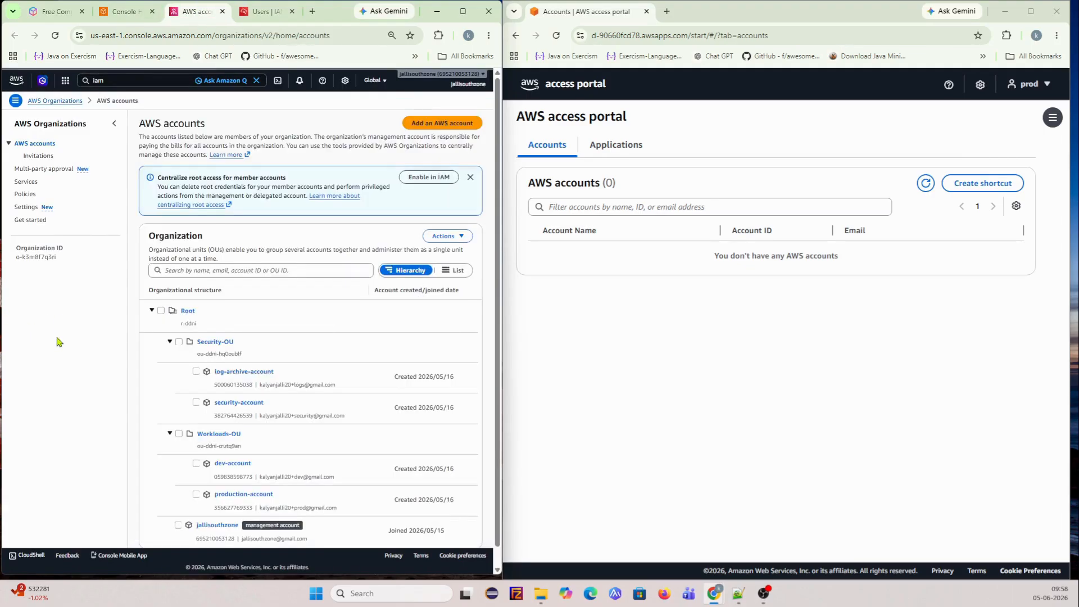
{"action": "scroll", "coordinate": [275, 356], "scroll_direction": "down", "scroll_amount": 1}
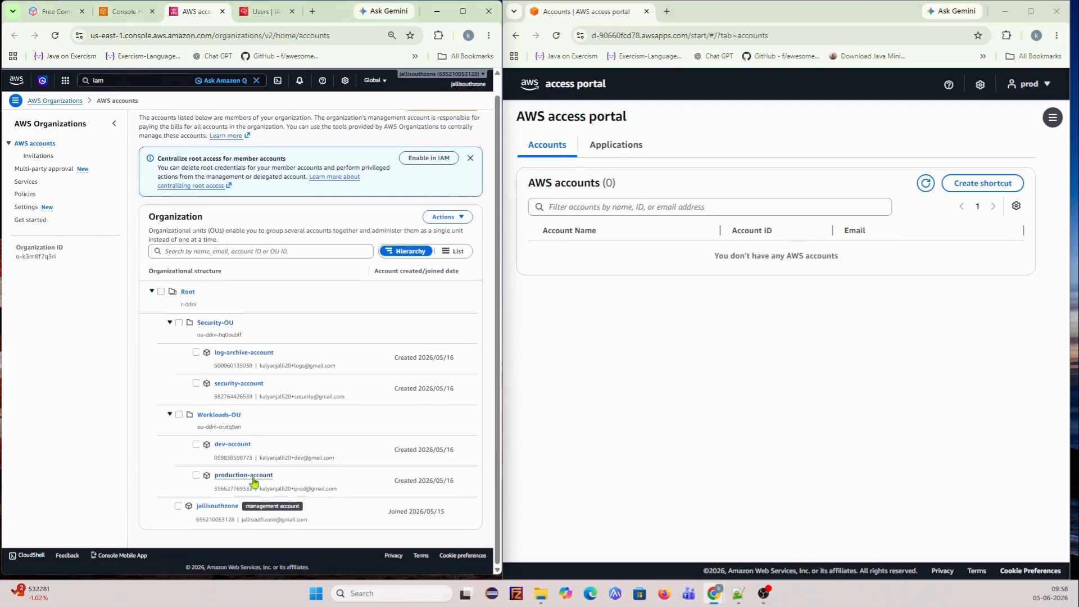
{"action": "left_click", "coordinate": [197, 475]}
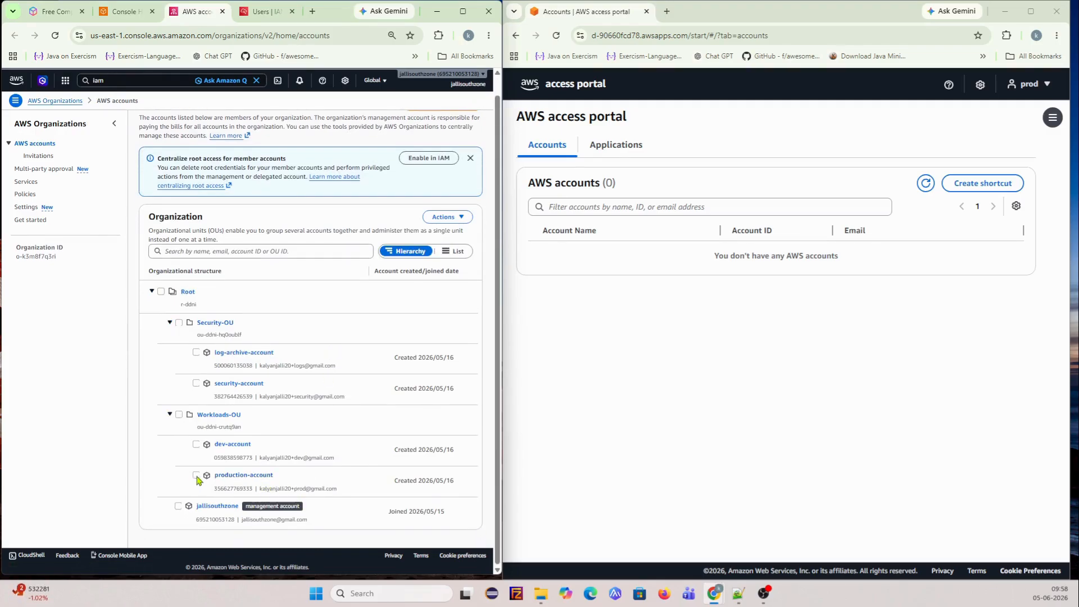
{"action": "left_click", "coordinate": [450, 217]}
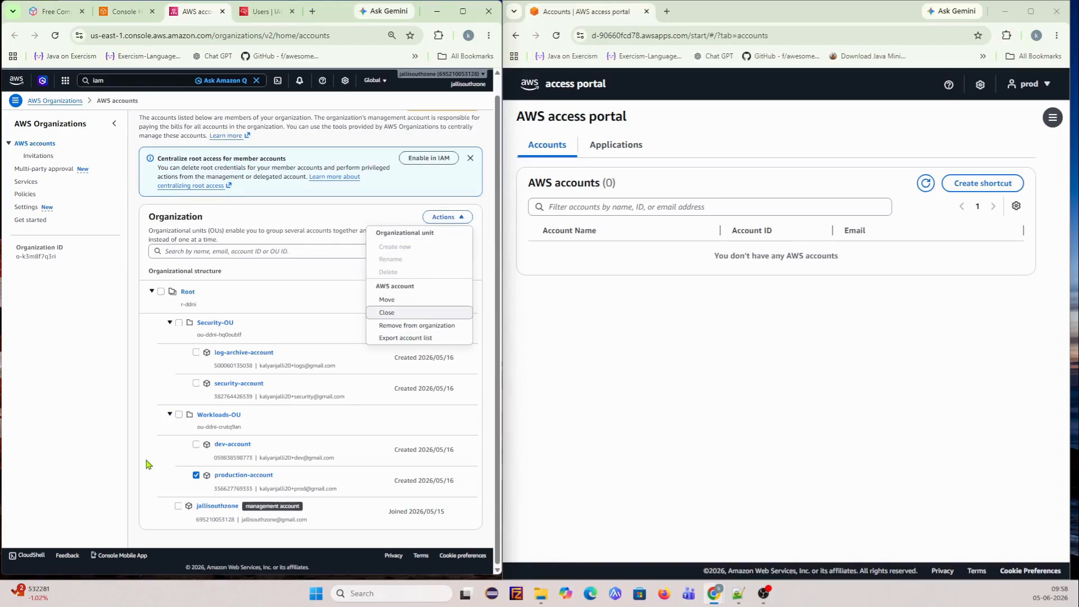
{"action": "left_click", "coordinate": [253, 476]}
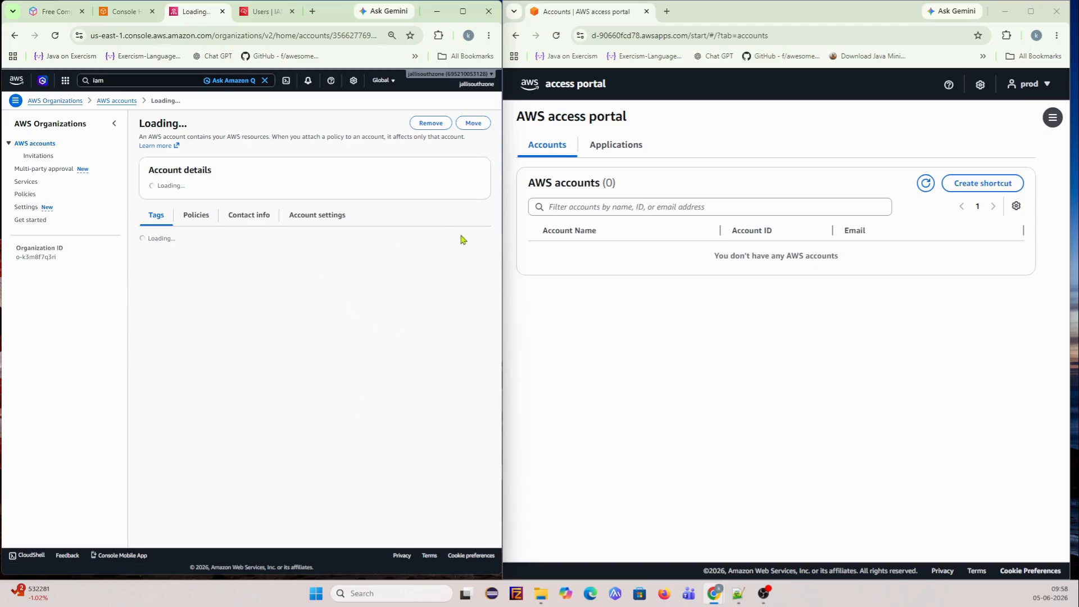
- In IAM Identity Center's AWS accounts, expand Workloads-OU and open production-account
{"action": "left_click", "coordinate": [261, 11]}
{"action": "left_click", "coordinate": [35, 248]}
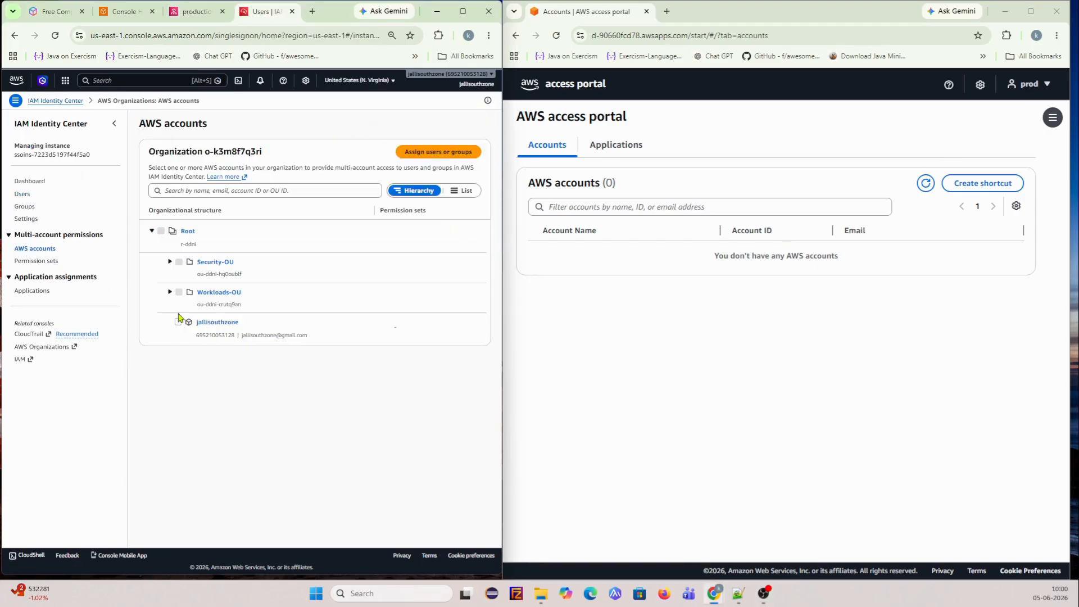
{"action": "left_click", "coordinate": [169, 293]}
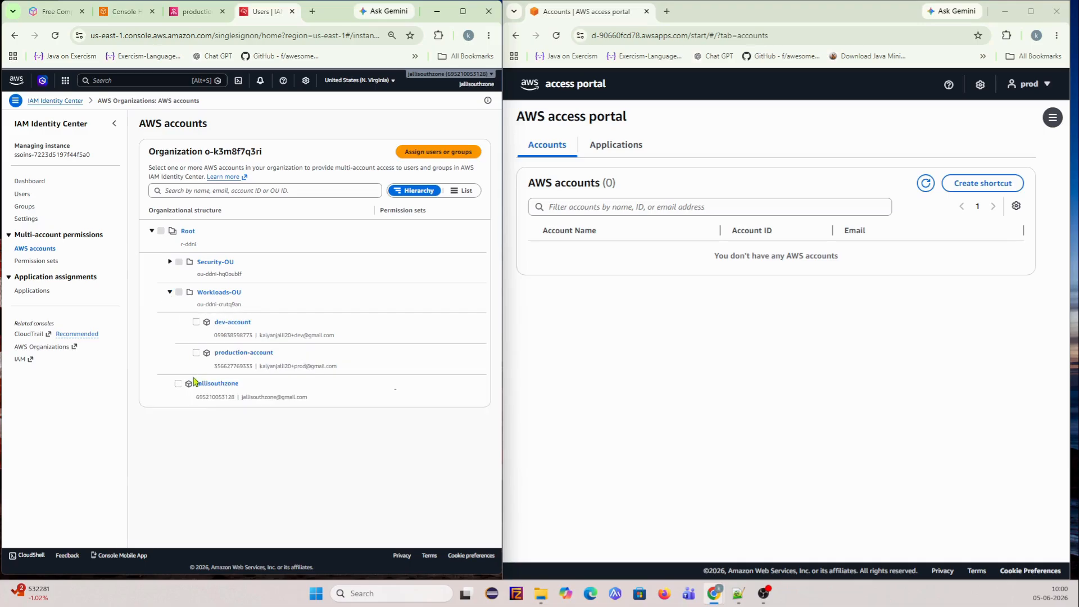
{"action": "left_click", "coordinate": [241, 354]}
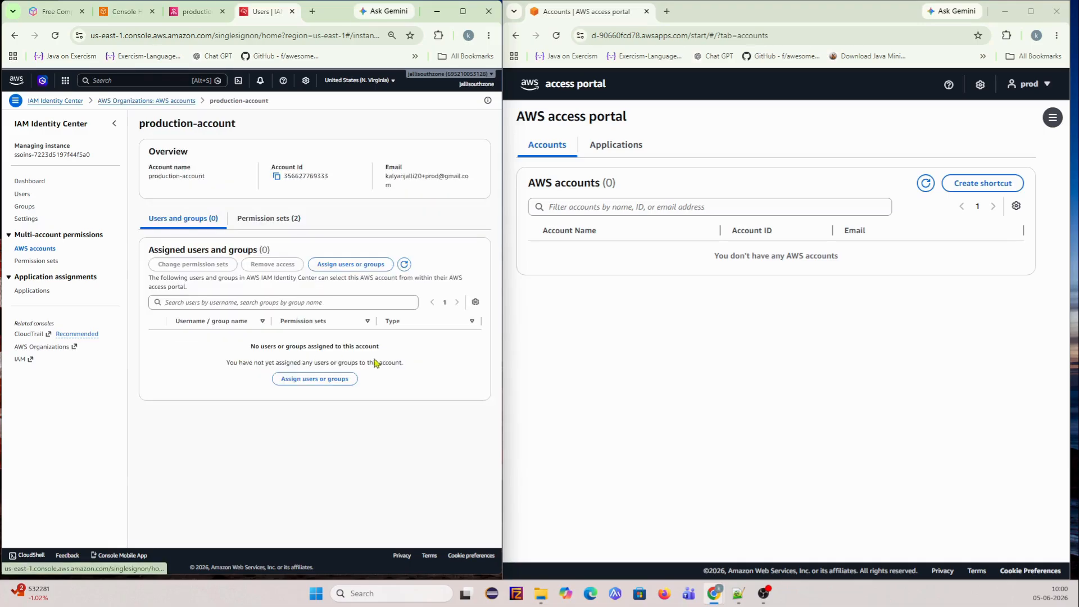
- Assign prod-admin to production-account with the AdministratorAccess permission set and submit
{"action": "left_click", "coordinate": [358, 264]}
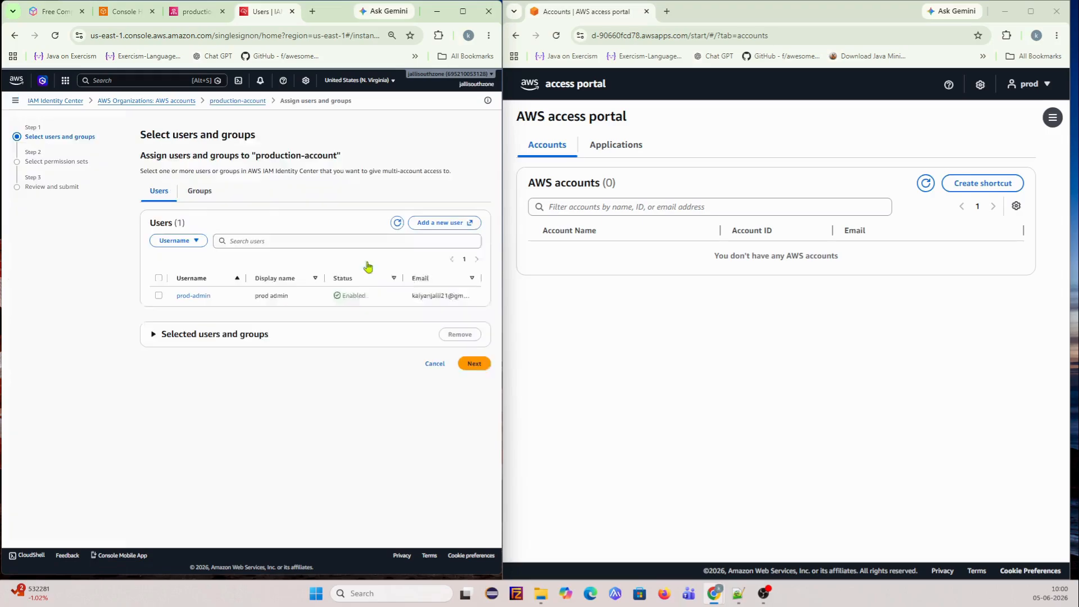
{"action": "left_click", "coordinate": [159, 277]}
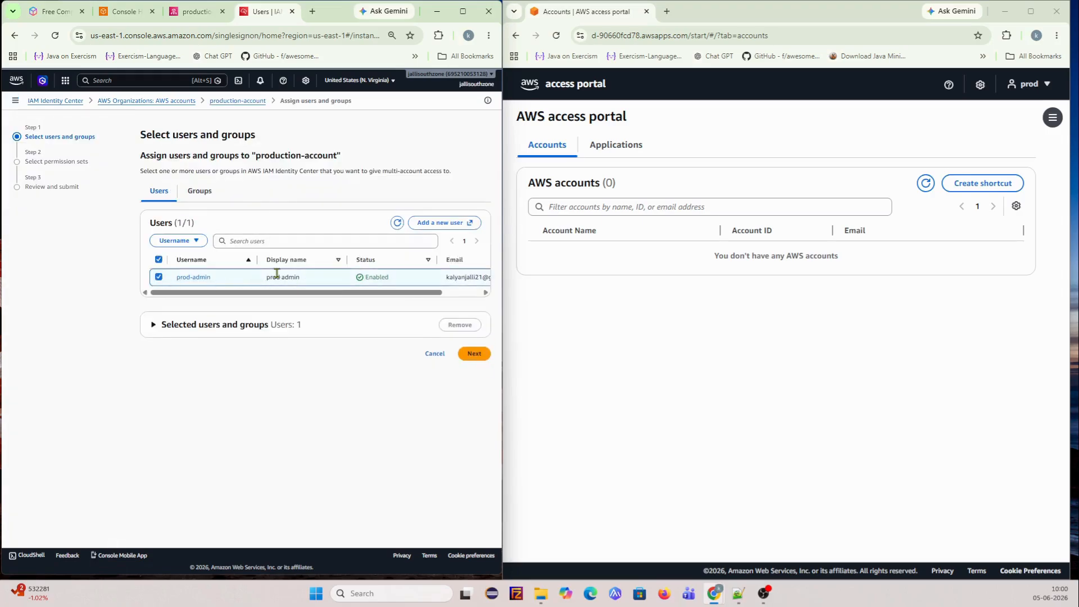
{"action": "left_click", "coordinate": [474, 354]}
{"action": "left_click", "coordinate": [159, 377]}
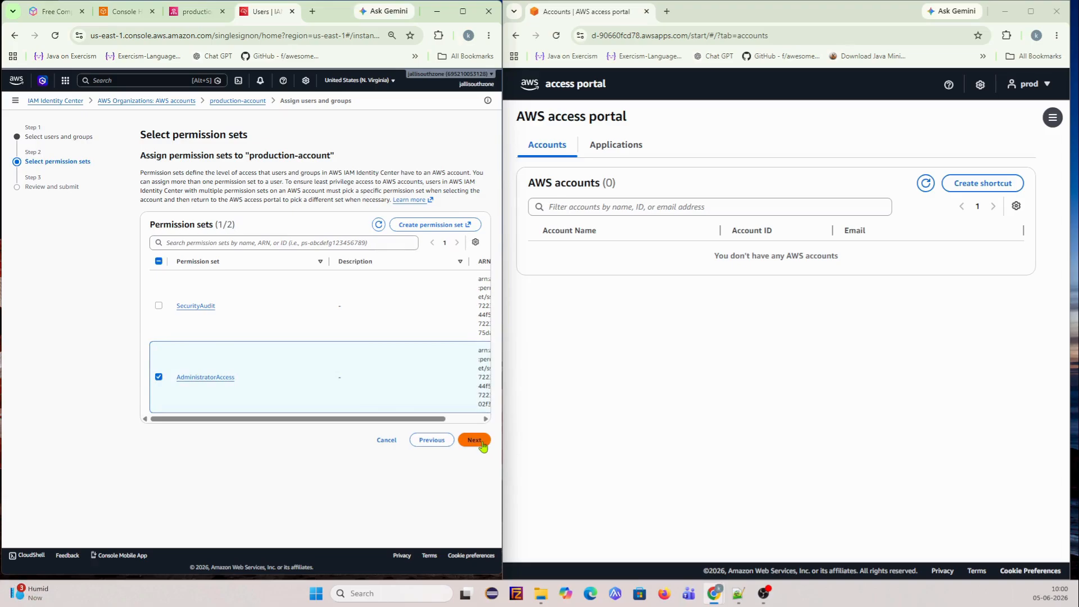
{"action": "left_click_drag", "start_coordinate": [371, 420], "coordinate": [298, 420]}
{"action": "left_click", "coordinate": [470, 440]}
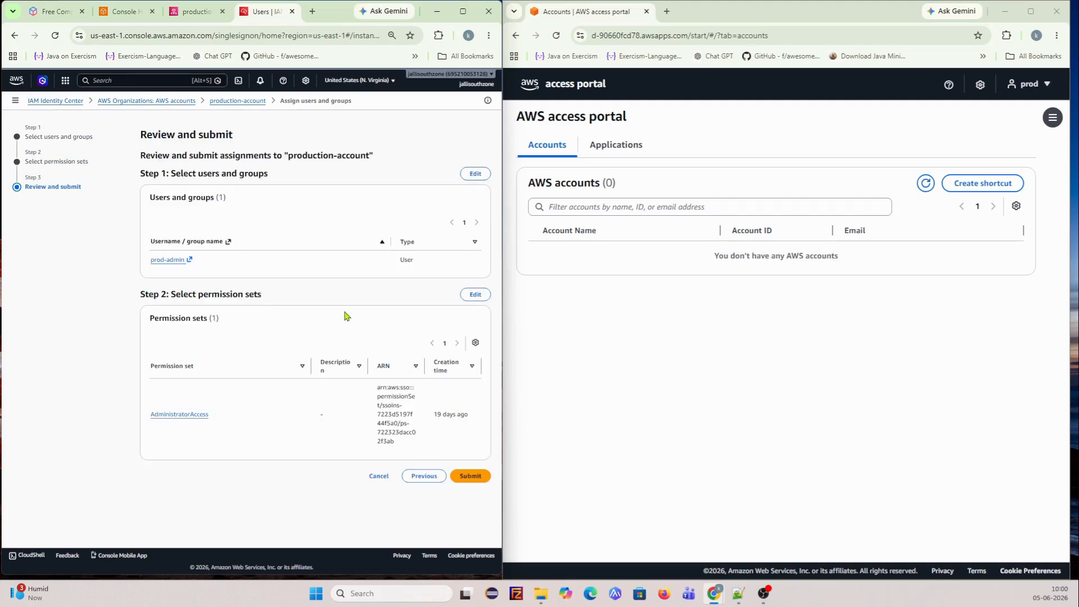
{"action": "left_click", "coordinate": [471, 476]}
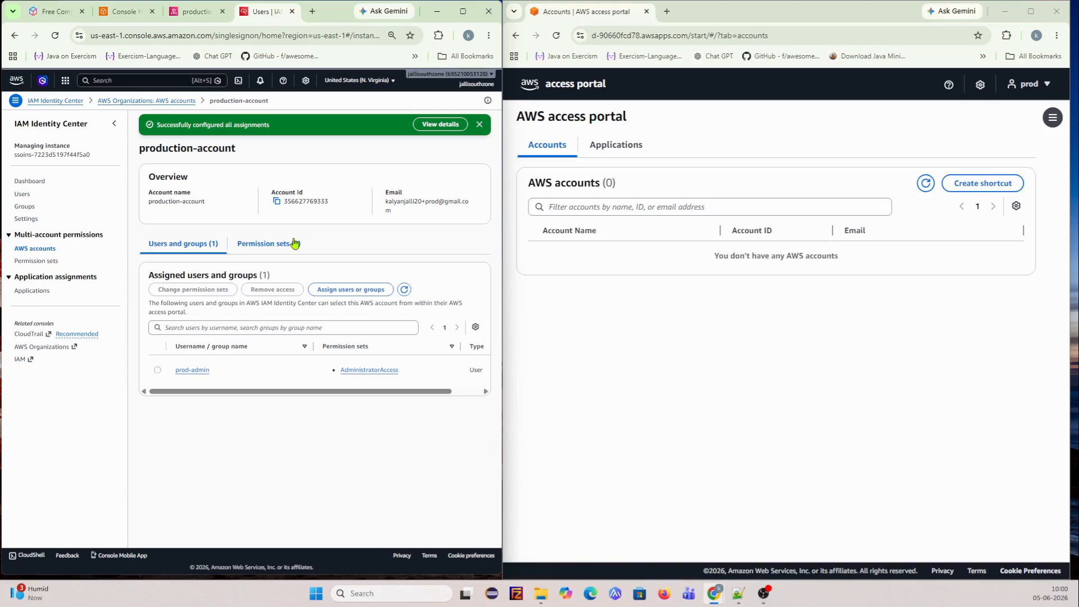
- Refresh the portal's accounts, expand production-account, and open its AdministratorAccess sign-in details
{"action": "left_click", "coordinate": [607, 147]}
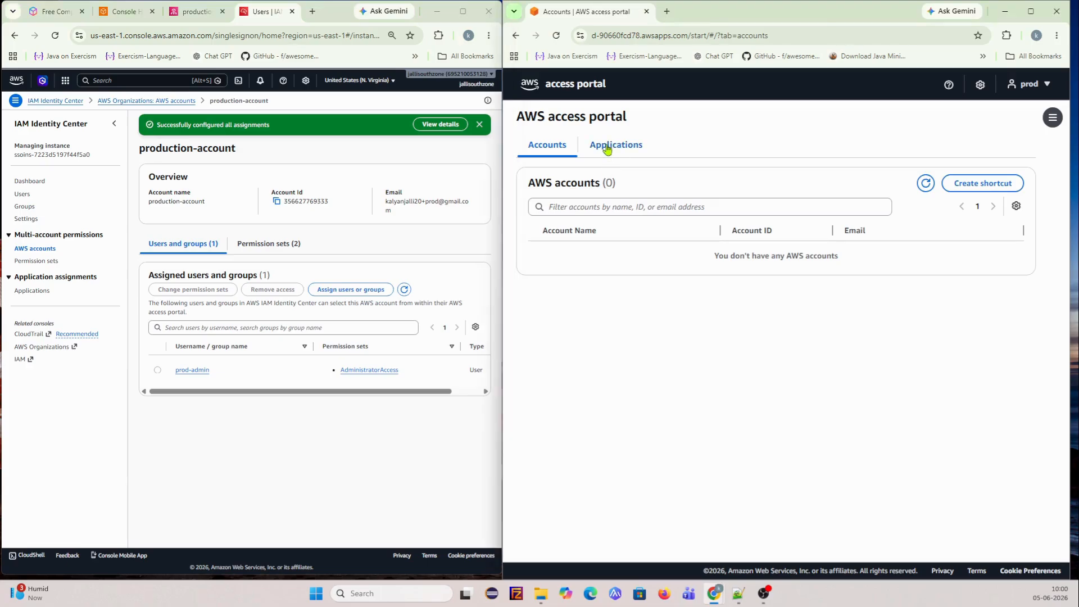
{"action": "left_click", "coordinate": [559, 148]}
{"action": "left_click", "coordinate": [925, 183]}
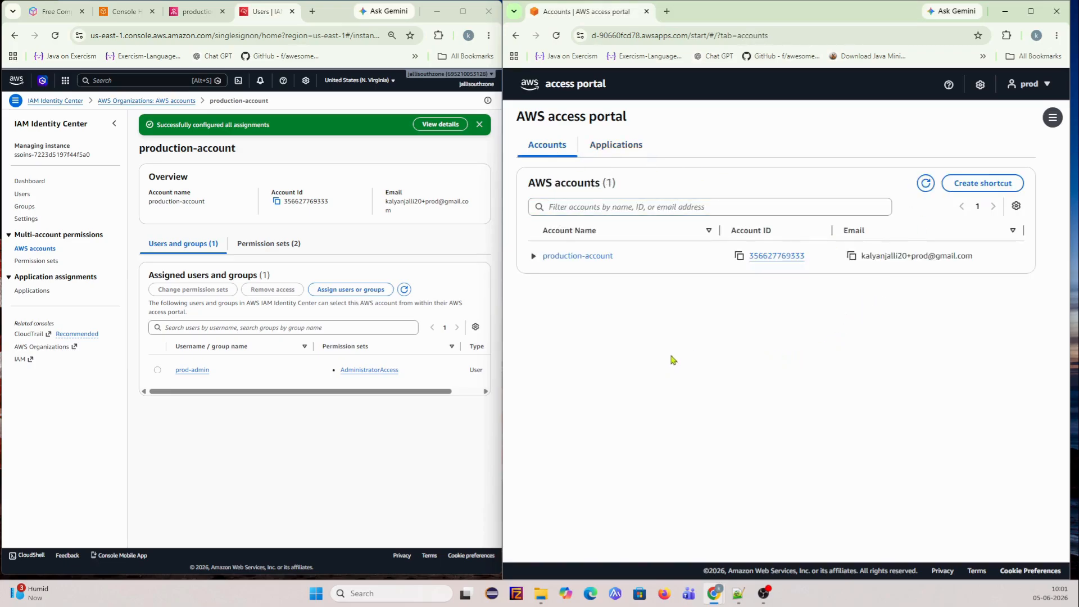
{"action": "left_click", "coordinate": [533, 256]}
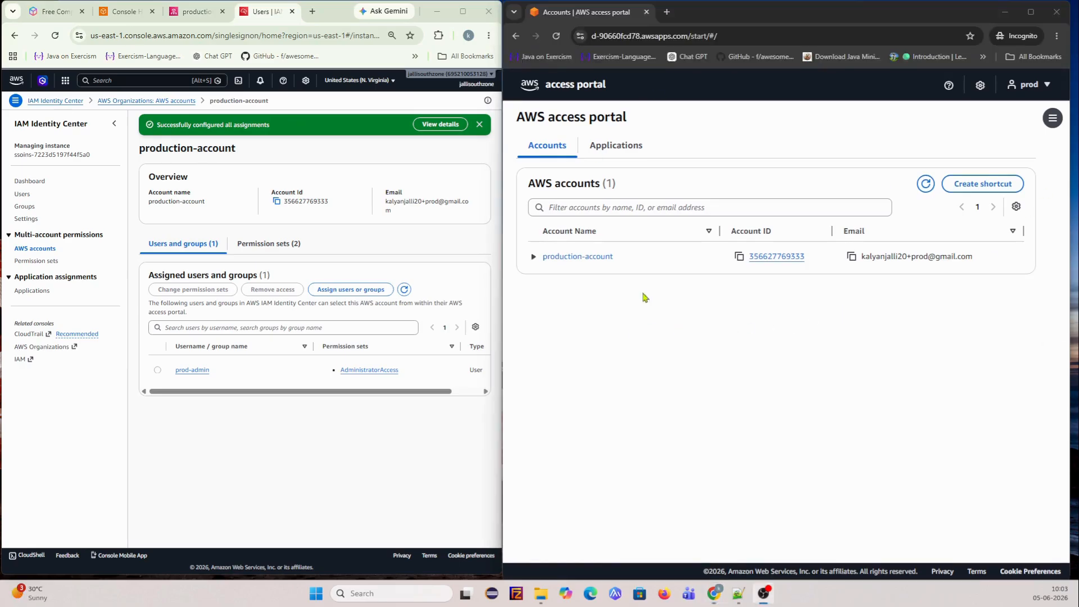
{"action": "left_click", "coordinate": [533, 256]}
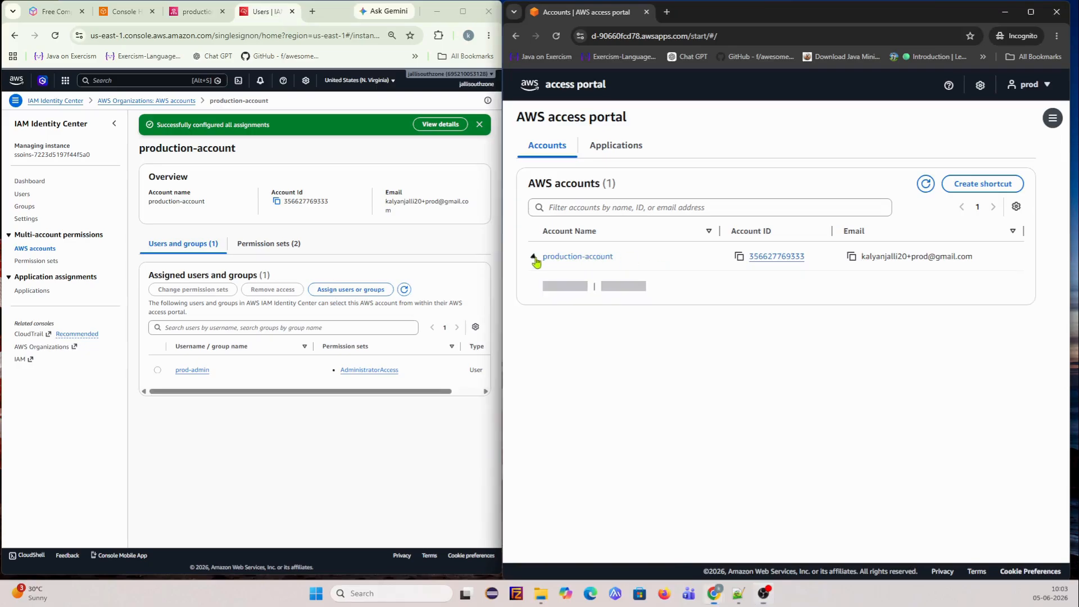
{"action": "left_click", "coordinate": [759, 256]}
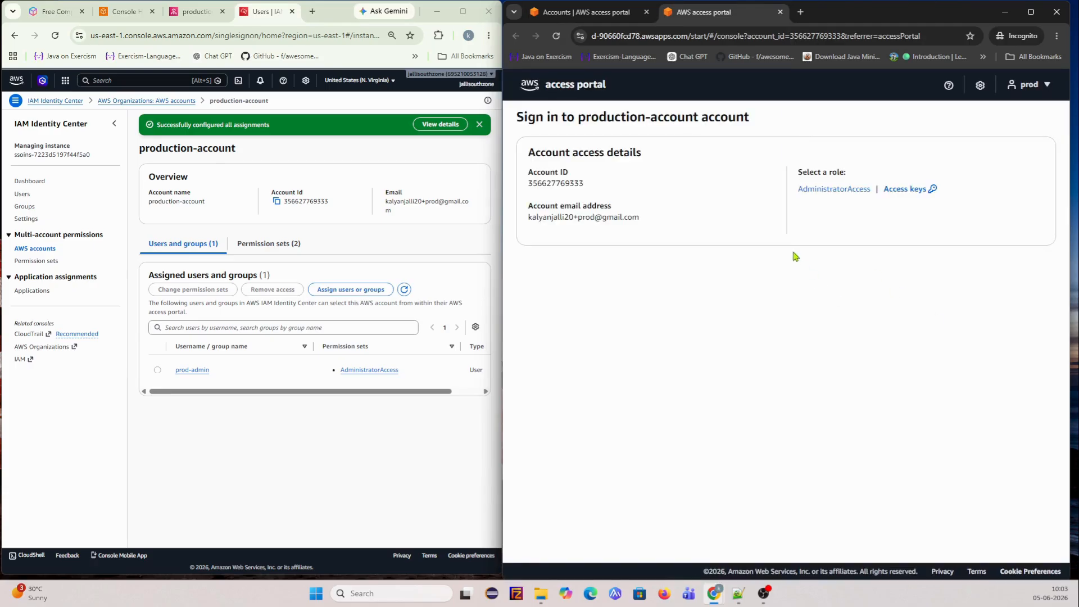
- Sign into production-account as AdministratorAccess, close the survey banner, and finish the Console Home tour
{"action": "left_click", "coordinate": [855, 189]}
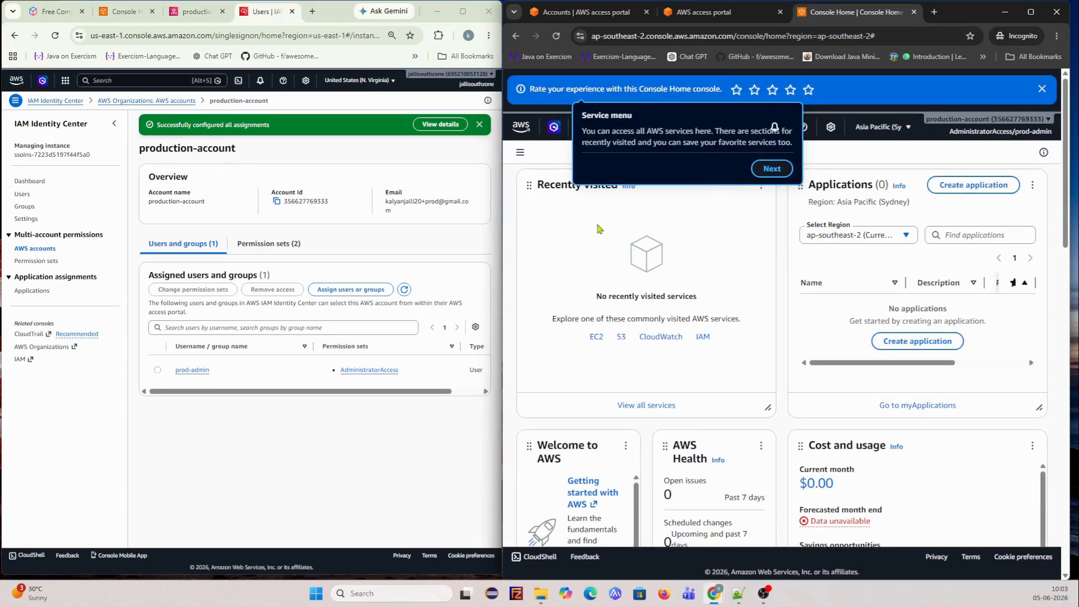
{"action": "left_click", "coordinate": [1041, 88]}
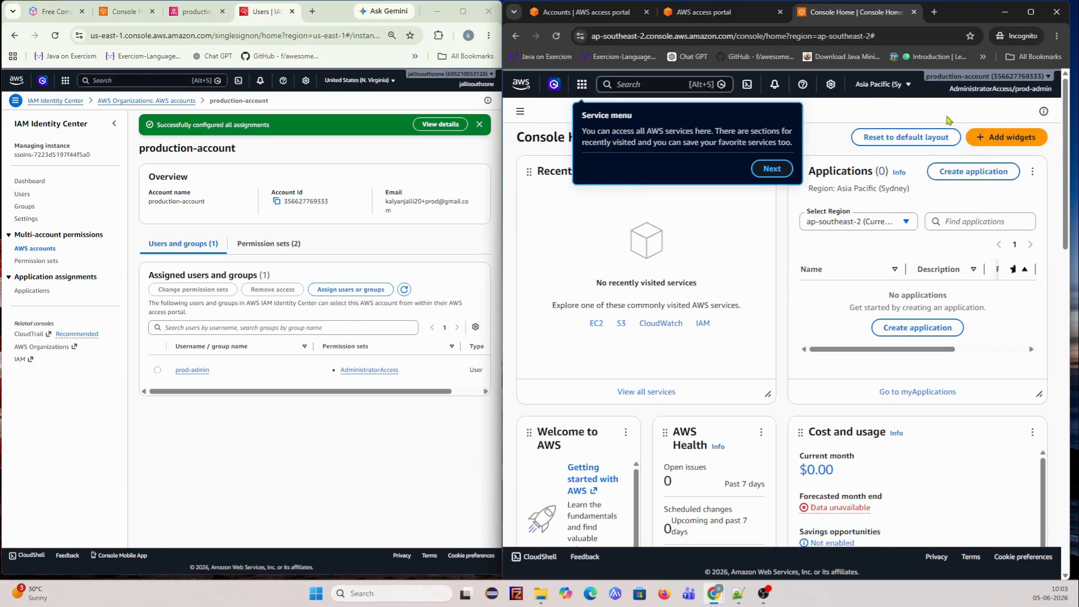
{"action": "left_click", "coordinate": [770, 170]}
{"action": "left_click", "coordinate": [805, 185]}
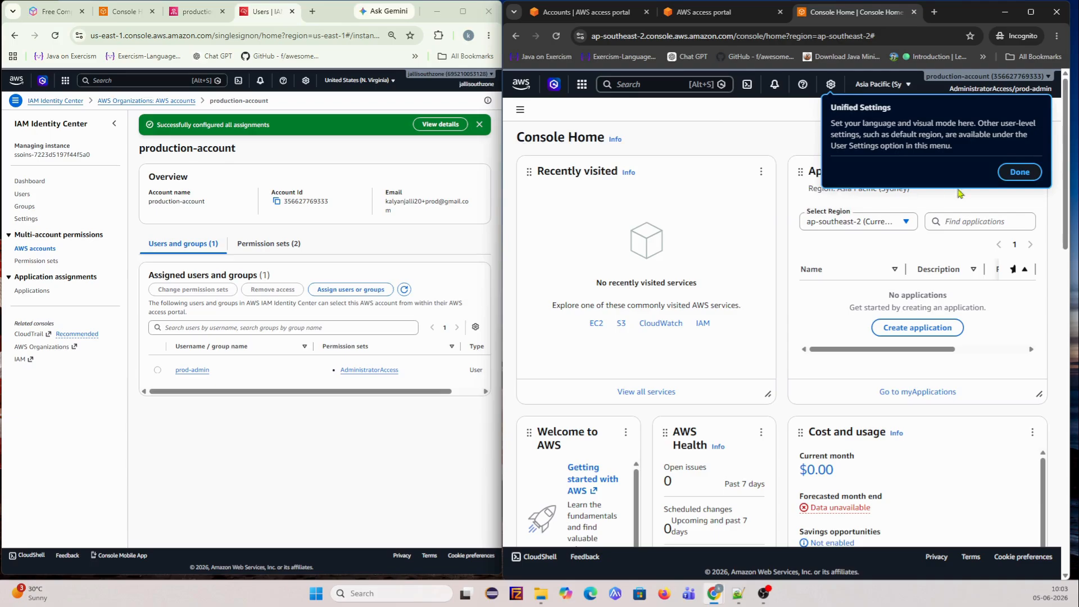
{"action": "left_click", "coordinate": [1019, 171]}
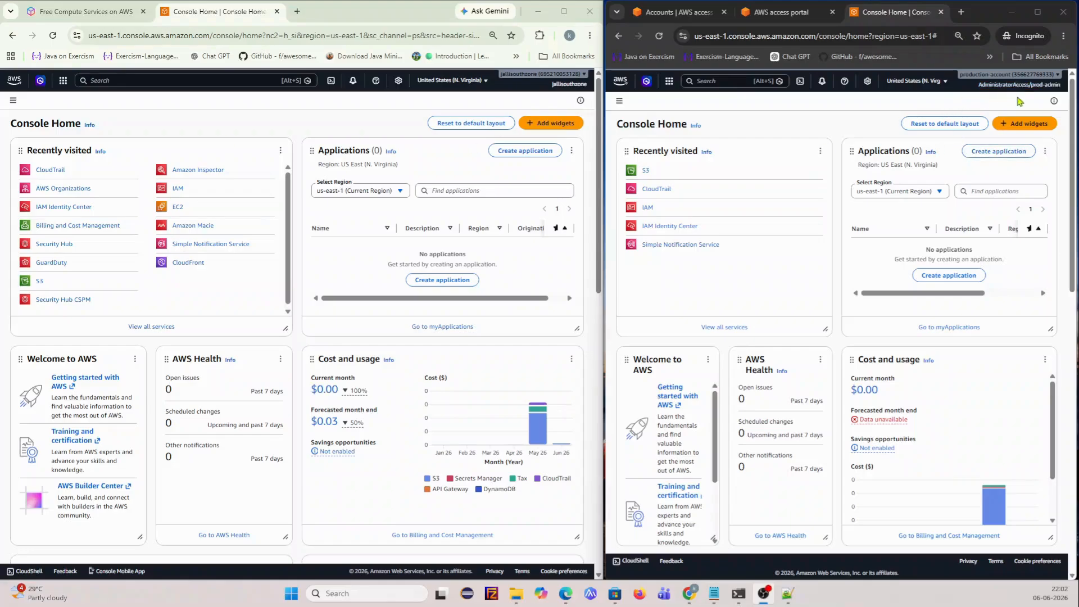
- Confirm the signed-in account, then open CloudTrail from Recently visited in a new tab
{"action": "left_click", "coordinate": [1028, 87]}
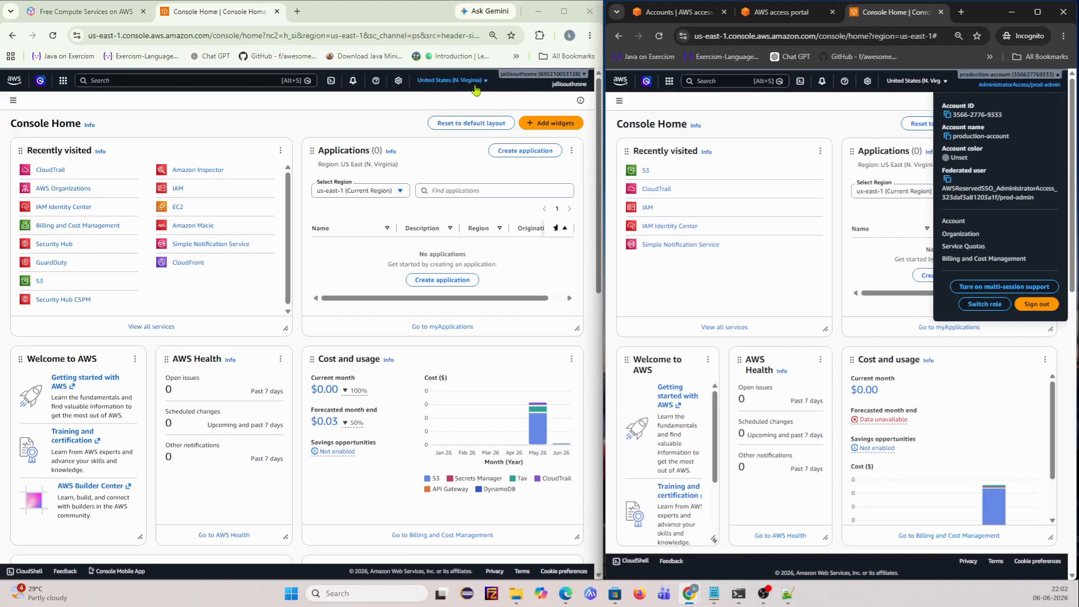
{"action": "left_click", "coordinate": [808, 120]}
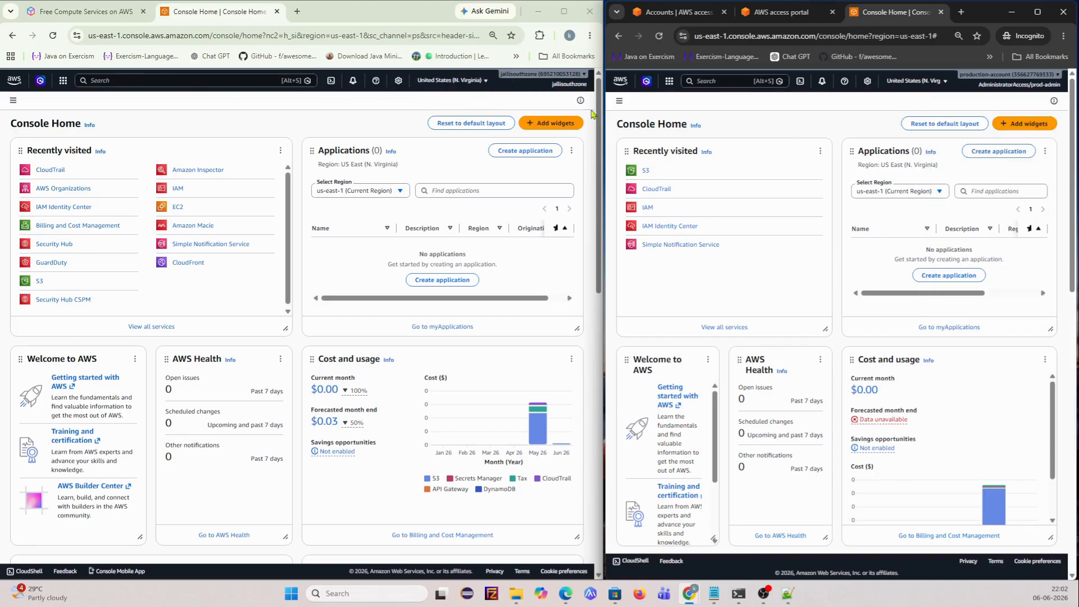
{"action": "left_click", "coordinate": [161, 82]}
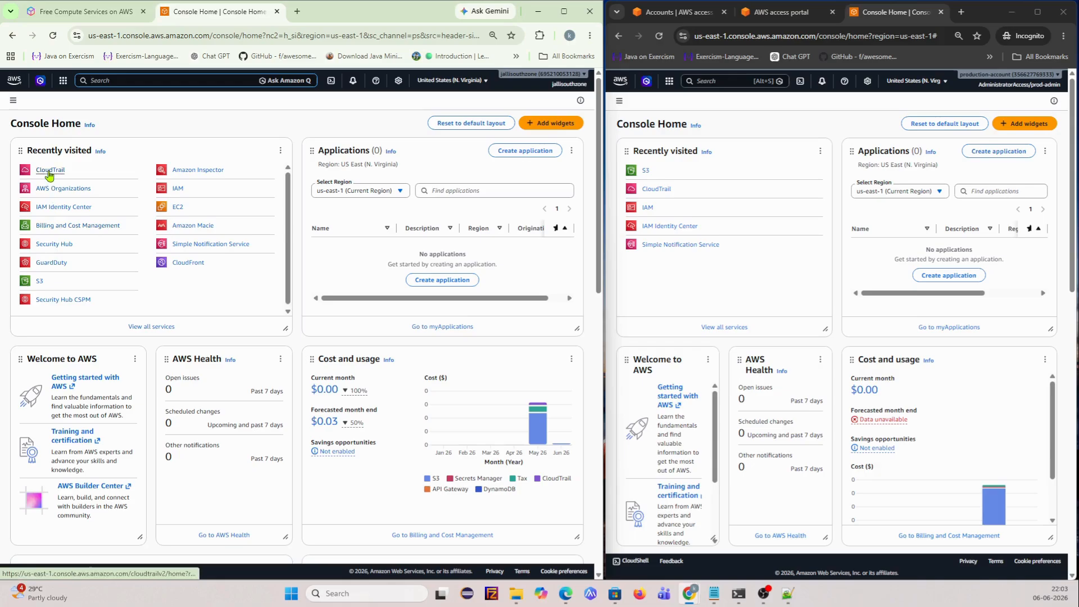
{"action": "right_click", "coordinate": [84, 185]}
{"action": "left_click", "coordinate": [89, 190]}
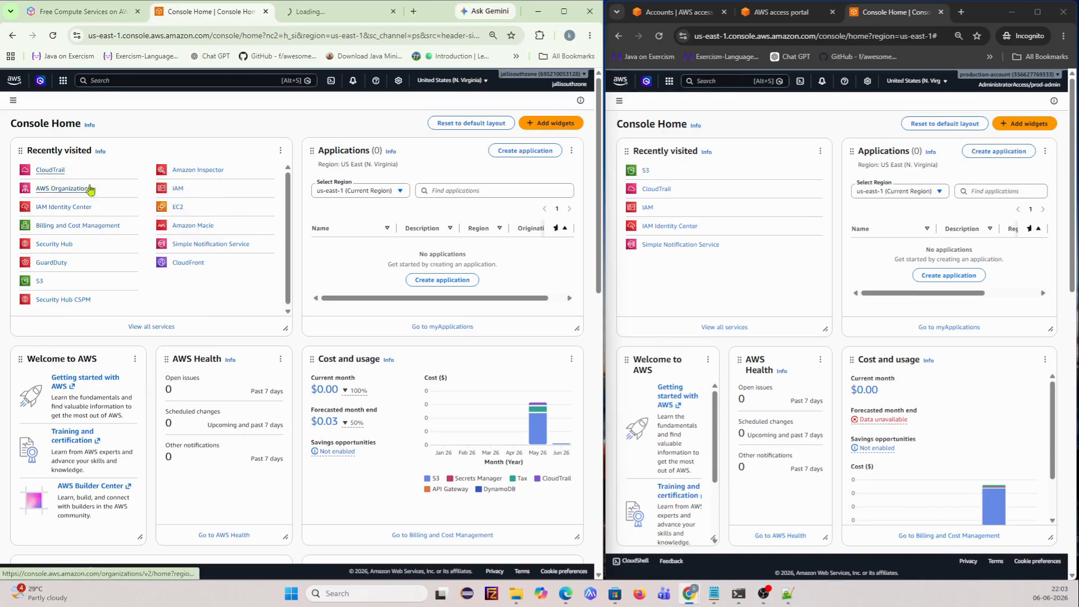
{"action": "left_click", "coordinate": [303, 11]}
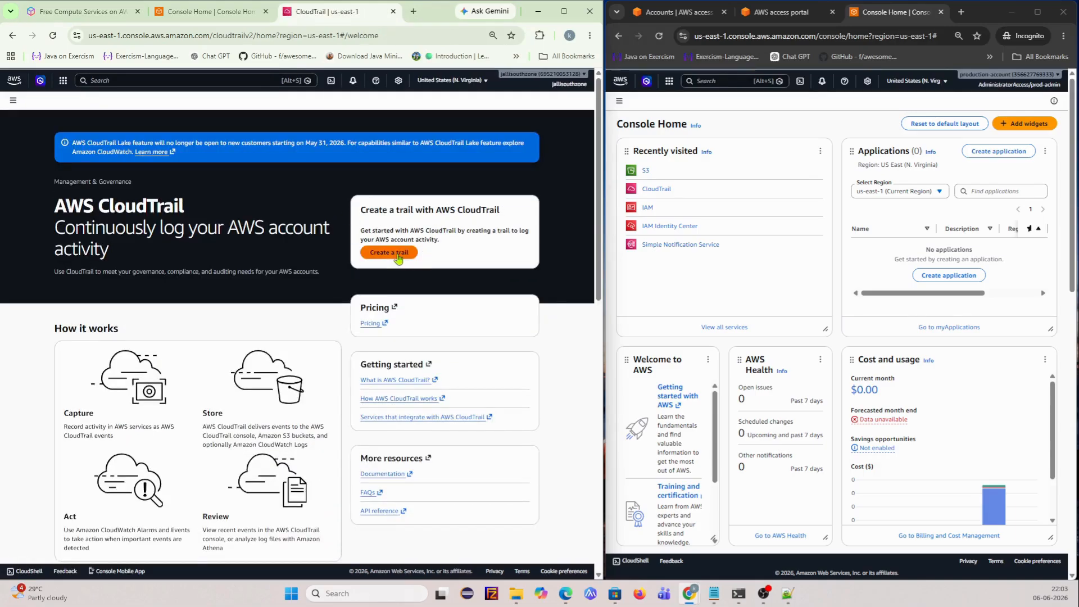
- Create a trail named management-events-01 with default settings and open its details page
{"action": "left_click", "coordinate": [410, 256]}
{"action": "left_click", "coordinate": [144, 222]}
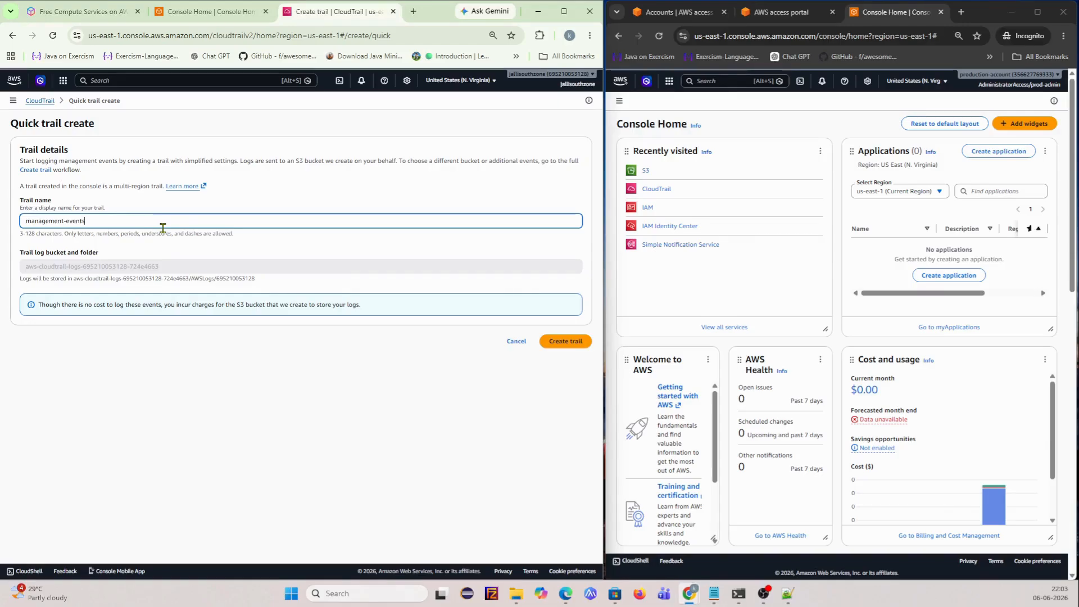
{"action": "type", "text": "-01"}
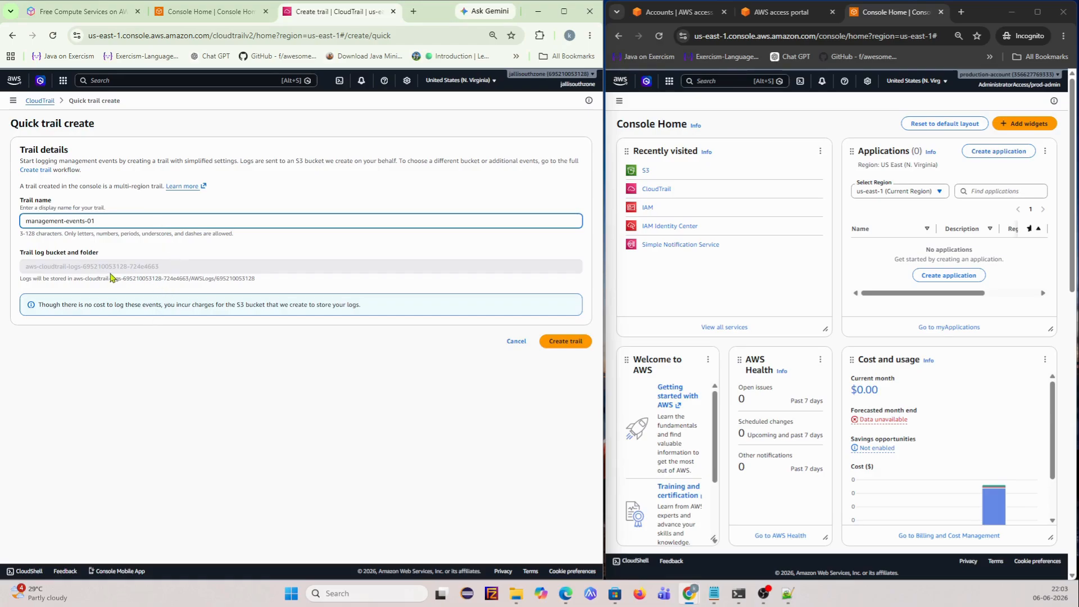
{"action": "left_click", "coordinate": [558, 341]}
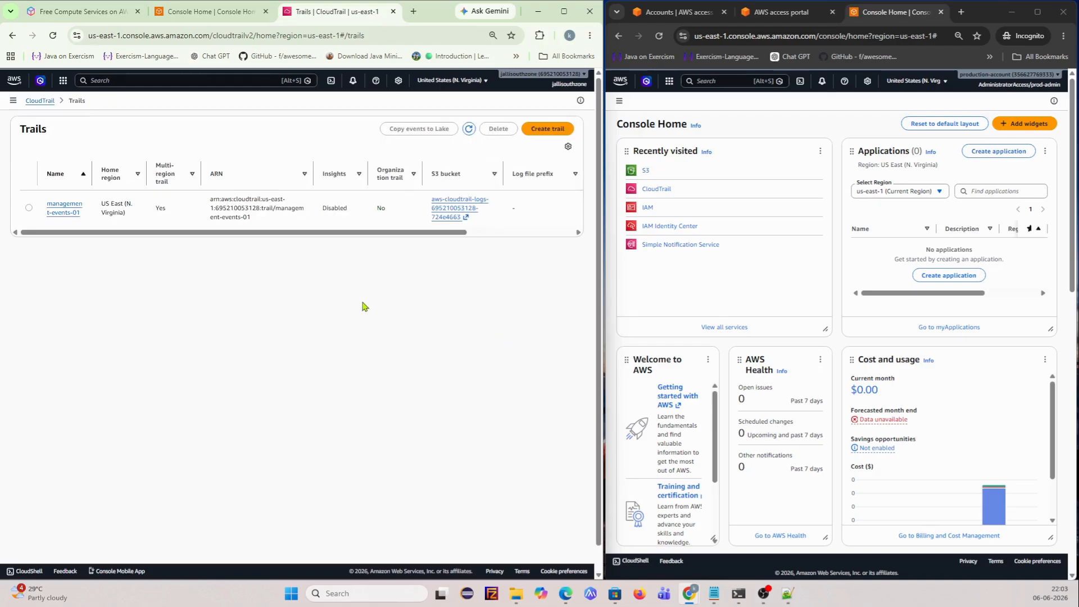
{"action": "left_click", "coordinate": [29, 208]}
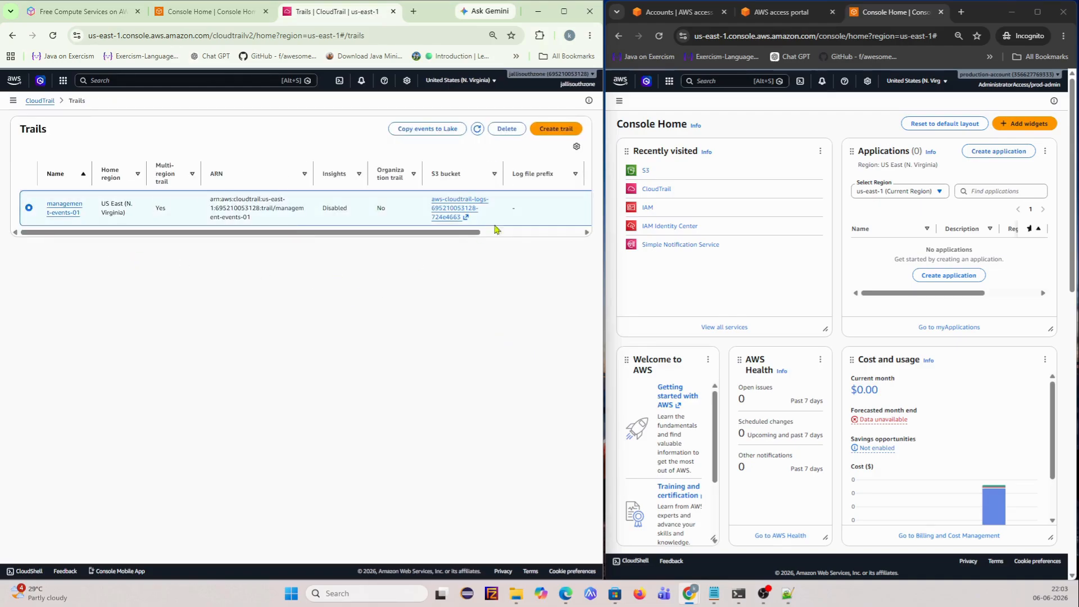
{"action": "left_click", "coordinate": [56, 211]}
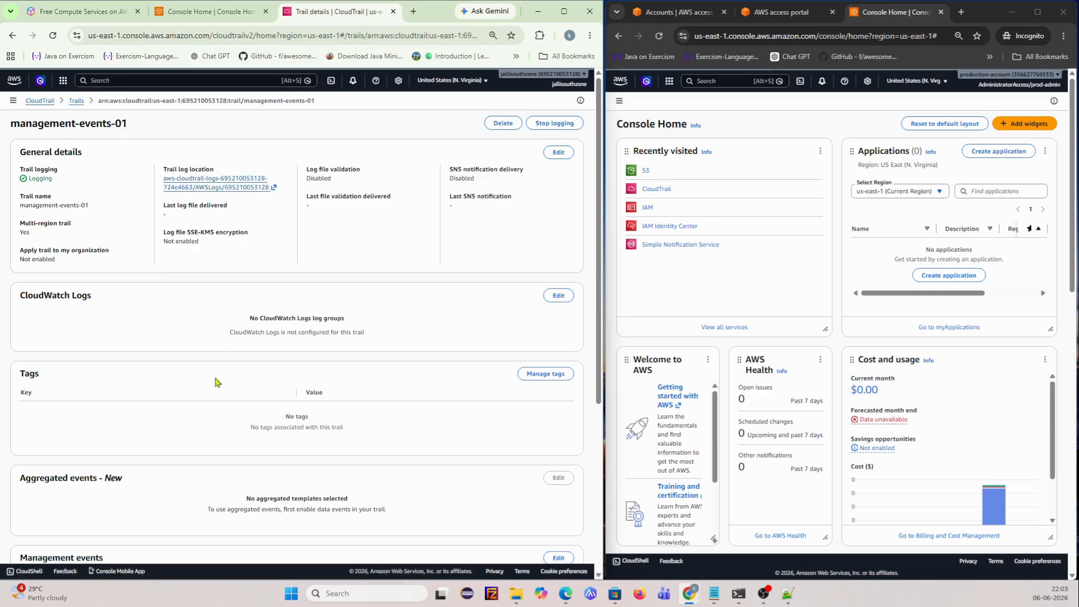
- Follow the trail's Trail log location link to its S3 folder
{"action": "scroll", "coordinate": [217, 382], "scroll_direction": "down", "scroll_amount": 3}
{"action": "scroll", "coordinate": [216, 382], "scroll_direction": "down", "scroll_amount": 2}
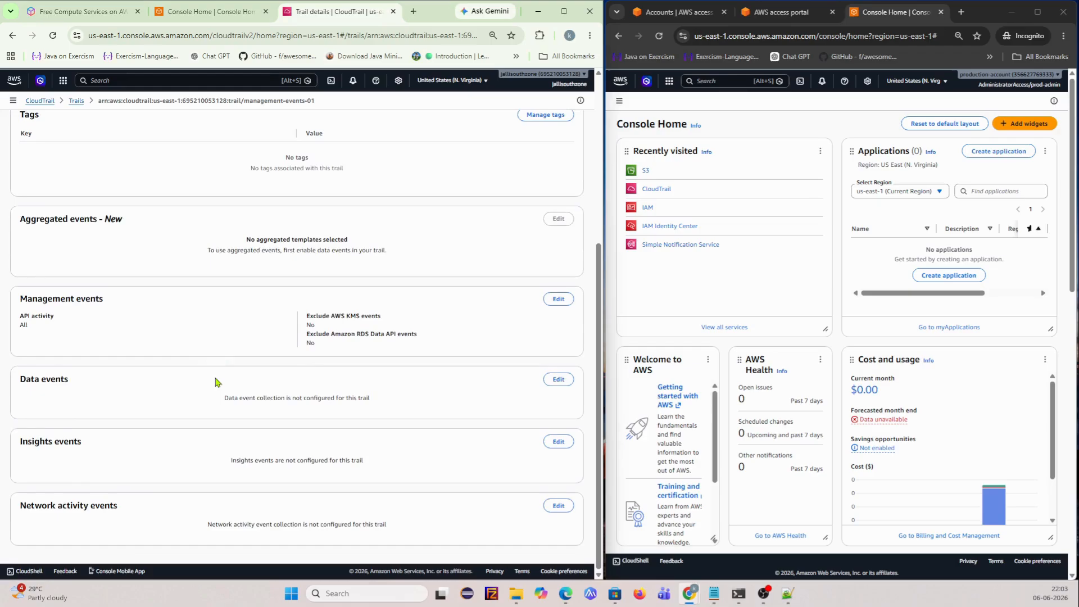
{"action": "scroll", "coordinate": [216, 378], "scroll_direction": "up", "scroll_amount": 5}
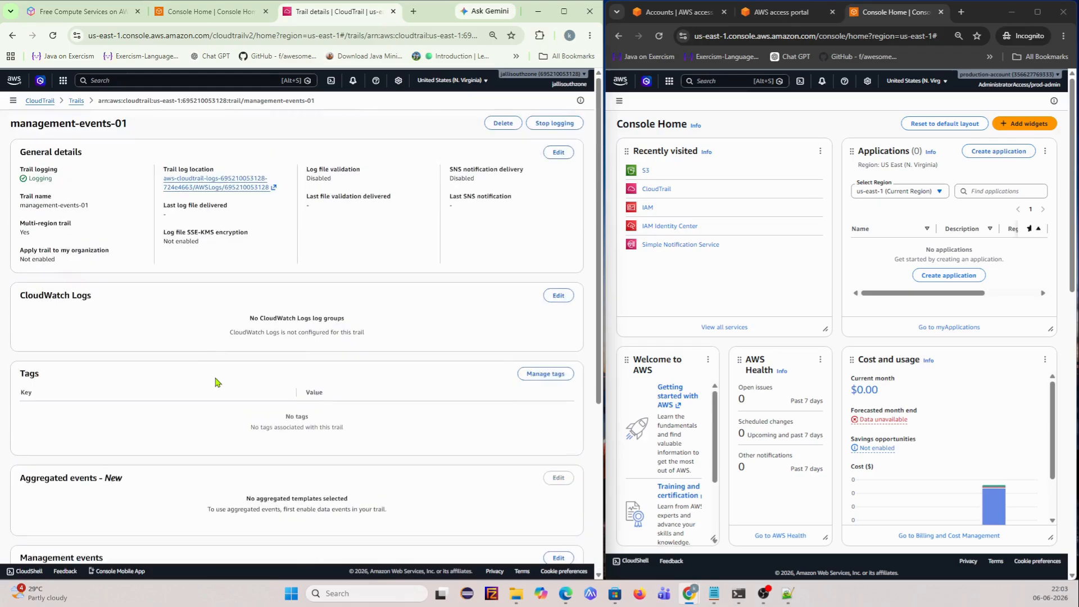
{"action": "left_click", "coordinate": [214, 182]}
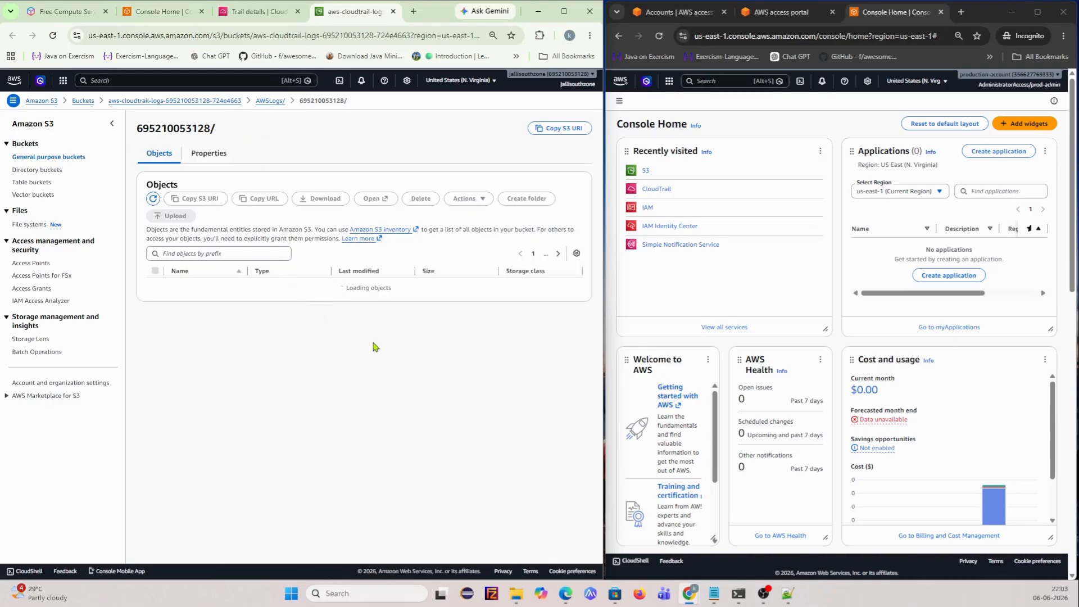
- Open the CloudTrail logs bucket and review its permissions and bucket policy
{"action": "left_click", "coordinate": [84, 102]}
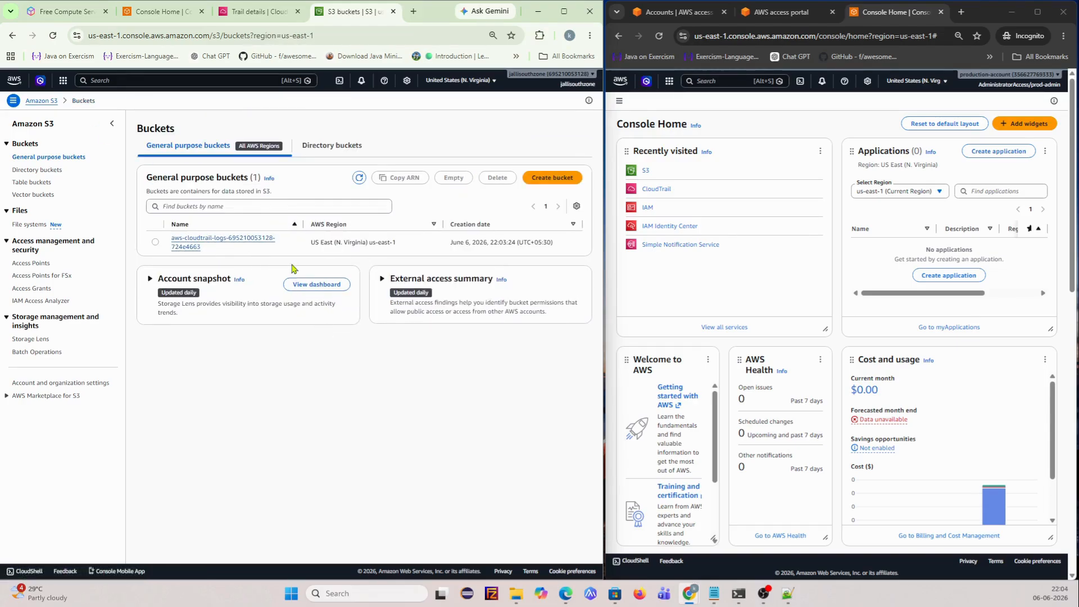
{"action": "left_click", "coordinate": [188, 246]}
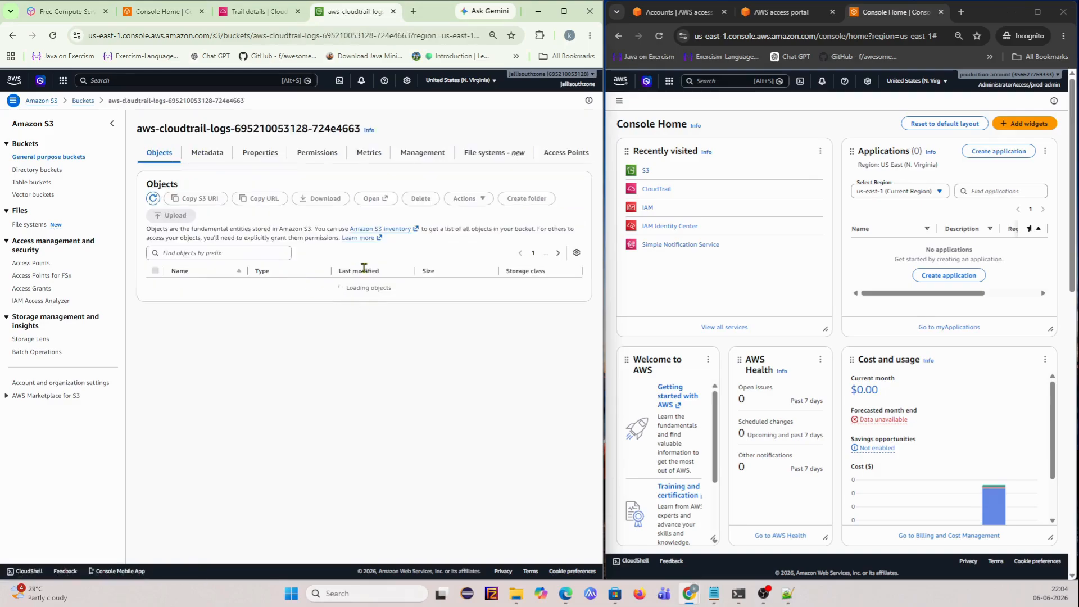
{"action": "left_click", "coordinate": [304, 156]}
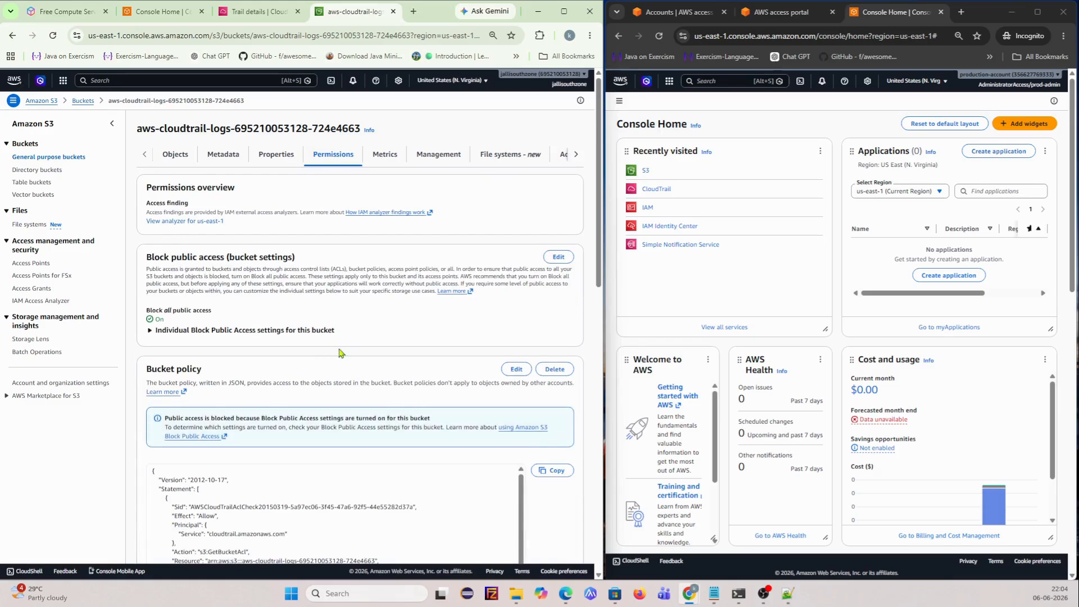
{"action": "scroll", "coordinate": [334, 353], "scroll_direction": "down", "scroll_amount": 4}
{"action": "scroll", "coordinate": [254, 393], "scroll_direction": "down", "scroll_amount": 3}
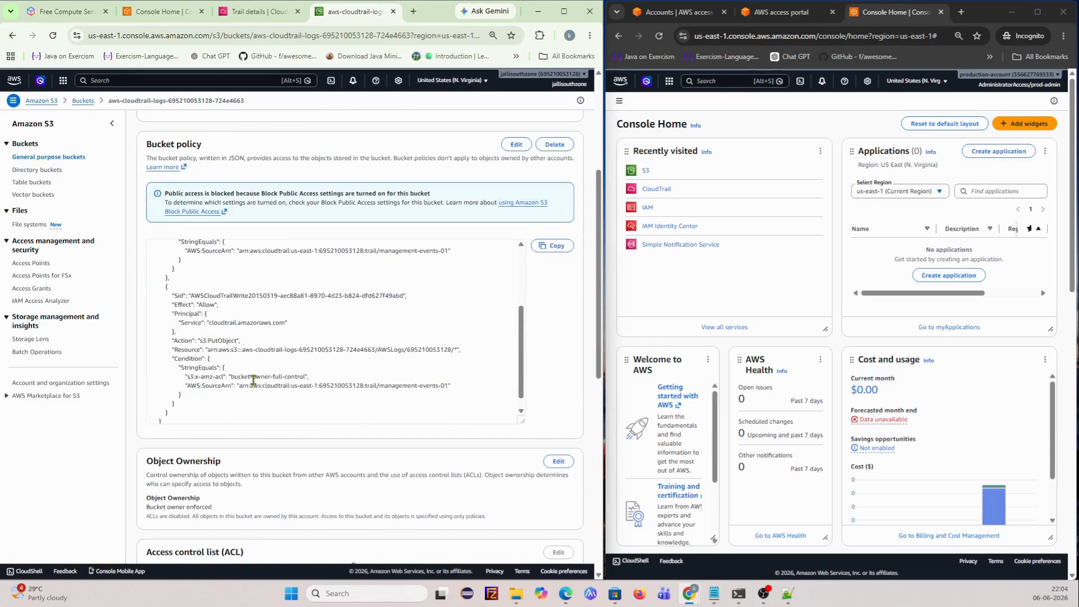
{"action": "scroll", "coordinate": [254, 377], "scroll_direction": "up", "scroll_amount": 6}
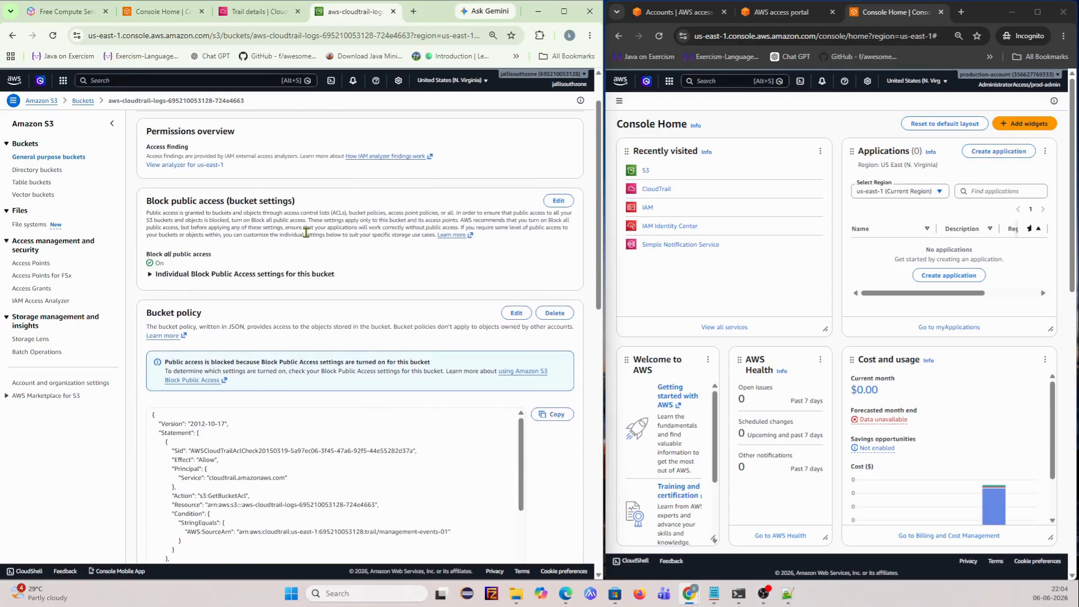
{"action": "scroll", "coordinate": [306, 232], "scroll_direction": "up", "scroll_amount": 1}
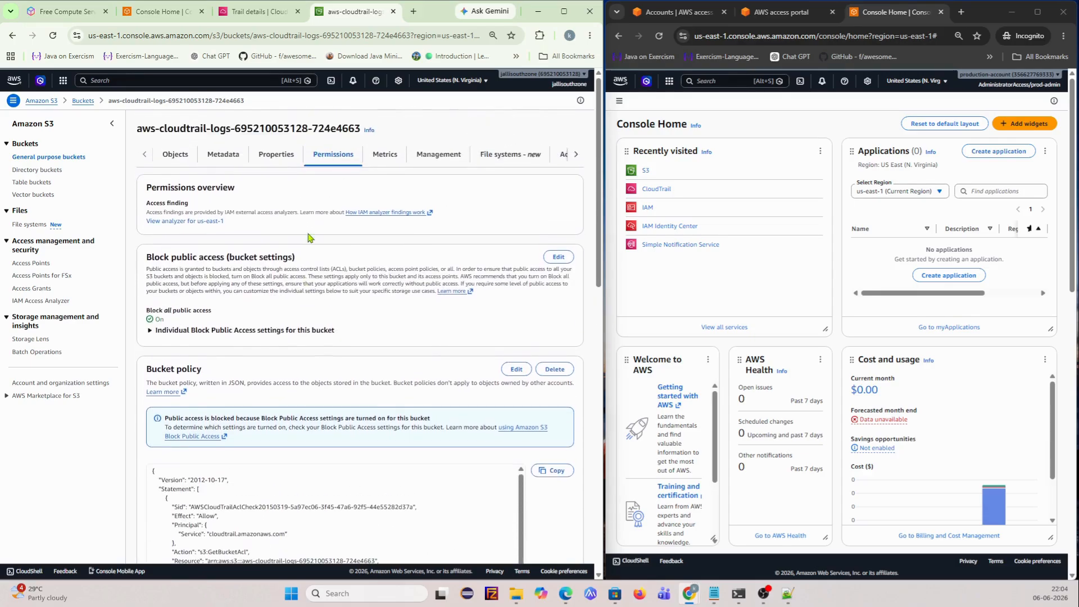
- Browse AWSLogs to the CloudTrail/ folder, reload to check for logs, then return to trail details
{"action": "left_click", "coordinate": [181, 159]}
{"action": "left_click", "coordinate": [192, 288]}
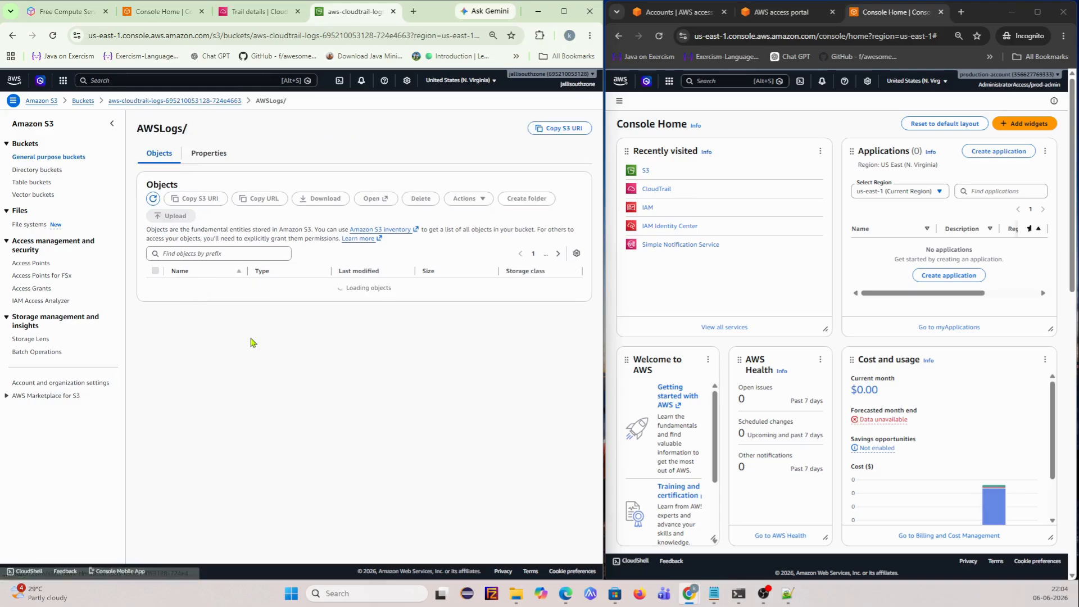
{"action": "left_click", "coordinate": [198, 288]}
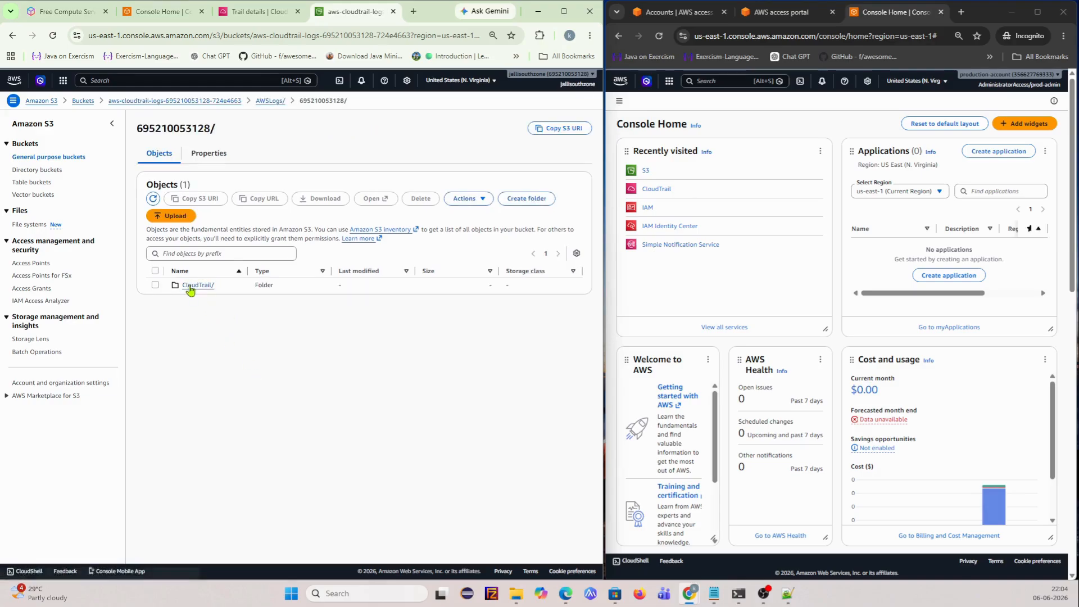
{"action": "left_click", "coordinate": [191, 285]}
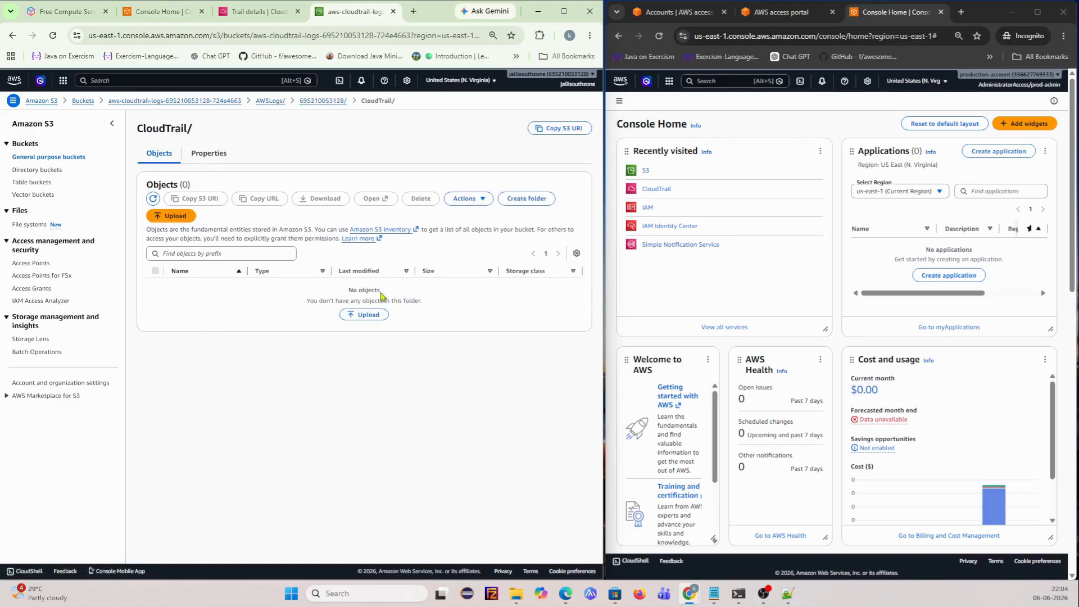
{"action": "left_click", "coordinate": [153, 198]}
{"action": "left_click", "coordinate": [264, 101]}
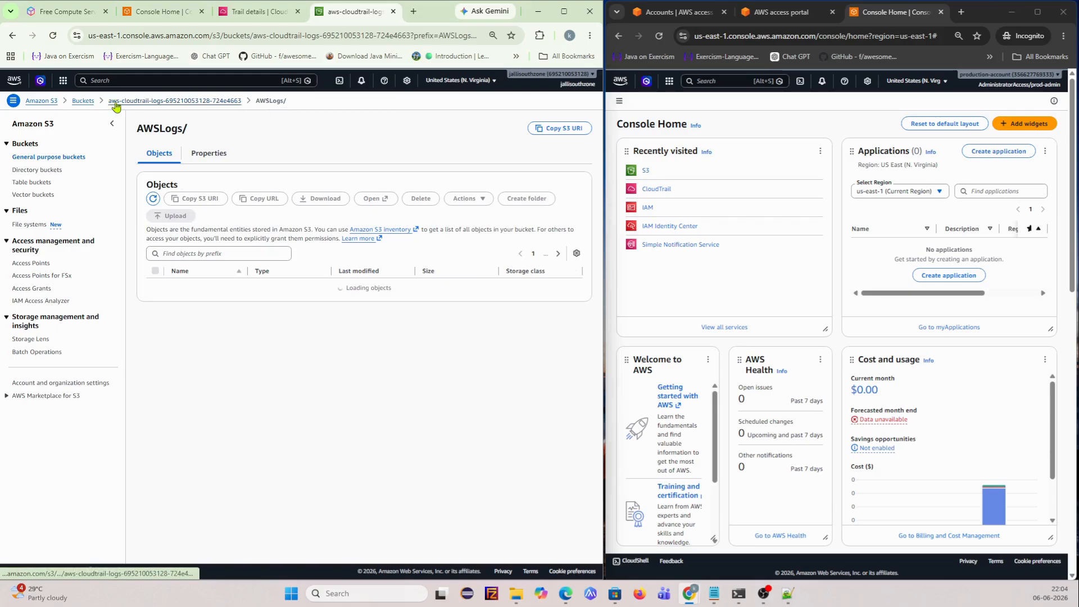
{"action": "left_click", "coordinate": [82, 101]}
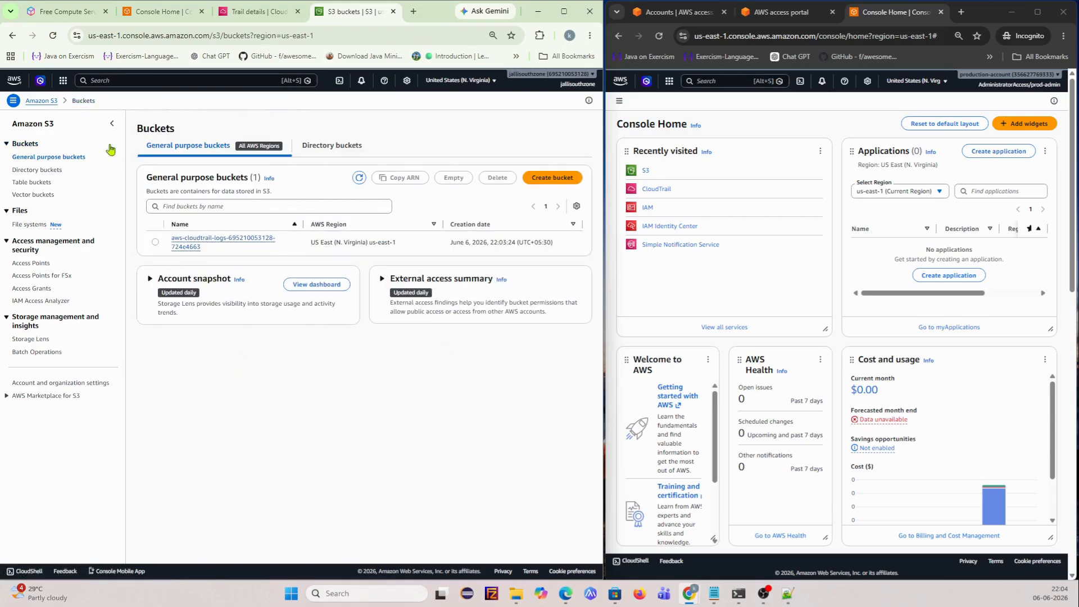
{"action": "left_click", "coordinate": [233, 13]}
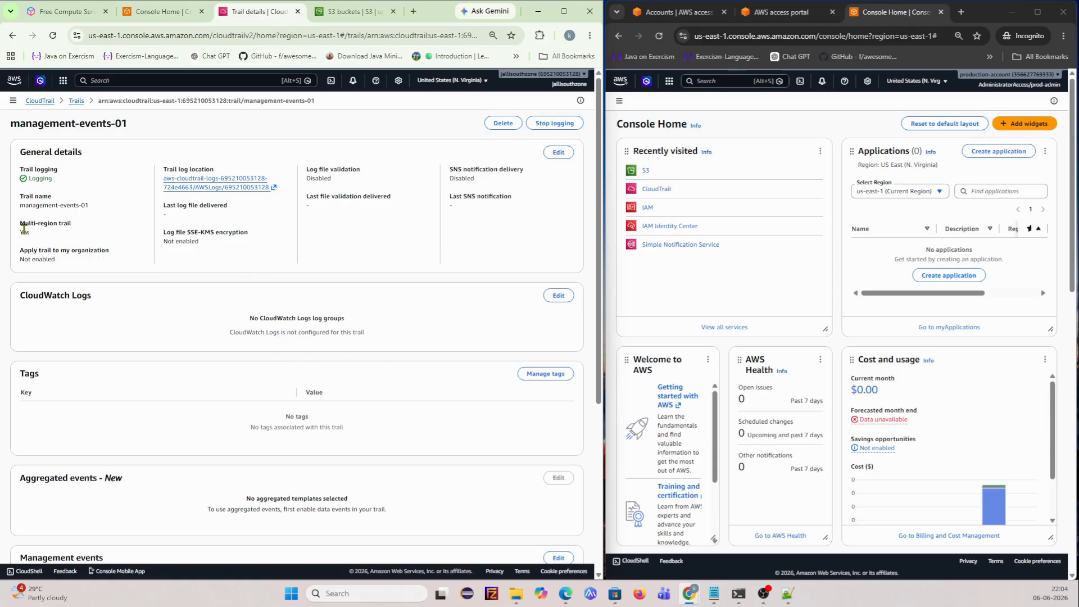
- Edit the trail's general details and choose Create new S3 bucket, checking the existing buckets
{"action": "left_click_drag", "start_coordinate": [20, 229], "coordinate": [82, 228]}
{"action": "left_click", "coordinate": [558, 152]}
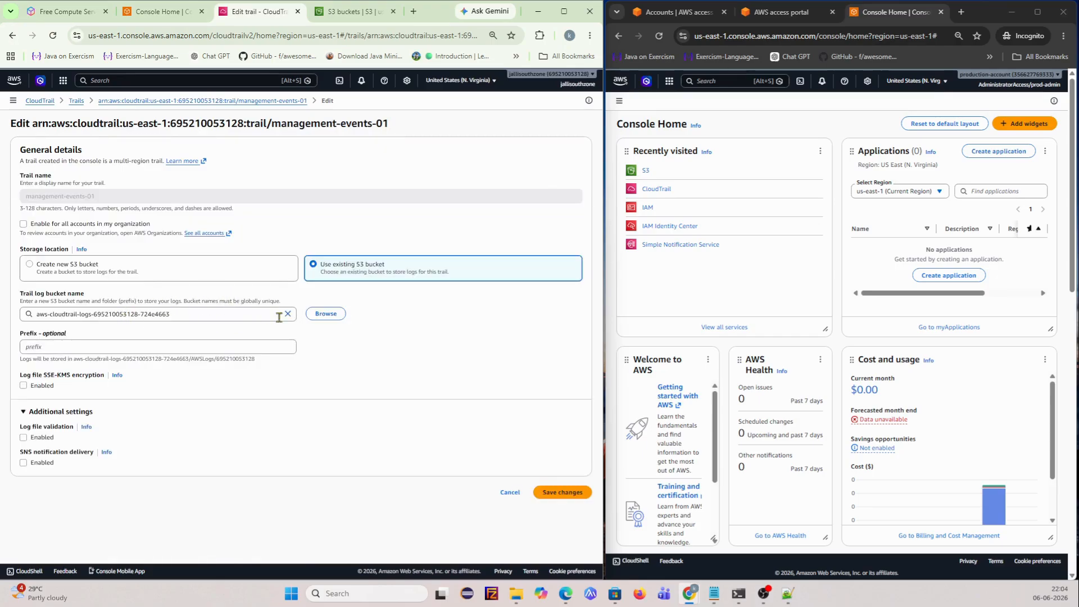
{"action": "left_click", "coordinate": [67, 268]}
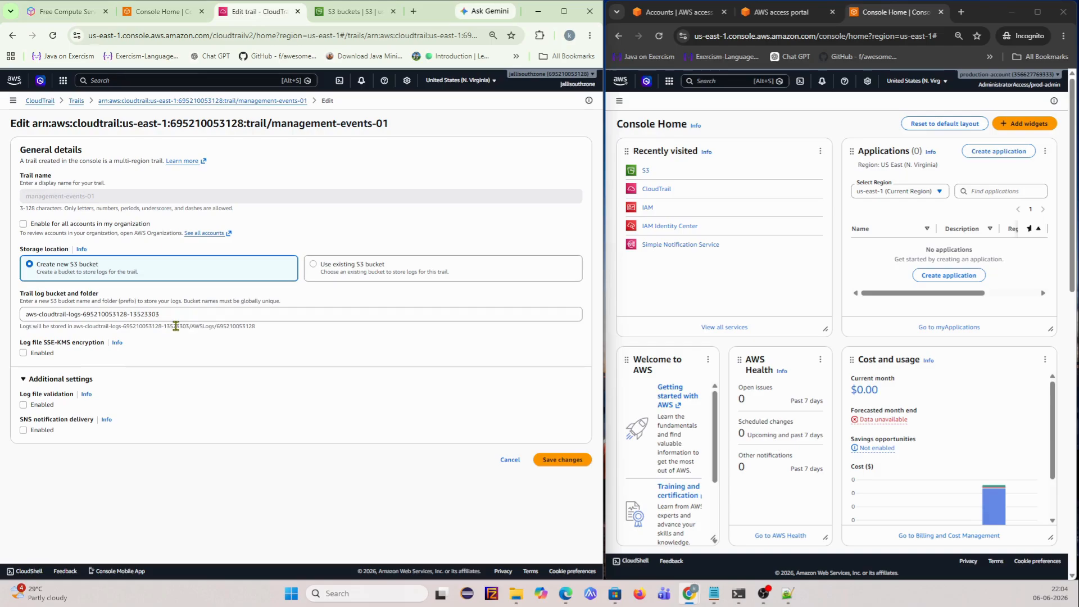
{"action": "left_click", "coordinate": [314, 17]}
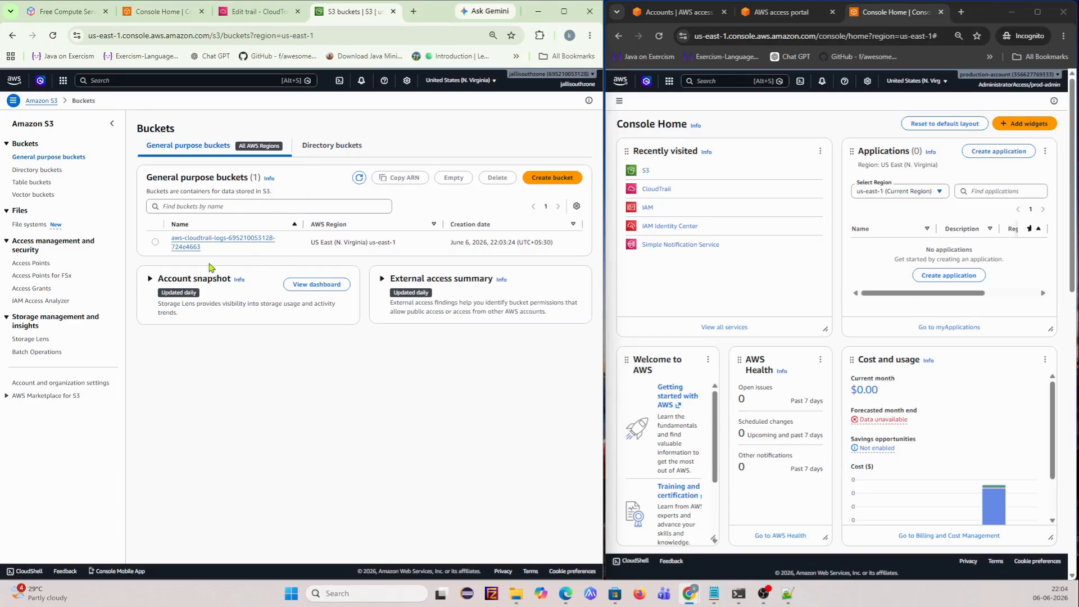
{"action": "left_click", "coordinate": [152, 13]}
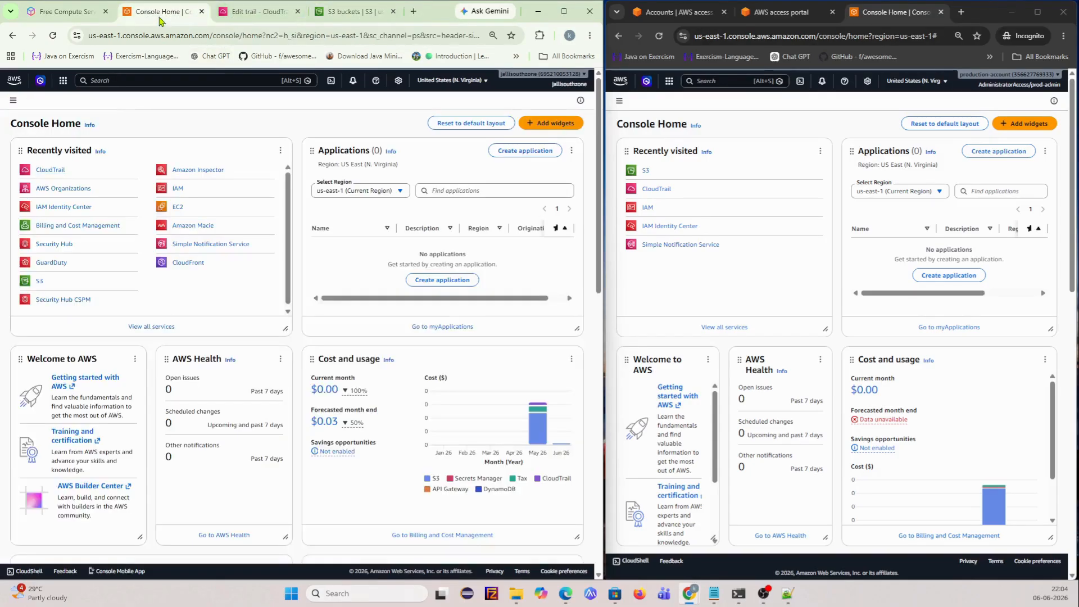
{"action": "left_click", "coordinate": [260, 13]}
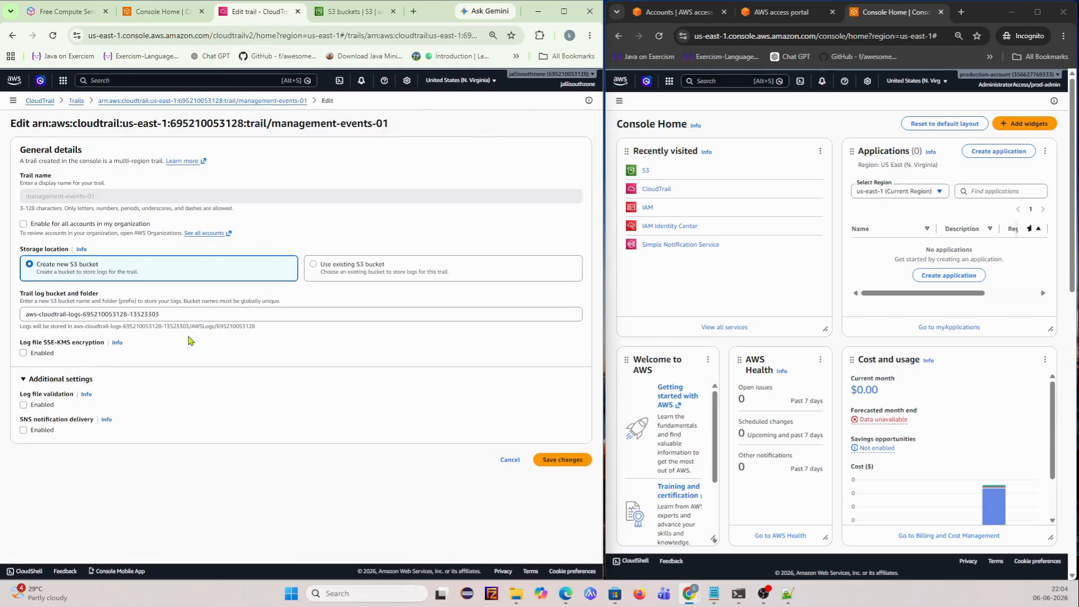
- Keep the new S3 bucket option, append '-kalyan' to its name, and save the changes
{"action": "left_click", "coordinate": [336, 274]}
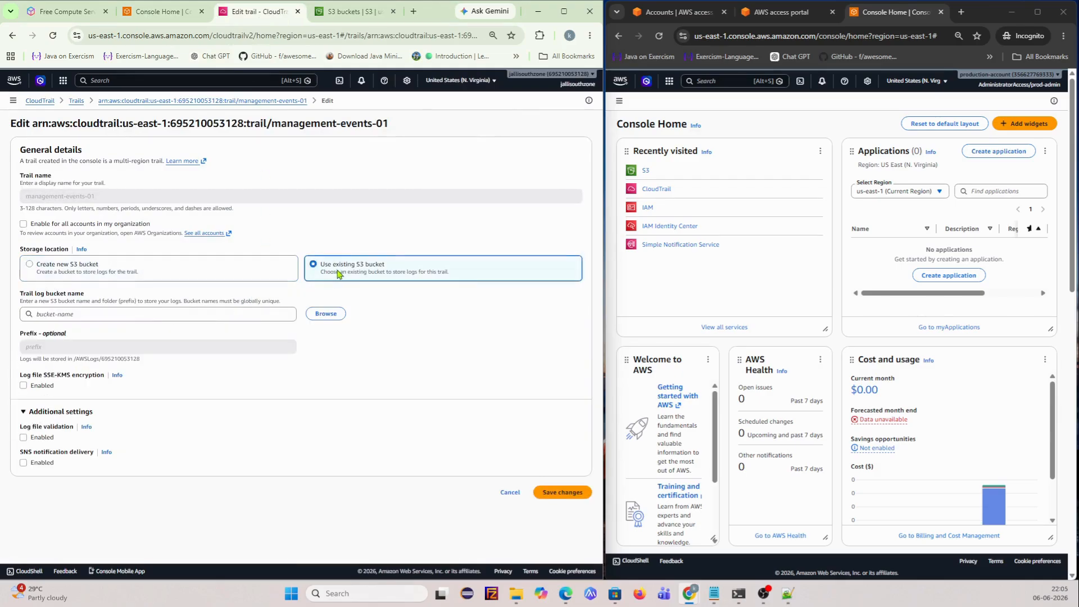
{"action": "left_click", "coordinate": [230, 311]}
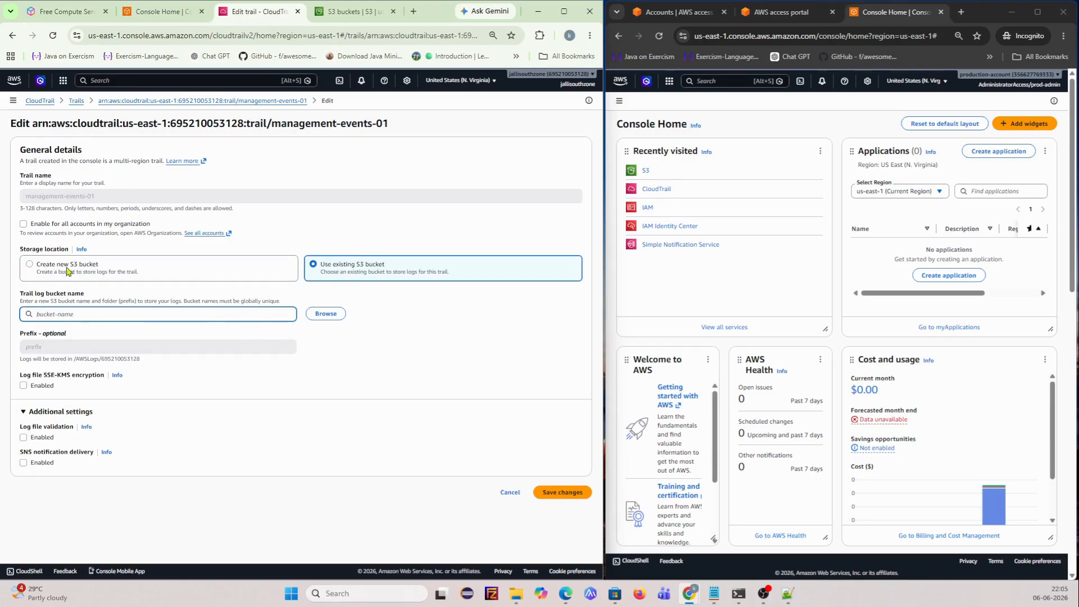
{"action": "left_click", "coordinate": [27, 266]}
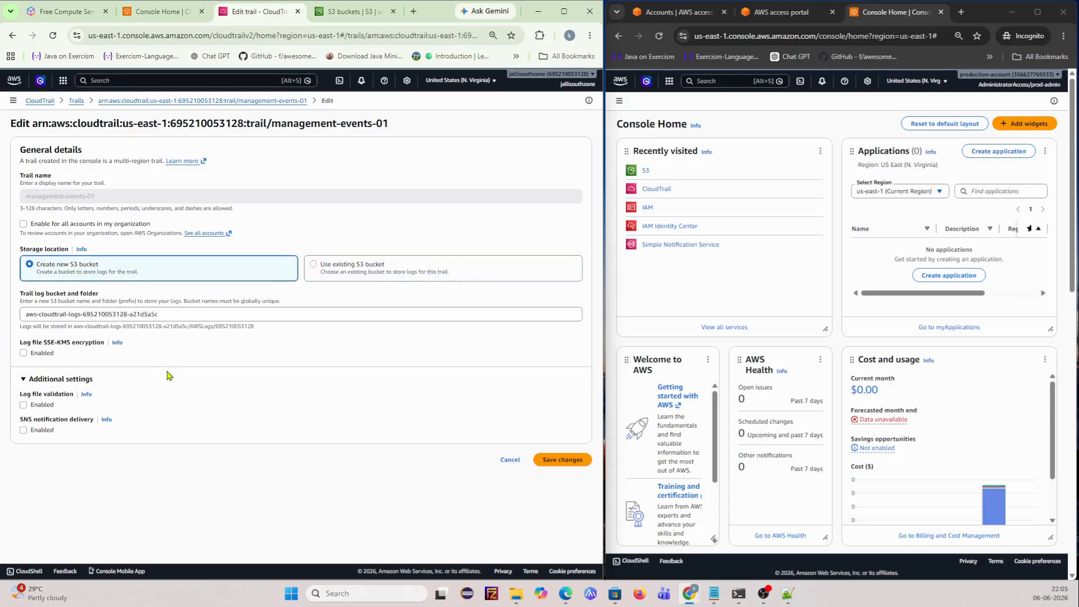
{"action": "left_click", "coordinate": [181, 316]}
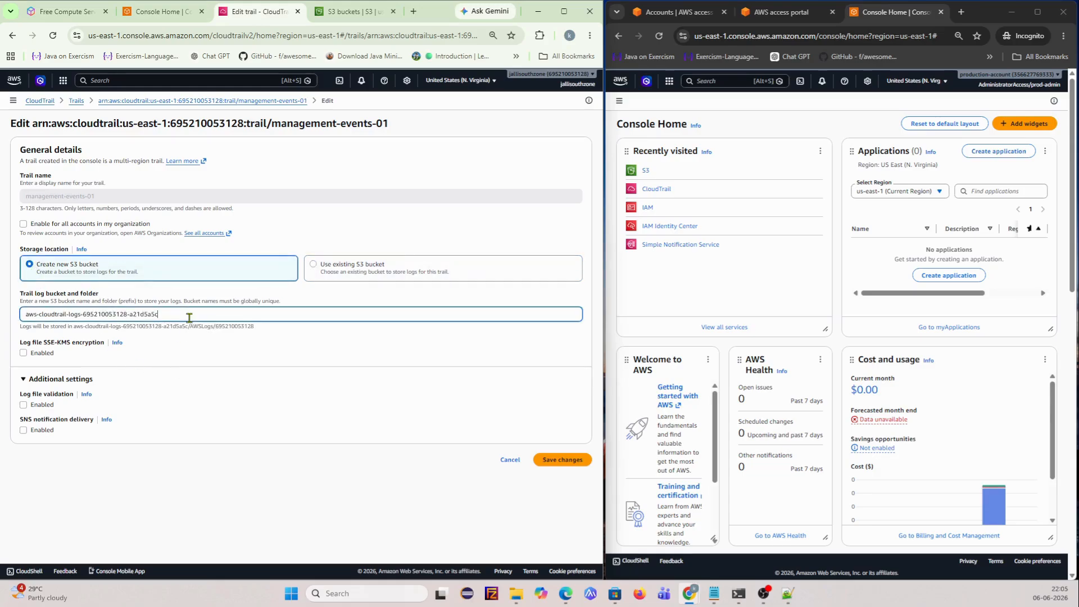
{"action": "type", "text": "-kalyan"}
{"action": "left_click", "coordinate": [566, 460]}
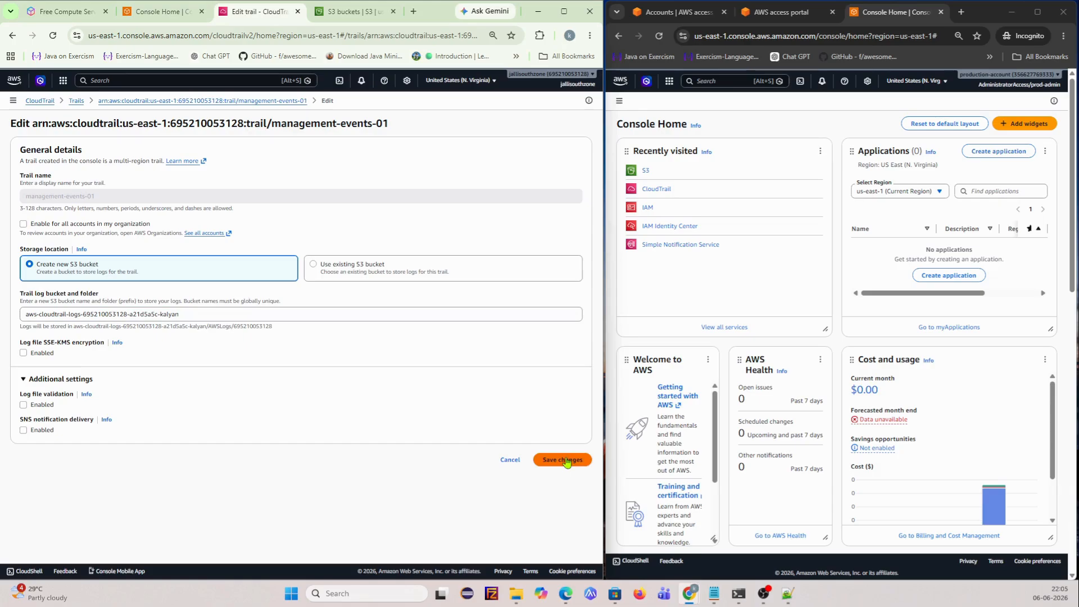
{"action": "left_click", "coordinate": [568, 461]}
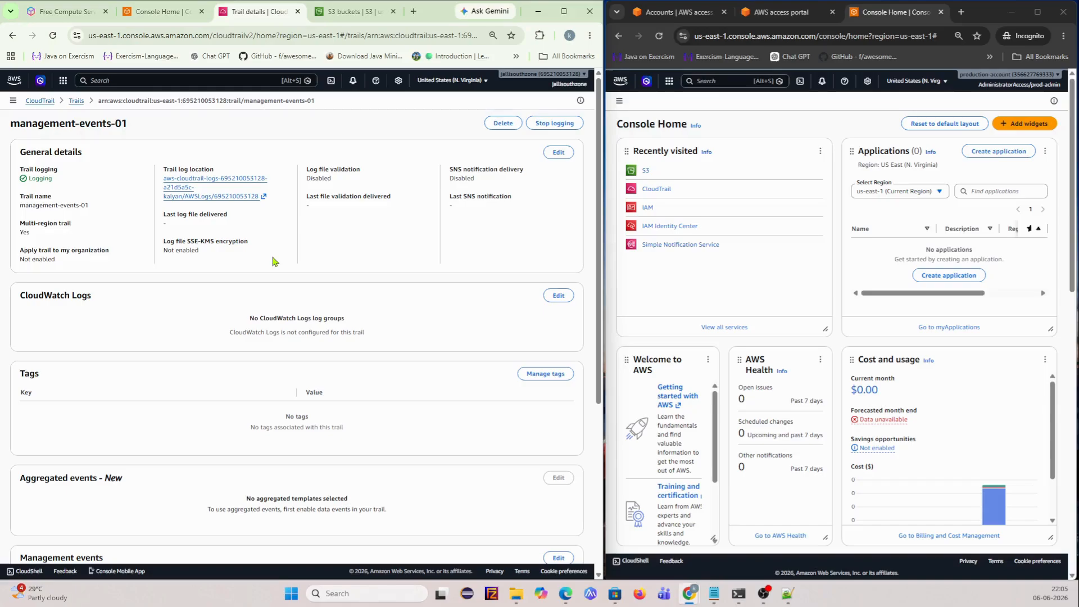
- Edit general details, tick Enable for all accounts in my organization, and save
{"action": "scroll", "coordinate": [314, 401], "scroll_direction": "down", "scroll_amount": 5}
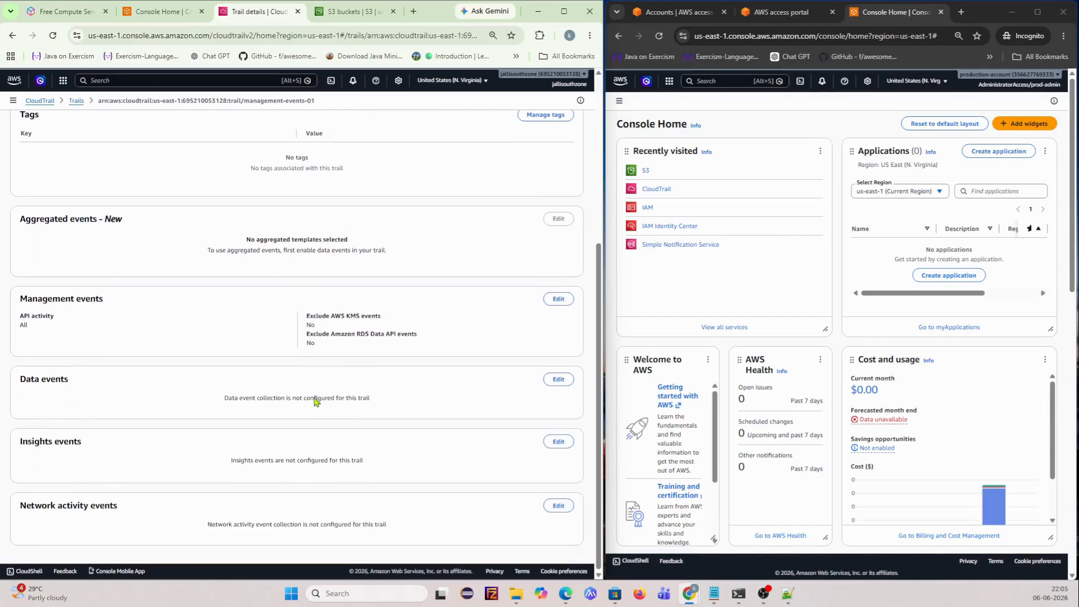
{"action": "scroll", "coordinate": [314, 398], "scroll_direction": "up", "scroll_amount": 5}
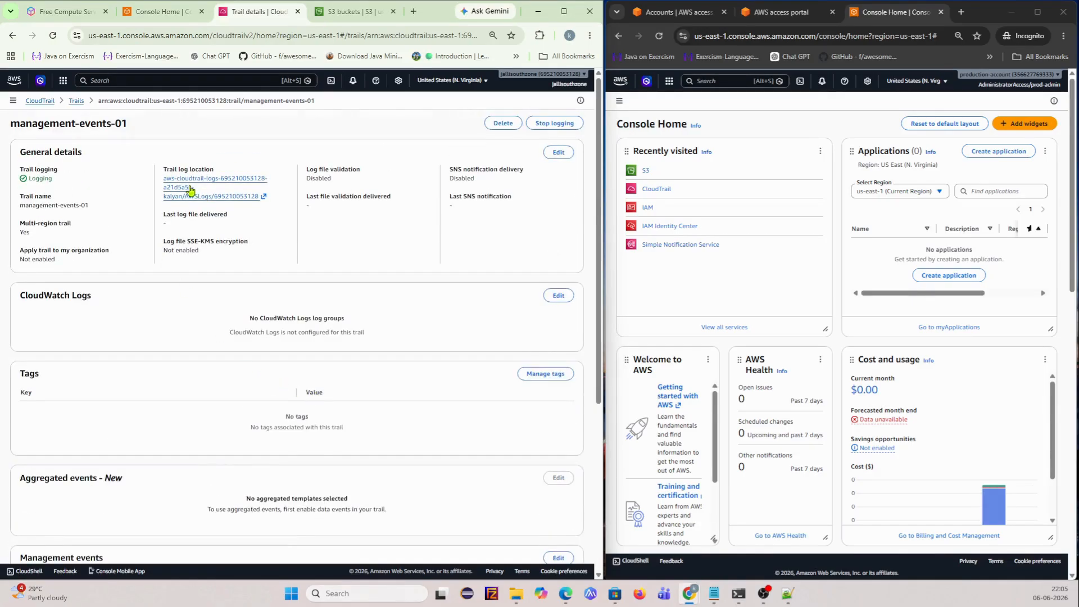
{"action": "left_click", "coordinate": [558, 153]}
{"action": "left_click", "coordinate": [64, 205]}
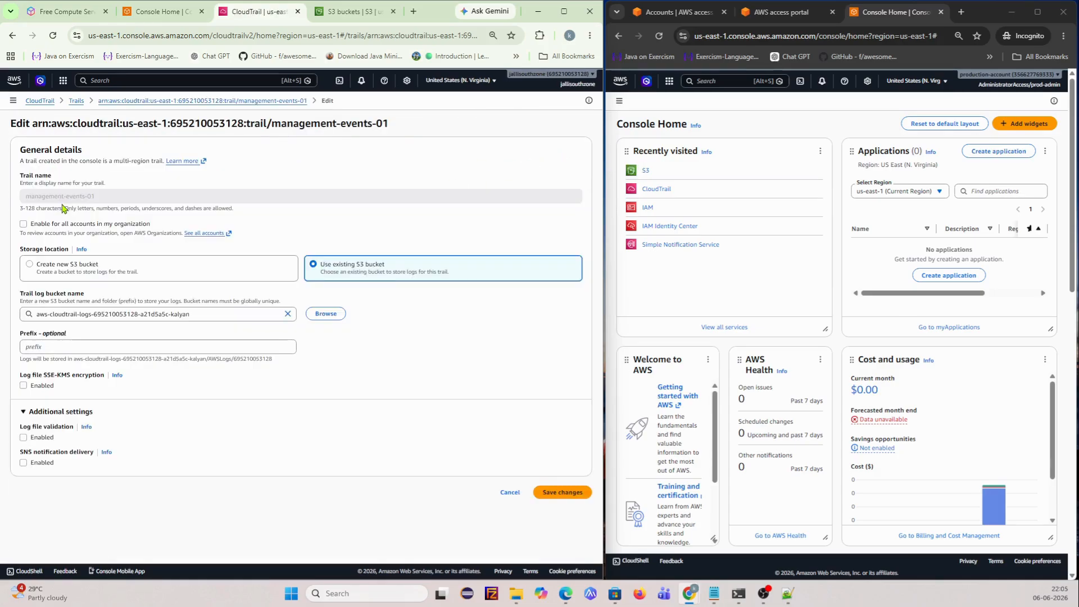
{"action": "left_click", "coordinate": [45, 224]}
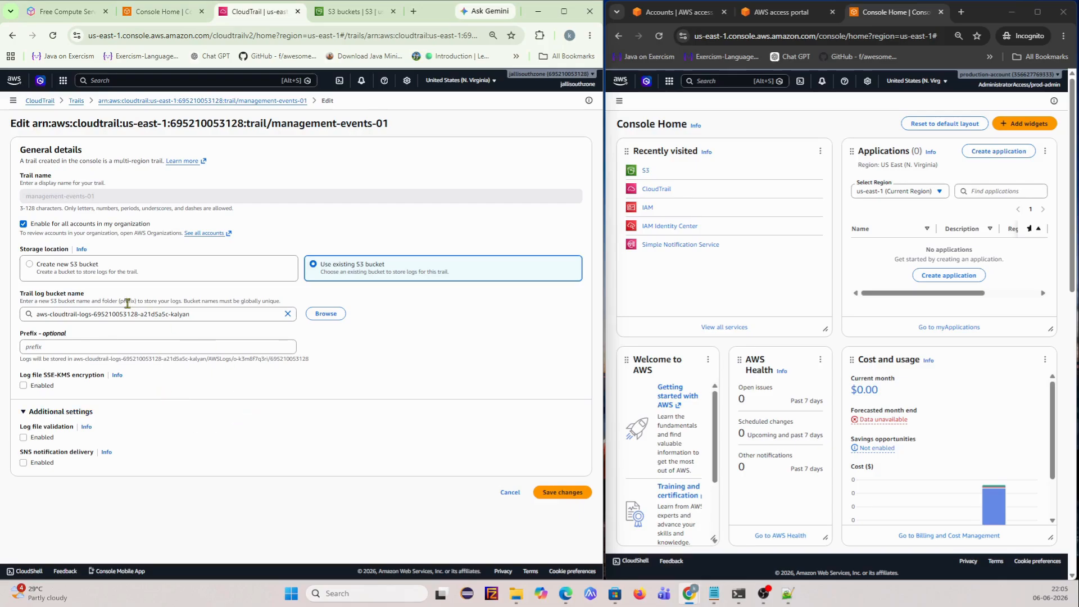
{"action": "left_click", "coordinate": [563, 492]}
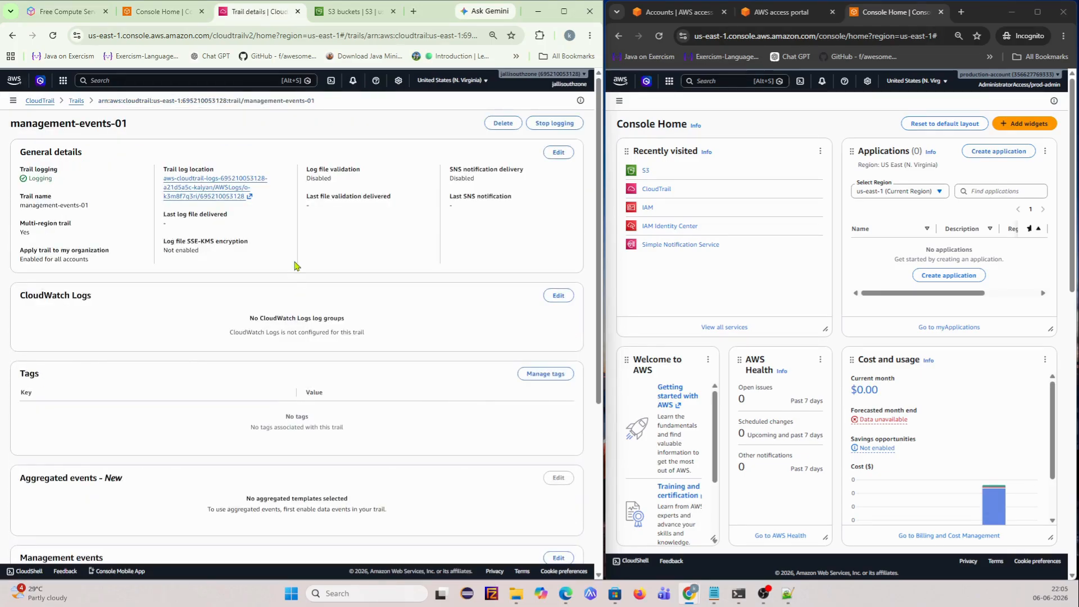
- Find the newly created log bucket in the general purpose bucket list and open it
{"action": "left_click", "coordinate": [359, 13]}
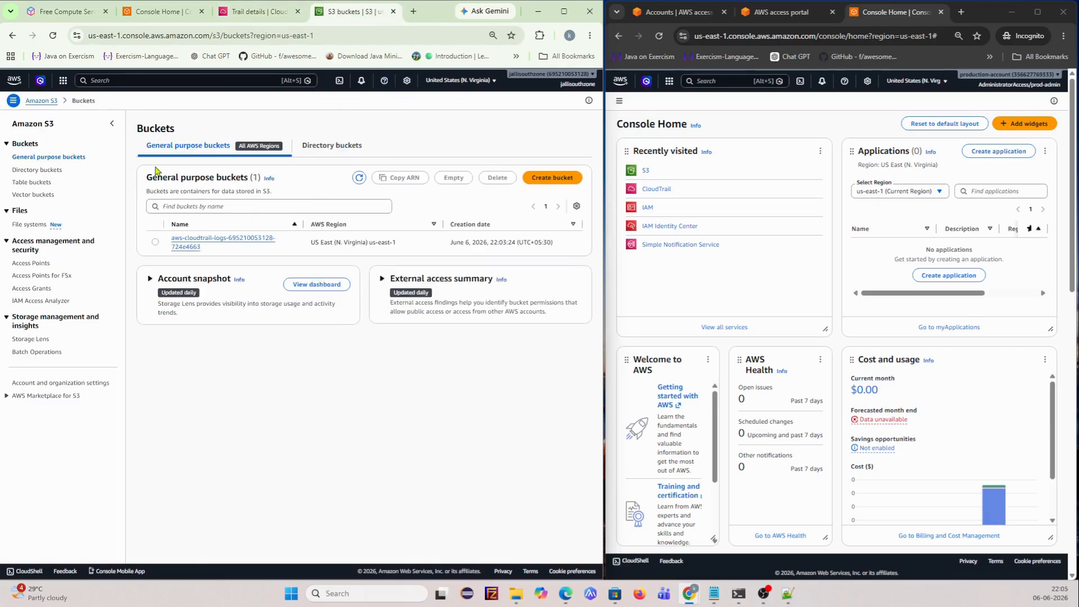
{"action": "left_click", "coordinate": [32, 170]}
{"action": "left_click", "coordinate": [52, 160]}
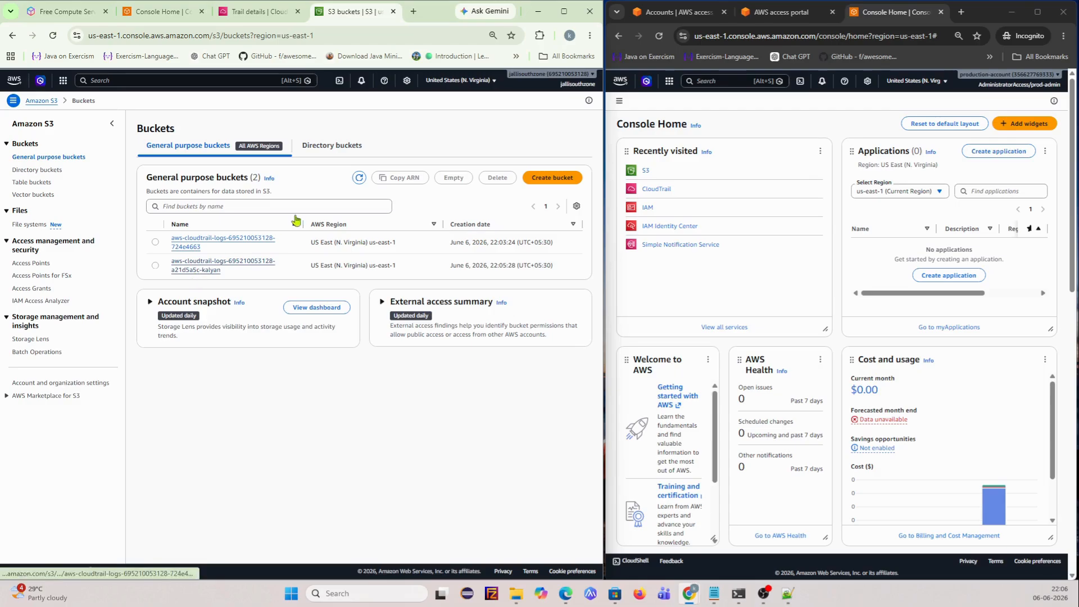
{"action": "left_click", "coordinate": [155, 242]}
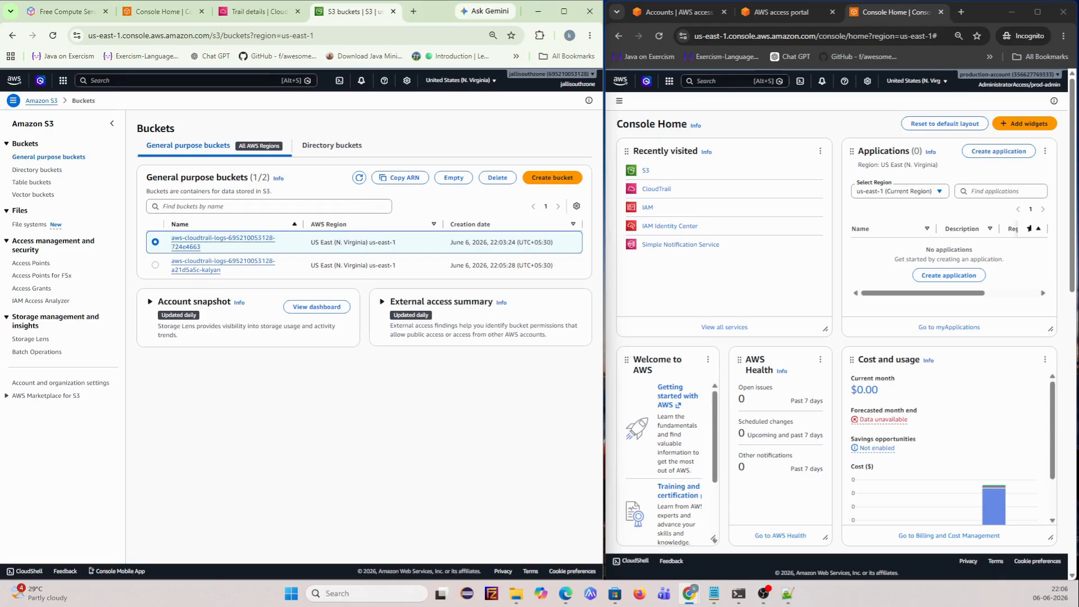
{"action": "left_click", "coordinate": [156, 265]}
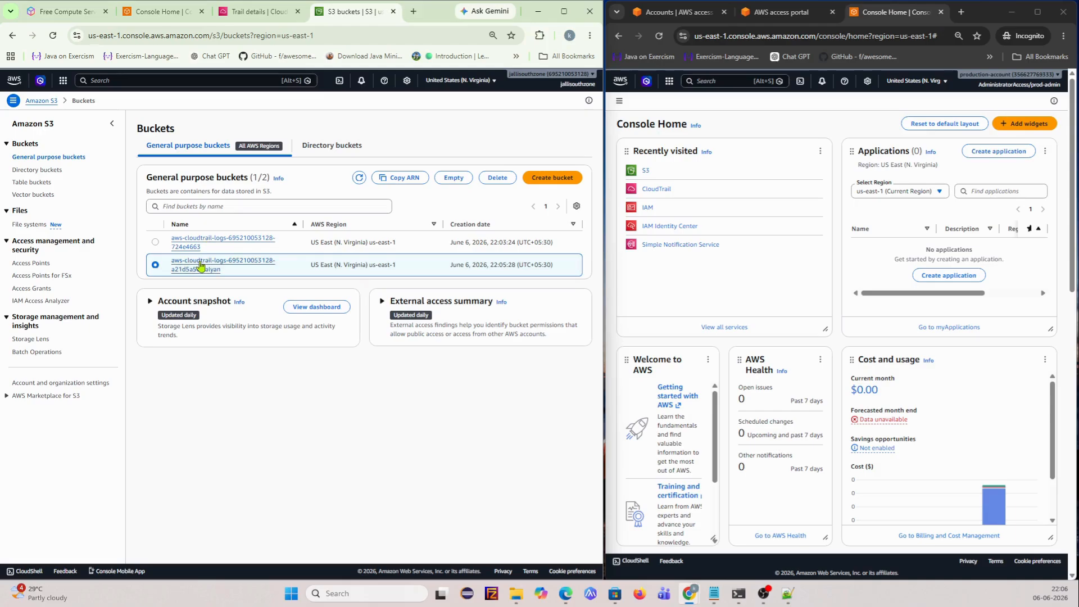
{"action": "left_click", "coordinate": [201, 267]}
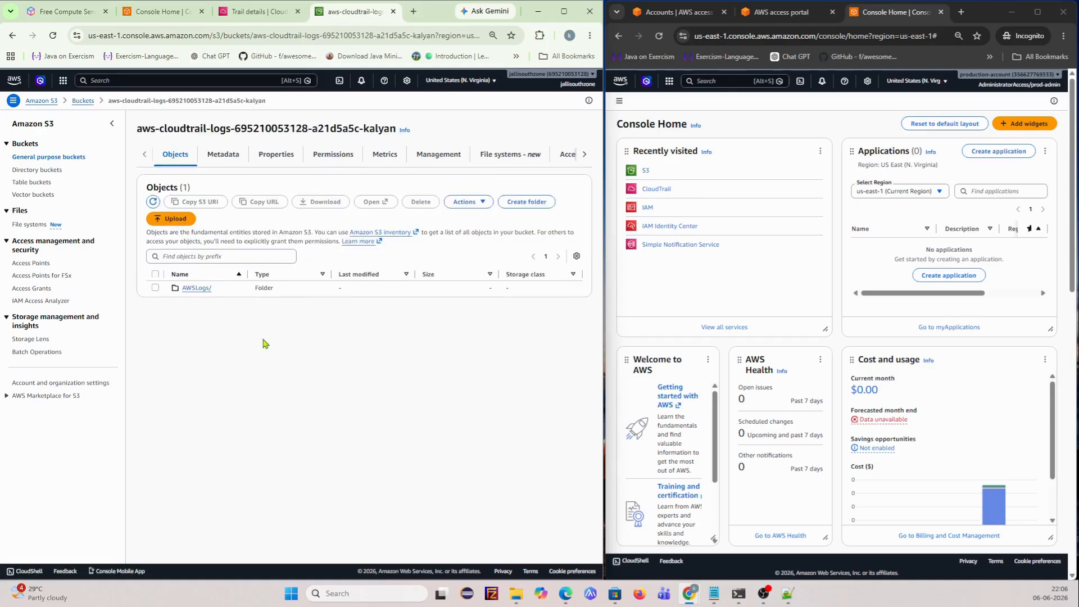
- Browse AWSLogs down to the CloudTrail/us-east-1/2026/06/06 folder in the new bucket
{"action": "left_click", "coordinate": [194, 288]}
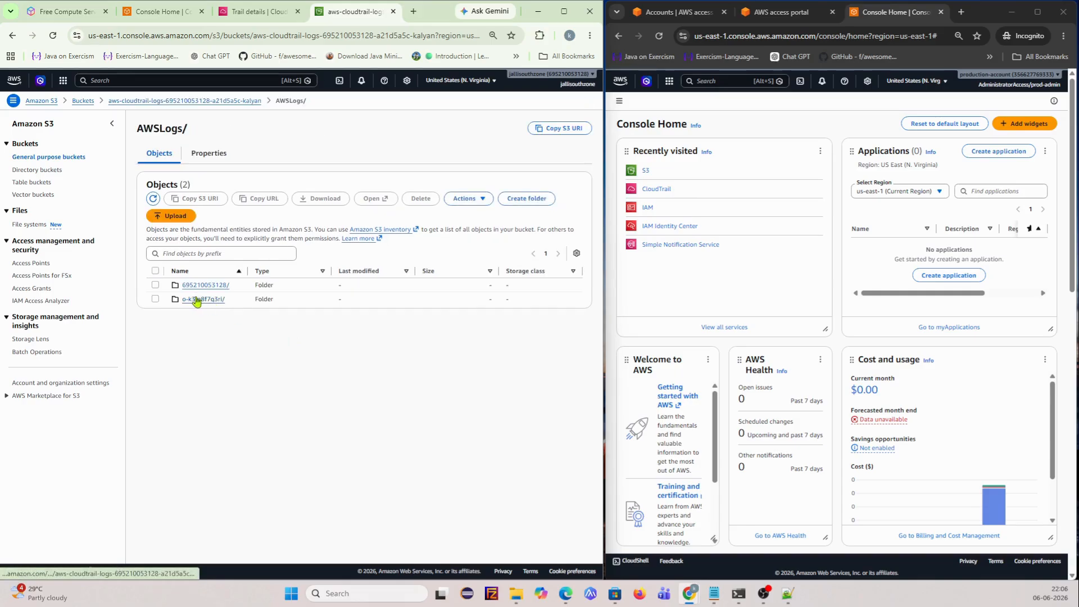
{"action": "left_click", "coordinate": [196, 285]}
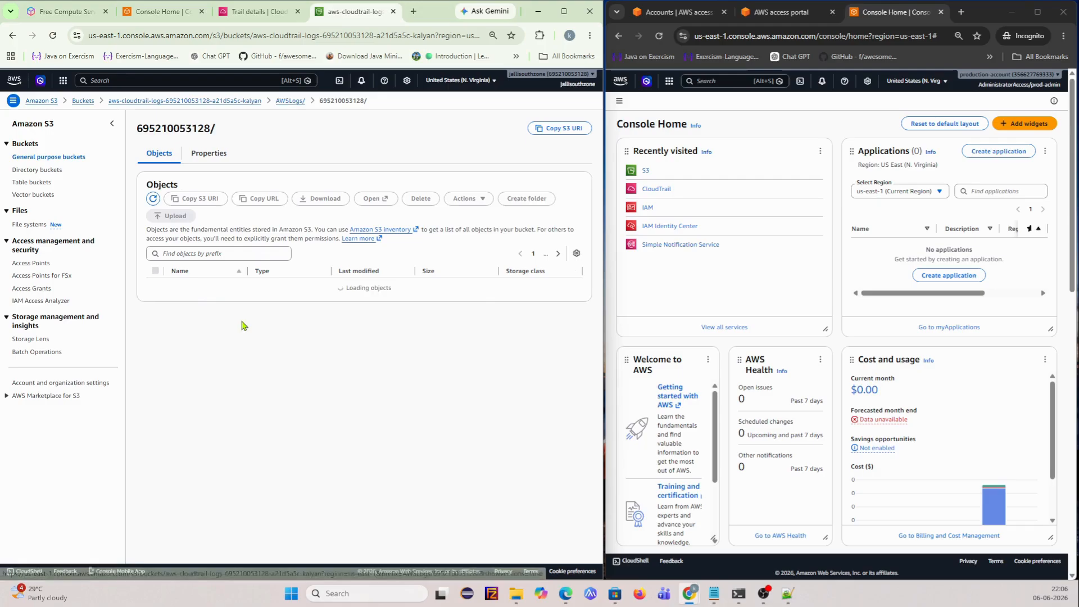
{"action": "left_click", "coordinate": [196, 285]}
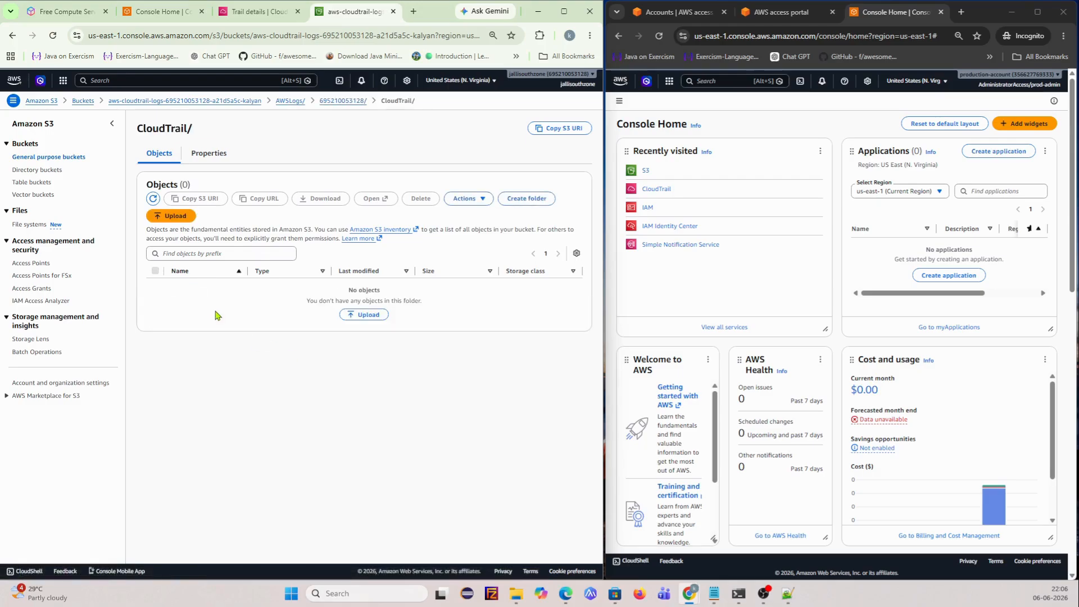
{"action": "left_click", "coordinate": [289, 102]}
{"action": "left_click", "coordinate": [196, 299]}
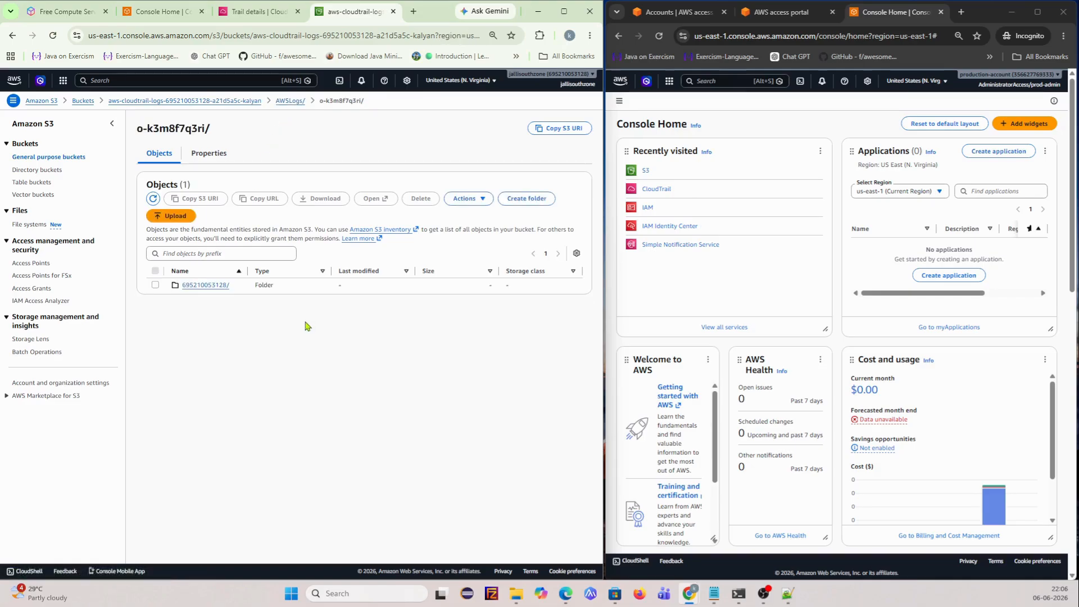
{"action": "left_click", "coordinate": [193, 286]}
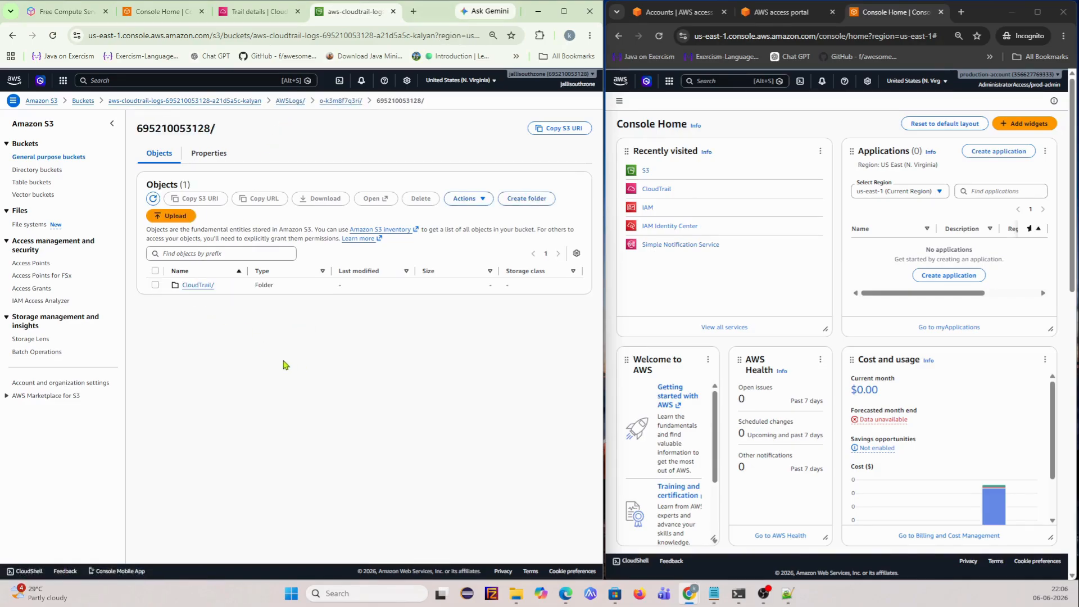
{"action": "left_click", "coordinate": [207, 289]}
{"action": "left_click", "coordinate": [196, 287]}
{"action": "left_click", "coordinate": [184, 286]}
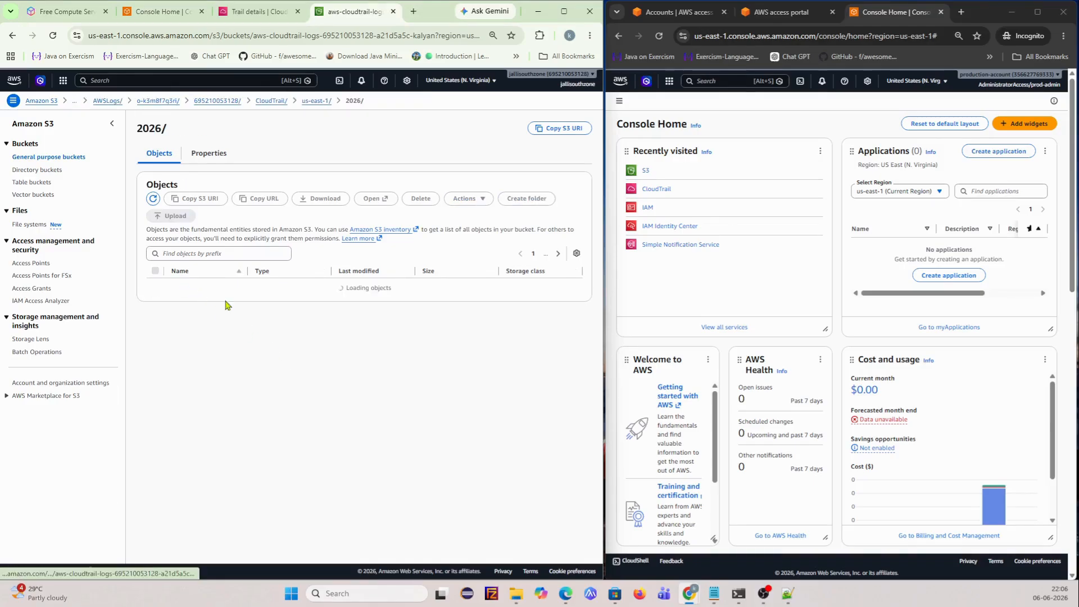
{"action": "left_click", "coordinate": [186, 285]}
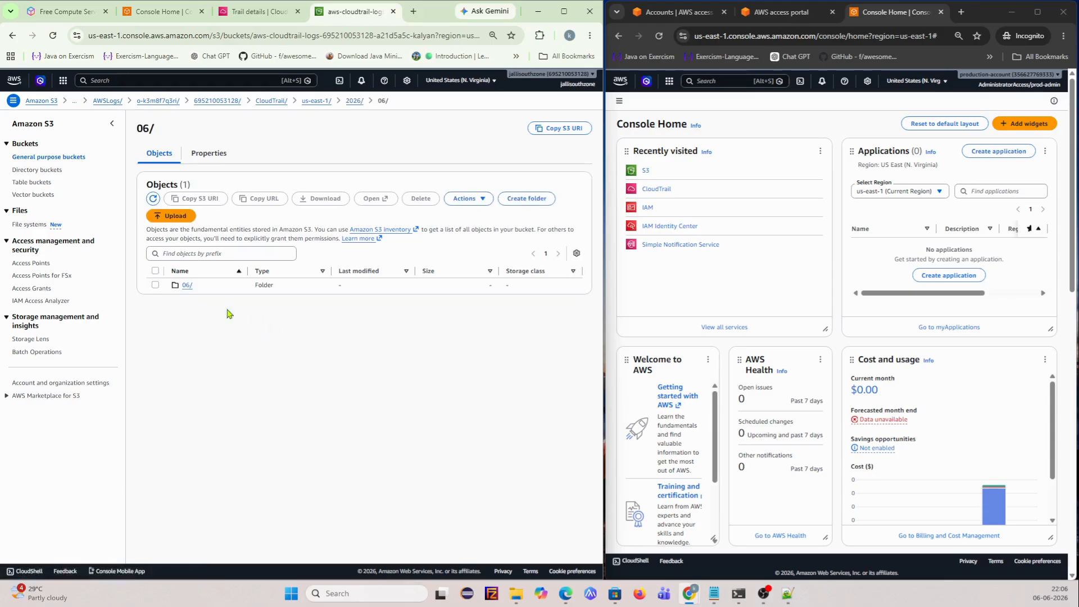
{"action": "left_click", "coordinate": [188, 287]}
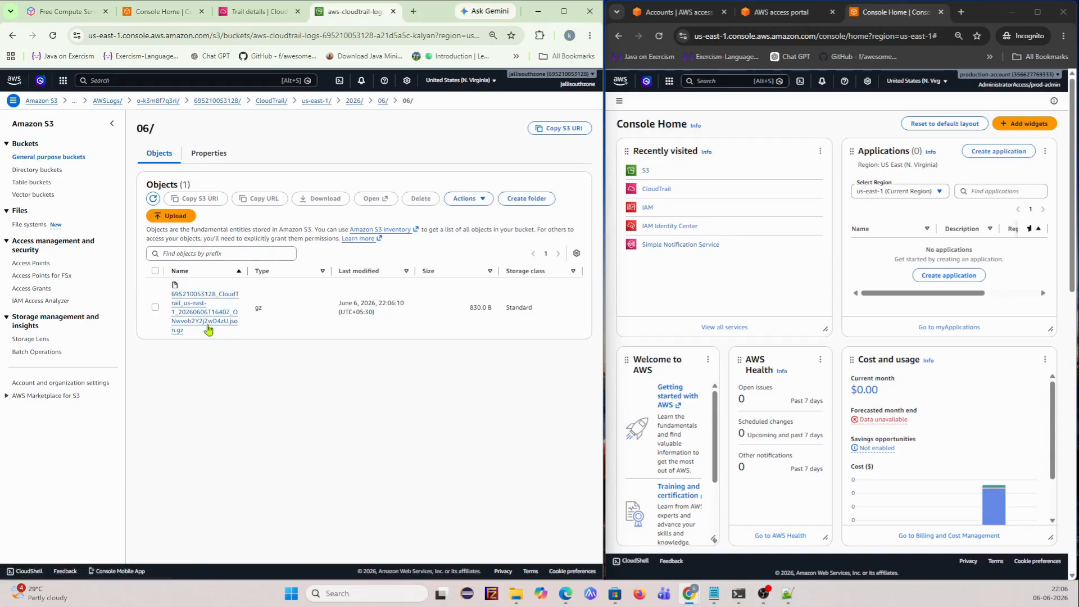
- Inspect the delivered .json.gz log file's details, then return to the account-ID folder
{"action": "left_click", "coordinate": [207, 312]}
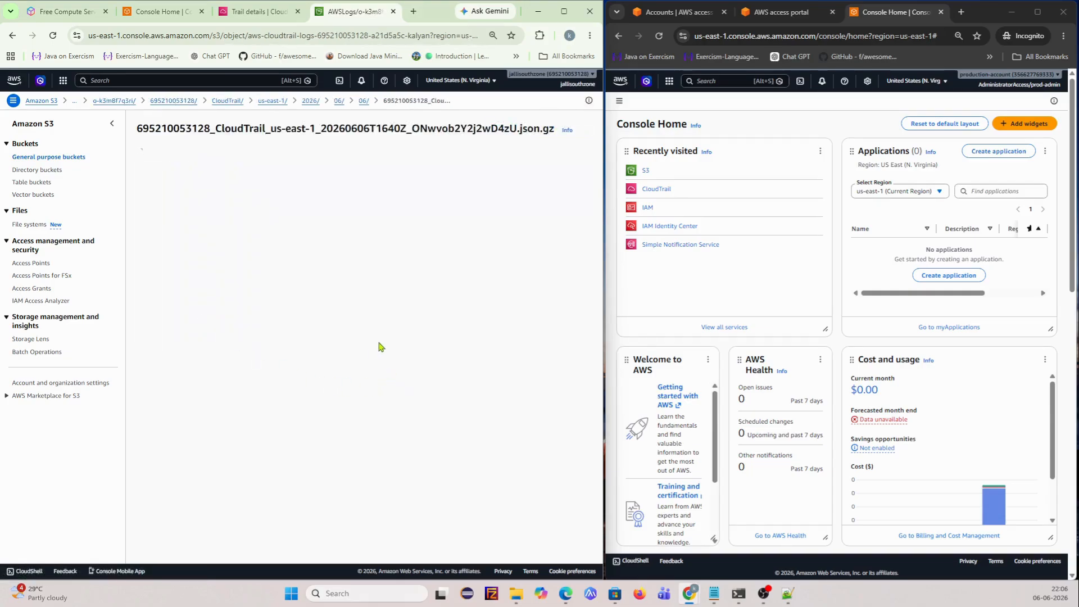
{"action": "scroll", "coordinate": [270, 330], "scroll_direction": "down", "scroll_amount": 4}
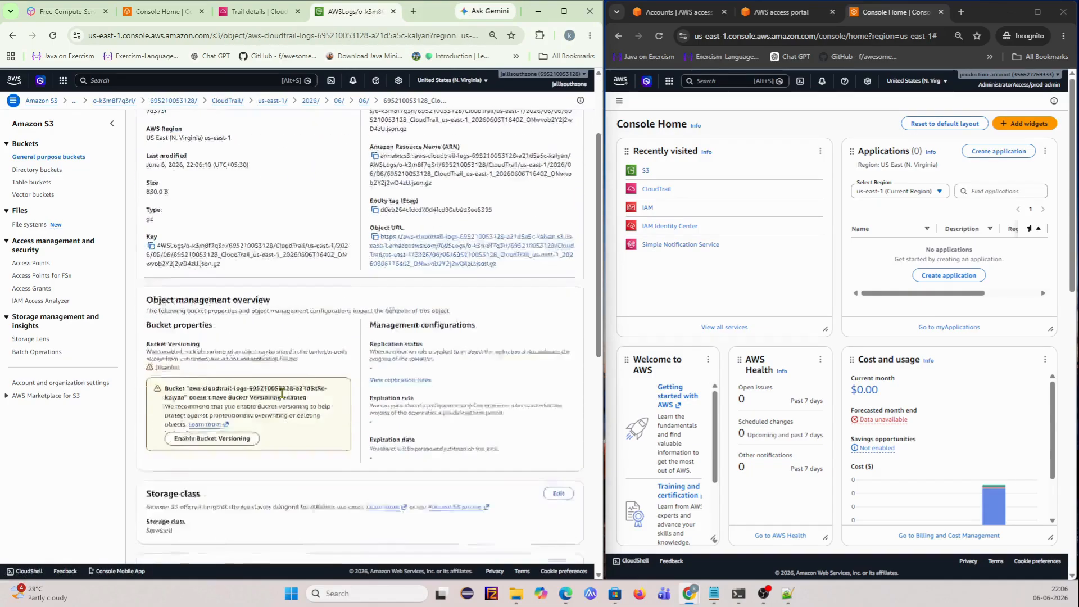
{"action": "scroll", "coordinate": [282, 397], "scroll_direction": "down", "scroll_amount": 6}
{"action": "scroll", "coordinate": [282, 396], "scroll_direction": "up", "scroll_amount": 10}
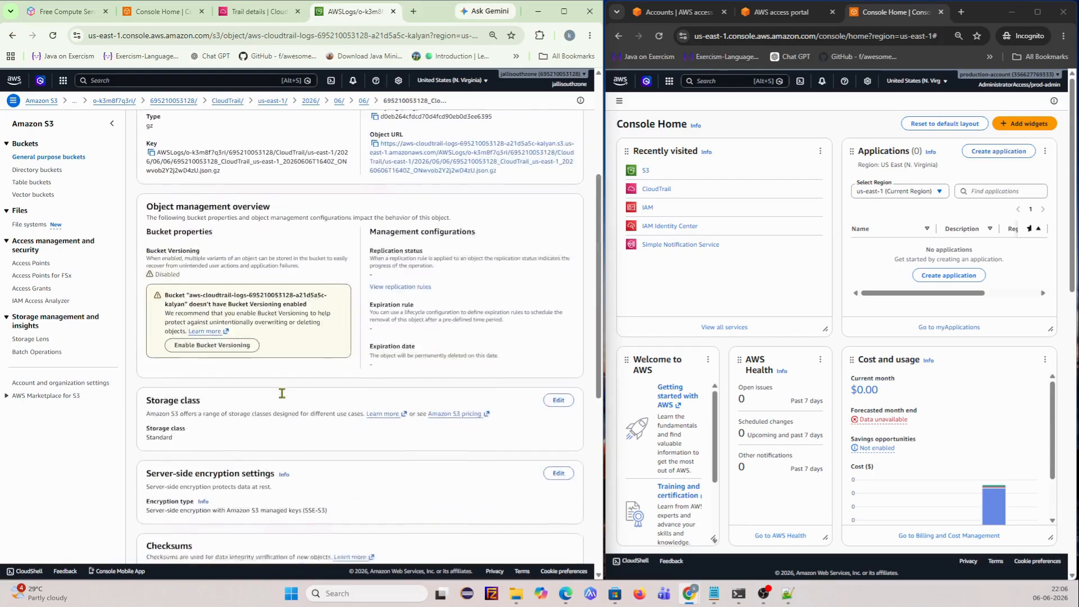
{"action": "left_click", "coordinate": [175, 100]}
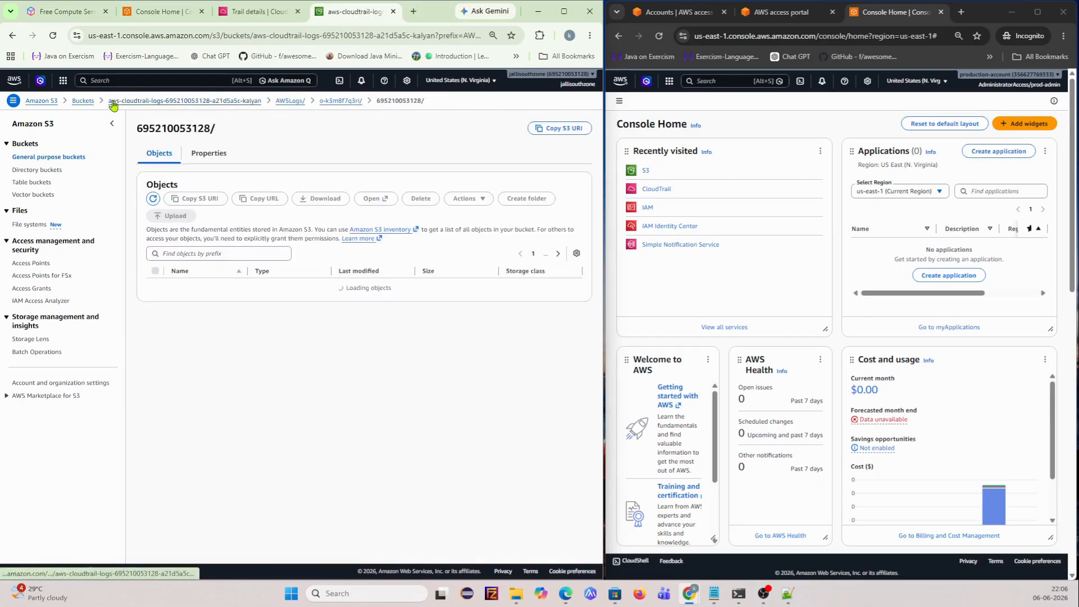
- Switch back to the trail details tab, then open CloudTrail Event history in the production-account window
{"action": "left_click", "coordinate": [256, 13]}
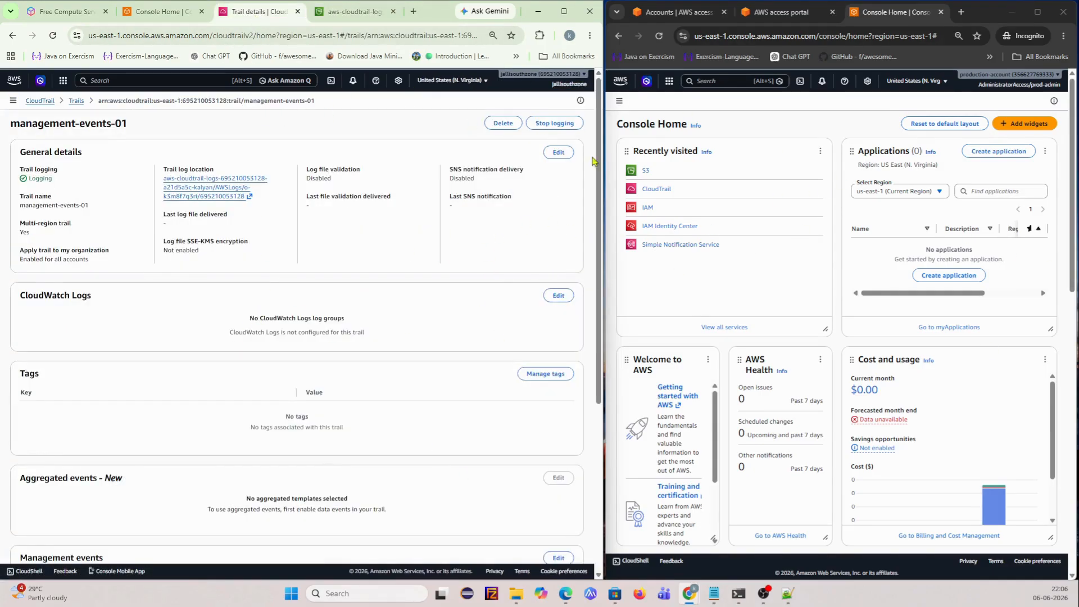
{"action": "left_click", "coordinate": [658, 189]}
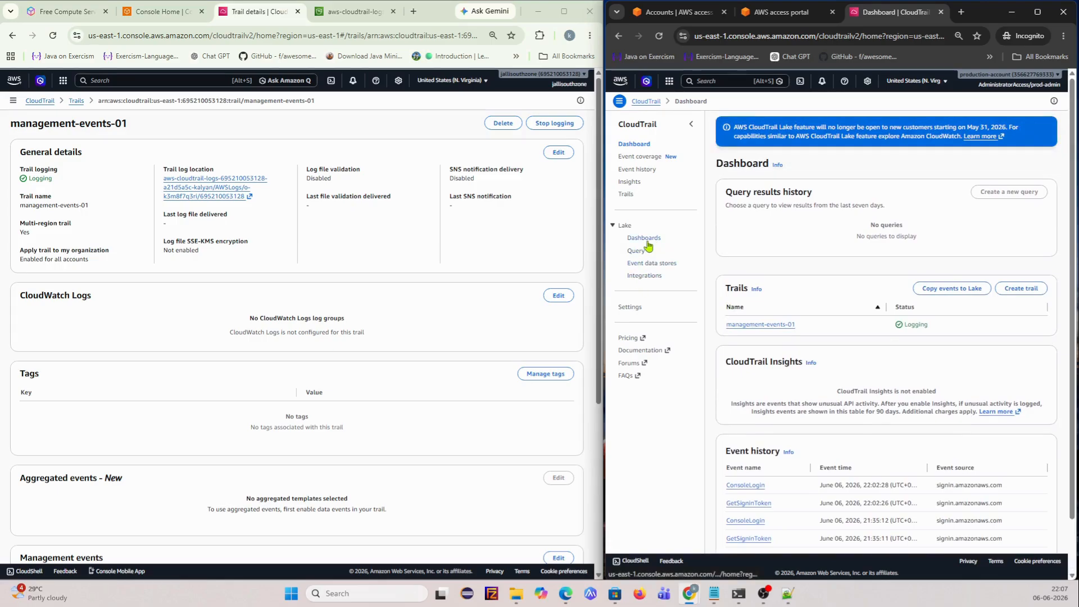
{"action": "left_click", "coordinate": [643, 238]}
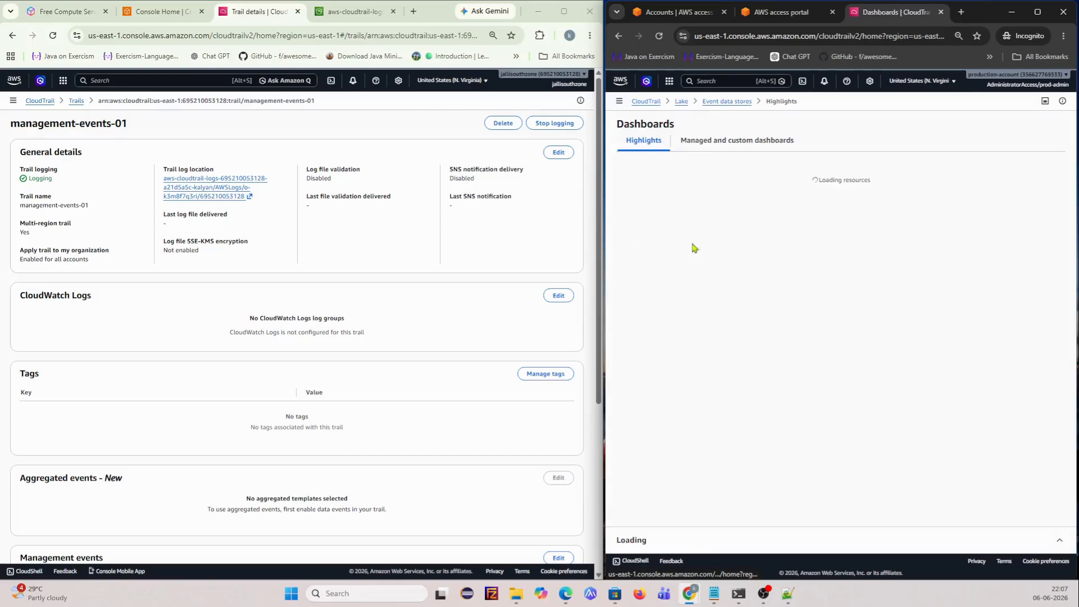
{"action": "left_click", "coordinate": [682, 102]}
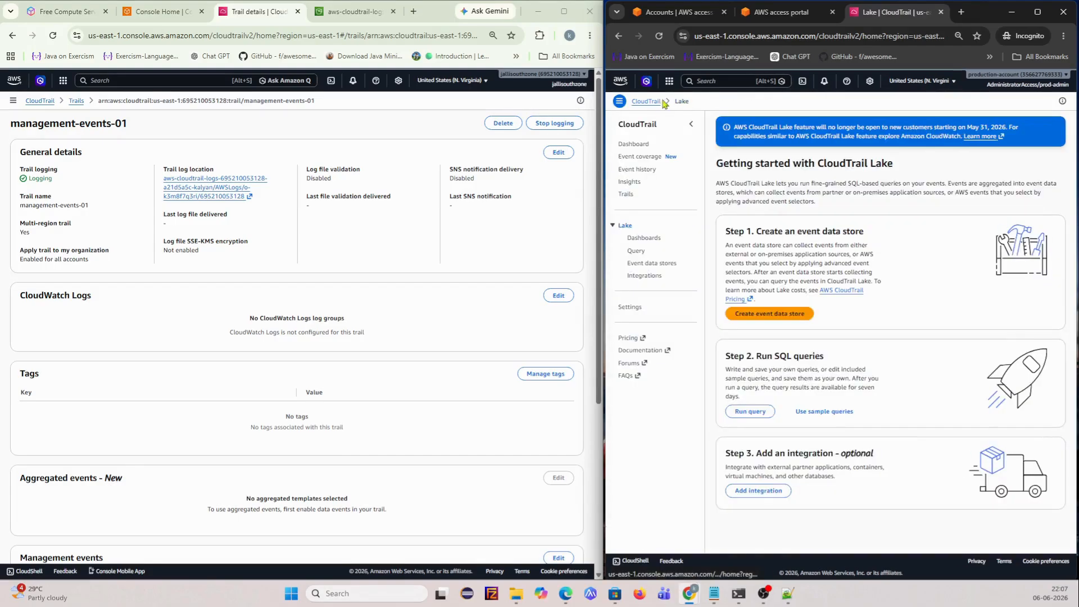
{"action": "left_click", "coordinate": [646, 102]}
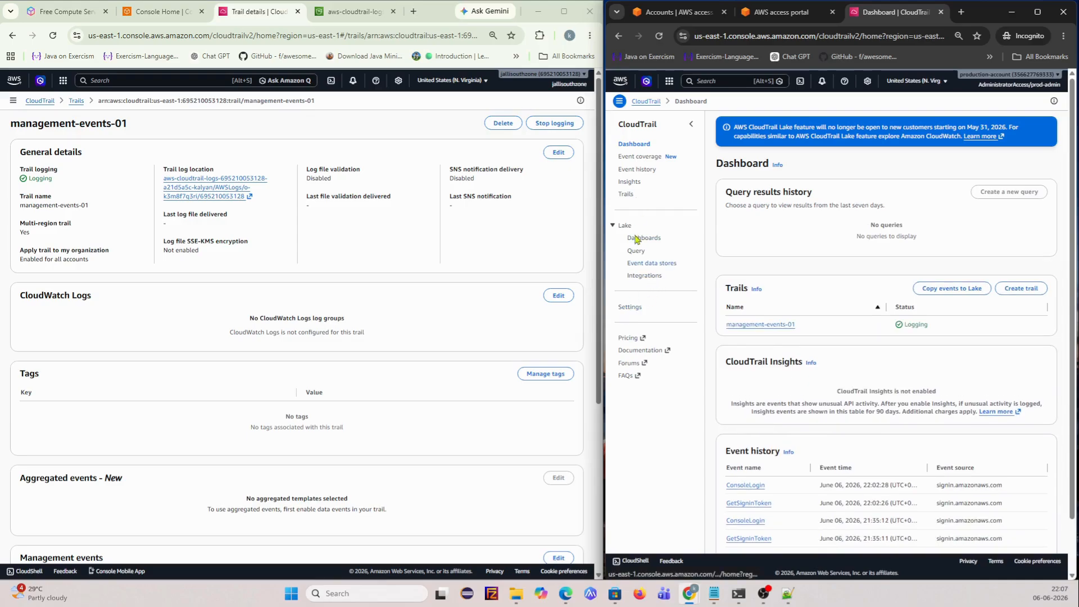
{"action": "left_click", "coordinate": [638, 169]}
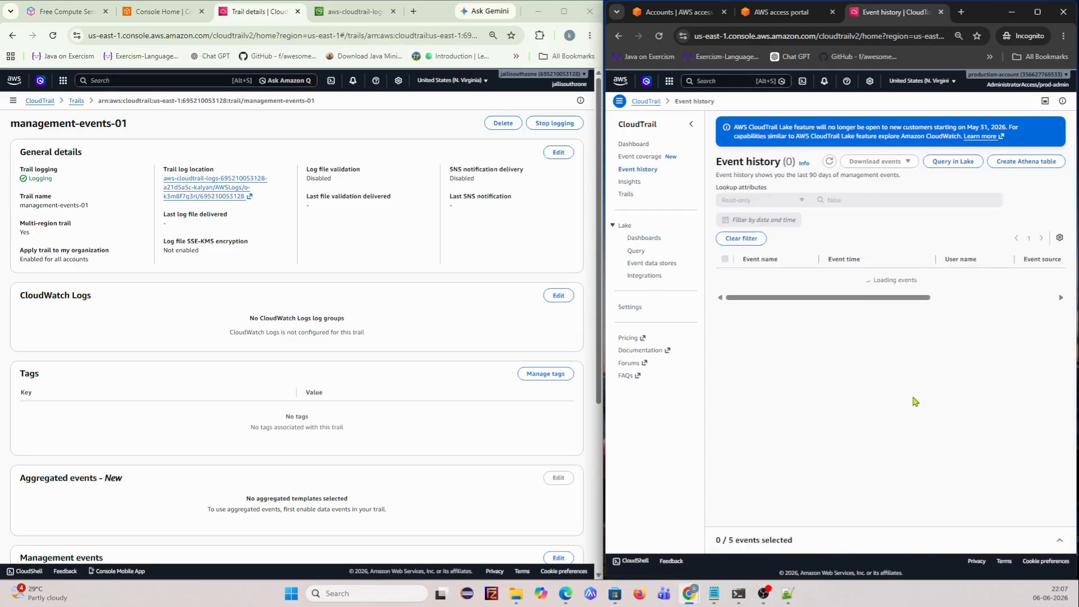
- Review the latest ConsoleLogin event's JSON record and return to the Read-only false event list
{"action": "scroll", "coordinate": [837, 317], "scroll_direction": "down", "scroll_amount": 1}
{"action": "scroll", "coordinate": [832, 414], "scroll_direction": "down", "scroll_amount": 5}
{"action": "scroll", "coordinate": [833, 405], "scroll_direction": "up", "scroll_amount": 6}
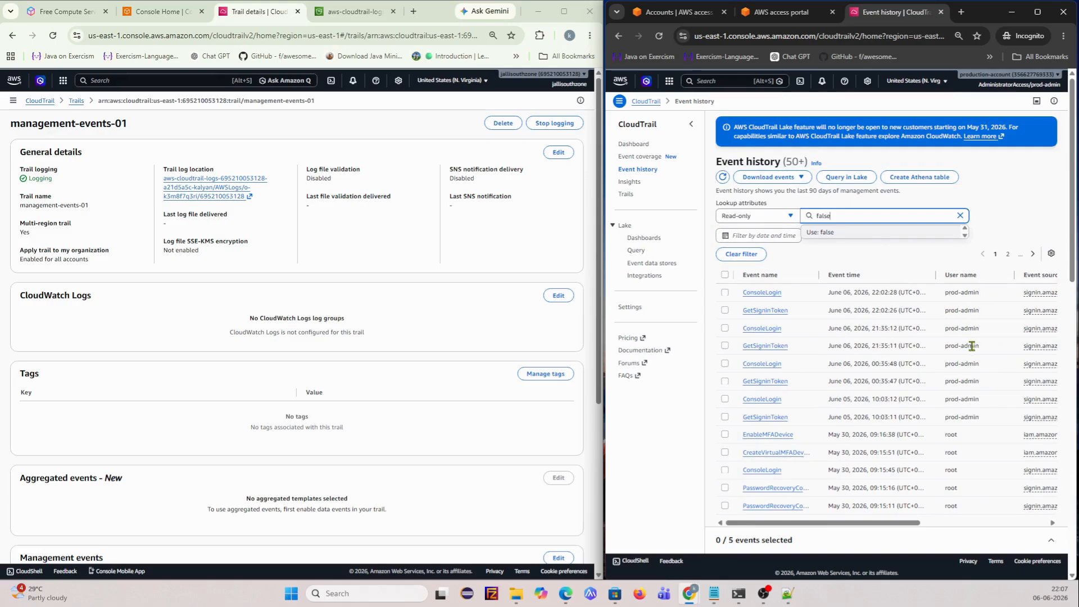
{"action": "left_click", "coordinate": [759, 293]}
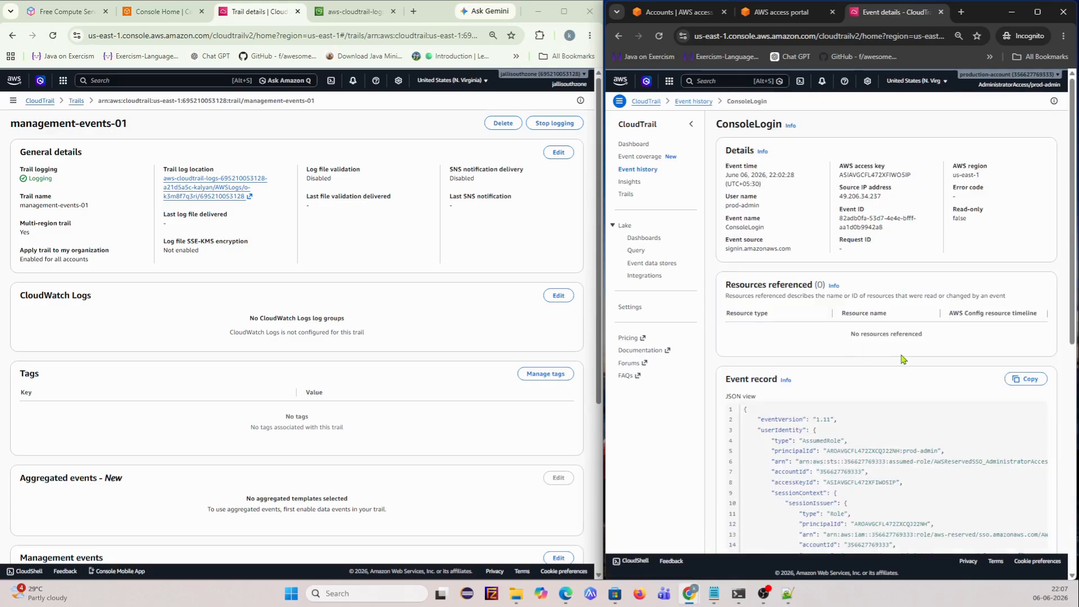
{"action": "scroll", "coordinate": [906, 406], "scroll_direction": "down", "scroll_amount": 3}
{"action": "scroll", "coordinate": [906, 406], "scroll_direction": "down", "scroll_amount": 3}
{"action": "scroll", "coordinate": [906, 406], "scroll_direction": "up", "scroll_amount": 6}
{"action": "left_click", "coordinate": [633, 170]}
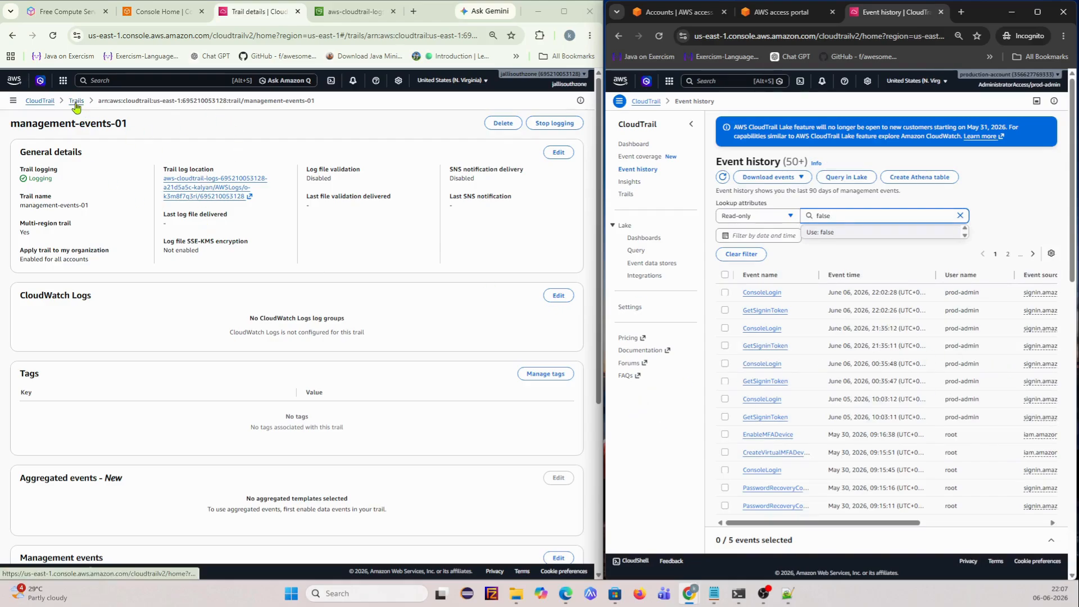
{"action": "left_click", "coordinate": [728, 81]}
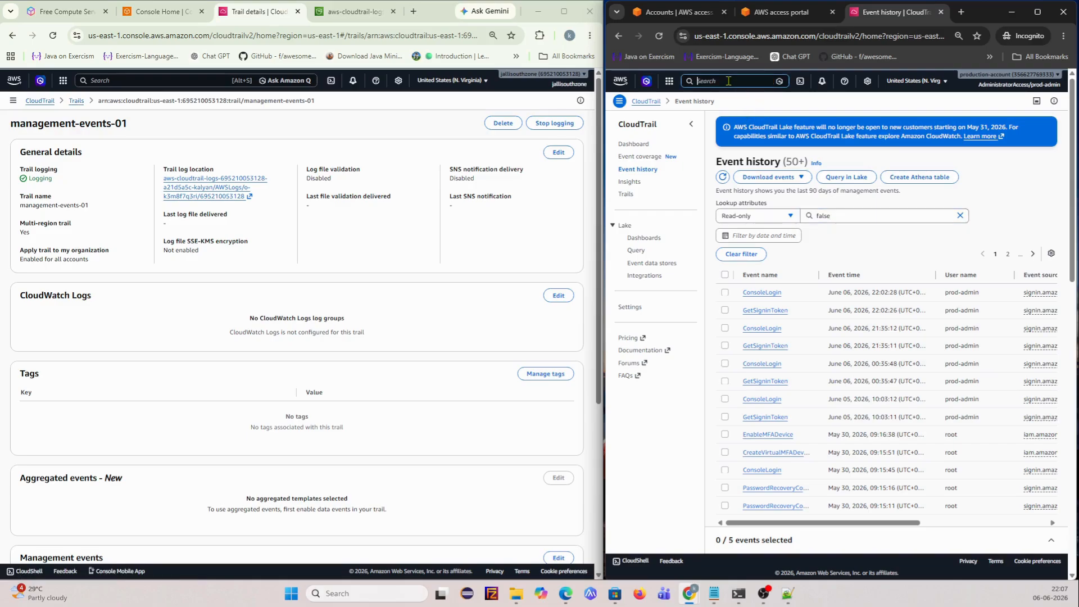
- Open Simple Notification Service in a new tab and begin entering topic name 'production'
{"action": "type", "text": "sns"}
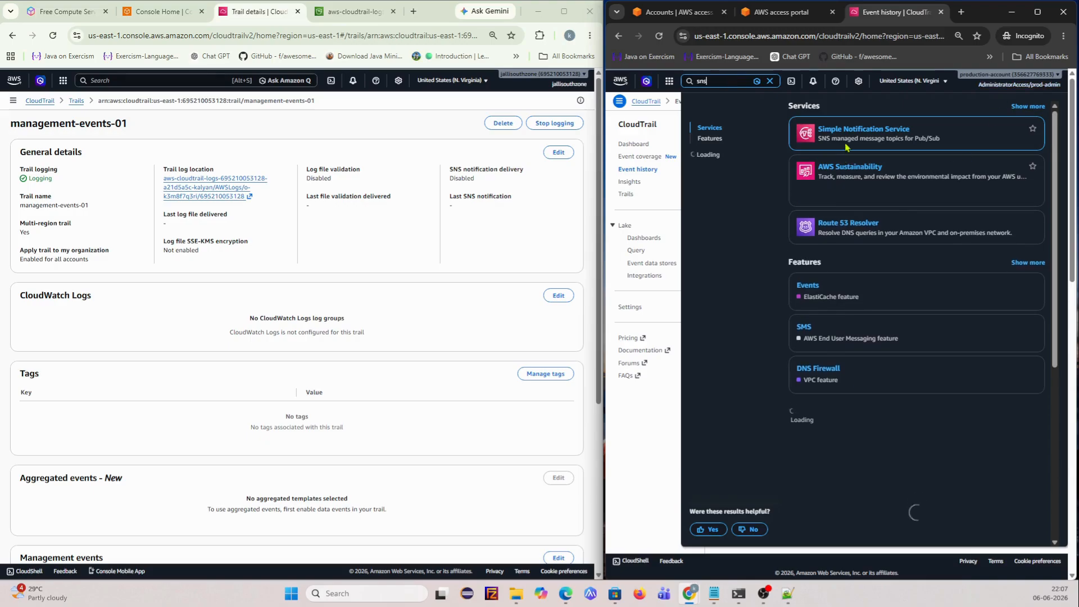
{"action": "right_click", "coordinate": [848, 133]}
{"action": "left_click", "coordinate": [870, 142]}
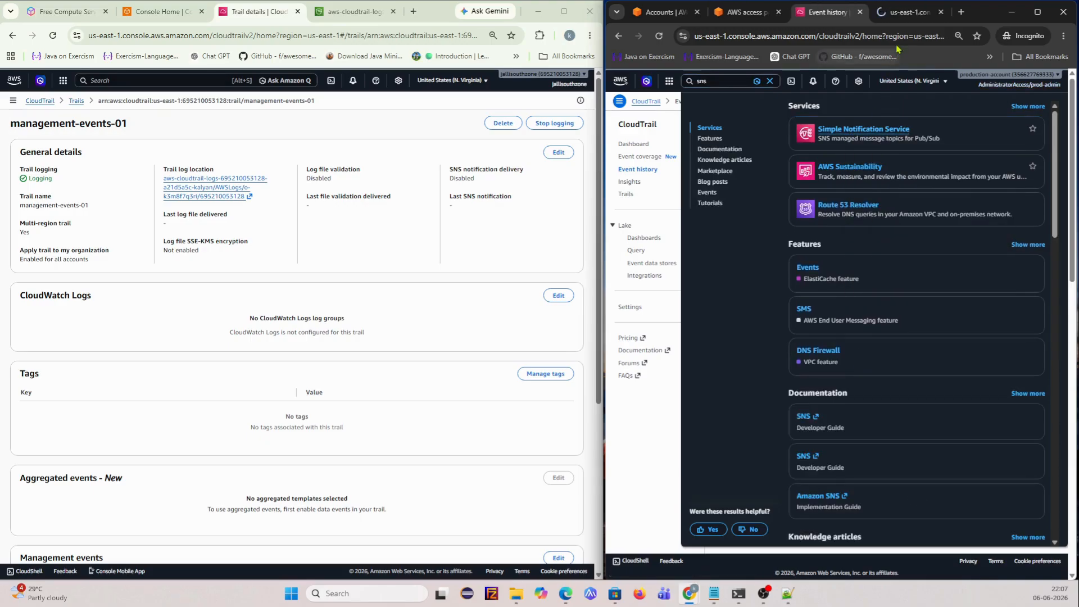
{"action": "left_click", "coordinate": [894, 11]}
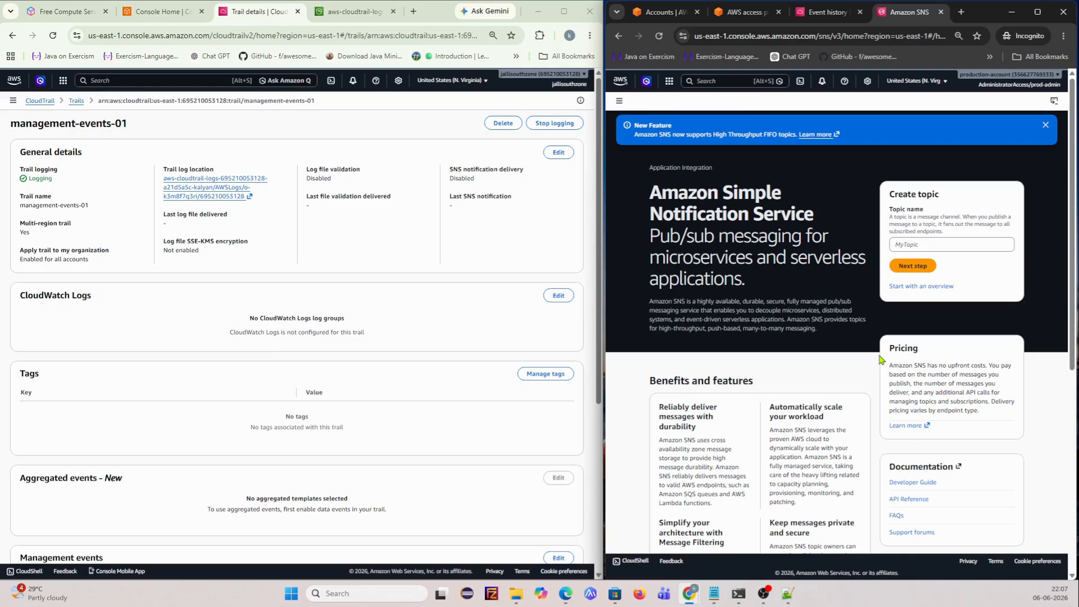
{"action": "left_click", "coordinate": [900, 244]}
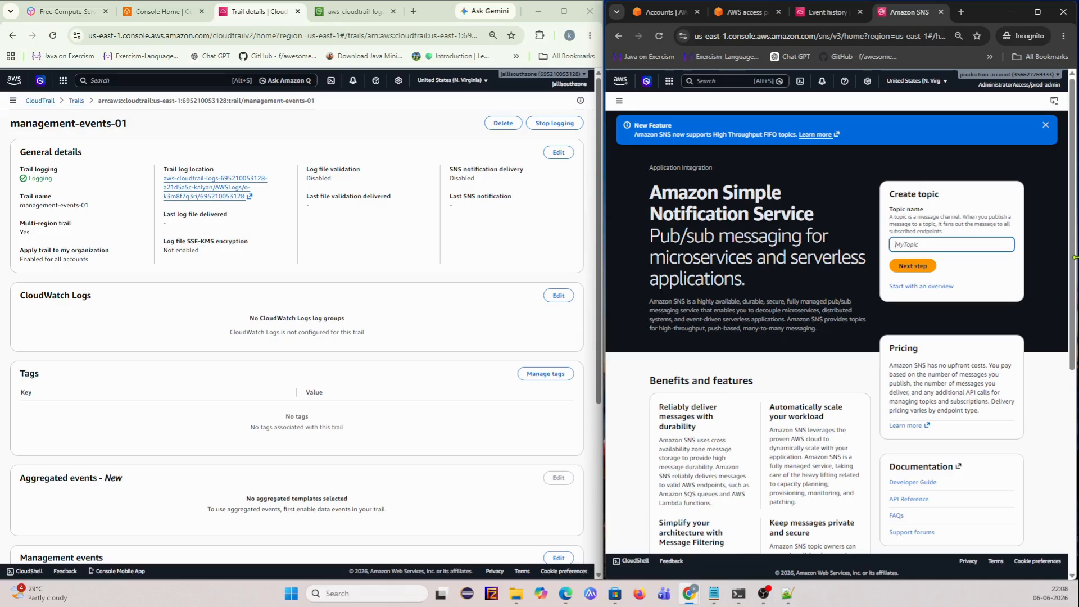
{"action": "type", "text": "produc"}
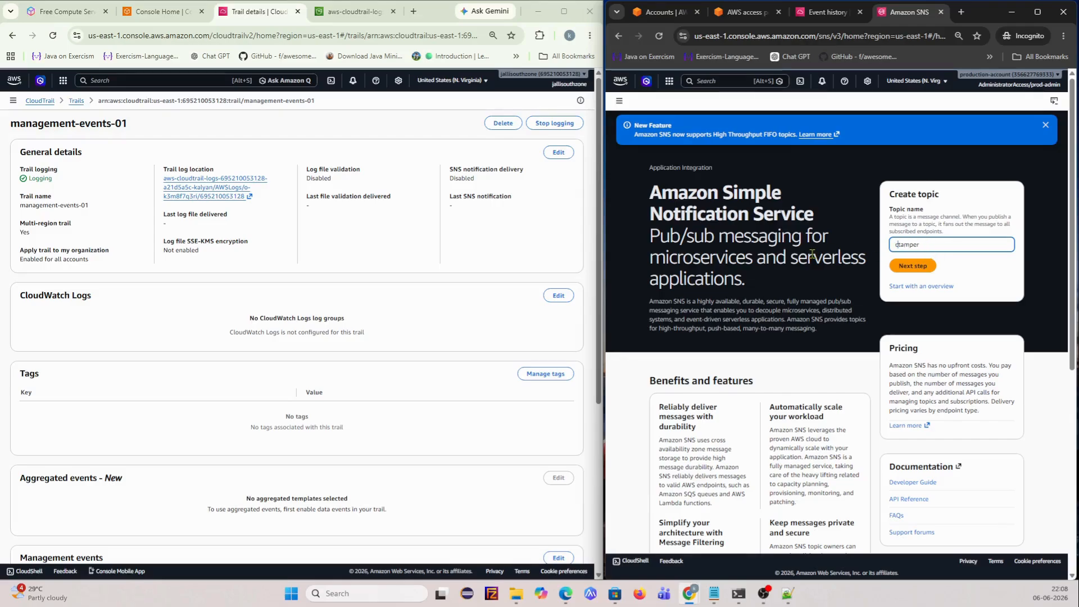
- Complete the SNS Topic name field so it reads 'cloud-trail-tamper'
{"action": "type", "text": "loud-trail-"}
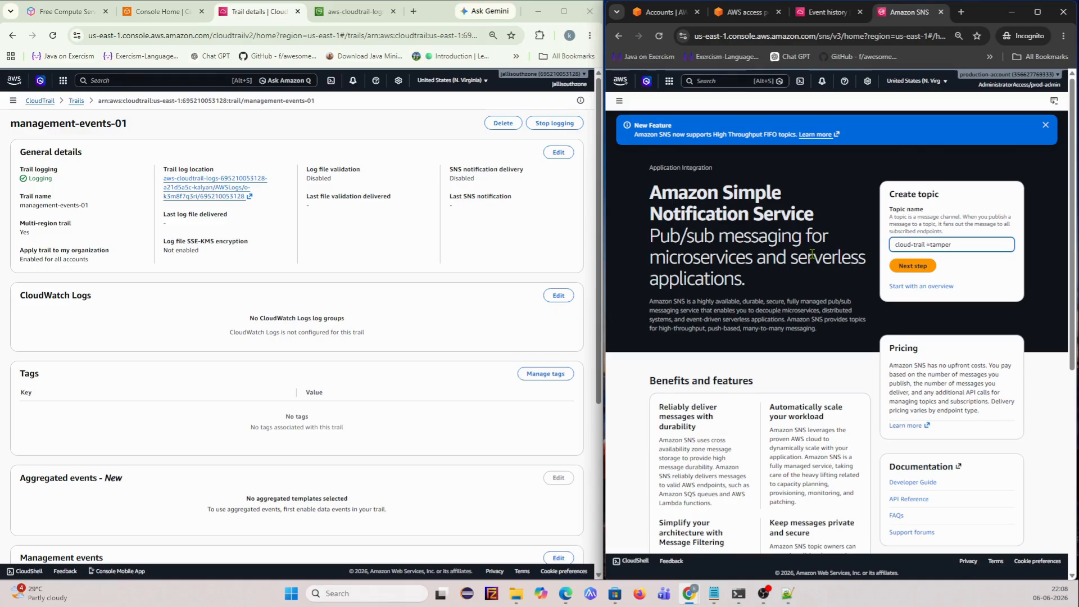
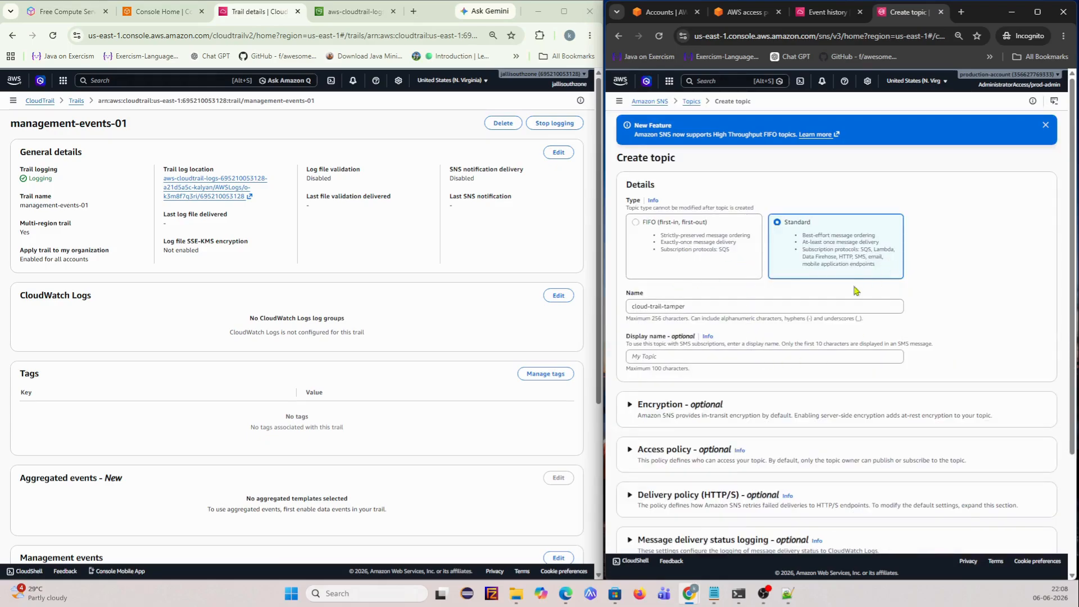
{"action": "scroll", "coordinate": [709, 350], "scroll_direction": "down", "scroll_amount": 3}
{"action": "scroll", "coordinate": [707, 344], "scroll_direction": "up", "scroll_amount": 2}
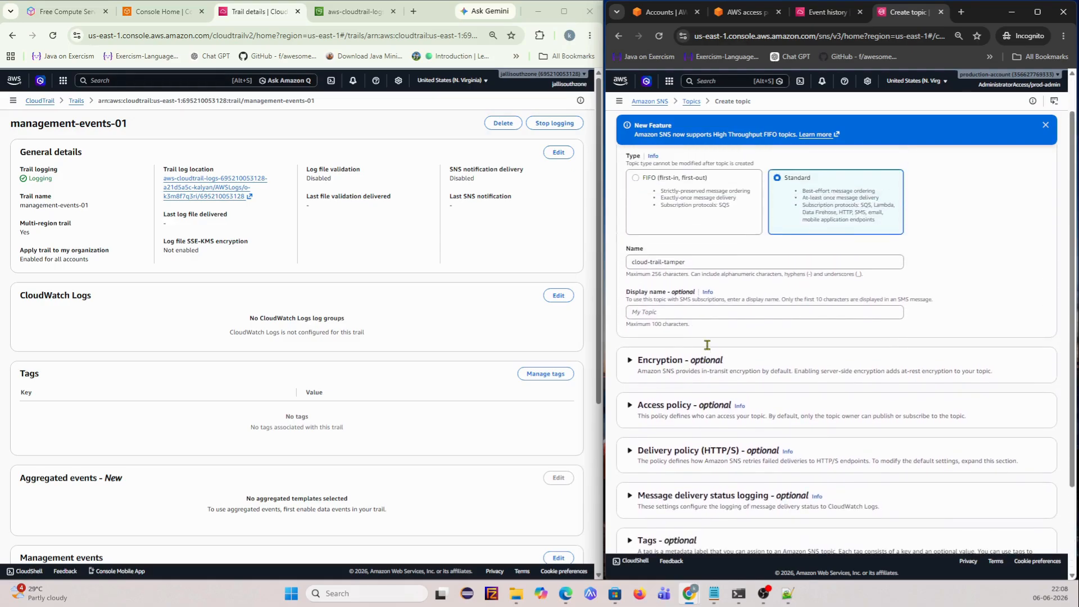
{"action": "scroll", "coordinate": [749, 352], "scroll_direction": "down", "scroll_amount": 2}
{"action": "scroll", "coordinate": [915, 405], "scroll_direction": "up", "scroll_amount": 3}
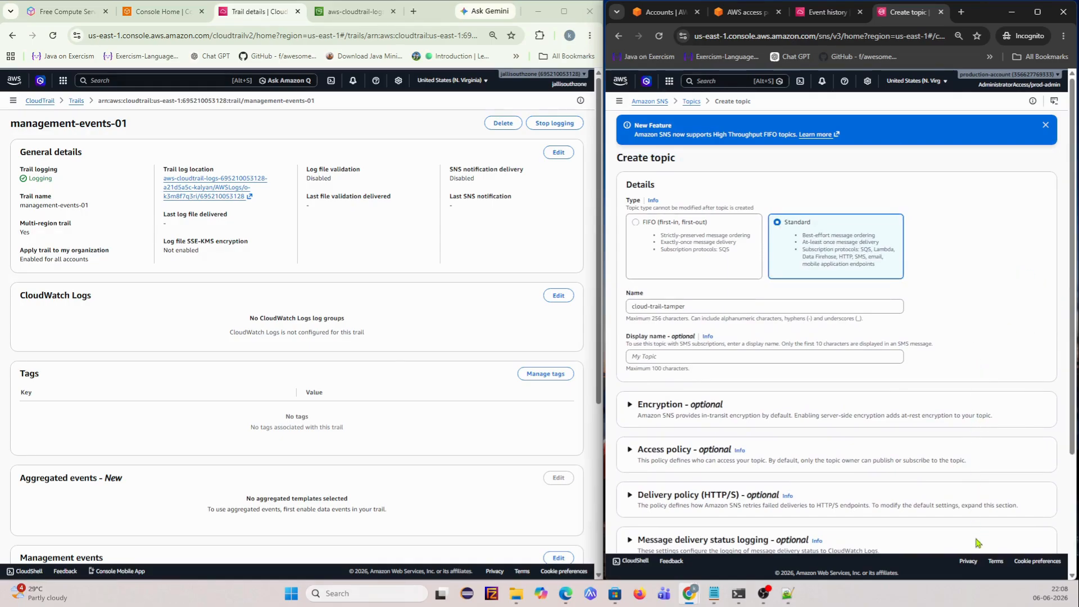
- Dismiss the success banner for the newly created Standard topic cloud-trail-tamper
{"action": "scroll", "coordinate": [975, 538], "scroll_direction": "down", "scroll_amount": 3}
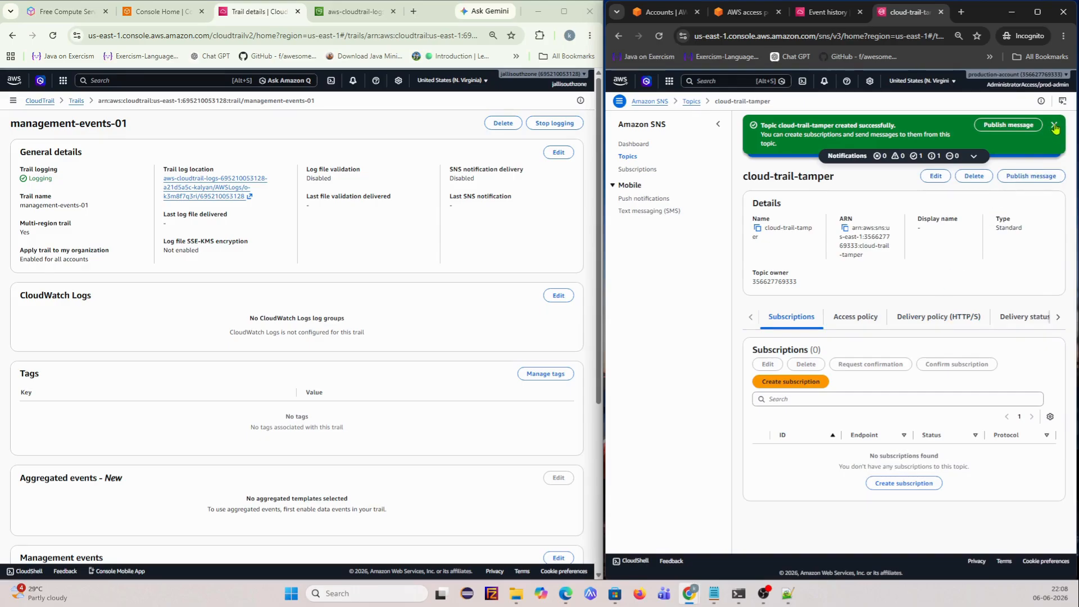
{"action": "left_click", "coordinate": [1054, 126]}
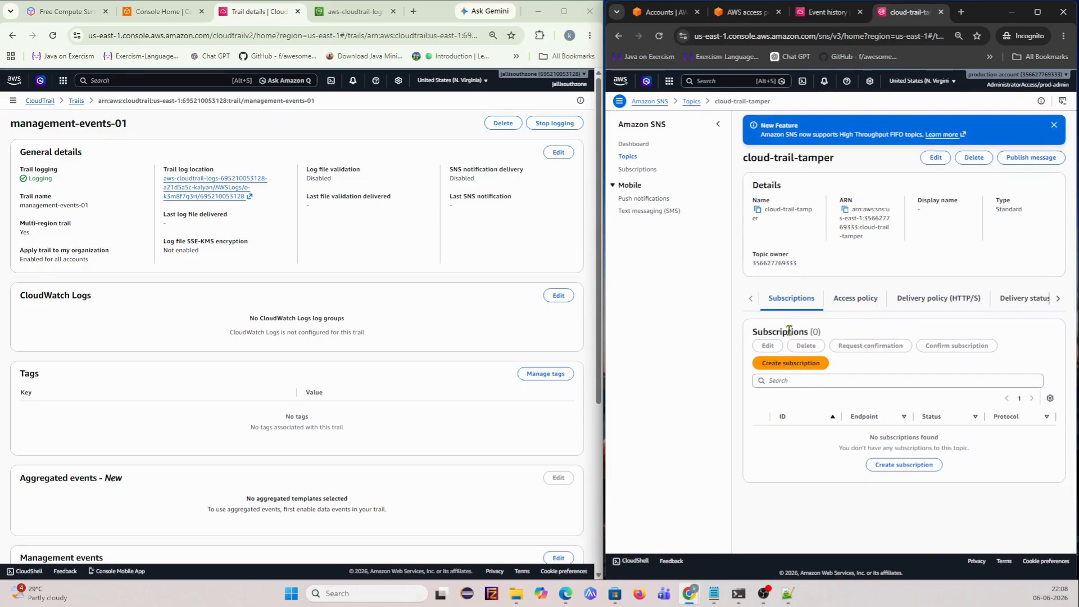
- Add an Email subscription to cloud-trail-tamper with the user's email address as endpoint
{"action": "left_click", "coordinate": [922, 467]}
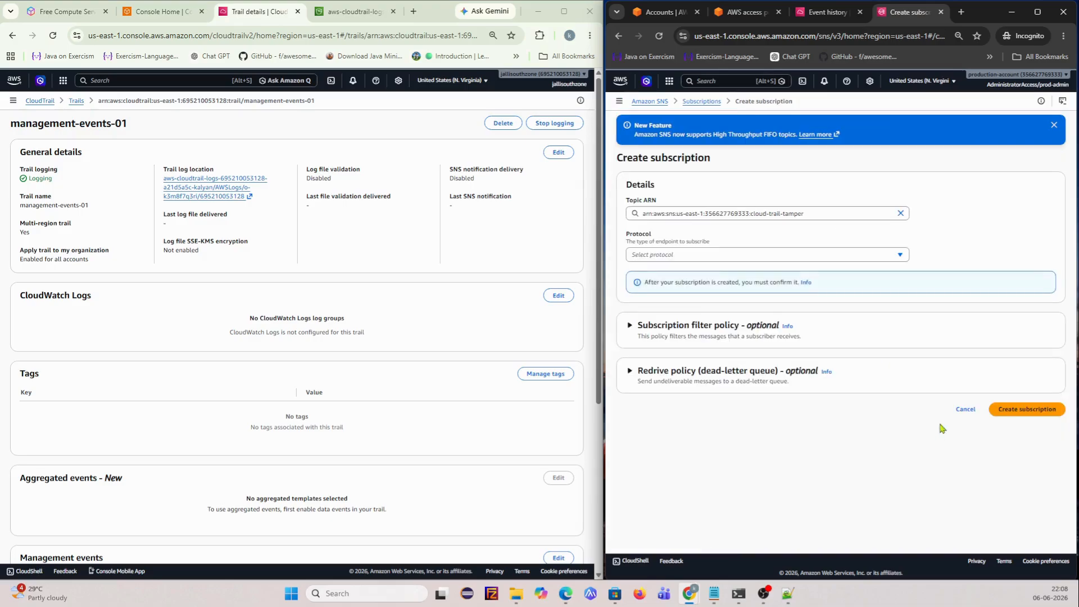
{"action": "left_click", "coordinate": [695, 258]}
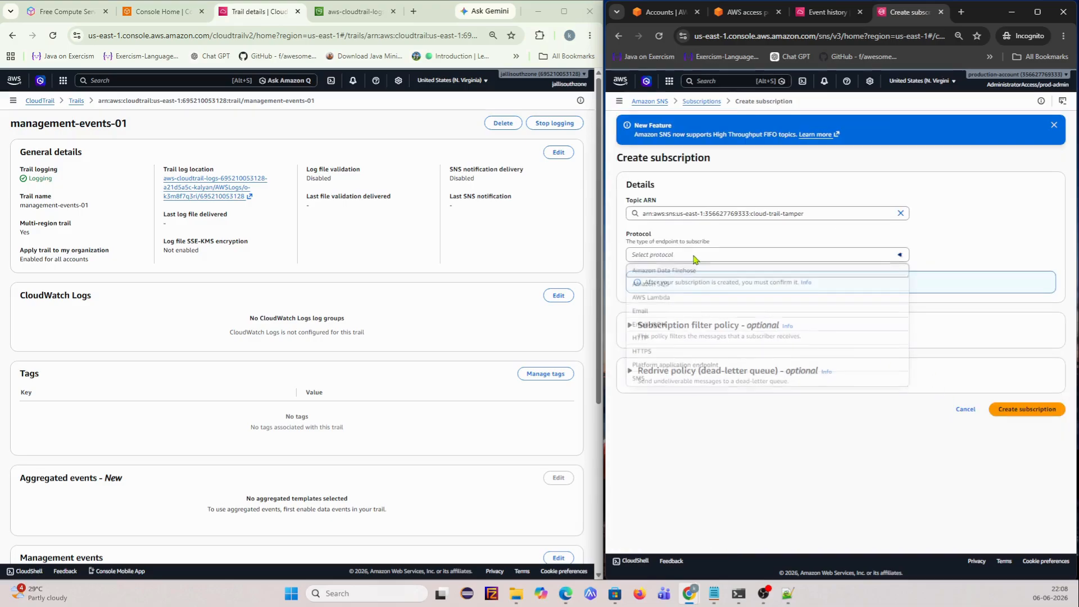
{"action": "left_click", "coordinate": [663, 312]}
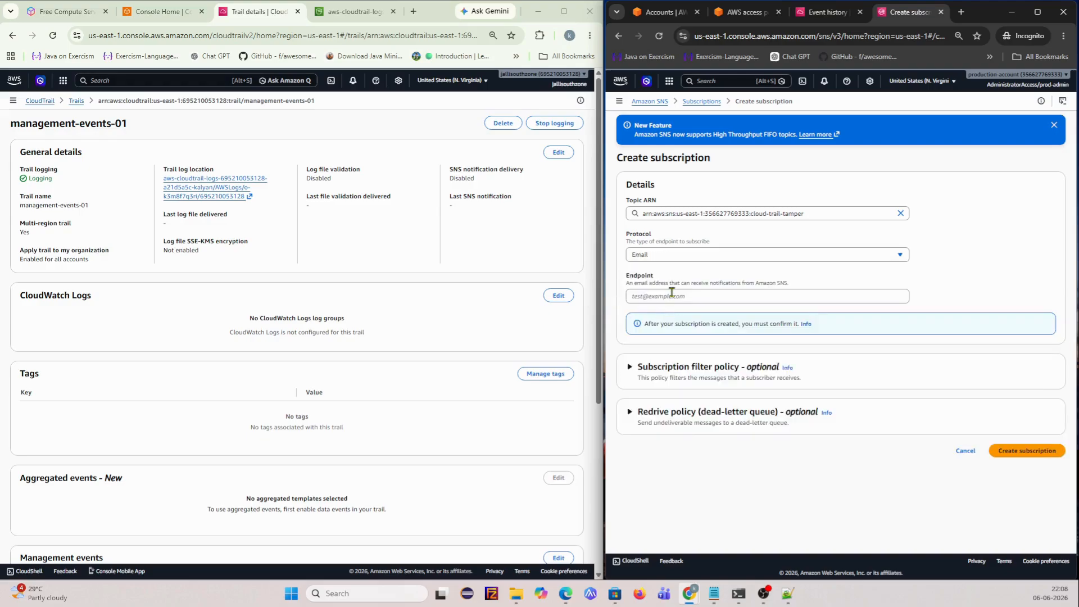
{"action": "left_click", "coordinate": [671, 294]}
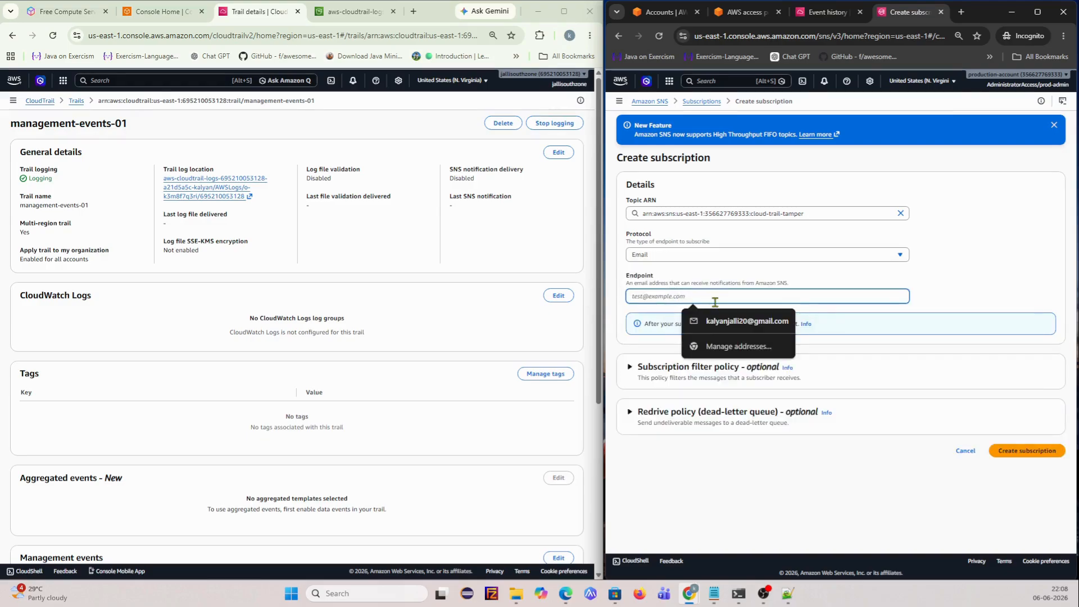
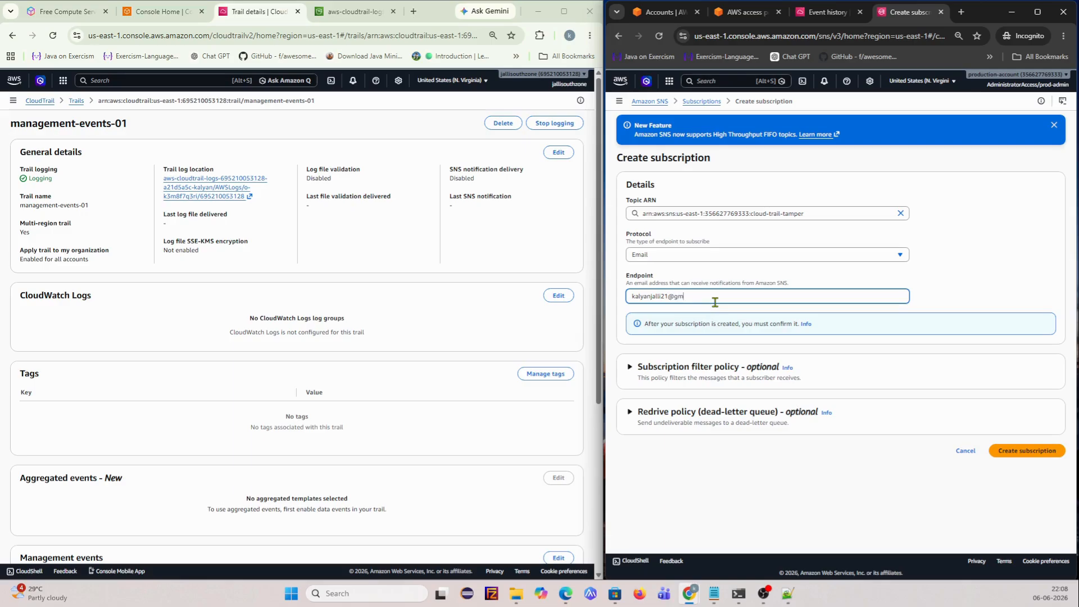
{"action": "left_click", "coordinate": [1025, 452]}
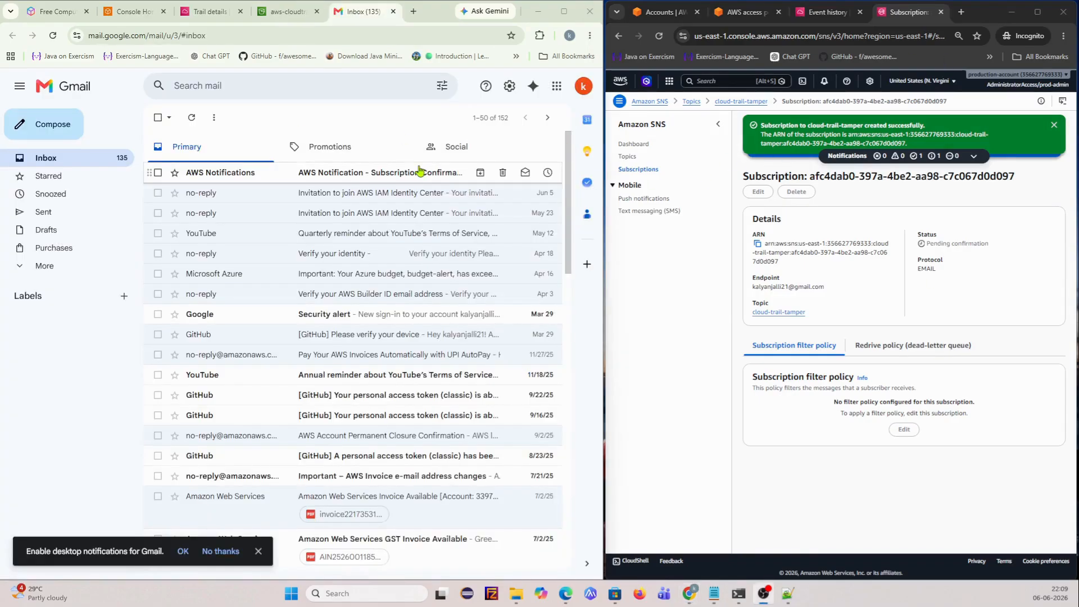
- Confirm the subscription from the AWS Notification email, then close the confirmation and Gmail tabs
{"action": "left_click", "coordinate": [400, 174]}
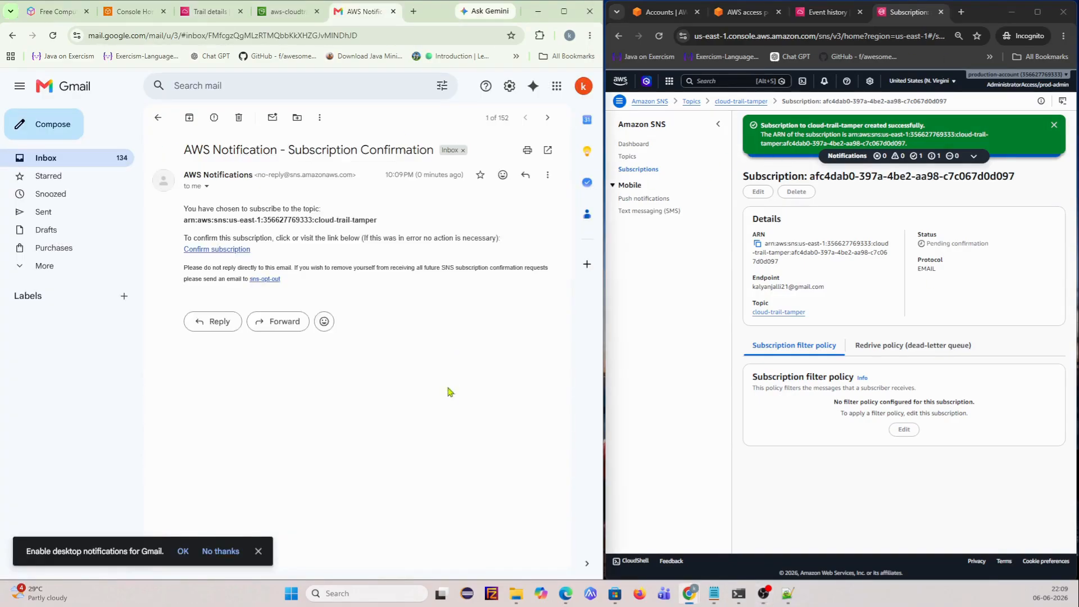
{"action": "left_click", "coordinate": [224, 251]}
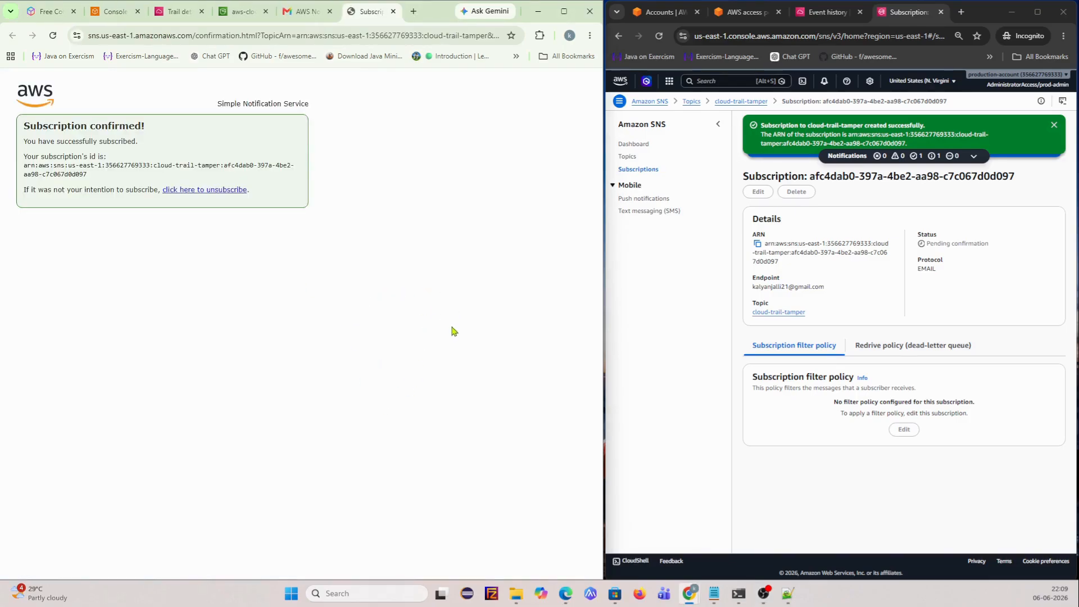
{"action": "left_click", "coordinate": [394, 11]}
{"action": "left_click", "coordinate": [394, 12]}
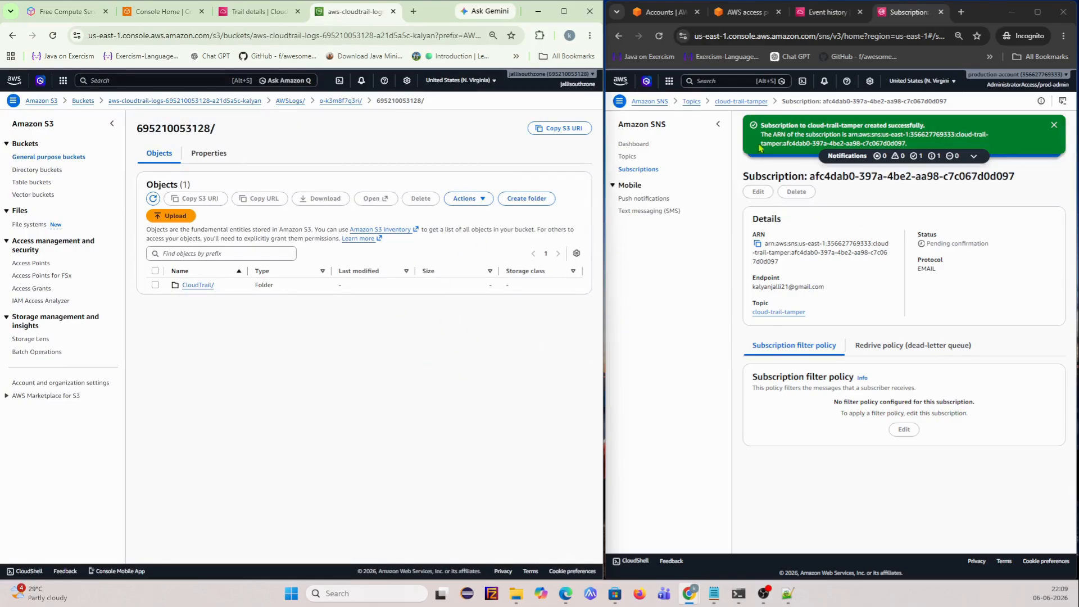
- Go back to the cloud-trail-tamper topic page showing its Confirmed email subscription
{"action": "left_click", "coordinate": [742, 102]}
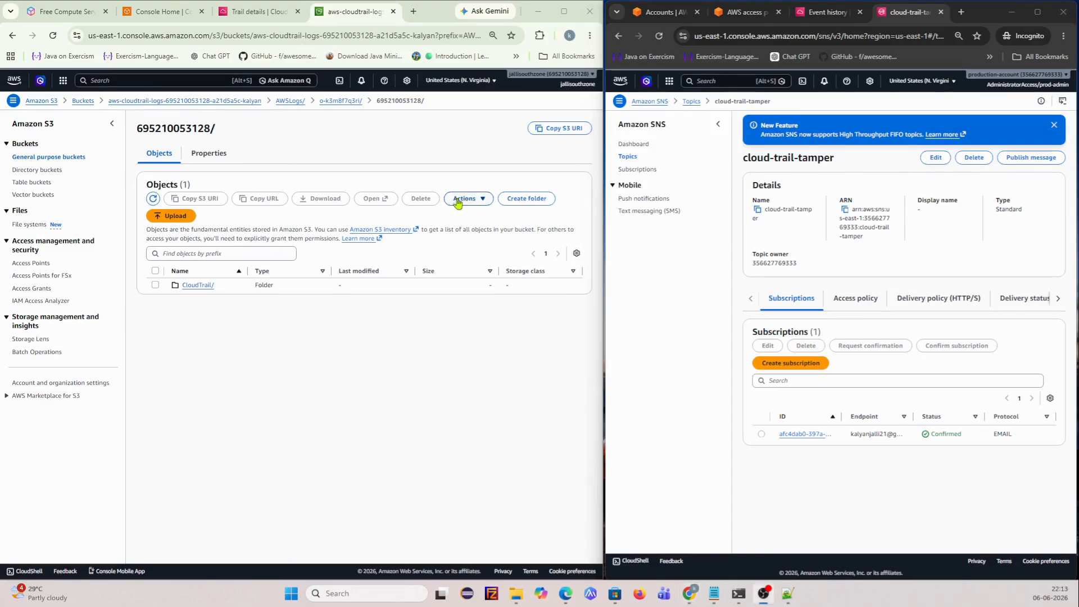
{"action": "left_click", "coordinate": [724, 80]}
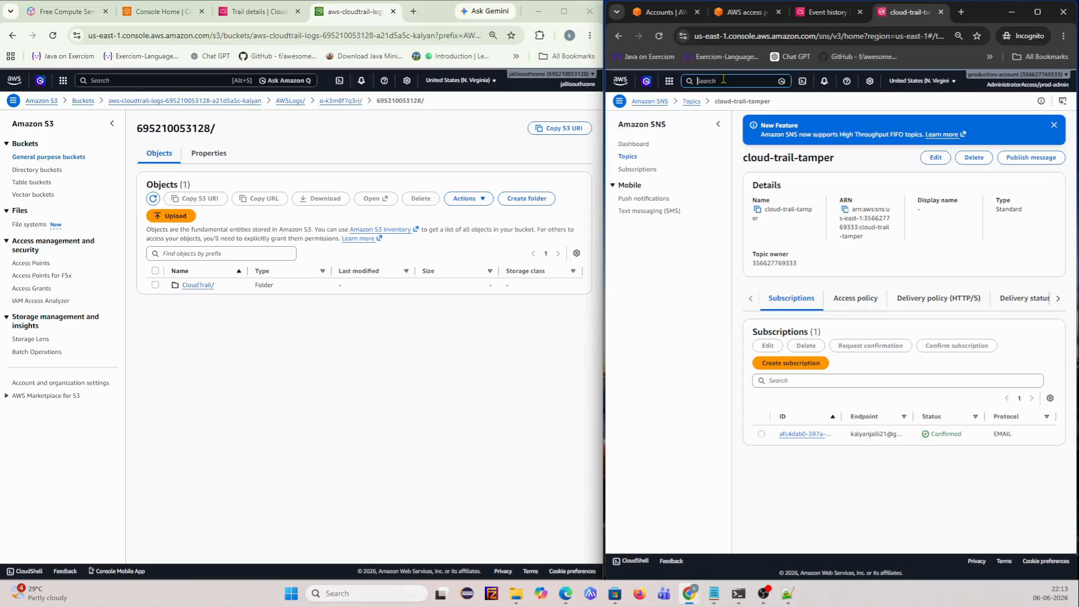
- Search for lambda and open the Lambda console in a new browser tab
{"action": "type", "text": "lambda"}
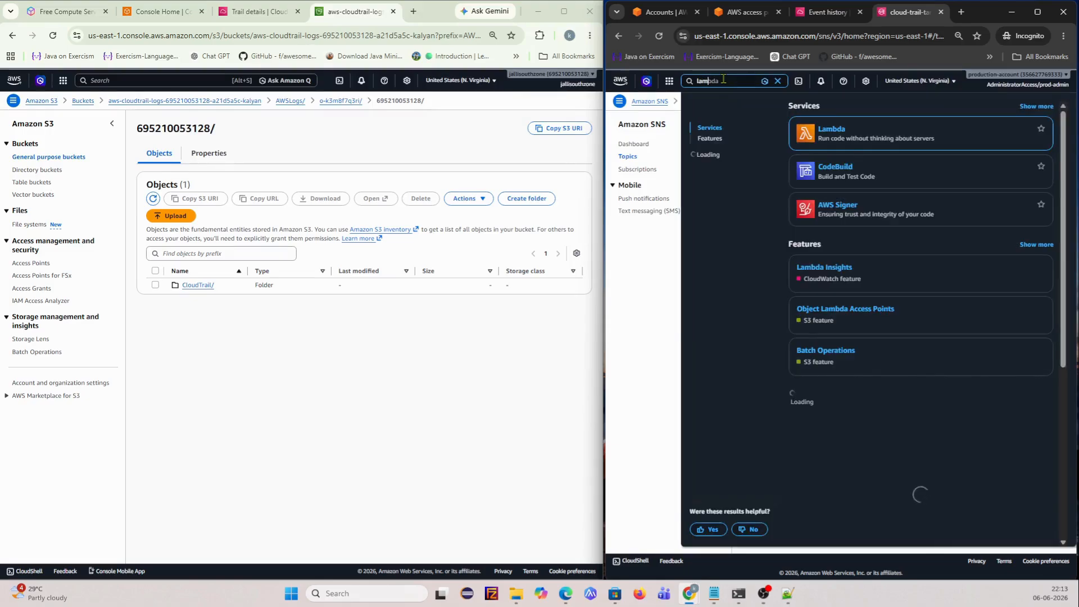
{"action": "right_click", "coordinate": [838, 135]}
{"action": "left_click", "coordinate": [868, 143]}
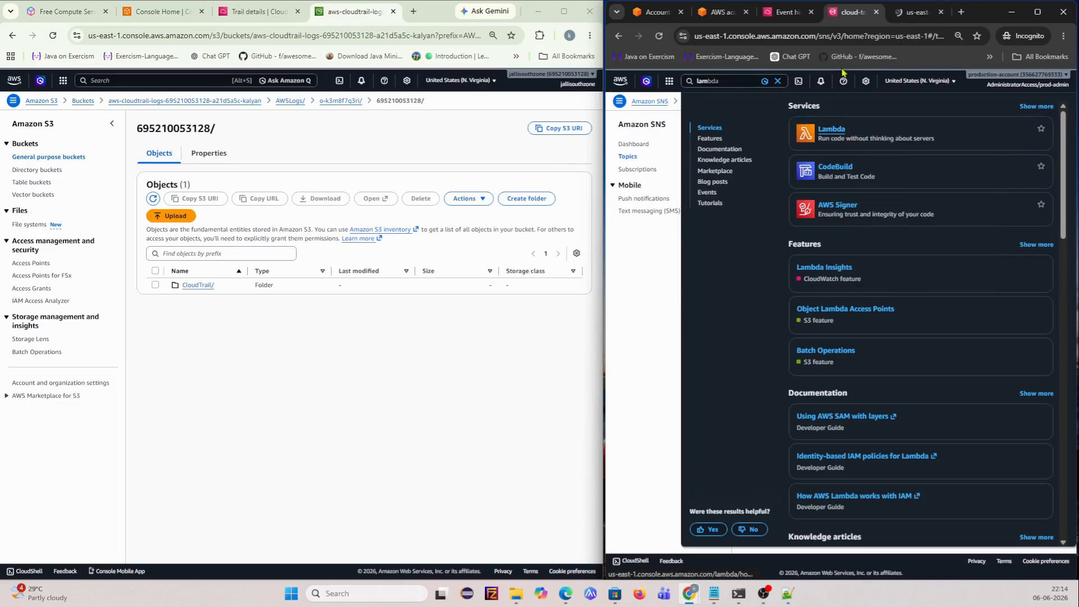
{"action": "left_click", "coordinate": [914, 12]}
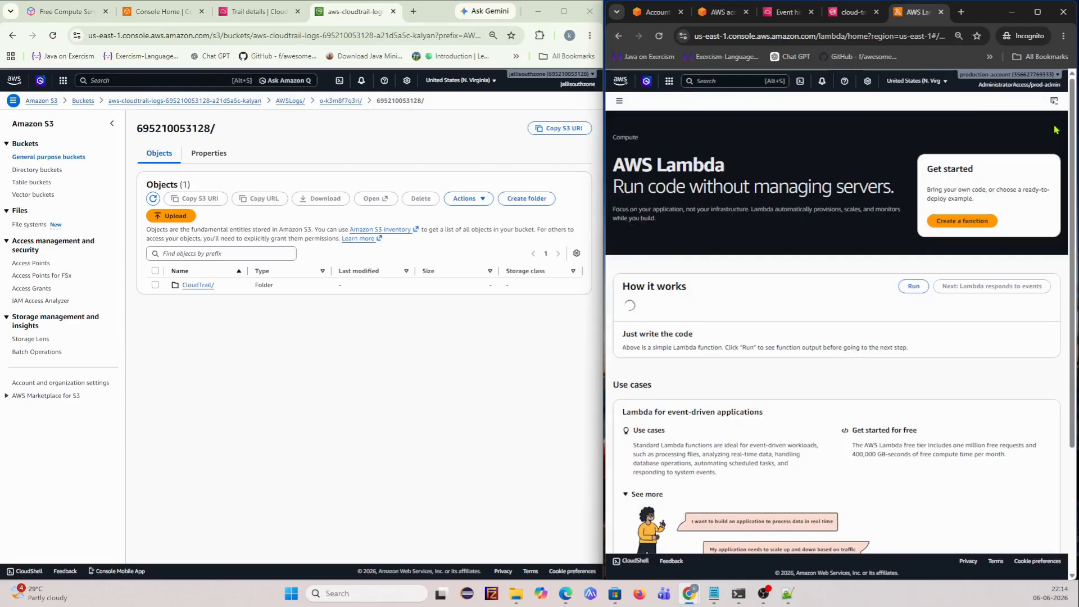
- Begin a new Lambda function from scratch, entering 'cloud-' as the start of its name
{"action": "left_click", "coordinate": [969, 224]}
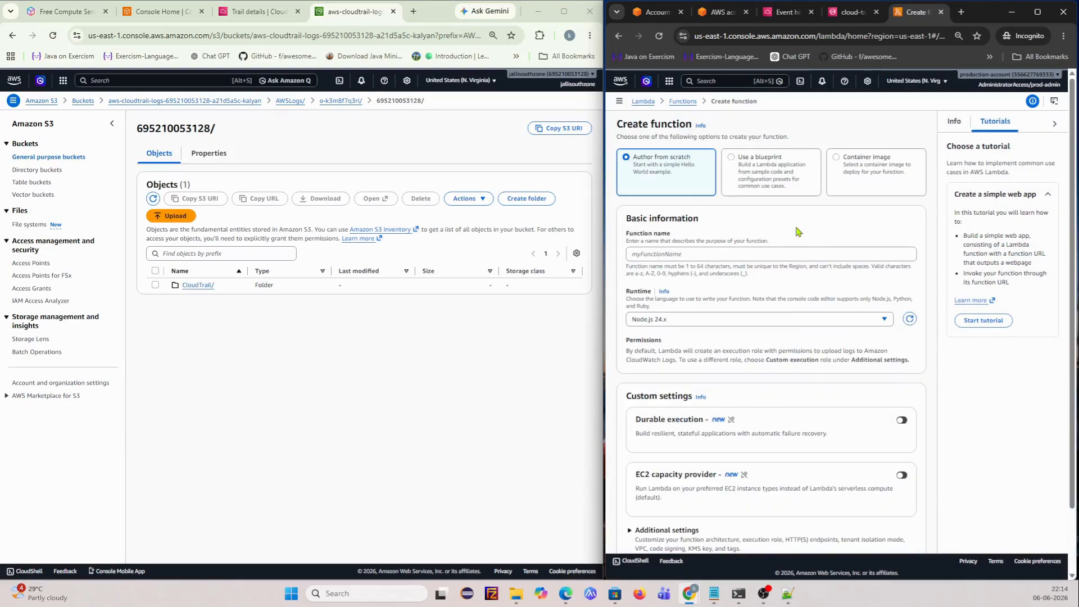
{"action": "left_click", "coordinate": [706, 256]}
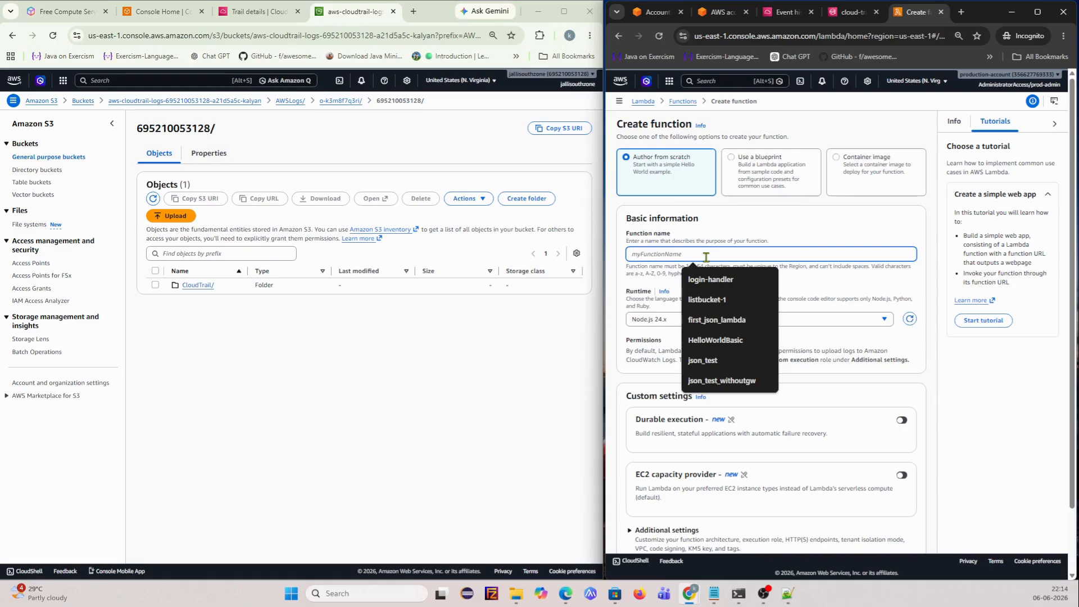
{"action": "type", "text": "cloud-trail-tamper-func"}
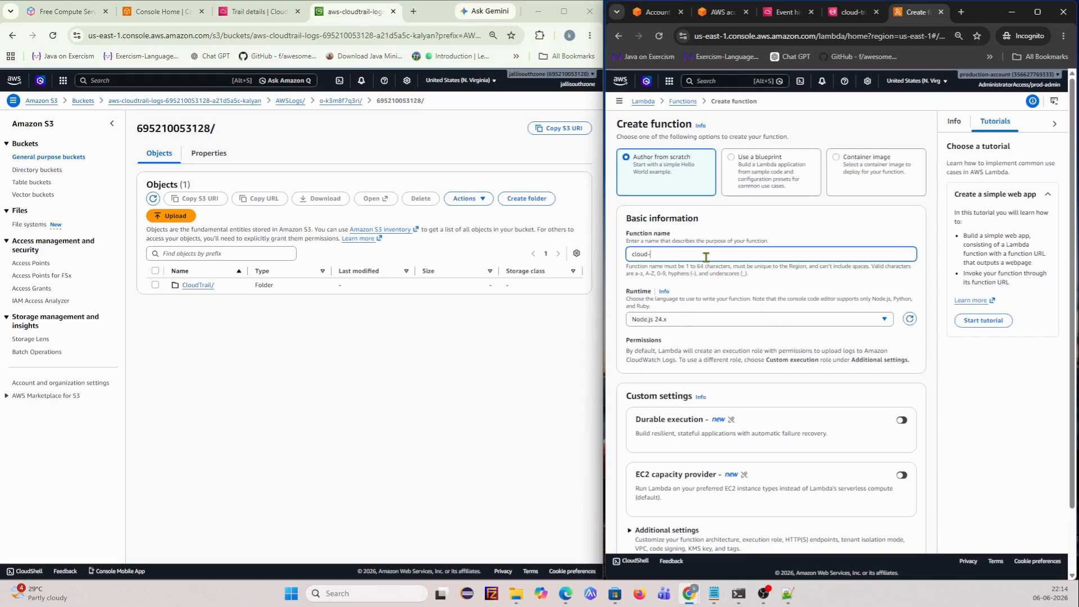
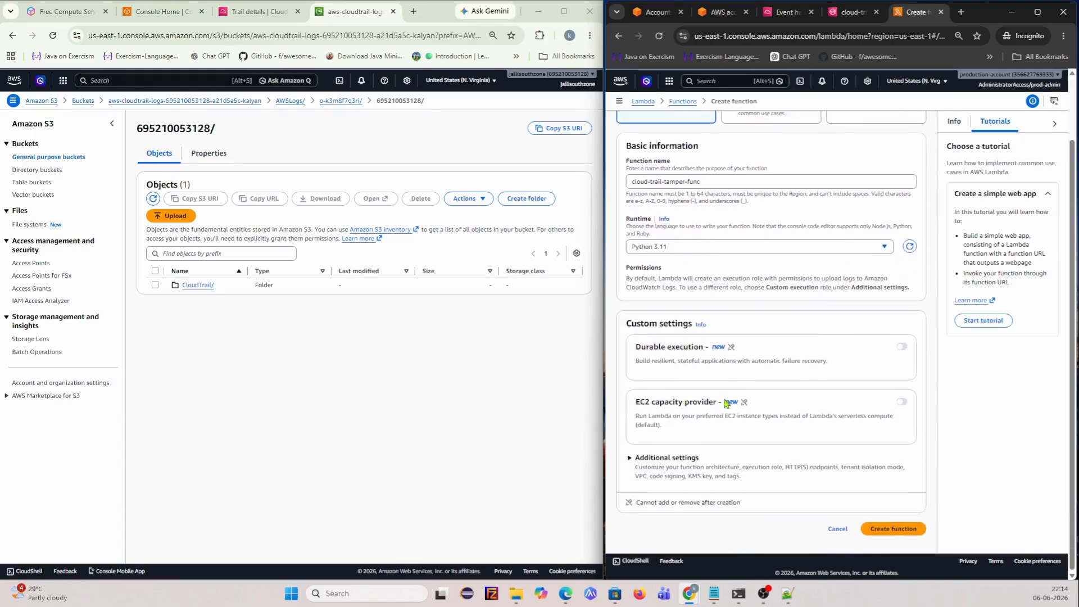
{"action": "scroll", "coordinate": [820, 406], "scroll_direction": "up", "scroll_amount": 3}
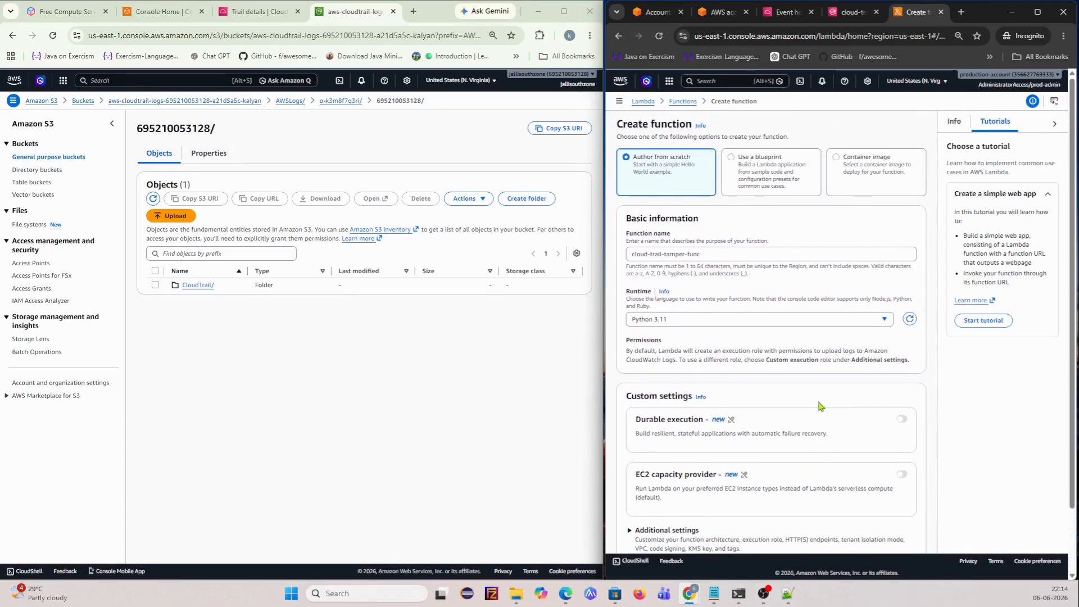
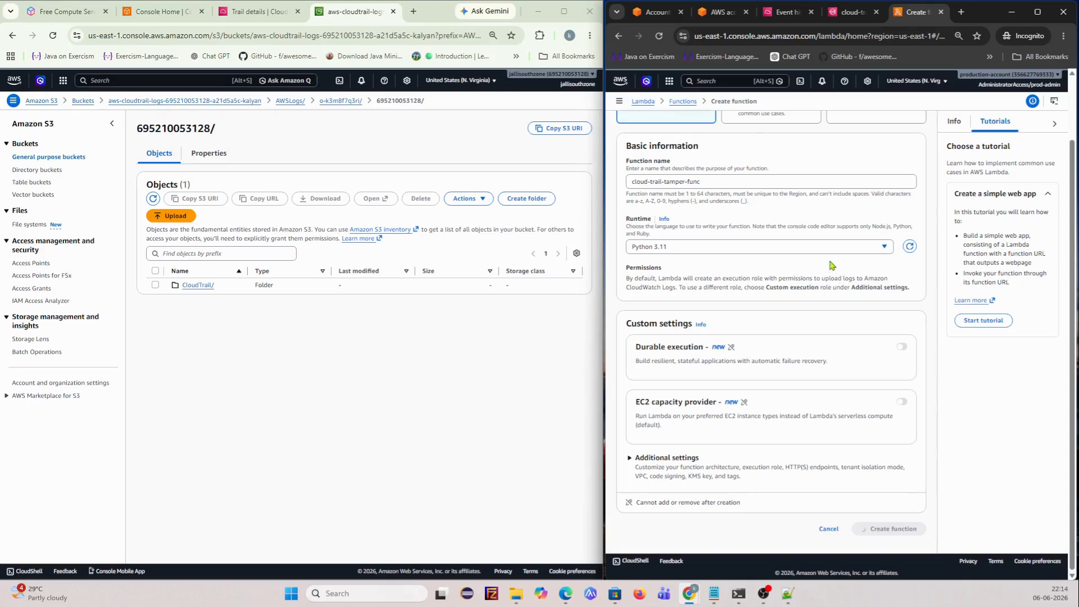
- Scroll the Create function page to review the cloud-trail-tamper-func Python 3.11 settings
{"action": "scroll", "coordinate": [832, 264], "scroll_direction": "up", "scroll_amount": 2}
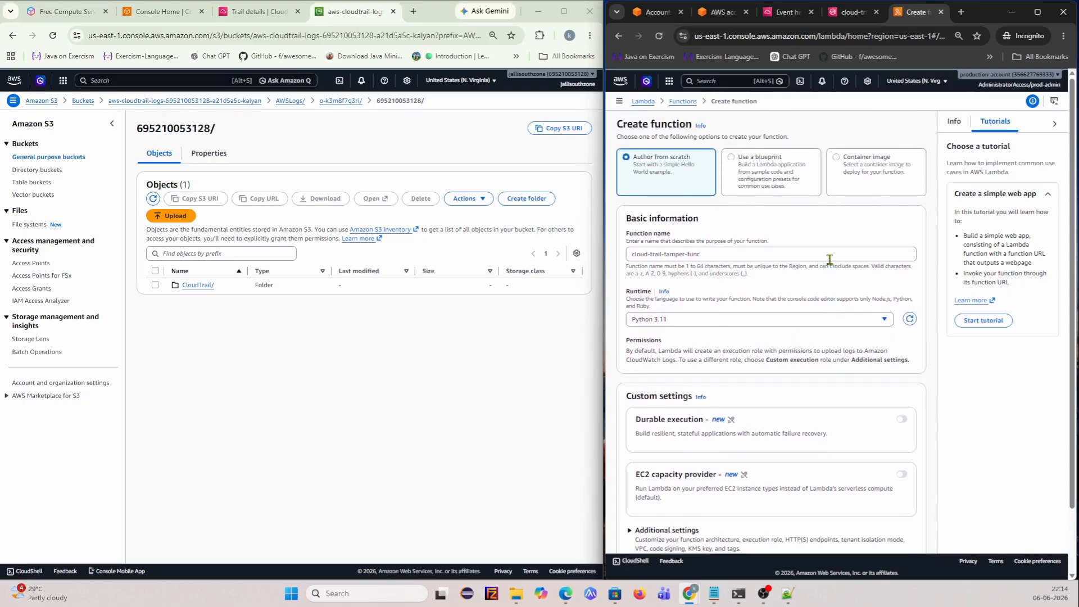
{"action": "scroll", "coordinate": [834, 253], "scroll_direction": "down", "scroll_amount": 2}
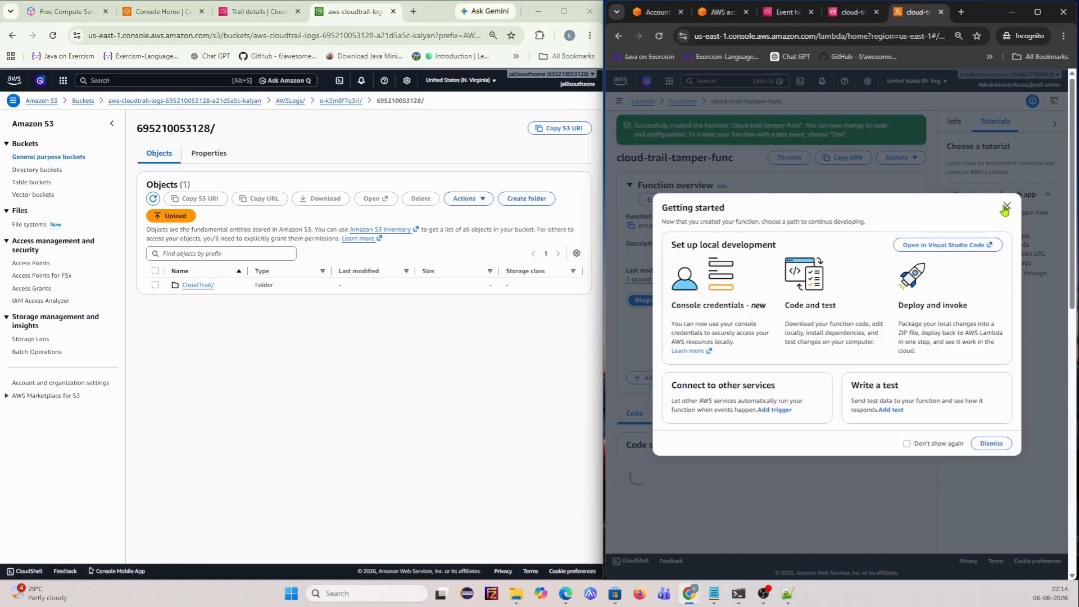
- Dismiss the getting-started pop-up and widen the Lambda window over the S3 window
{"action": "left_click", "coordinate": [987, 444]}
{"action": "scroll", "coordinate": [804, 292], "scroll_direction": "down", "scroll_amount": 1}
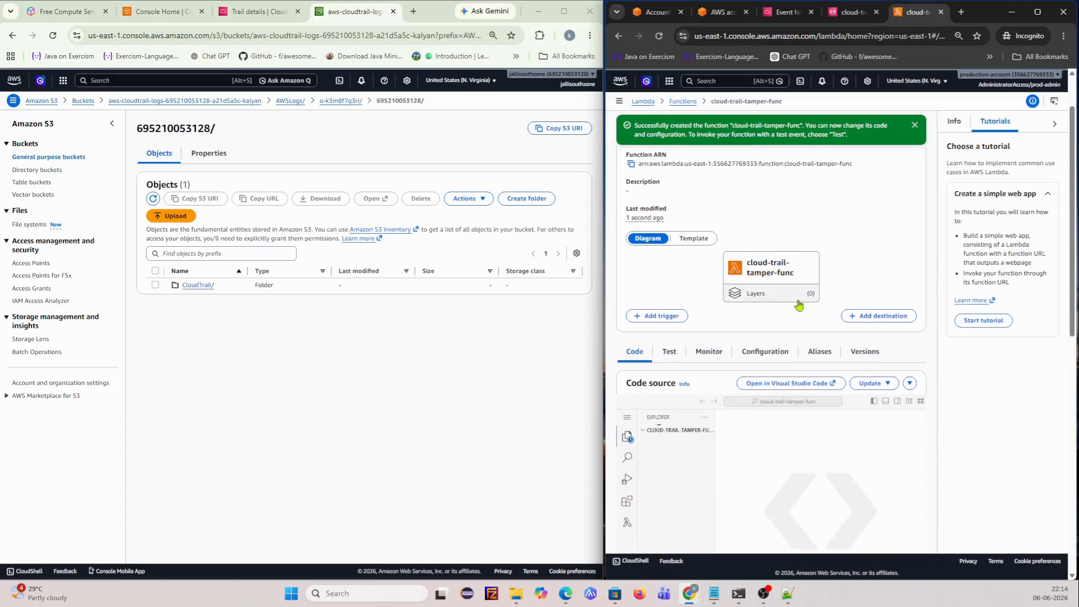
{"action": "left_click_drag", "start_coordinate": [603, 219], "coordinate": [49, 213]}
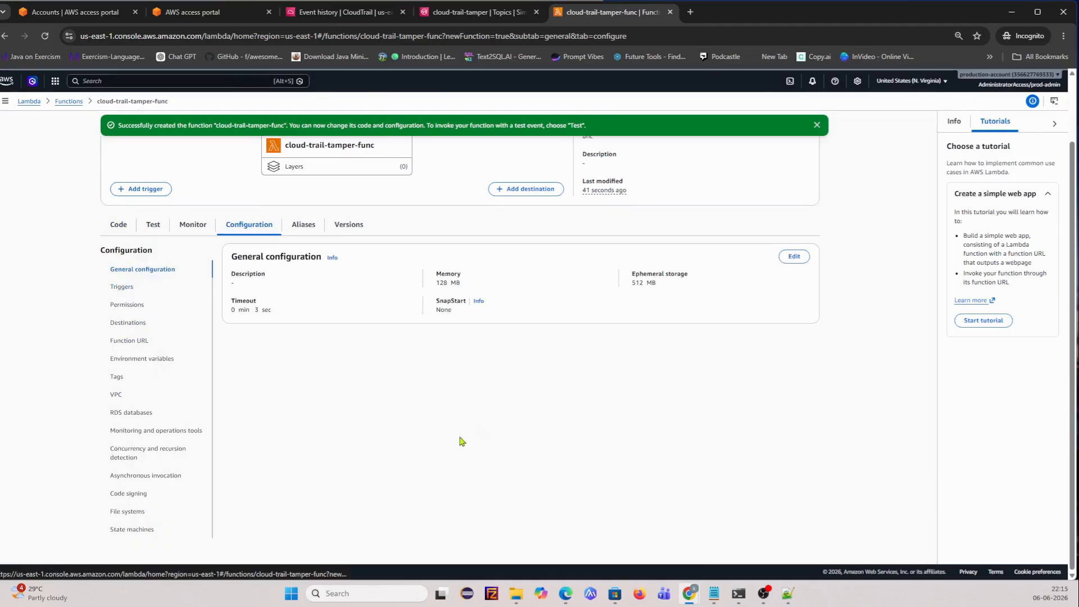
- Change cloud-trail-tamper-func's timeout from 3 to 15 seconds in basic settings and save
{"action": "left_click", "coordinate": [787, 260]}
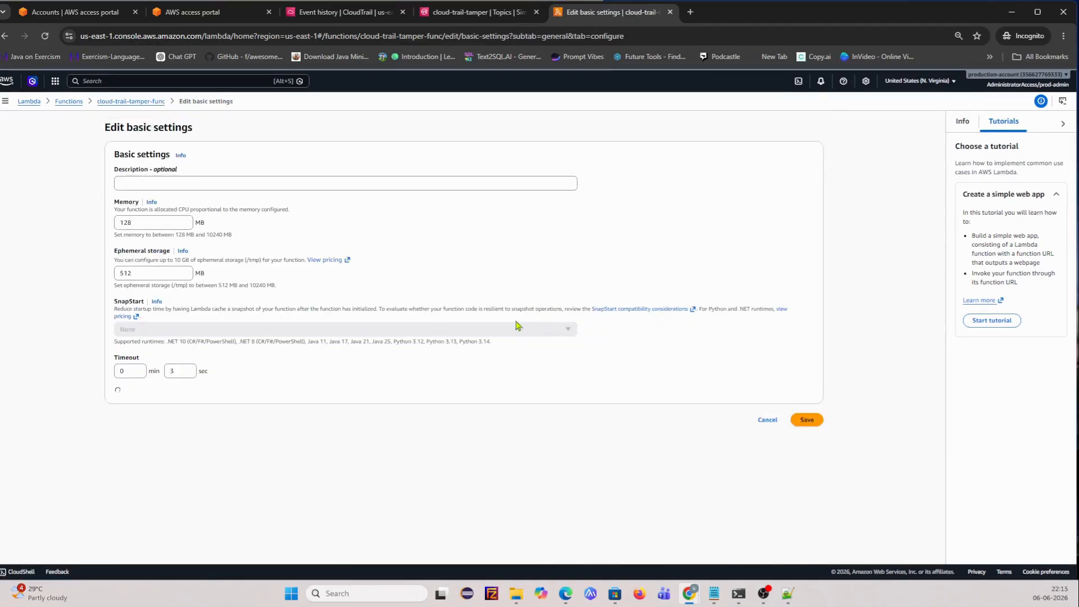
{"action": "left_click", "coordinate": [187, 369]}
{"action": "key", "text": "BackSpace"}
{"action": "type", "text": "15"}
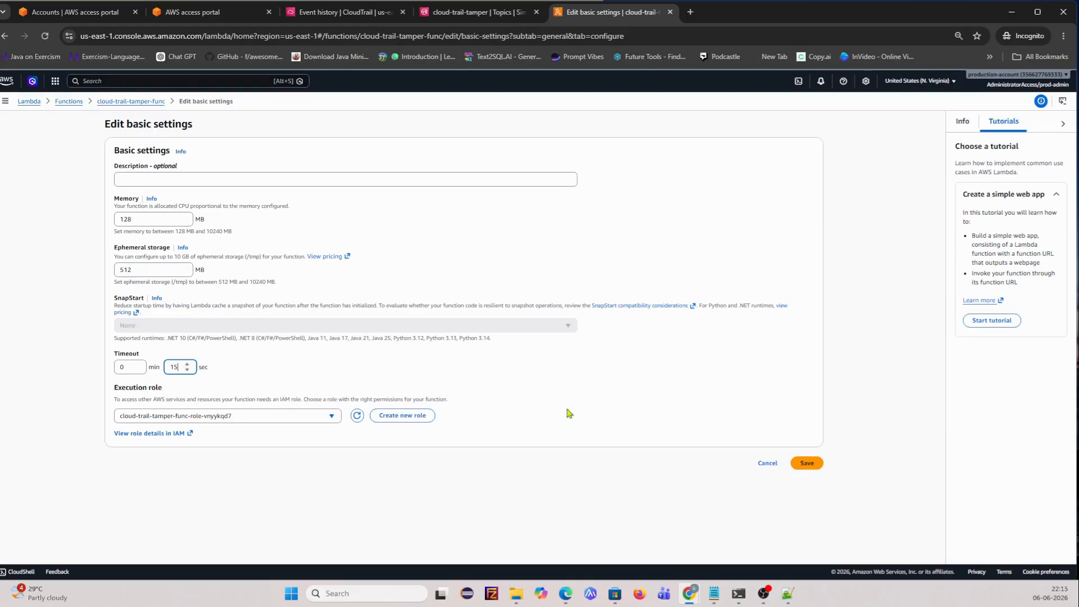
{"action": "left_click", "coordinate": [800, 467]}
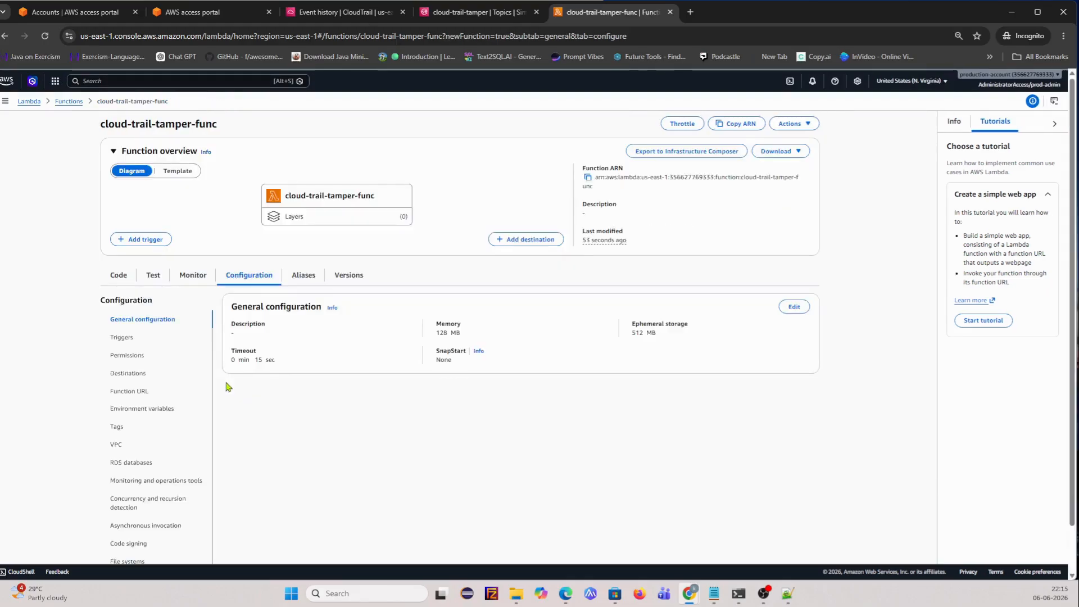
{"action": "scroll", "coordinate": [229, 376], "scroll_direction": "down", "scroll_amount": 1}
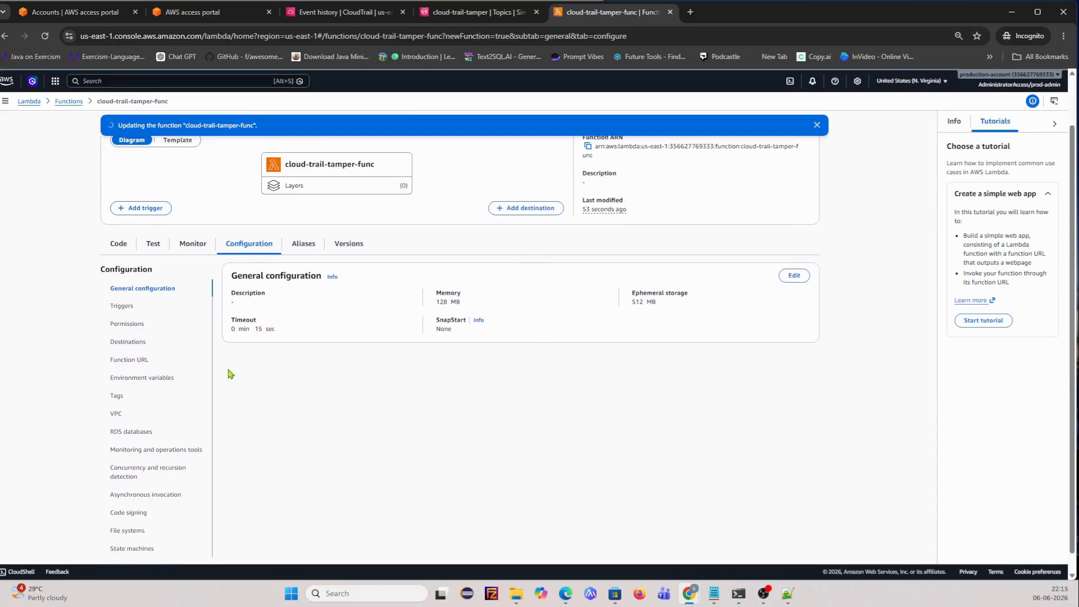
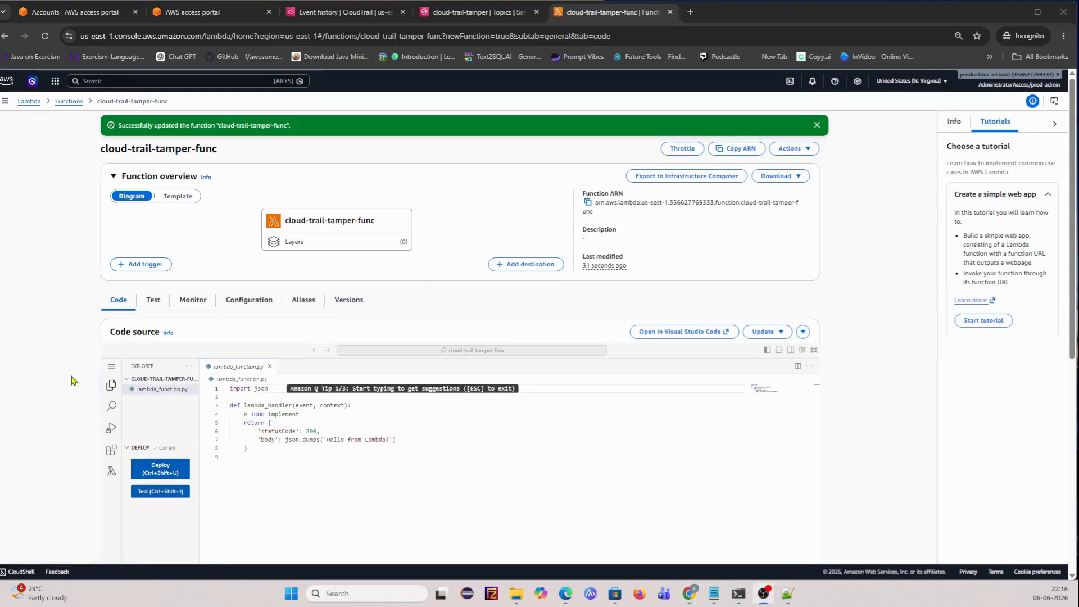
- Show cloud-trail-tamper-func's Permissions configuration, revealing its execution role and CloudWatch Logs resource summary
{"action": "left_click", "coordinate": [249, 300]}
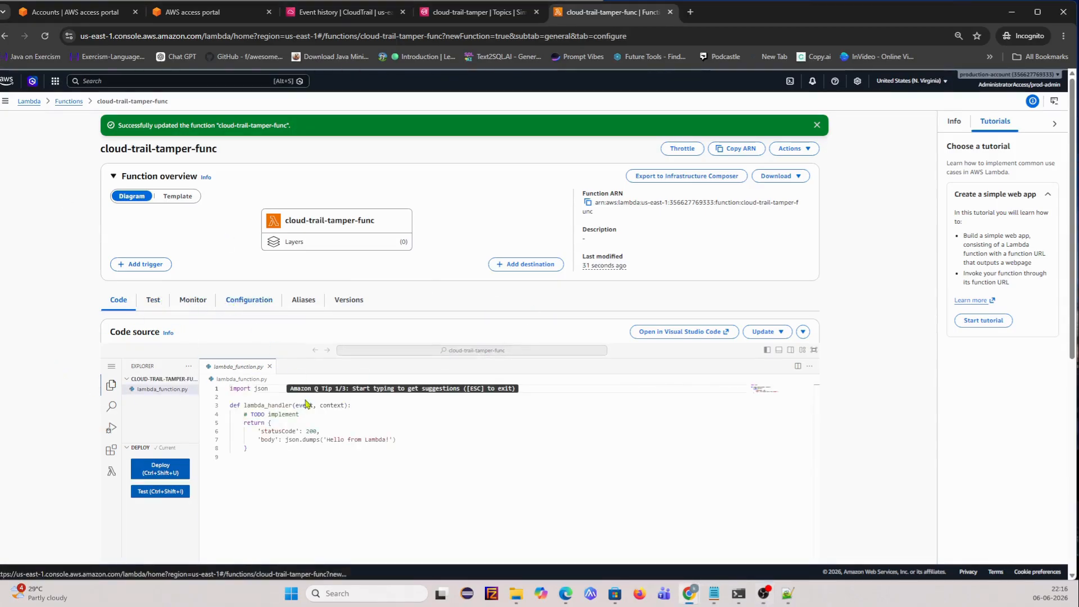
{"action": "left_click", "coordinate": [128, 380]}
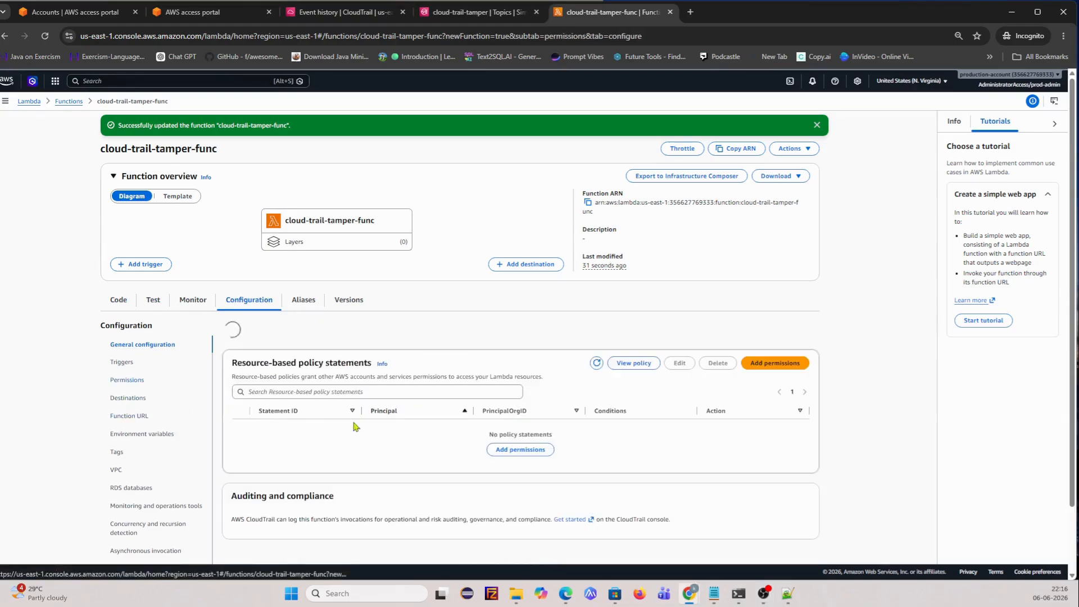
{"action": "scroll", "coordinate": [296, 414], "scroll_direction": "down", "scroll_amount": 2}
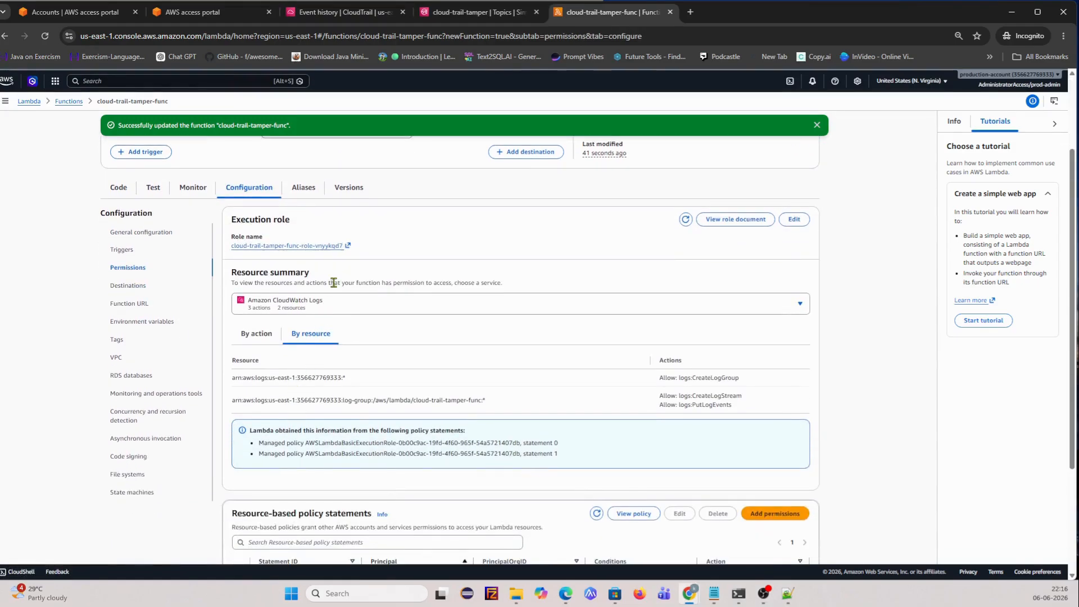
- Open the role cloud-trail-tamper-func-role-vnyykqd7 in IAM and choose Add permissions > Attach policies
{"action": "left_click", "coordinate": [281, 246]}
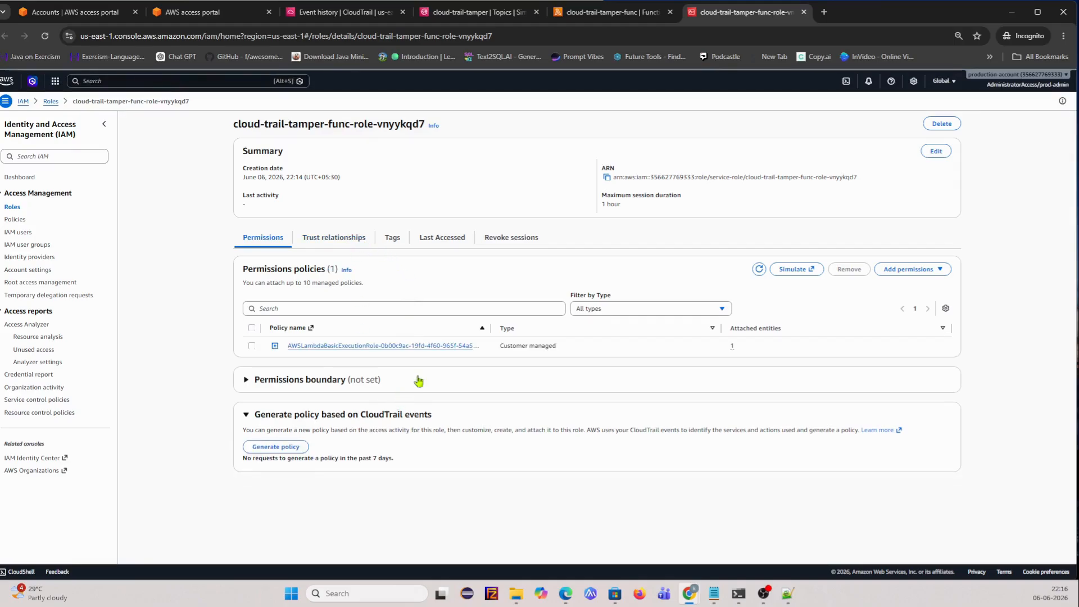
{"action": "left_click", "coordinate": [927, 273]}
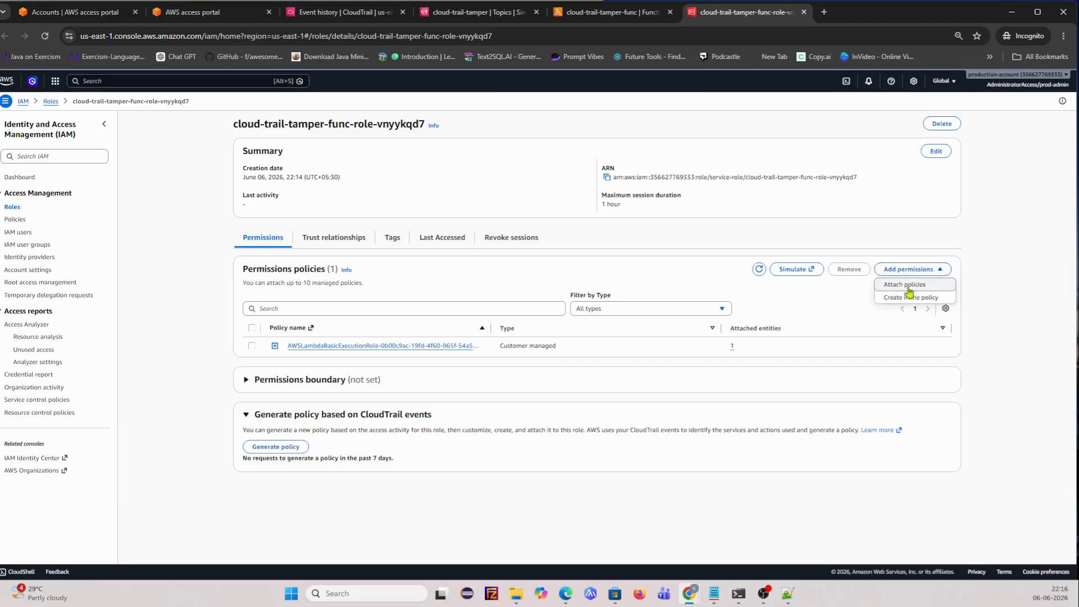
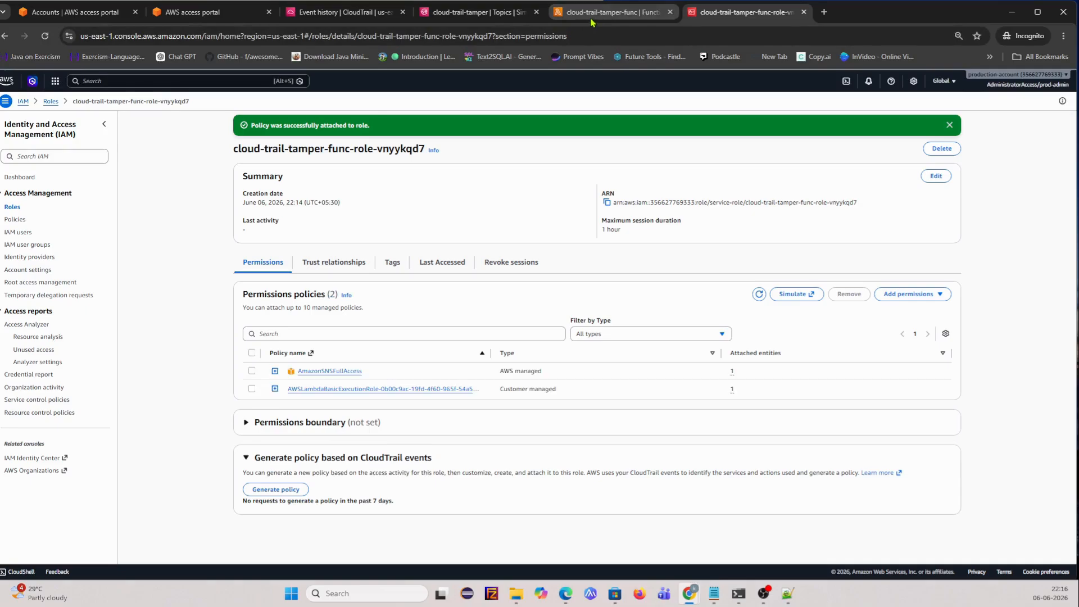
- Go back to the cloud-trail-tamper-func function page and show its default handler code in the editor
{"action": "left_click", "coordinate": [612, 12]}
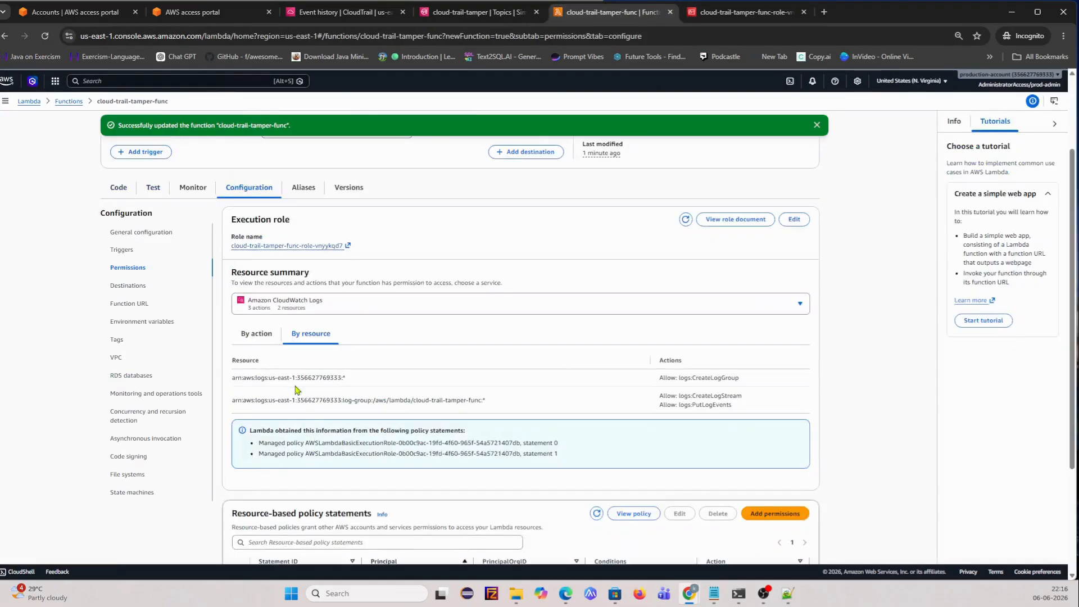
{"action": "left_click", "coordinate": [119, 188]}
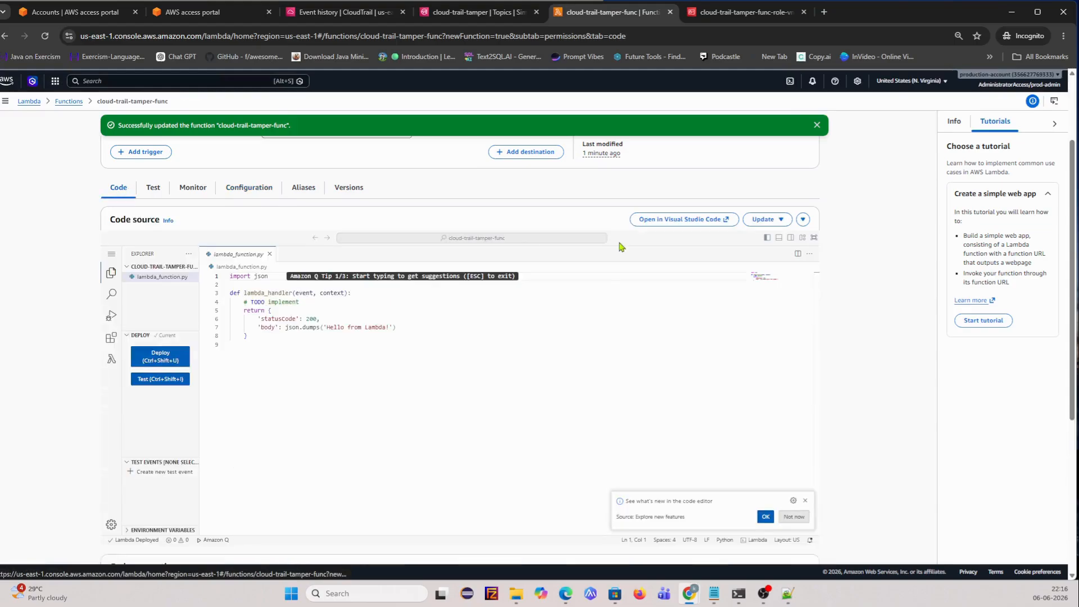
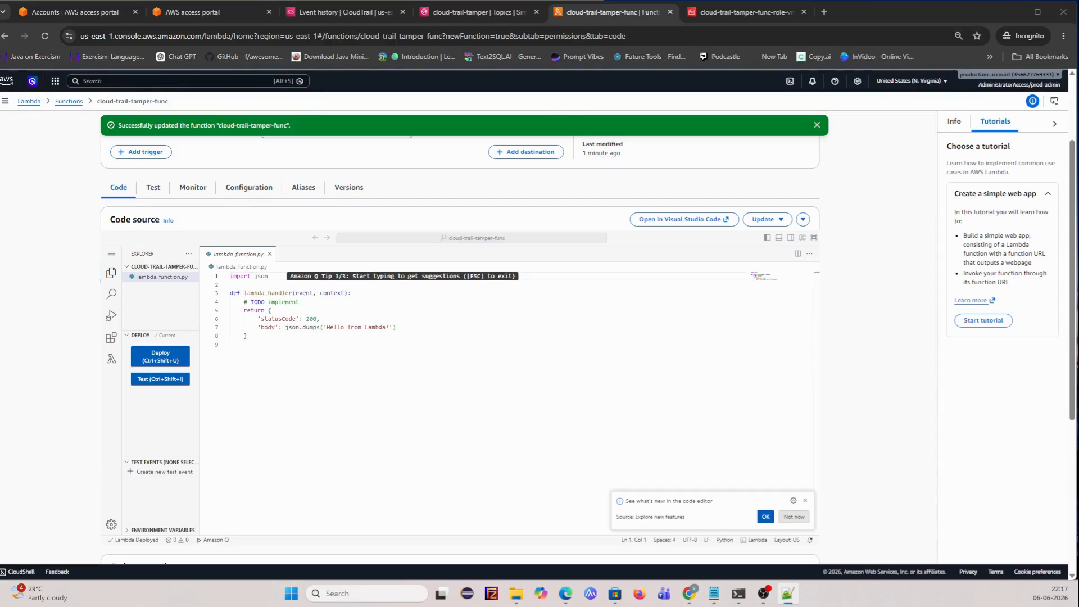
- Move the Notepad++ Lambda alert code over the function page and widen it so the ARN line stops wrapping
{"action": "left_click_drag", "start_coordinate": [0, 163], "coordinate": [359, 55]}
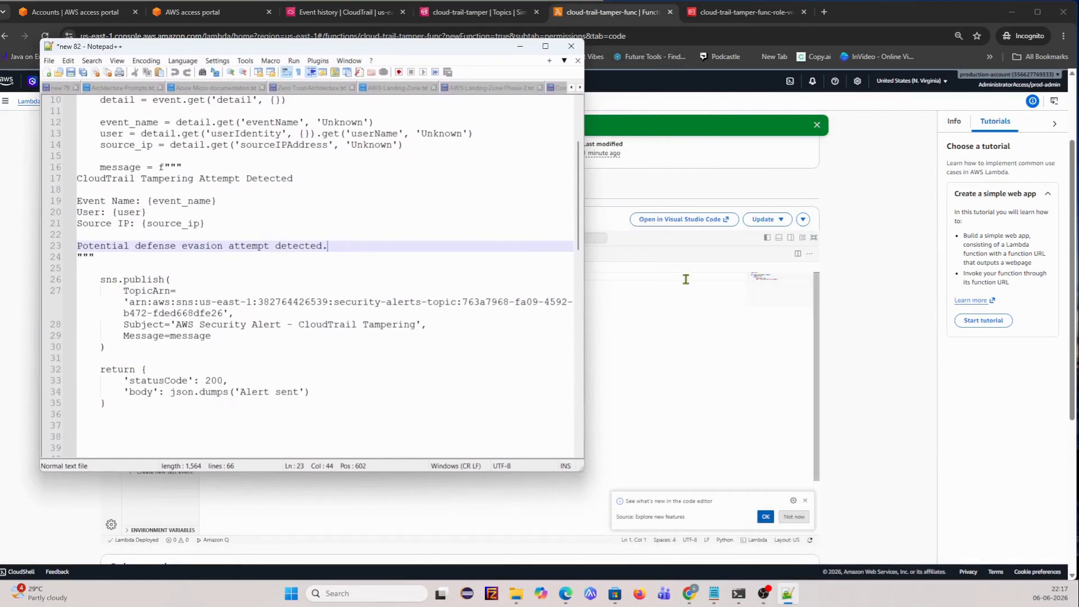
{"action": "left_click_drag", "start_coordinate": [585, 262], "coordinate": [1059, 262]}
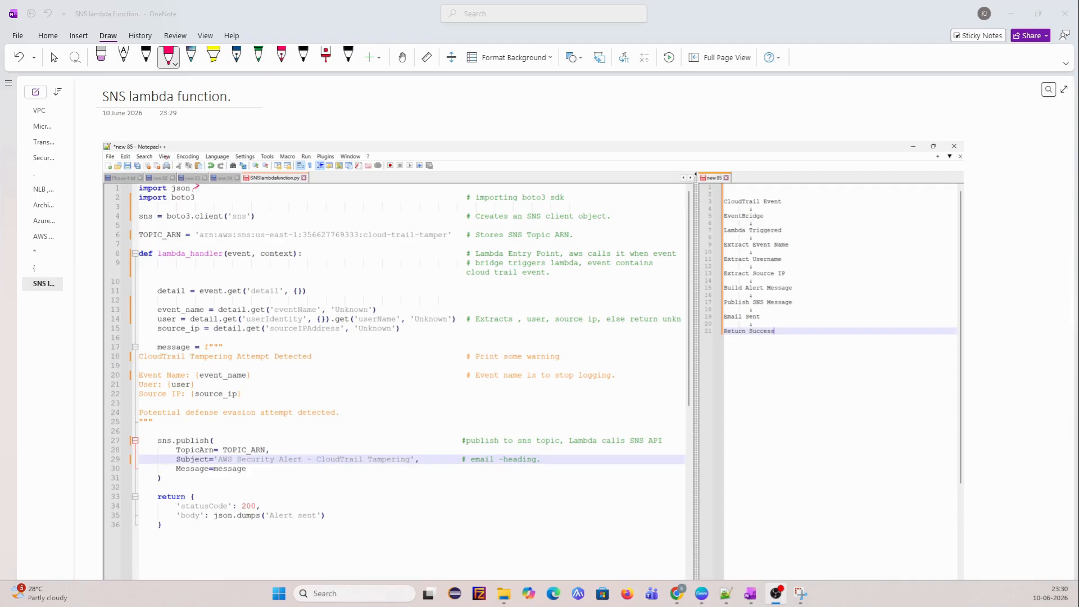
- Ink-mark the import boto3 line, the boto3 SDK comment, the SNS client line and the TOPIC_ARN region
{"action": "left_click", "coordinate": [193, 188]}
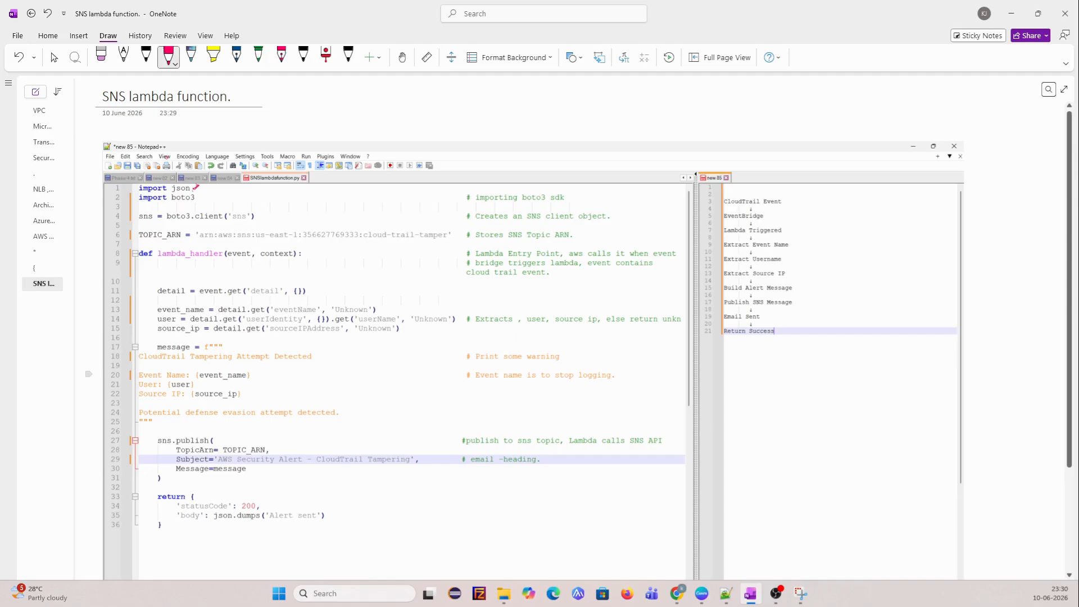
{"action": "left_click_drag", "start_coordinate": [199, 196], "coordinate": [211, 193]}
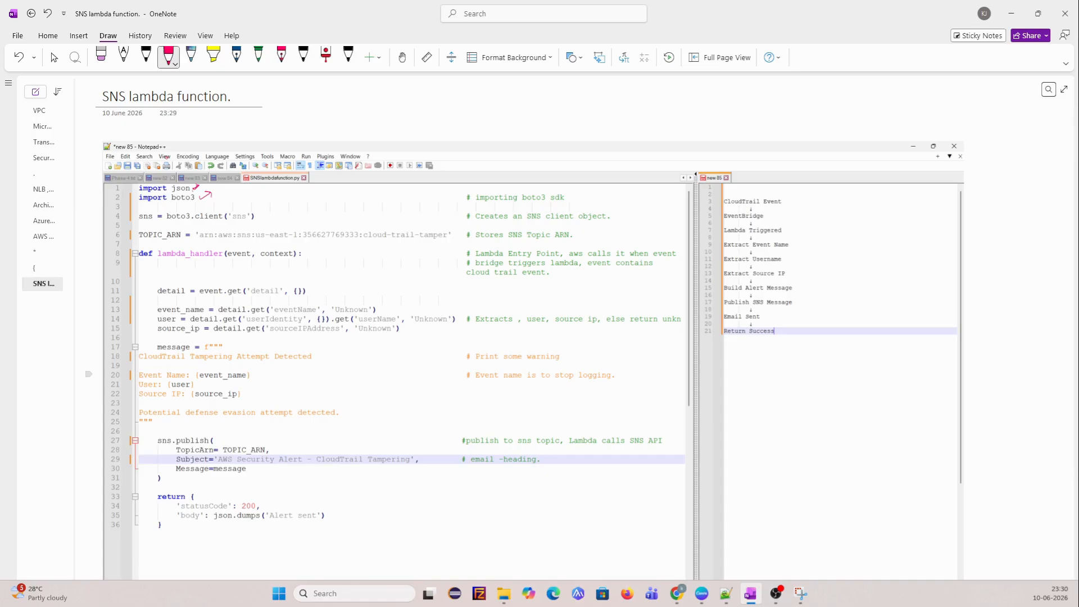
{"action": "left_click_drag", "start_coordinate": [528, 207], "coordinate": [564, 204]}
{"action": "left_click_drag", "start_coordinate": [145, 227], "coordinate": [224, 220]}
{"action": "left_click_drag", "start_coordinate": [172, 196], "coordinate": [148, 217]}
{"action": "left_click_drag", "start_coordinate": [170, 246], "coordinate": [196, 240]}
{"action": "mouse_move", "coordinate": [253, 243]}
{"action": "left_mouse_down"}
{"action": "mouse_move", "coordinate": [285, 243]}
{"action": "mouse_move", "coordinate": [301, 215]}
{"action": "left_mouse_up"}
- Tick the lambda_handler line and its event argument, the CloudTrail Event and EventBridge flow steps, and the detail line
{"action": "left_click_drag", "start_coordinate": [310, 253], "coordinate": [336, 242]}
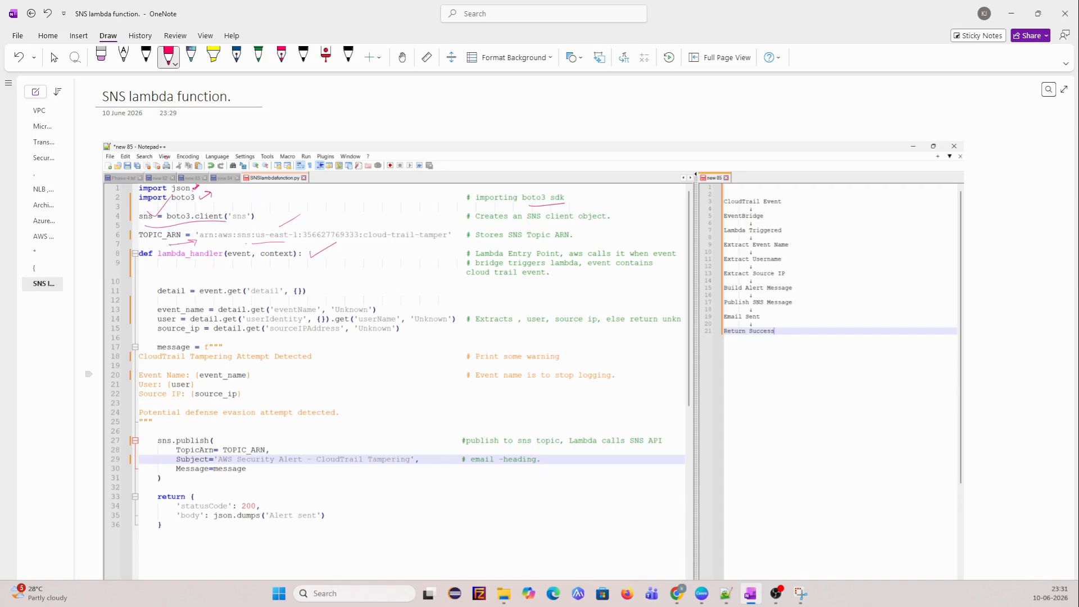
{"action": "mouse_move", "coordinate": [236, 246]}
{"action": "left_mouse_down"}
{"action": "mouse_move", "coordinate": [239, 262]}
{"action": "mouse_move", "coordinate": [225, 264]}
{"action": "left_mouse_up"}
{"action": "left_click_drag", "start_coordinate": [786, 198], "coordinate": [808, 194]}
{"action": "left_click_drag", "start_coordinate": [768, 216], "coordinate": [789, 210]}
{"action": "left_click_drag", "start_coordinate": [258, 259], "coordinate": [270, 251]}
{"action": "left_click_drag", "start_coordinate": [358, 291], "coordinate": [374, 285]}
{"action": "left_click_drag", "start_coordinate": [291, 276], "coordinate": [308, 272]}
- Underline 'Extracts' and 'stop logging' in the code comments and tick the source_ip line in red ink
{"action": "left_click_drag", "start_coordinate": [473, 325], "coordinate": [648, 326]}
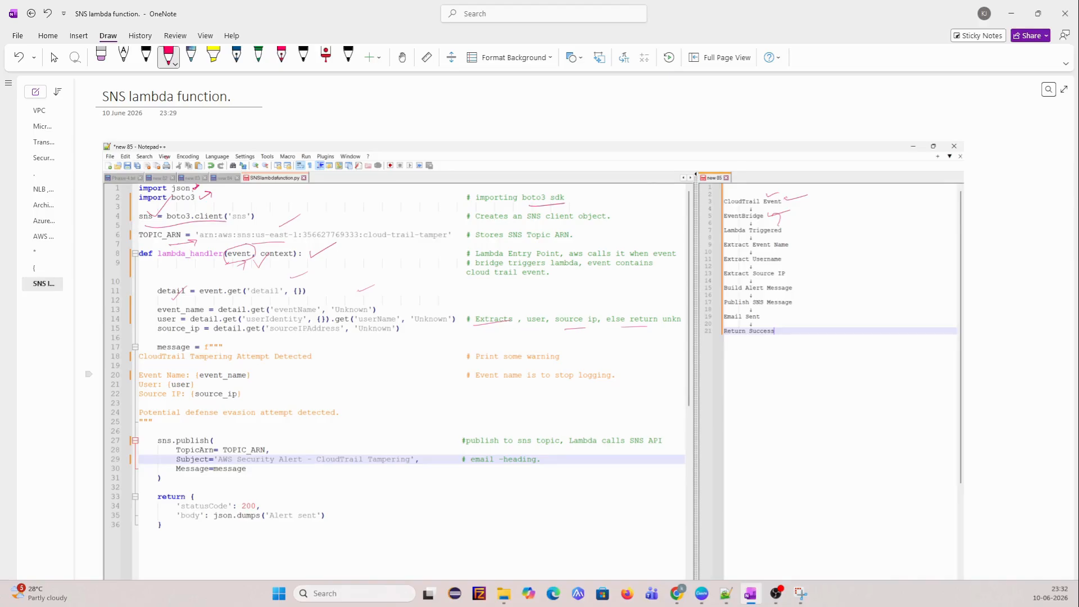
{"action": "left_click_drag", "start_coordinate": [148, 332], "coordinate": [159, 326]}
{"action": "left_click_drag", "start_coordinate": [558, 386], "coordinate": [600, 385]}
- Leave drawing mode, select the line-6 TOPIC_ARN value in Notepad++, and move the editor to reveal the browser
{"action": "left_click", "coordinate": [55, 57]}
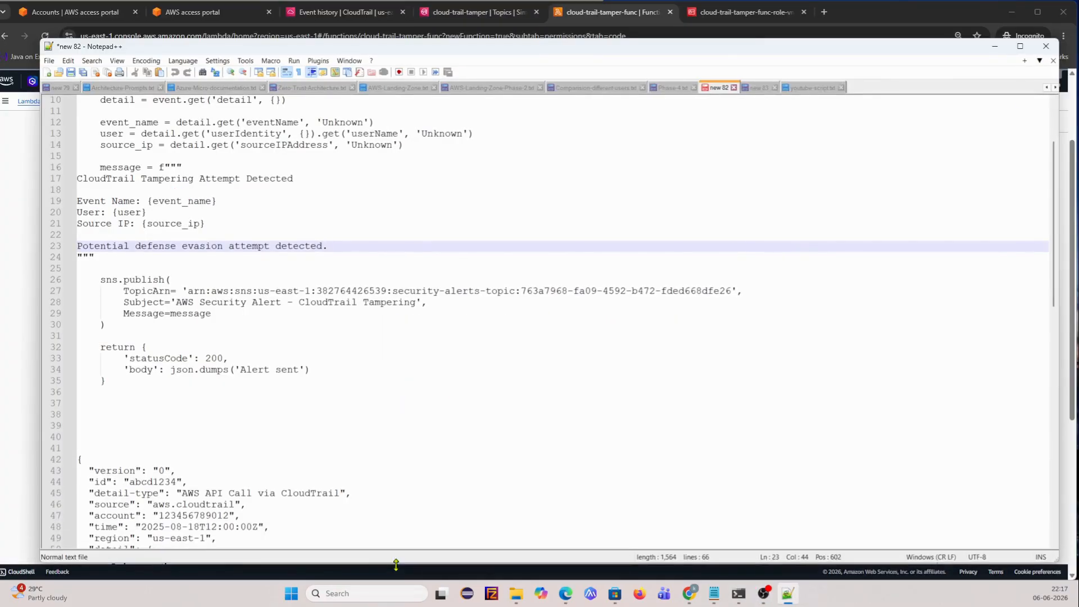
{"action": "scroll", "coordinate": [311, 338], "scroll_direction": "up", "scroll_amount": 3}
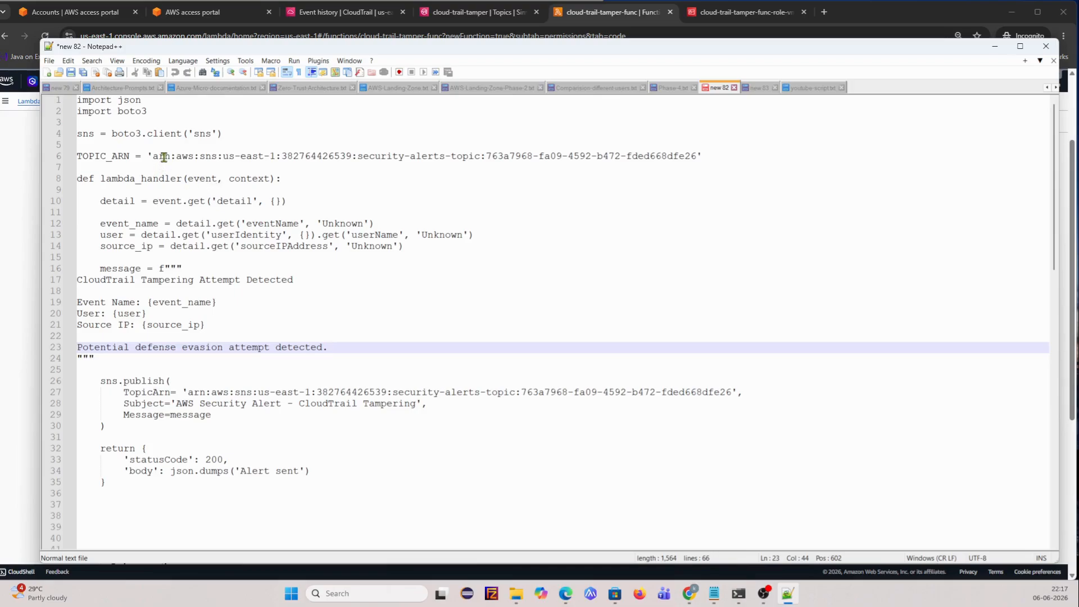
{"action": "left_click_drag", "start_coordinate": [152, 157], "coordinate": [697, 157]}
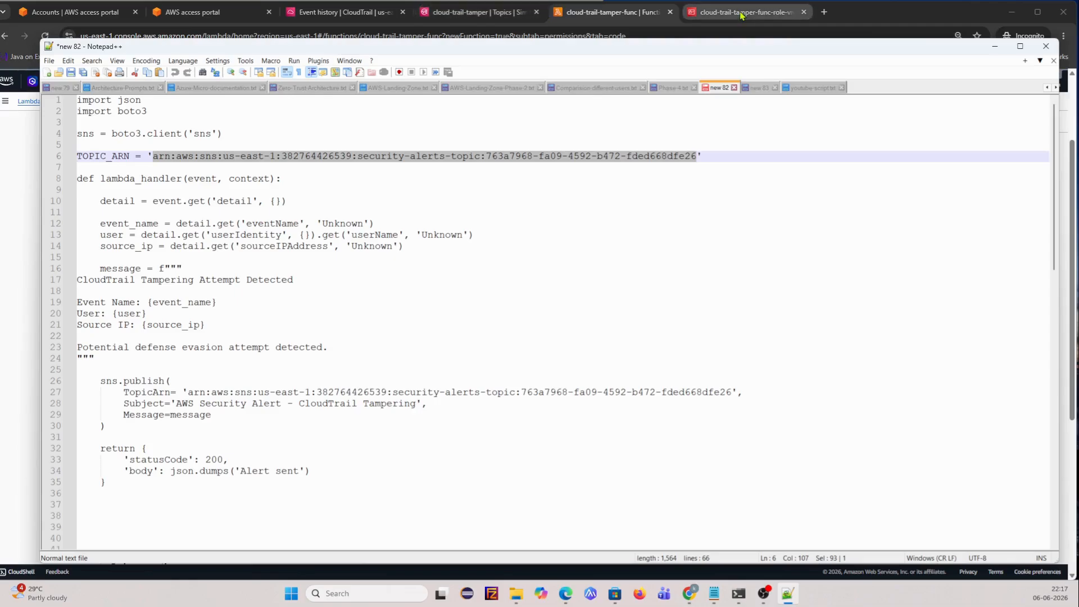
{"action": "left_click_drag", "start_coordinate": [475, 49], "coordinate": [546, 260]}
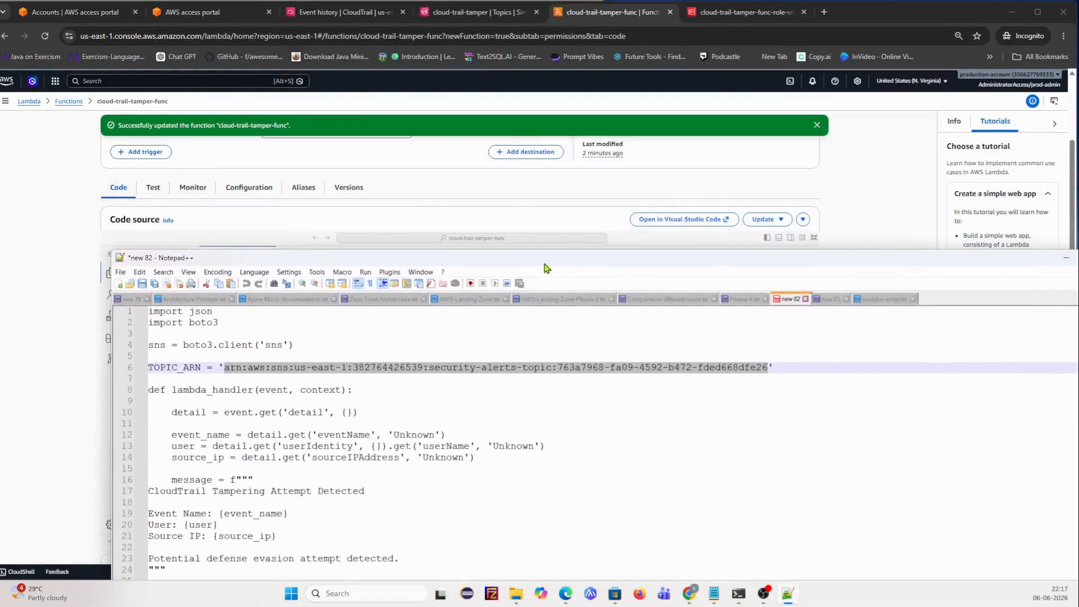
- Open Simple Notification Service in a new tab and go to the cloud-trail-tamper topic
{"action": "left_click", "coordinate": [337, 14]}
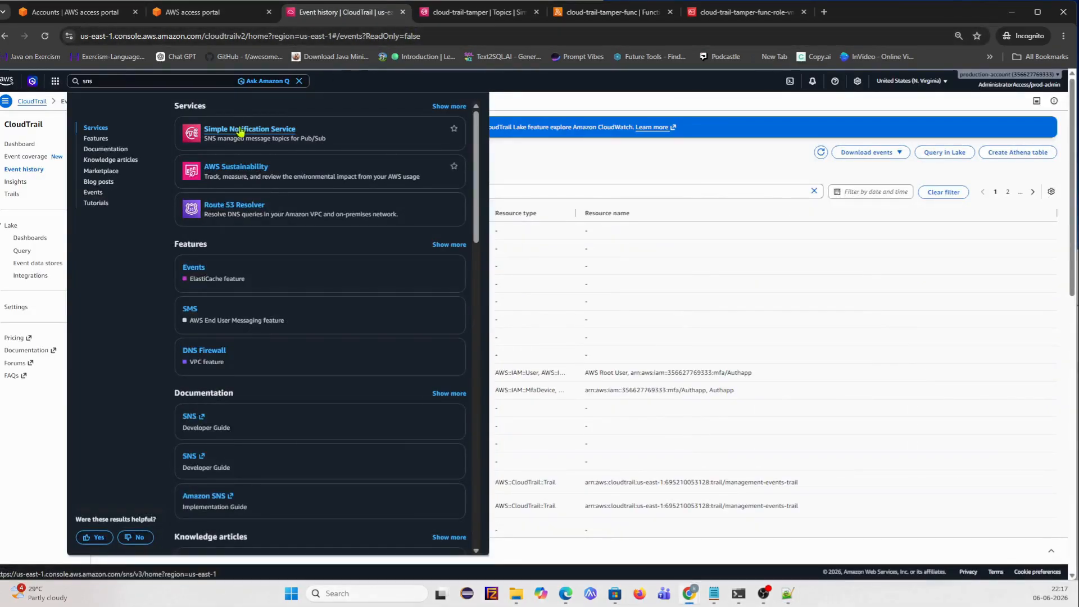
{"action": "right_click", "coordinate": [264, 136]}
{"action": "left_click", "coordinate": [292, 145]}
{"action": "left_click", "coordinate": [478, 12]}
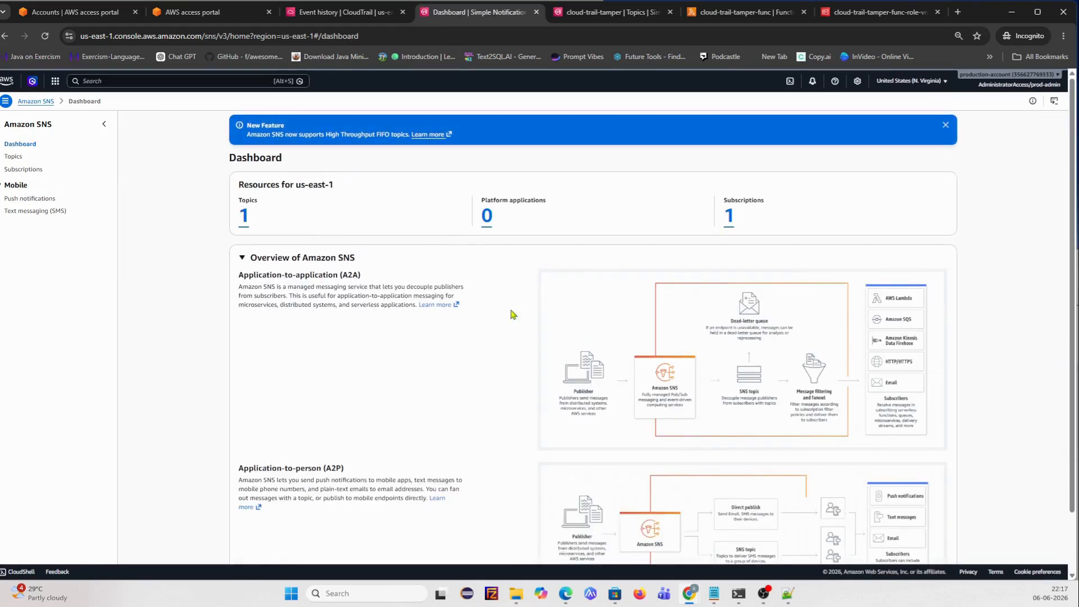
{"action": "left_click", "coordinate": [243, 217]}
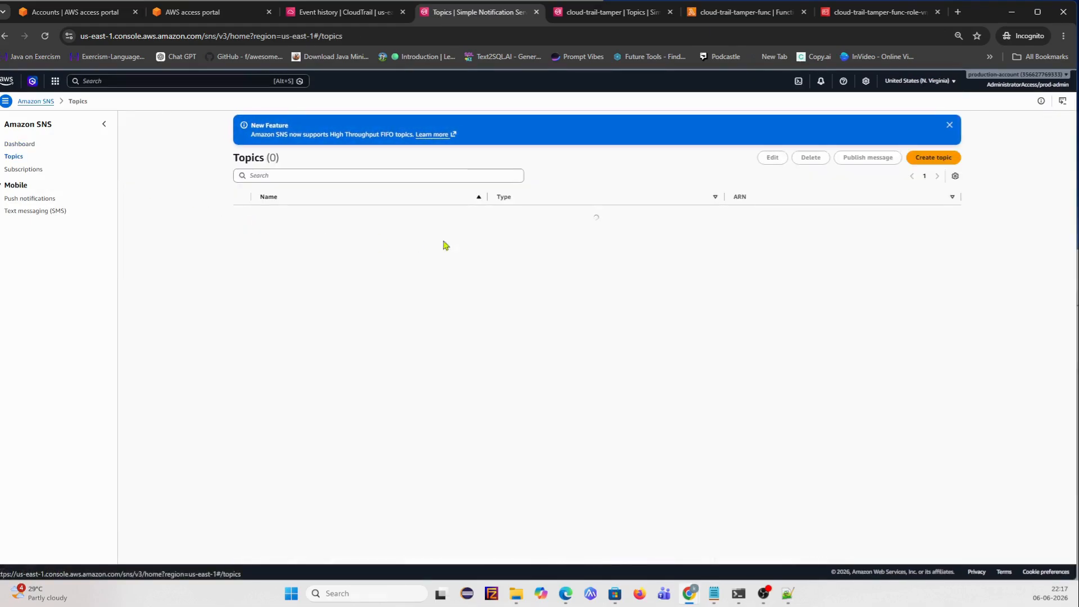
{"action": "left_click", "coordinate": [298, 220]}
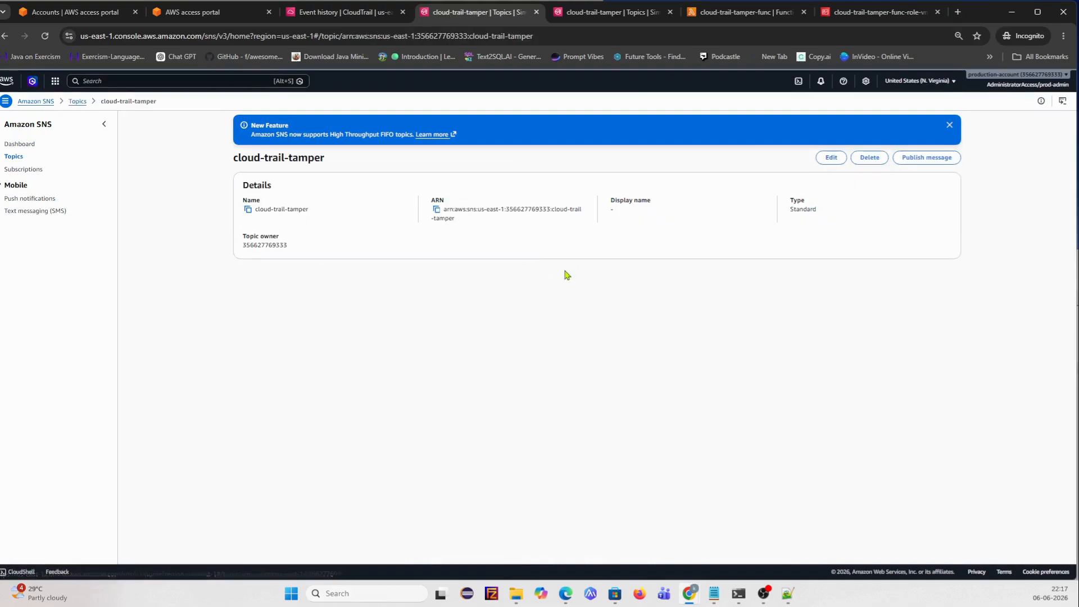
- Verify the topic's confirmed email subscription and copy the cloud-trail-tamper topic ARN
{"action": "left_click", "coordinate": [441, 215]}
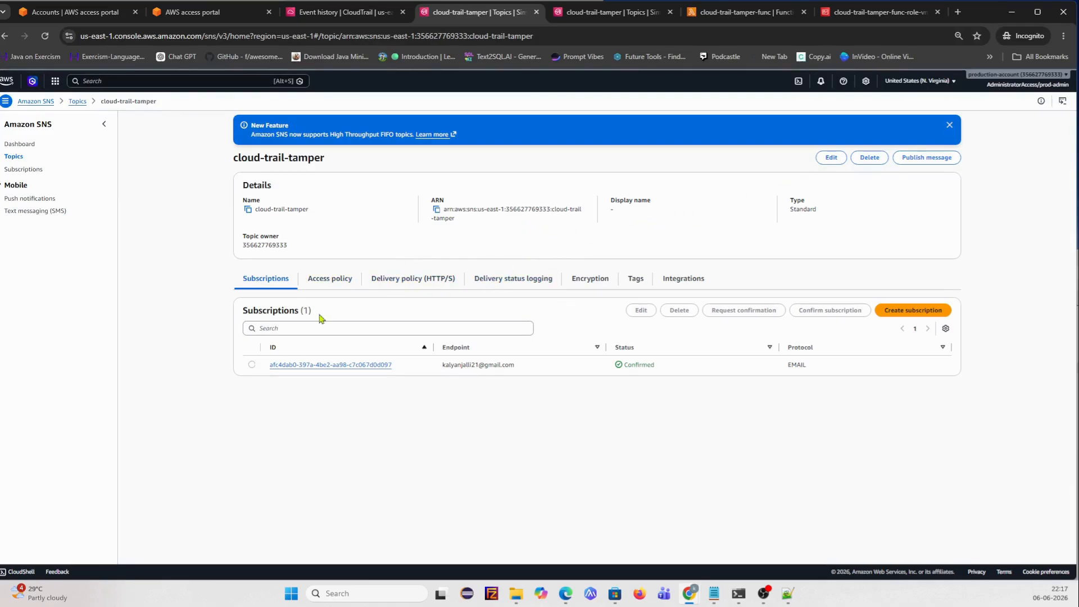
{"action": "left_click", "coordinate": [308, 364]}
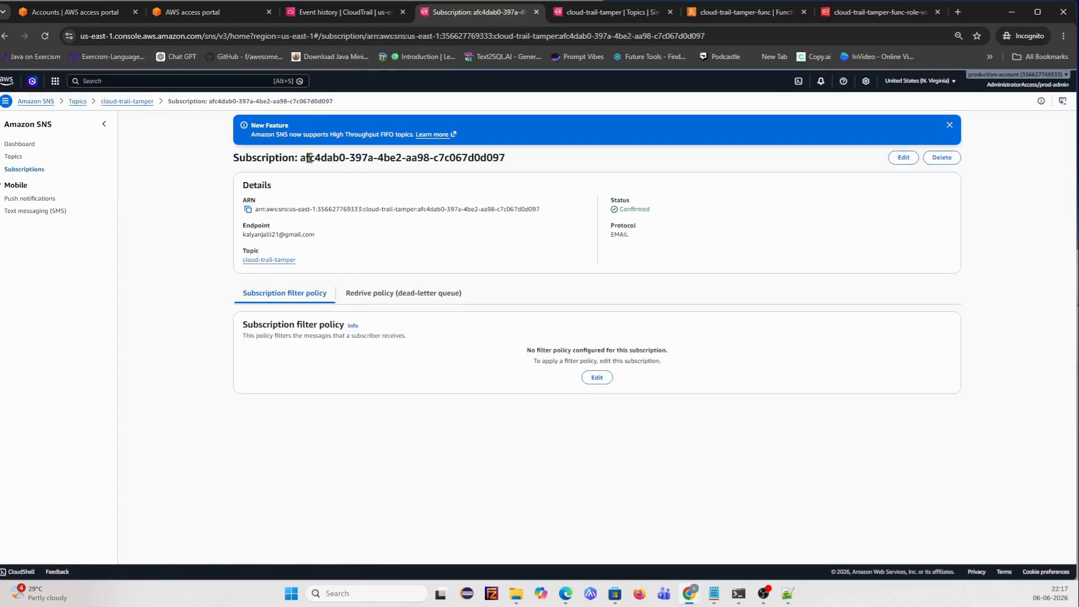
{"action": "left_click", "coordinate": [114, 103]}
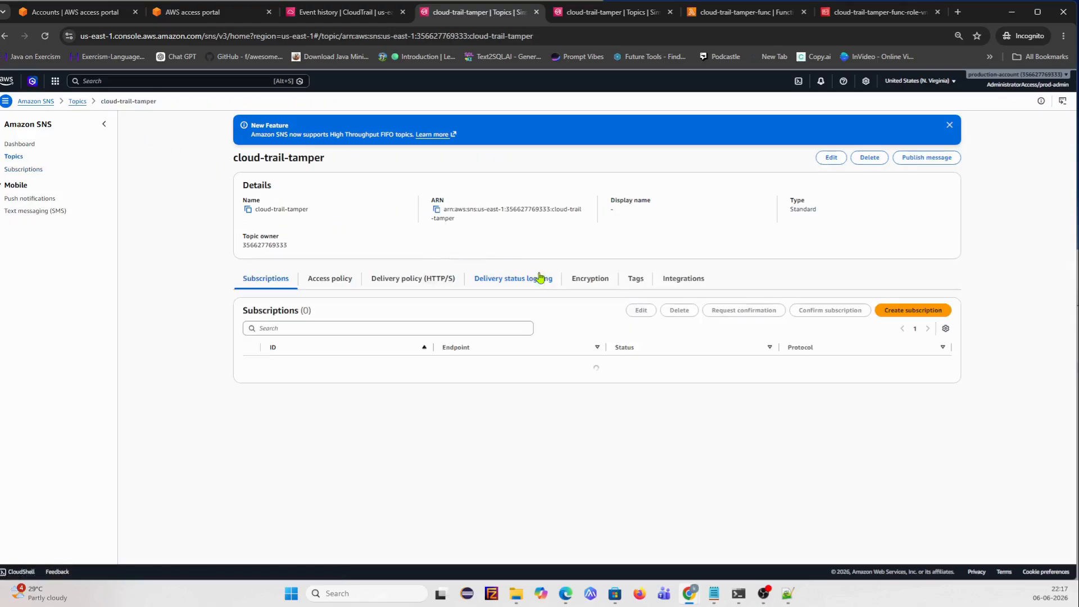
{"action": "left_click", "coordinate": [437, 209]}
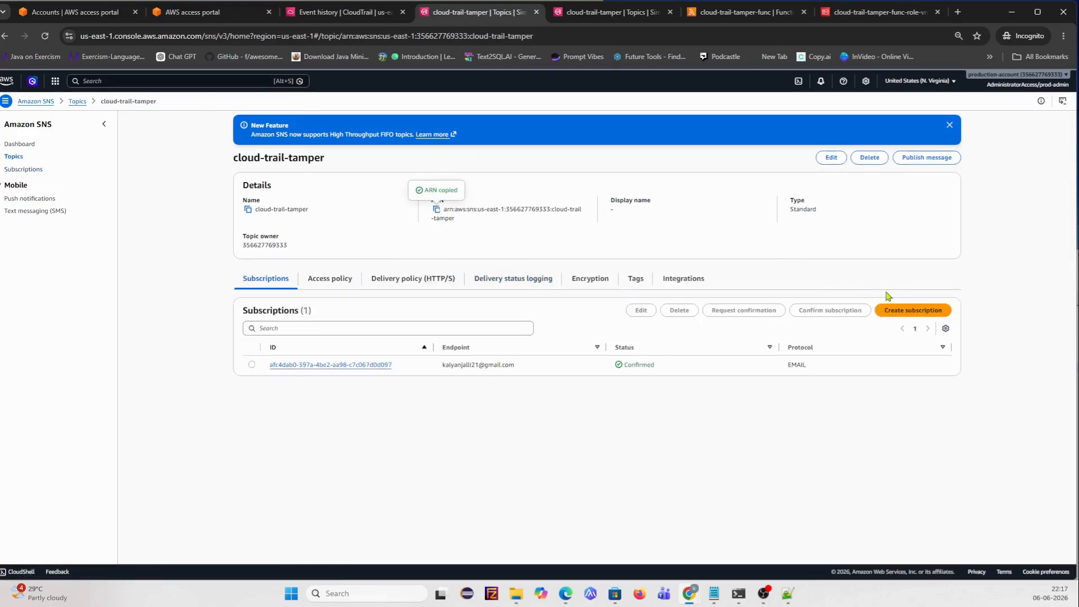
- Bring Notepad++ back up and place the cursor on empty line 38
{"action": "left_click", "coordinate": [787, 593]}
{"action": "left_click_drag", "start_coordinate": [538, 247], "coordinate": [538, 58]}
{"action": "left_click", "coordinate": [185, 527]}
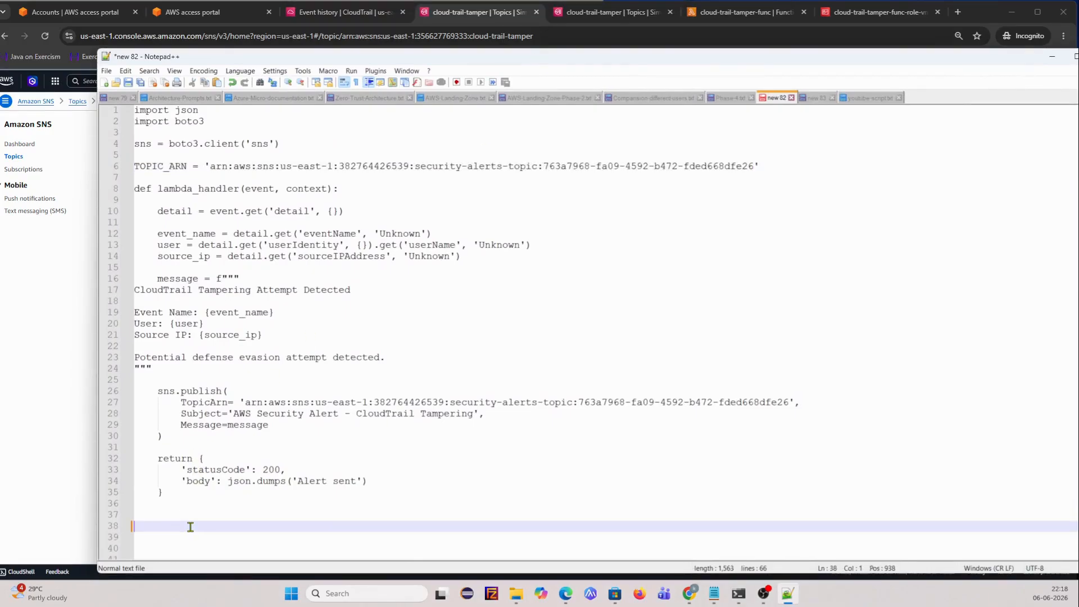
- Paste the topic ARN on line 38 and use it to replace the TOPIC_ARN value on line 6
{"action": "key", "text": "ctrl+v"}
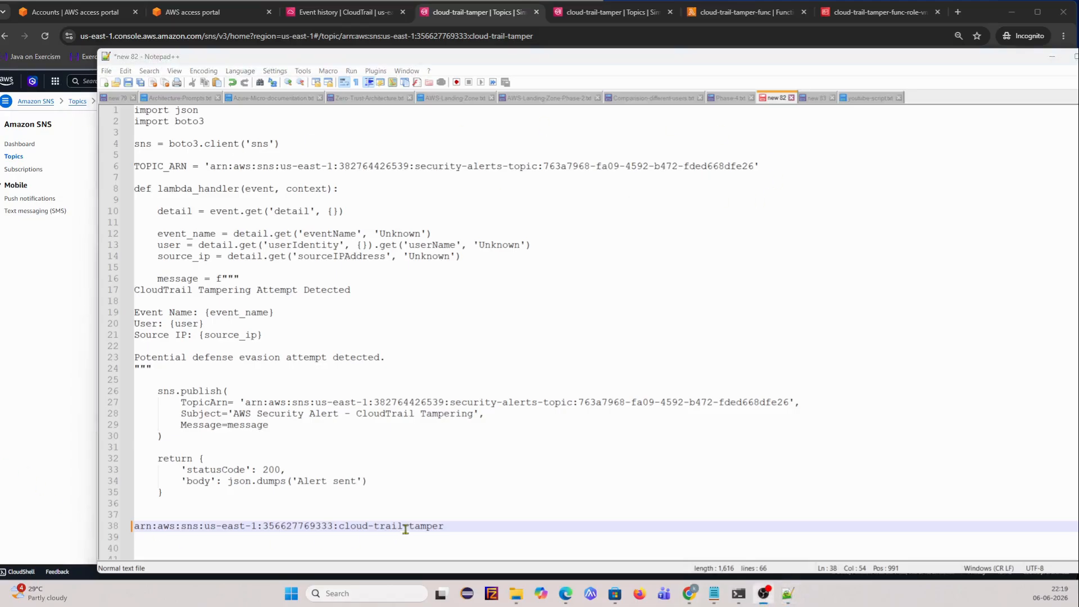
{"action": "left_click_drag", "start_coordinate": [459, 526], "coordinate": [128, 532]}
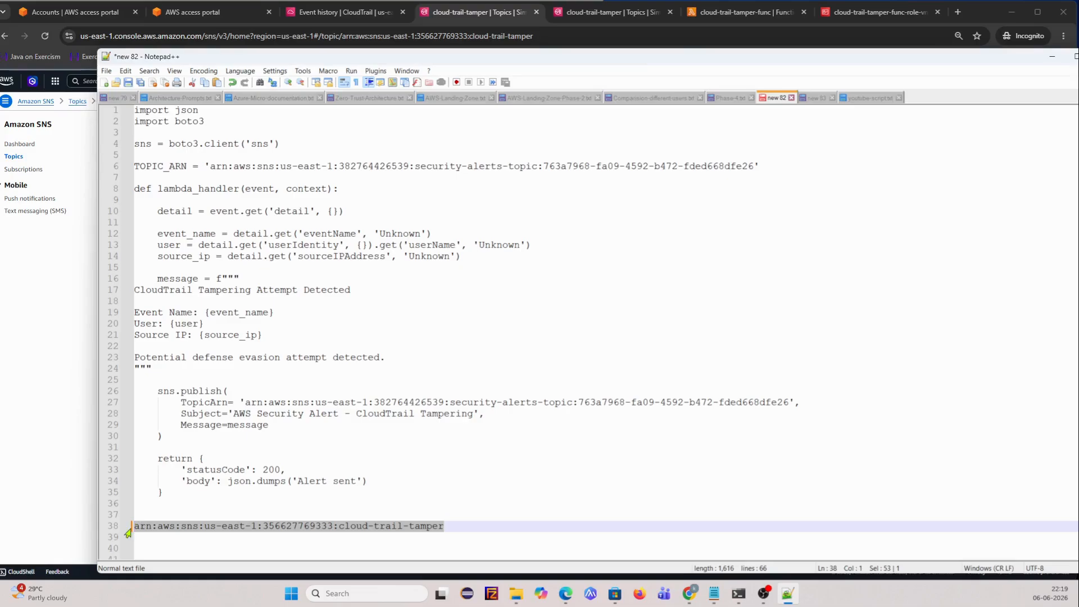
{"action": "left_click_drag", "start_coordinate": [754, 166], "coordinate": [210, 166]}
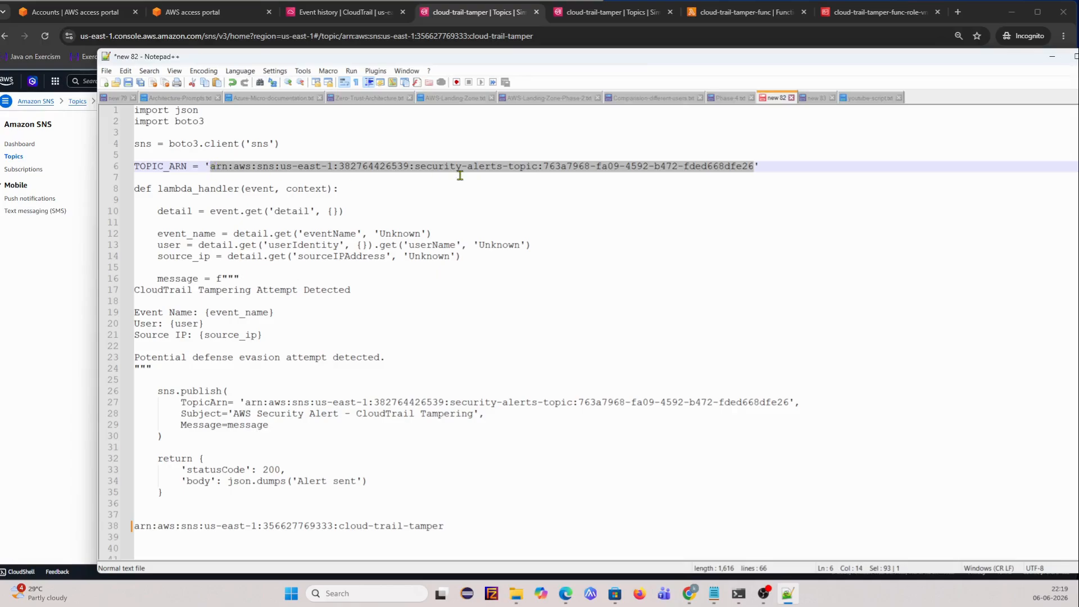
{"action": "key", "text": "ctrl+v"}
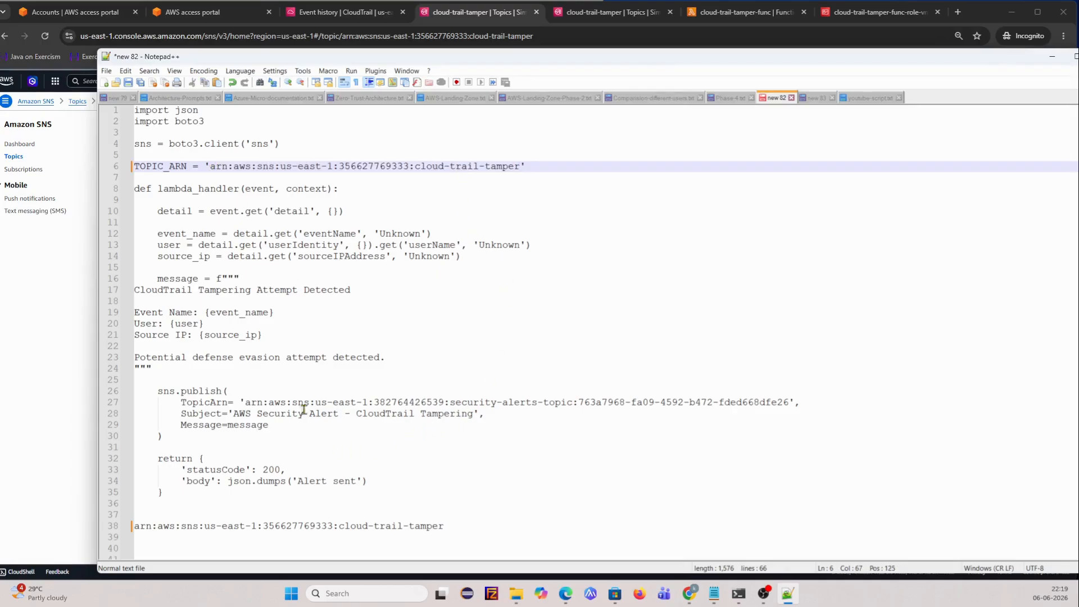
- Replace the hard-coded ARN in sns.publish with TOPIC_ARN and remove the stray quote
{"action": "left_click_drag", "start_coordinate": [186, 167], "coordinate": [133, 166]}
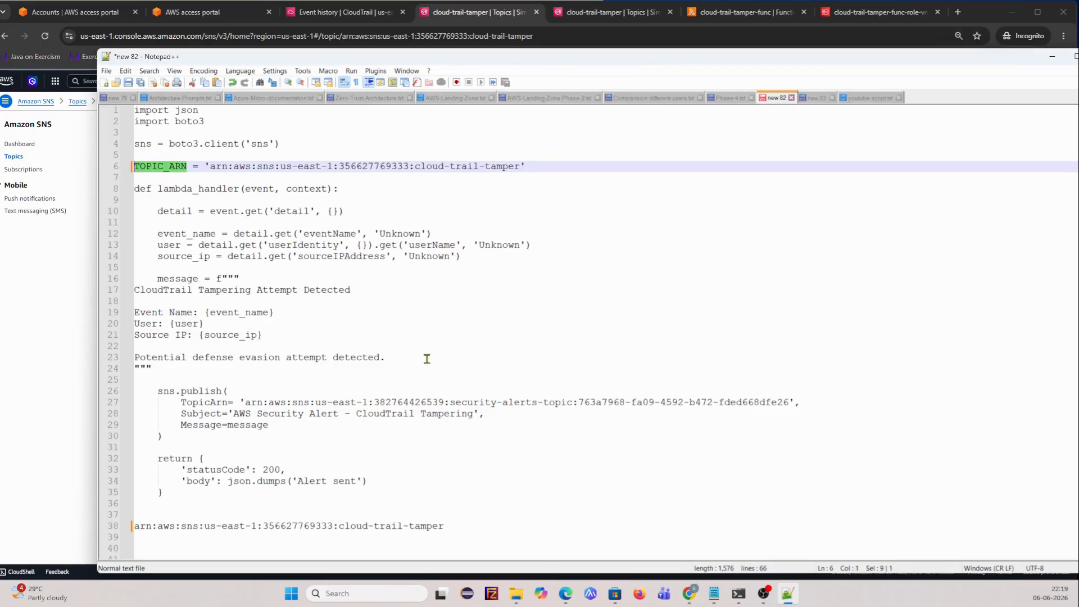
{"action": "left_click_drag", "start_coordinate": [790, 402], "coordinate": [245, 403]}
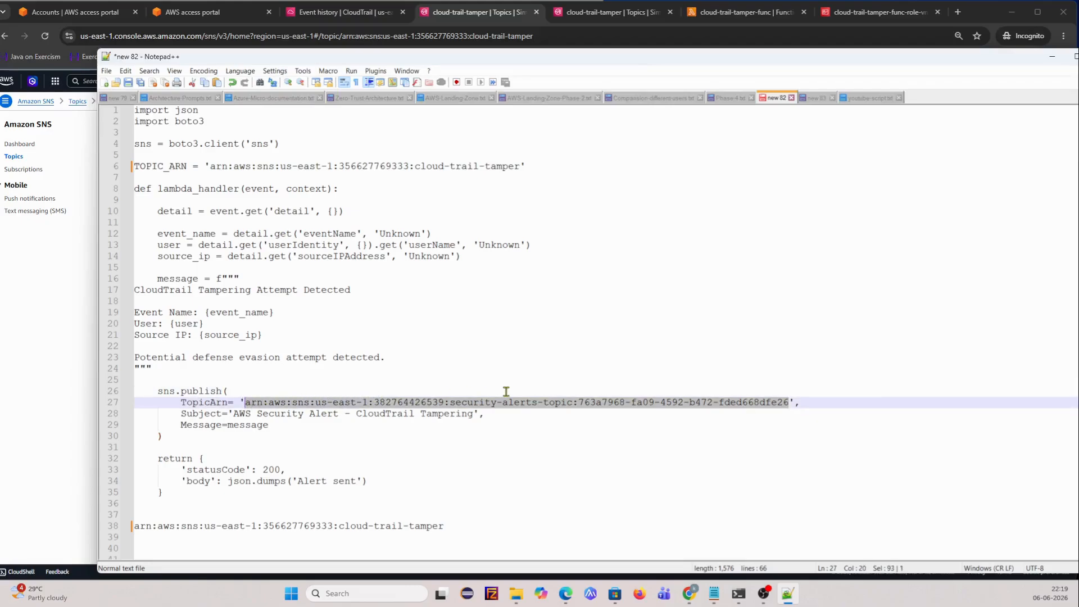
{"action": "key", "text": "ctrl+v"}
{"action": "key", "text": "Right"}
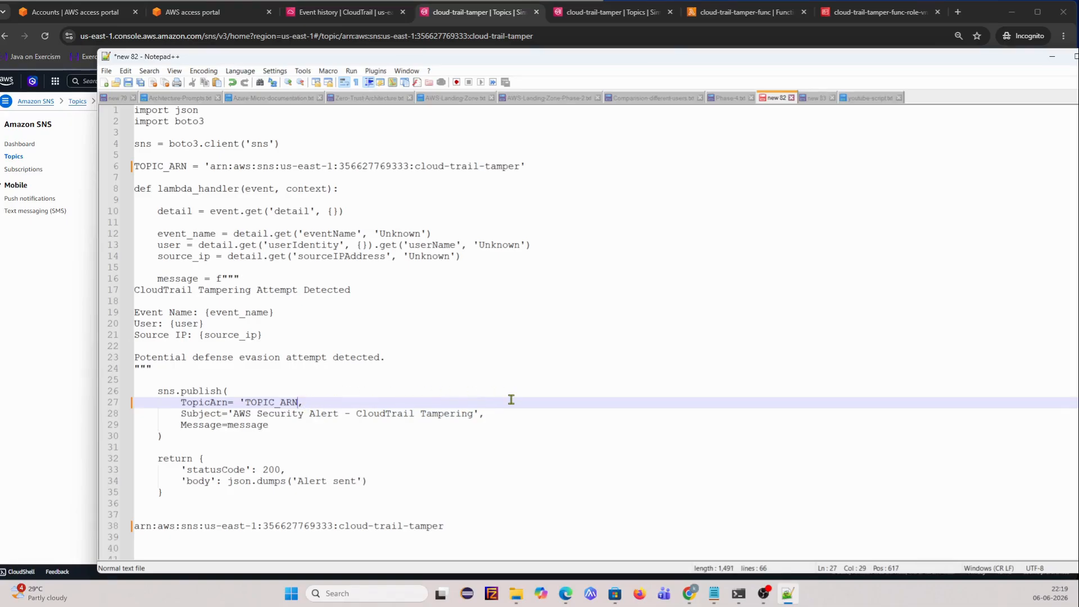
{"action": "key", "text": "Left"}
{"action": "key", "text": "Left"}
{"action": "key", "text": "Left"}
{"action": "key", "text": "Left"}
{"action": "key", "text": "Left"}
{"action": "key", "text": "Left"}
{"action": "key", "text": "Left"}
{"action": "key", "text": "BackSpace"}
- Scroll through the updated code and return to the SNS topic page in the browser
{"action": "scroll", "coordinate": [445, 347], "scroll_direction": "down", "scroll_amount": 2}
{"action": "scroll", "coordinate": [446, 348], "scroll_direction": "down", "scroll_amount": 1}
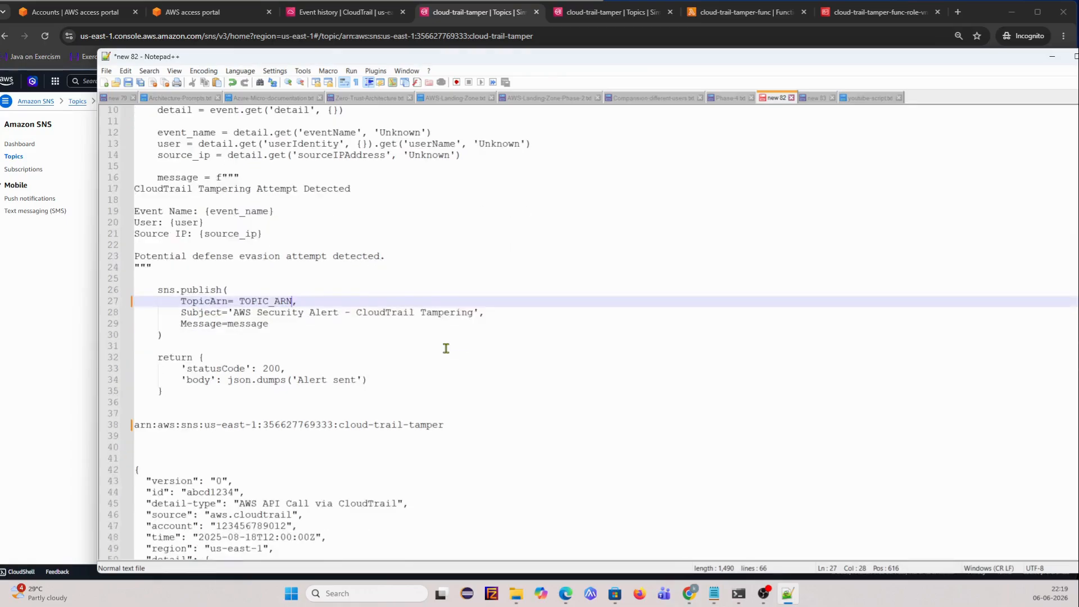
{"action": "key", "text": "alt+Tab"}
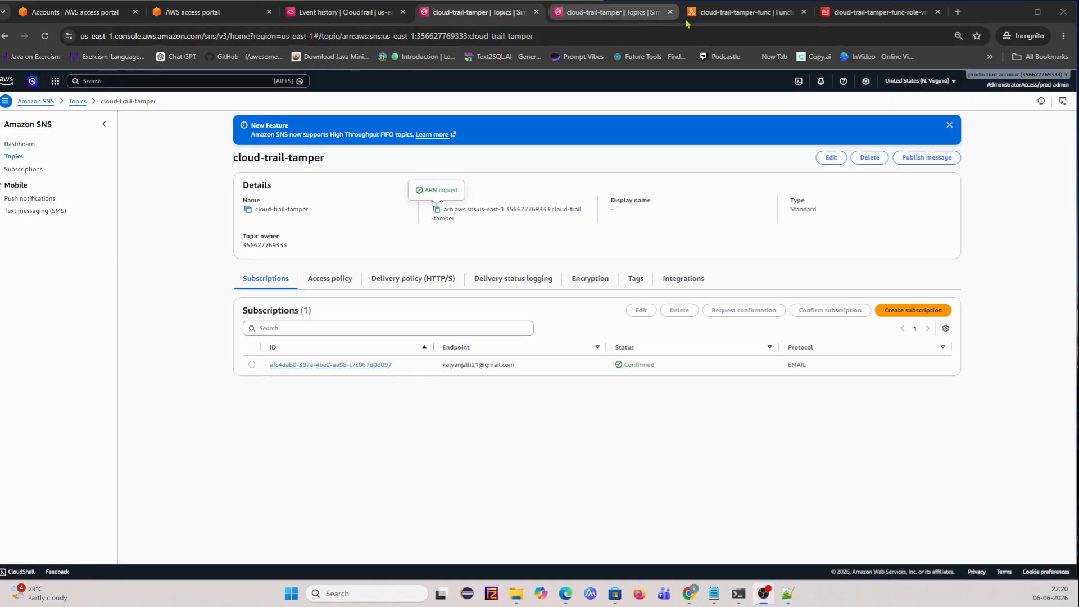
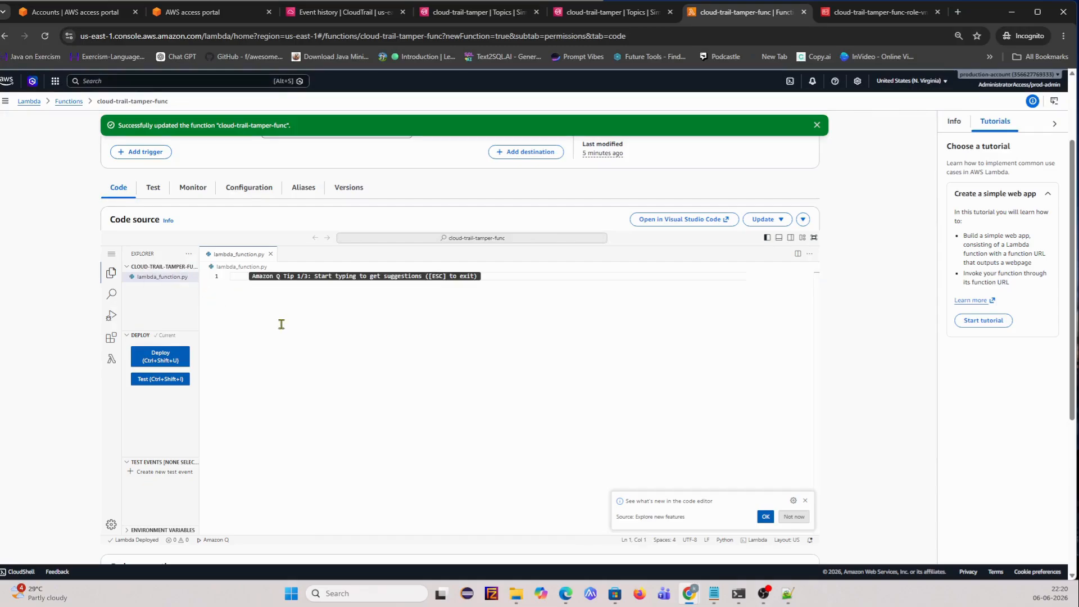
- Paste the SNS alert handler code into lambda_function.py and deploy cloud-trail-tamper-func
{"action": "key", "text": "ctrl+v"}
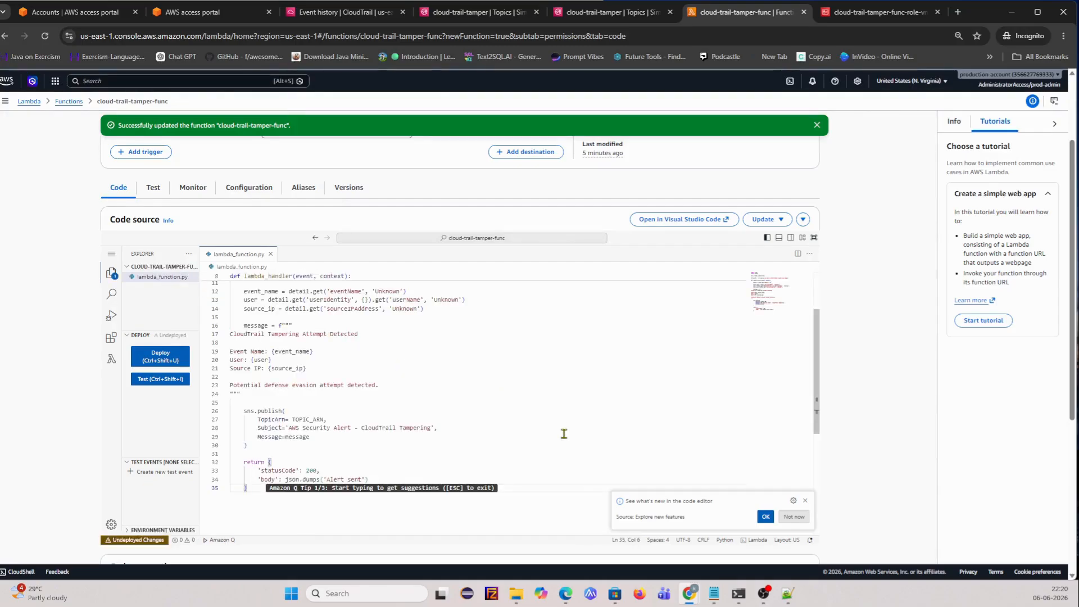
{"action": "scroll", "coordinate": [427, 414], "scroll_direction": "up", "scroll_amount": 5}
{"action": "scroll", "coordinate": [427, 414], "scroll_direction": "up", "scroll_amount": 1}
{"action": "scroll", "coordinate": [427, 414], "scroll_direction": "down", "scroll_amount": 5}
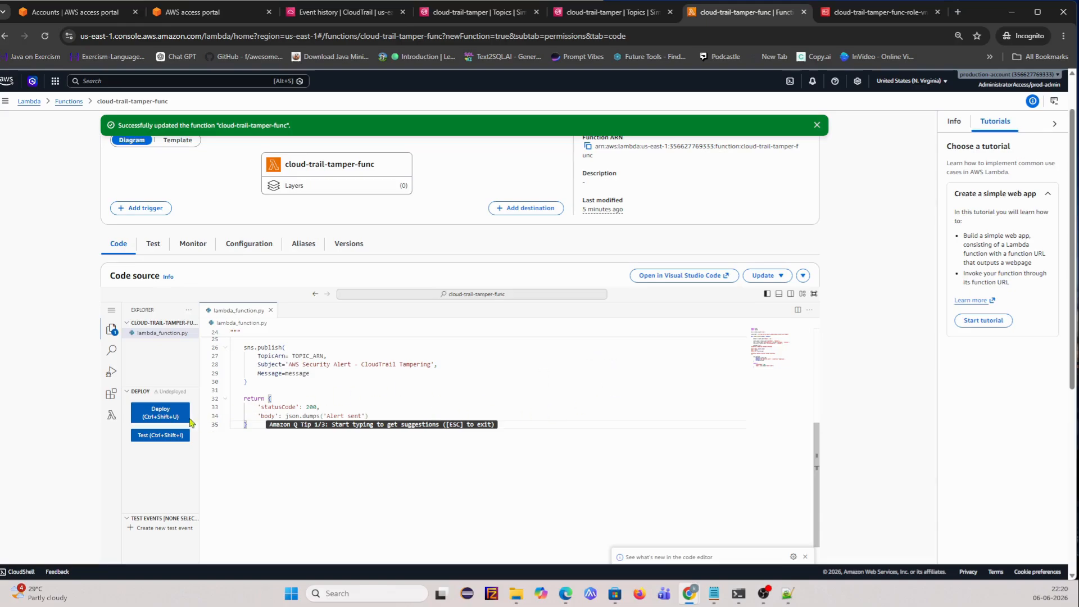
{"action": "left_click", "coordinate": [167, 419]}
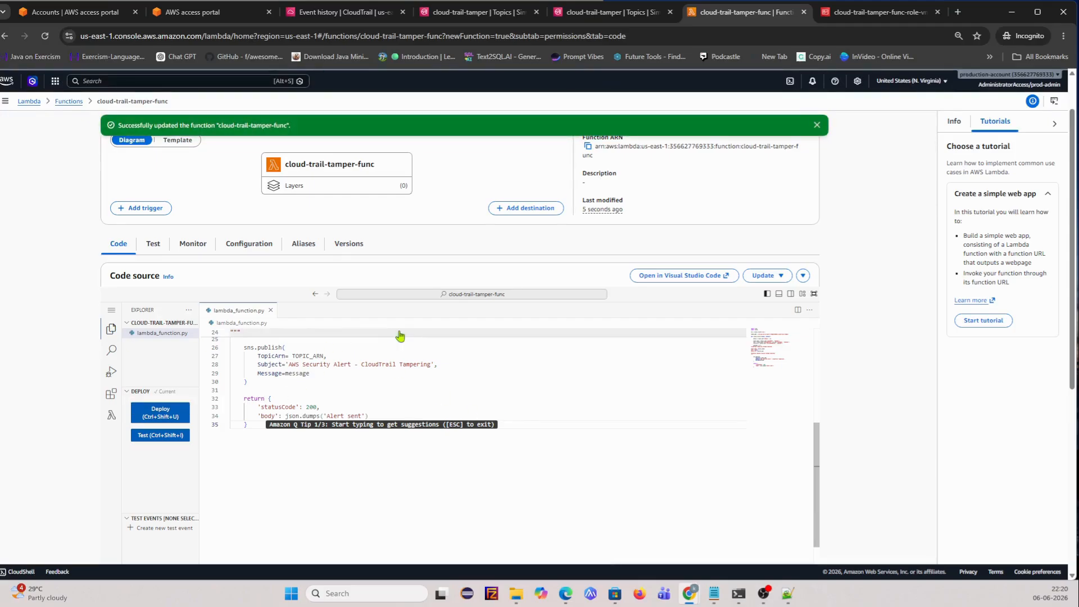
{"action": "left_click", "coordinate": [153, 243]}
- Name the new test event 'test1' and delete its sample Hello World event JSON
{"action": "scroll", "coordinate": [318, 379], "scroll_direction": "down", "scroll_amount": 2}
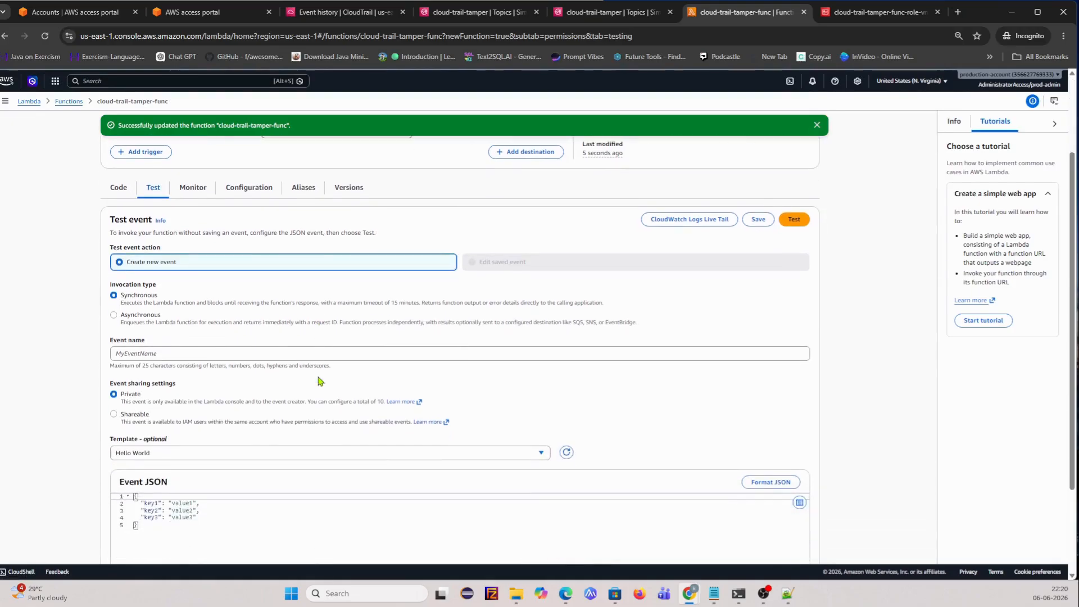
{"action": "left_click", "coordinate": [249, 352]}
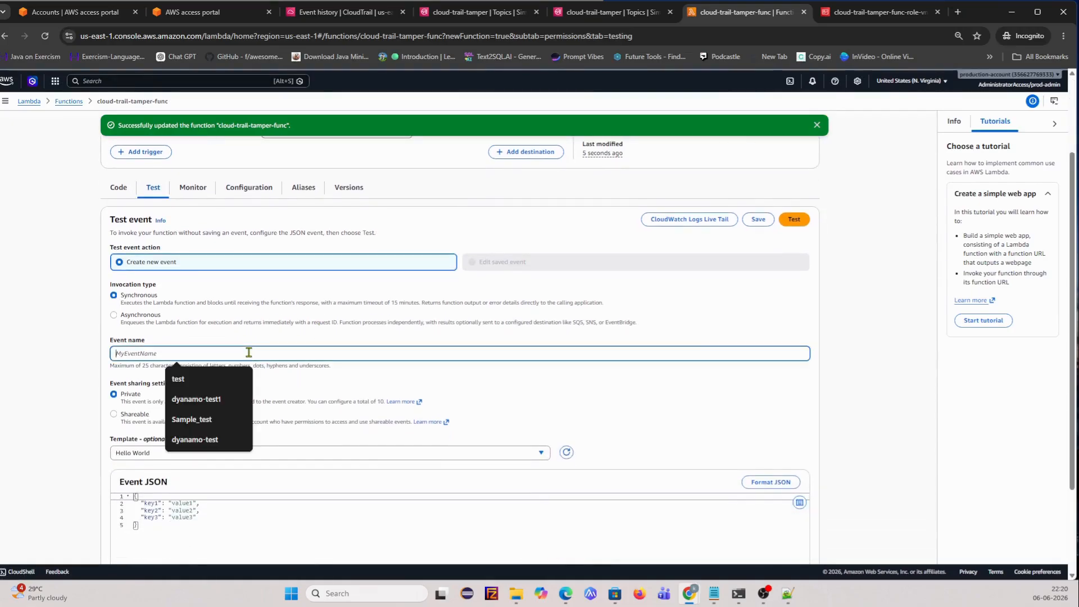
{"action": "type", "text": "test1"}
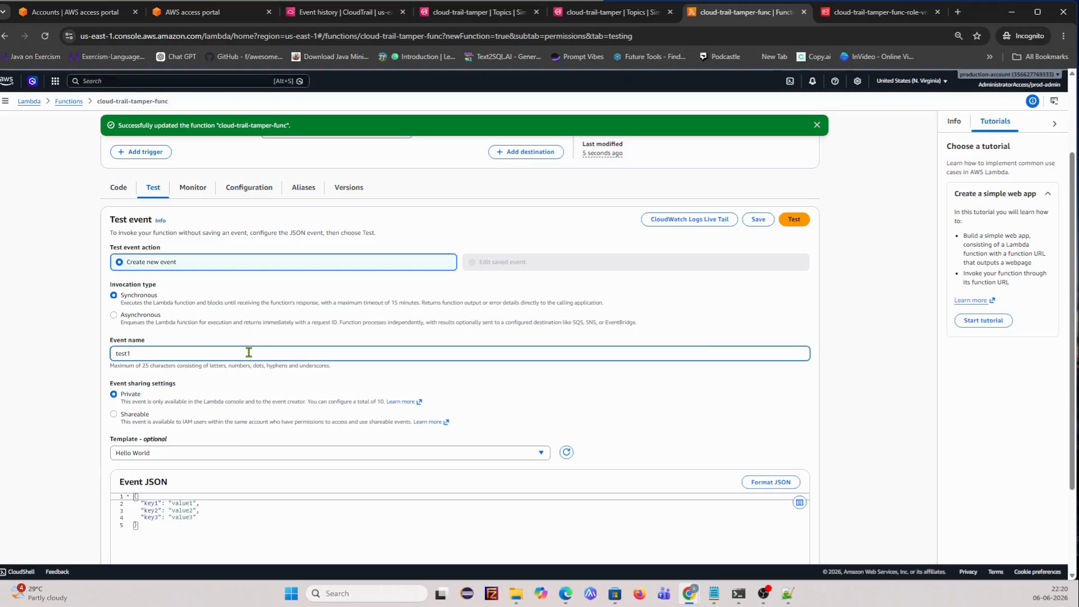
{"action": "scroll", "coordinate": [248, 352], "scroll_direction": "down", "scroll_amount": 2}
{"action": "left_click_drag", "start_coordinate": [186, 436], "coordinate": [102, 369]}
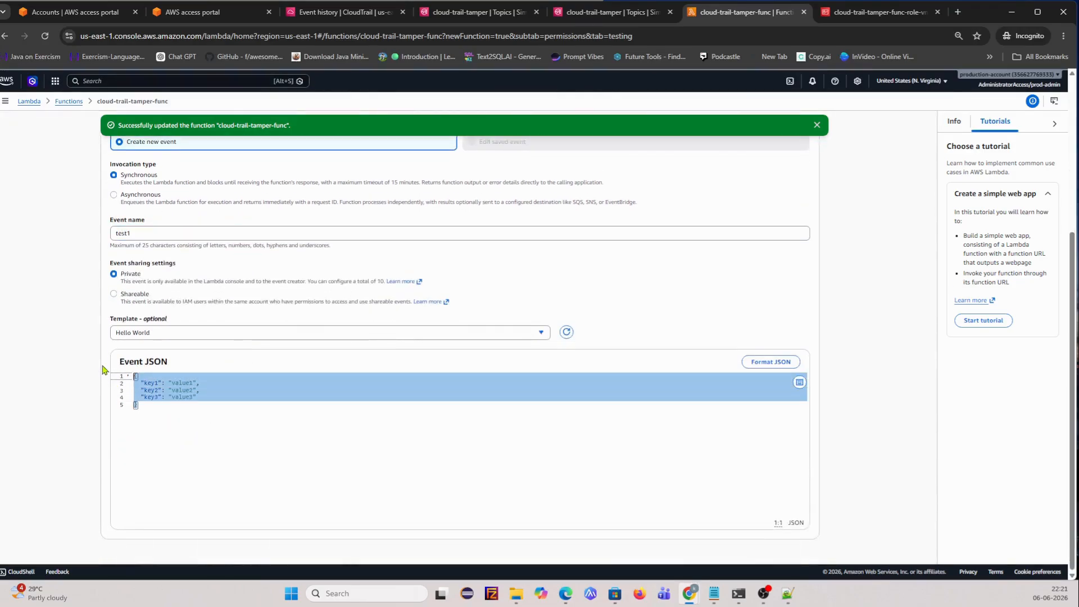
{"action": "key", "text": "BackSpace"}
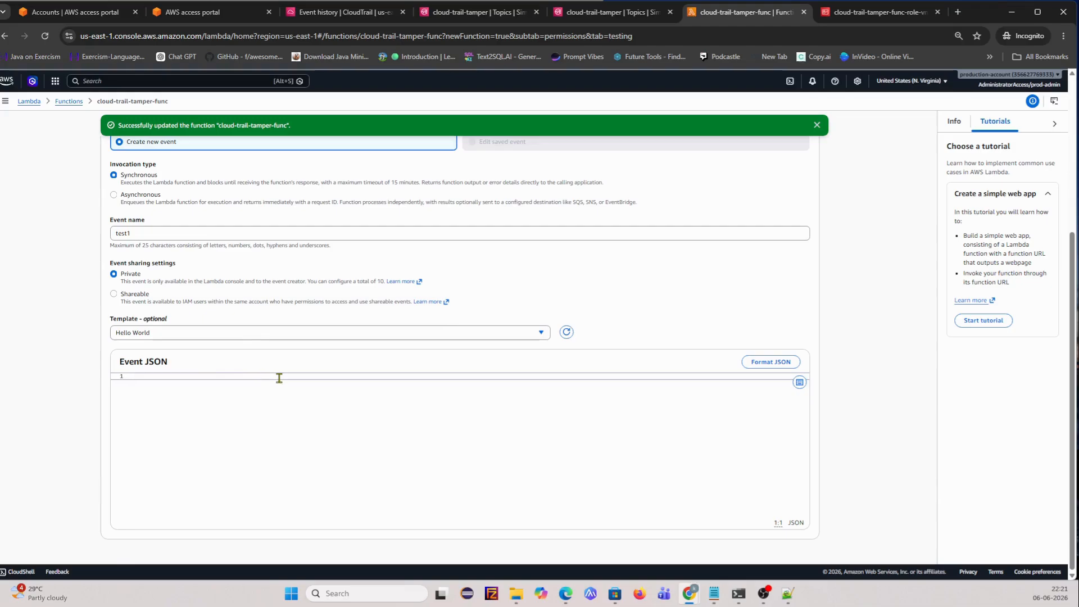
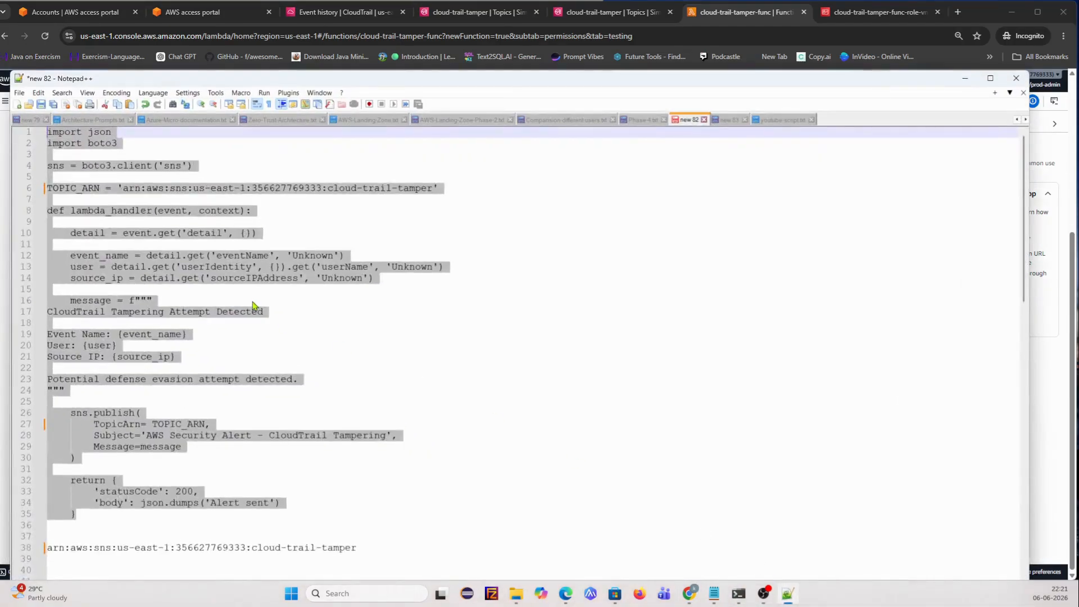
- Scroll the Notepad++ notes past the Lambda code to the sample CloudTrail StopLogging event JSON
{"action": "scroll", "coordinate": [255, 305], "scroll_direction": "down", "scroll_amount": 4}
{"action": "scroll", "coordinate": [255, 305], "scroll_direction": "down", "scroll_amount": 6}
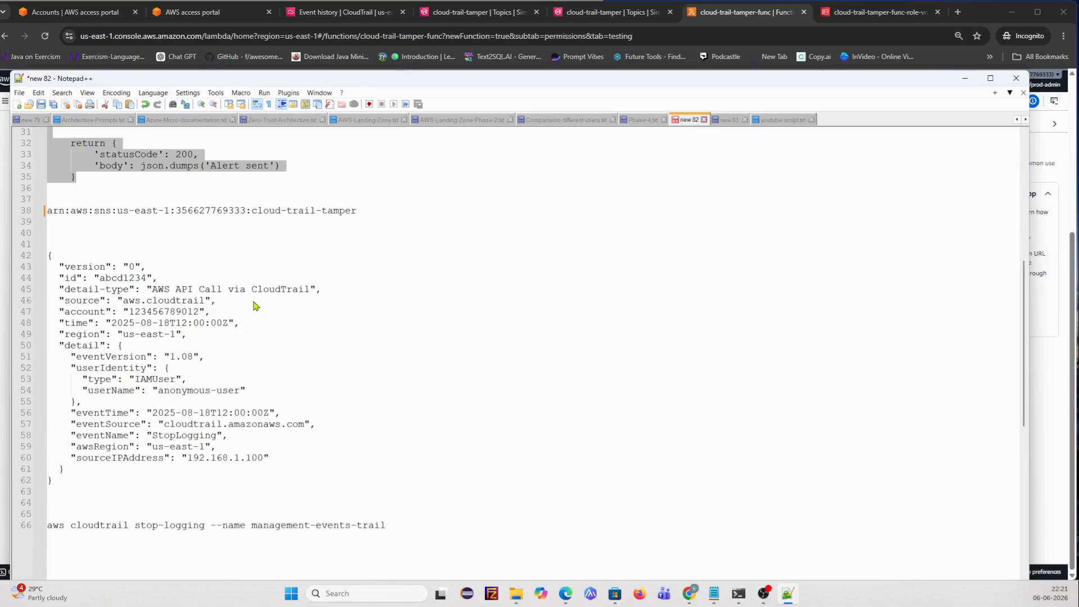
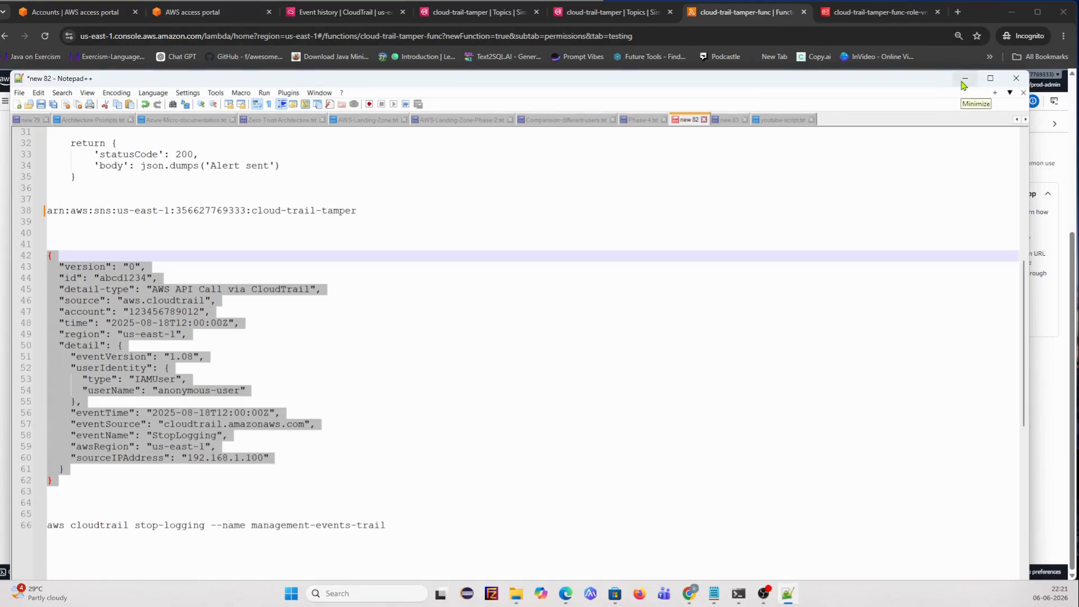
- Minimize Notepad++ and put the cursor in the empty Event JSON editor of test event test1
{"action": "left_click", "coordinate": [964, 79]}
{"action": "left_click", "coordinate": [177, 399]}
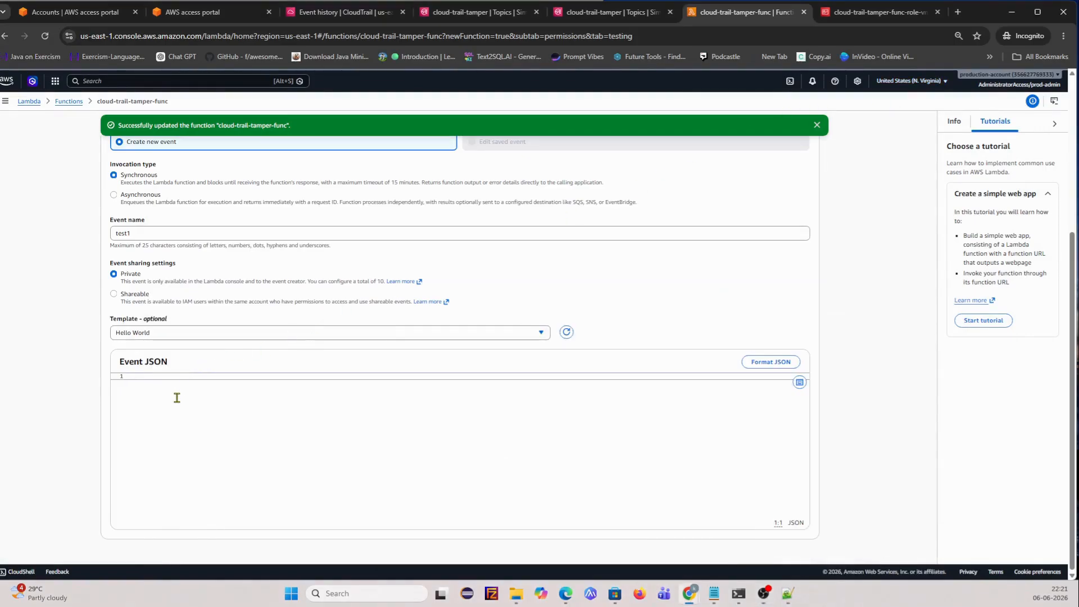
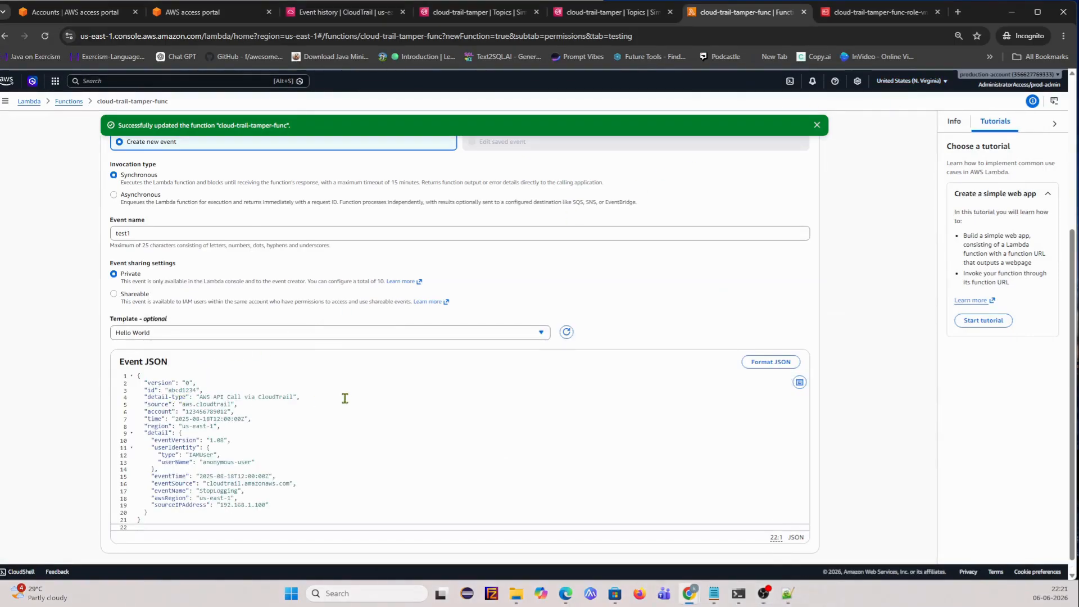
- Run the test1 StopLogging event against cloud-trail-tamper-func from the Test tab
{"action": "scroll", "coordinate": [345, 398], "scroll_direction": "down", "scroll_amount": 1}
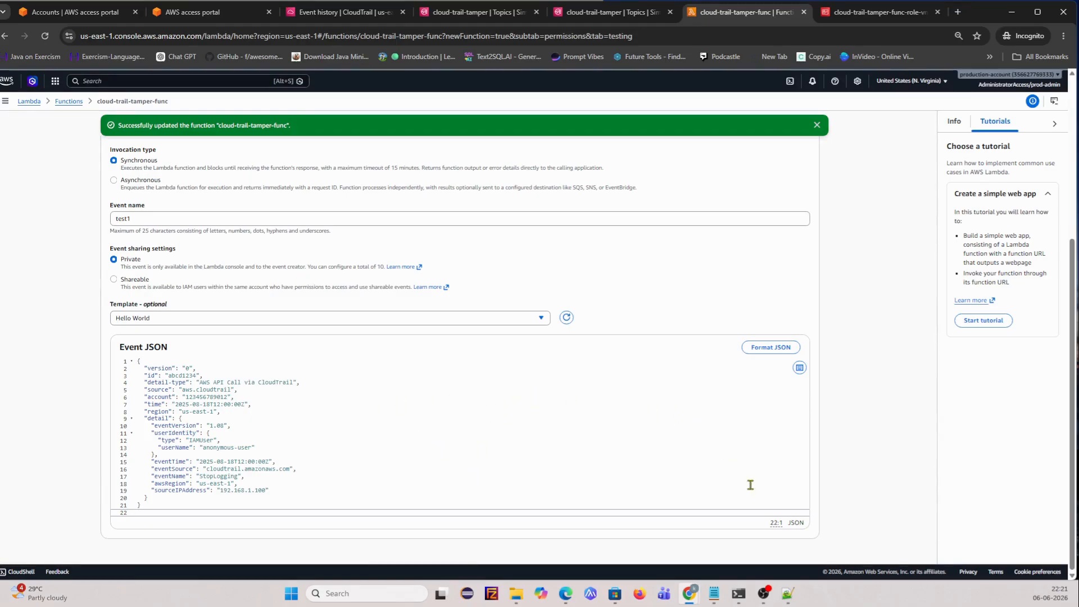
{"action": "scroll", "coordinate": [562, 366], "scroll_direction": "up", "scroll_amount": 4}
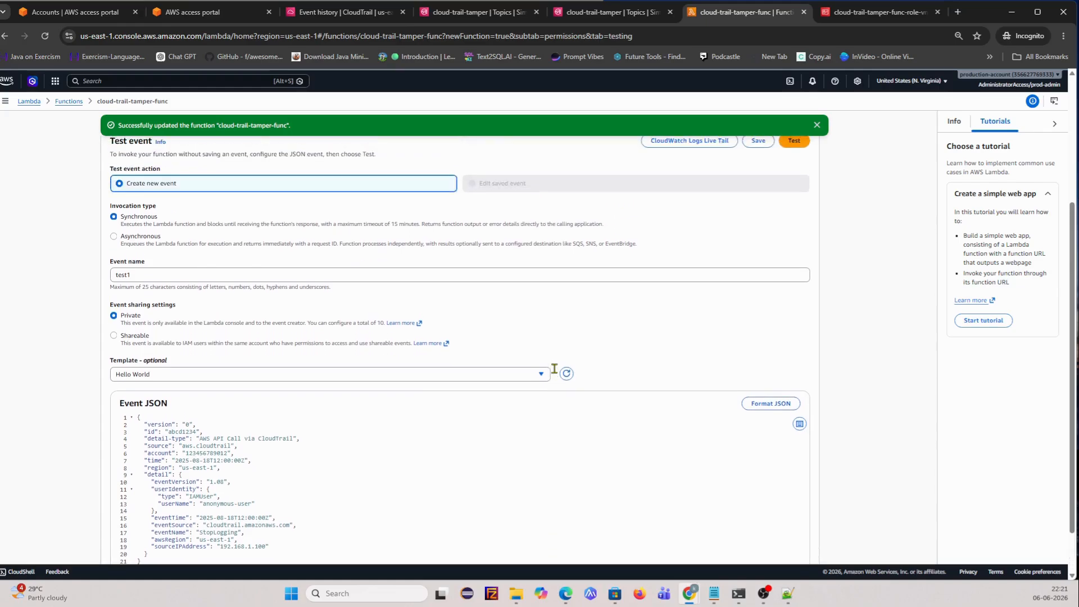
{"action": "left_click", "coordinate": [794, 309]}
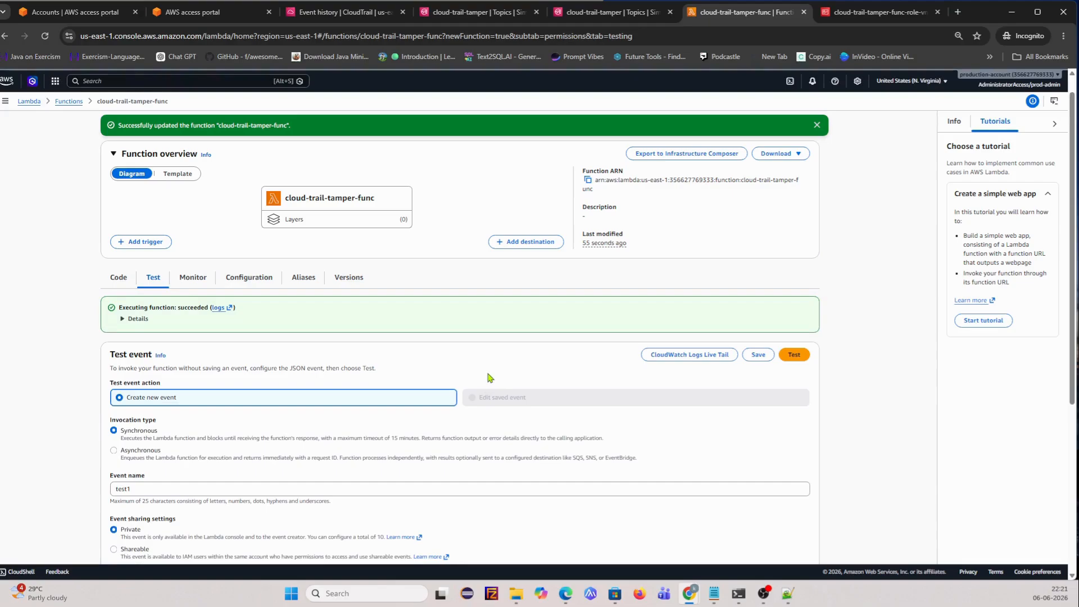
- Expand the succeeded run's details to review status code 200, the 'Alert sent' body and log output
{"action": "left_click", "coordinate": [121, 319]}
{"action": "scroll", "coordinate": [275, 405], "scroll_direction": "down", "scroll_amount": 1}
{"action": "scroll", "coordinate": [258, 392], "scroll_direction": "down", "scroll_amount": 2}
{"action": "scroll", "coordinate": [257, 392], "scroll_direction": "up", "scroll_amount": 2}
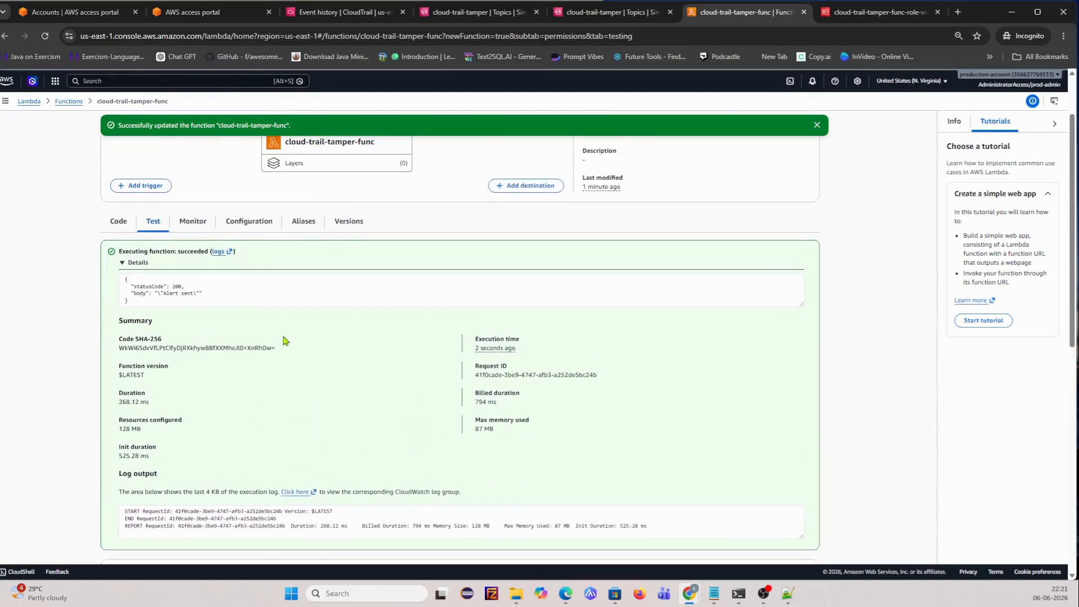
{"action": "scroll", "coordinate": [320, 403], "scroll_direction": "down", "scroll_amount": 3}
{"action": "scroll", "coordinate": [321, 402], "scroll_direction": "up", "scroll_amount": 5}
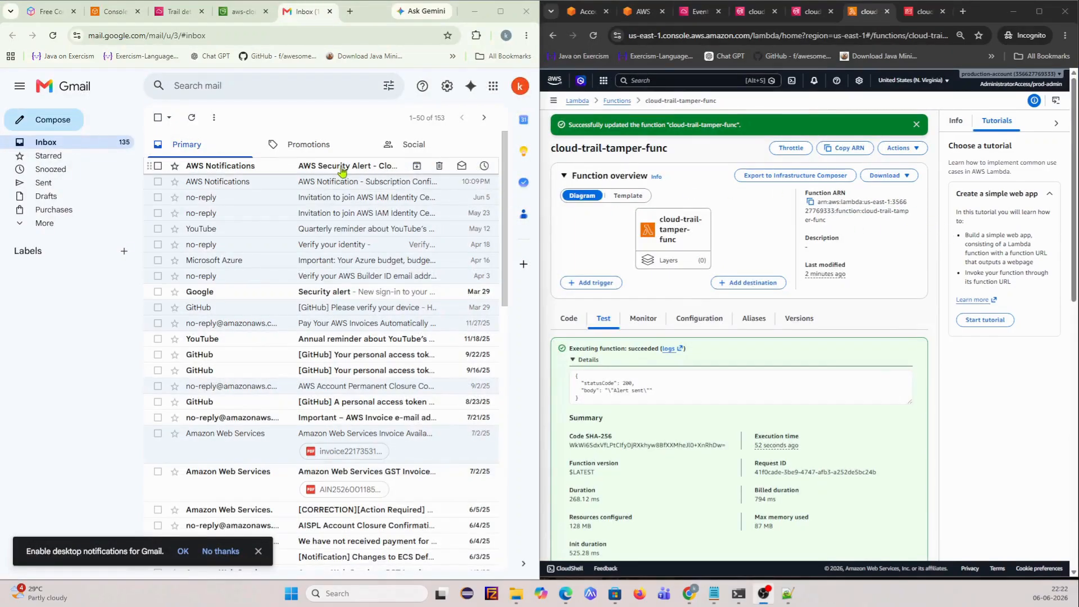
- Read the CloudTrail Tampering alert email's StopLogging details, then switch to the CloudTrail logs bucket tab
{"action": "left_click", "coordinate": [344, 169]}
{"action": "left_click_drag", "start_coordinate": [268, 273], "coordinate": [186, 224]}
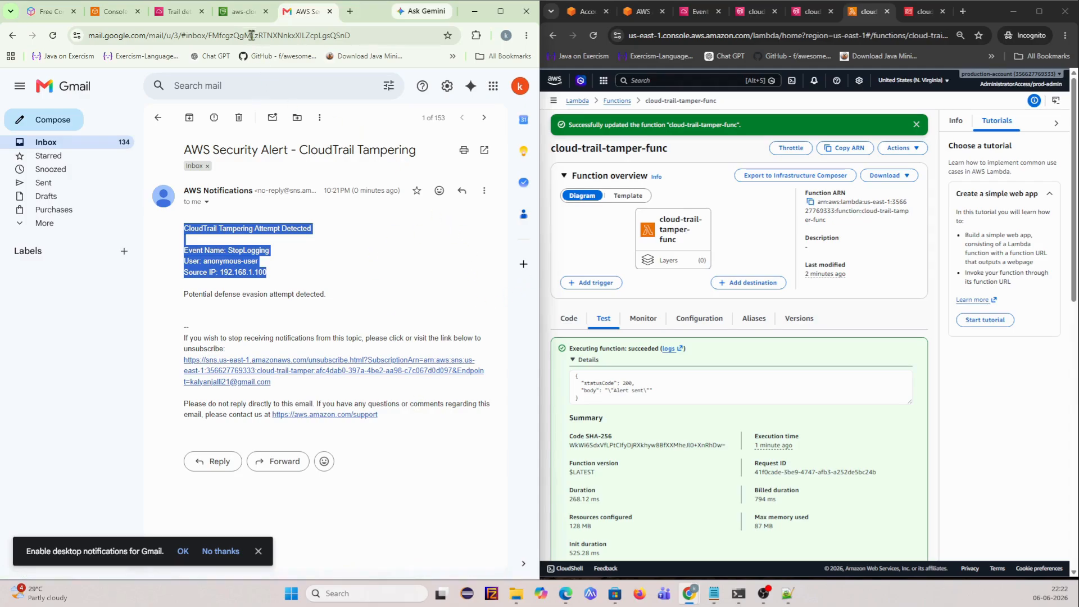
{"action": "left_click", "coordinate": [244, 11]}
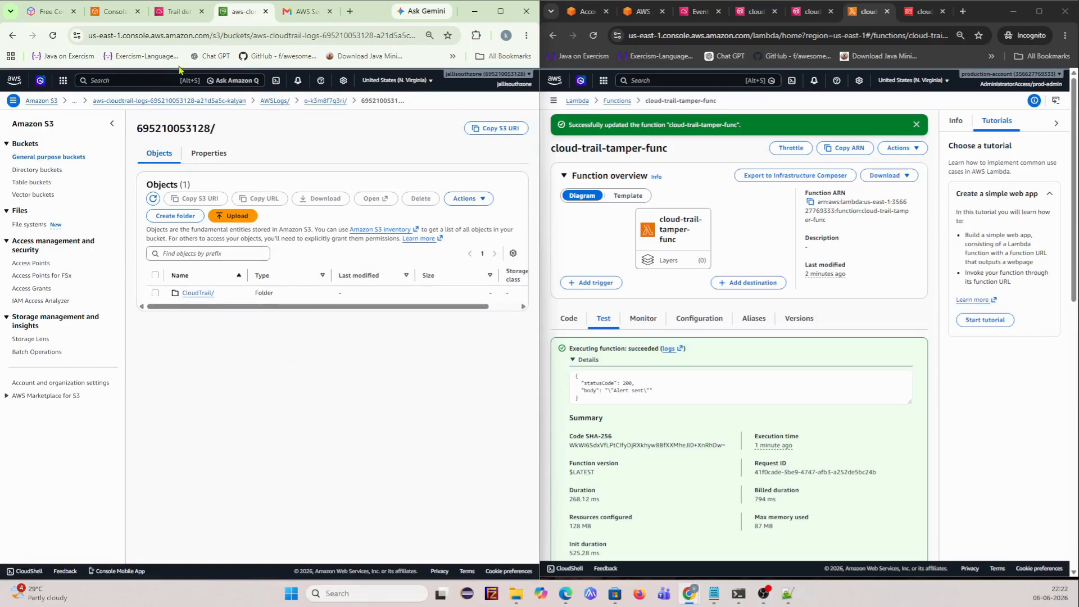
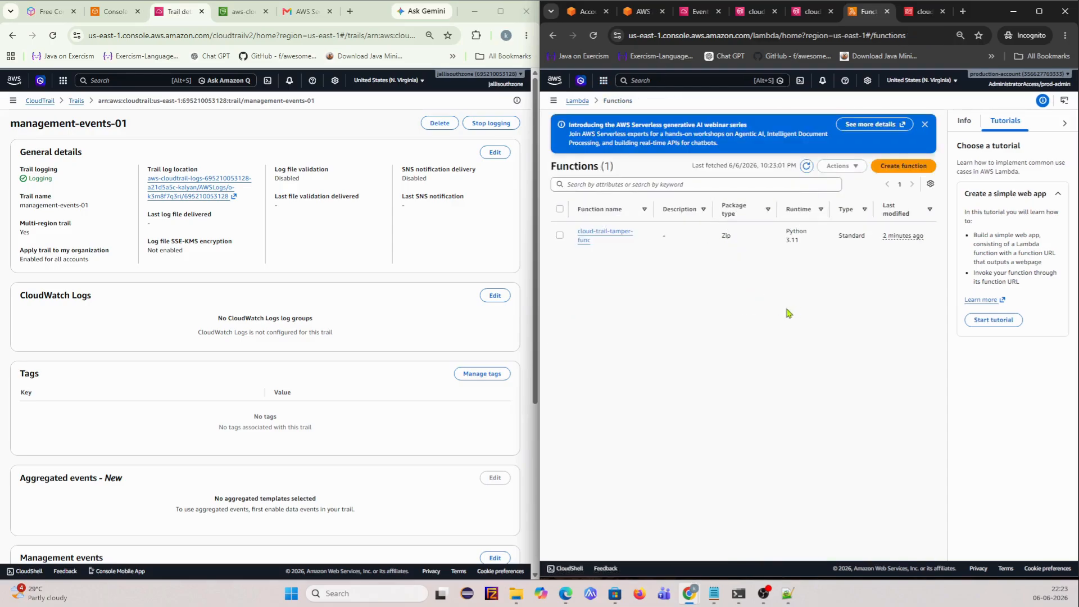
- Search 'event bri' and open Amazon EventBridge in a new tab of the maximized console window
{"action": "left_click", "coordinate": [683, 80]}
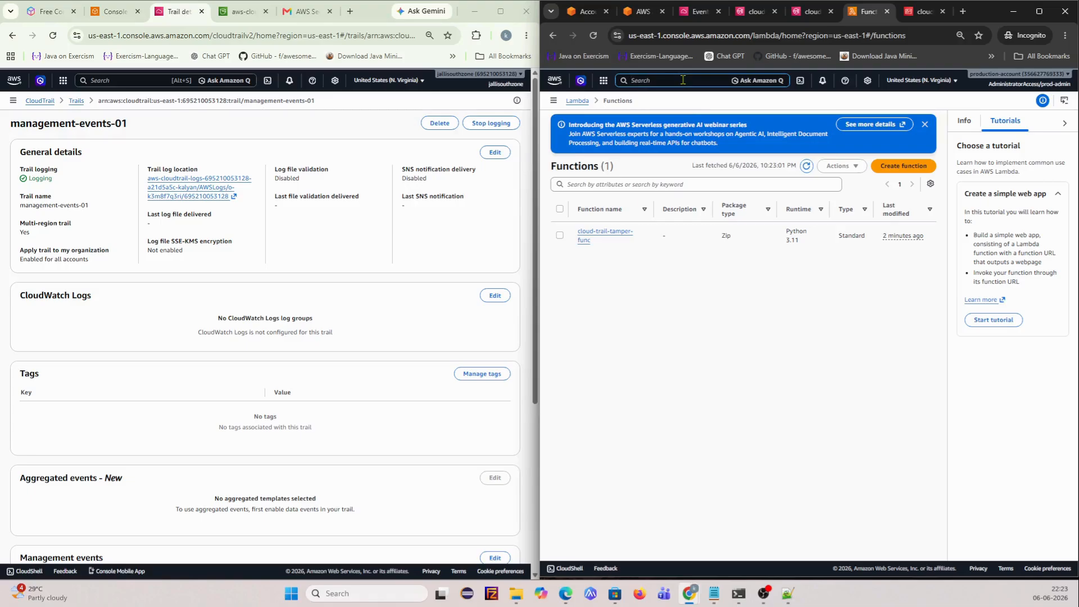
{"action": "type", "text": "event bri"}
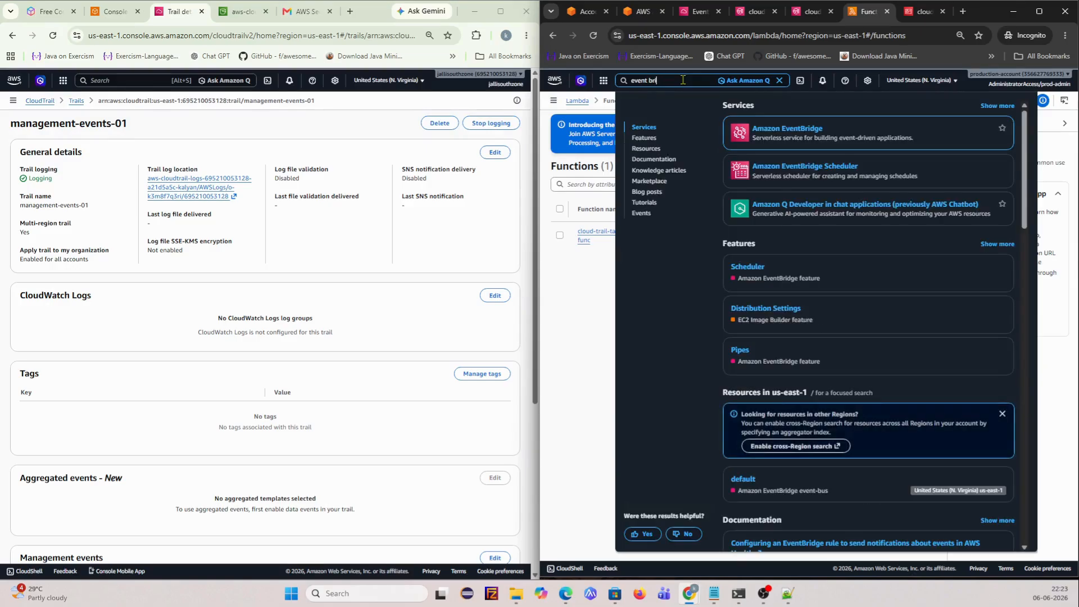
{"action": "right_click", "coordinate": [805, 132]}
{"action": "left_click", "coordinate": [843, 141]}
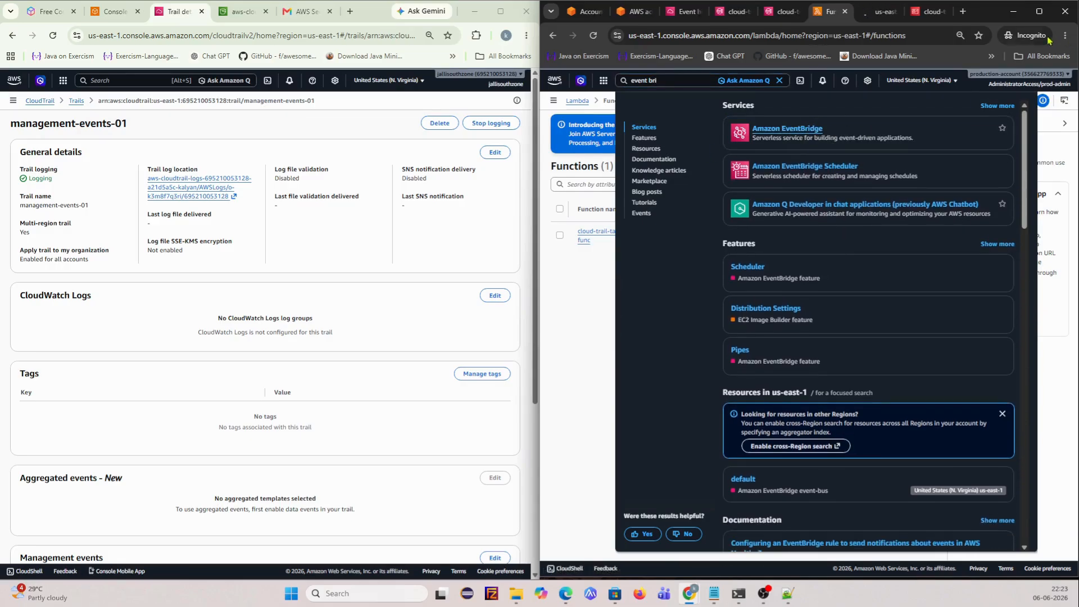
{"action": "left_click", "coordinate": [1039, 11]}
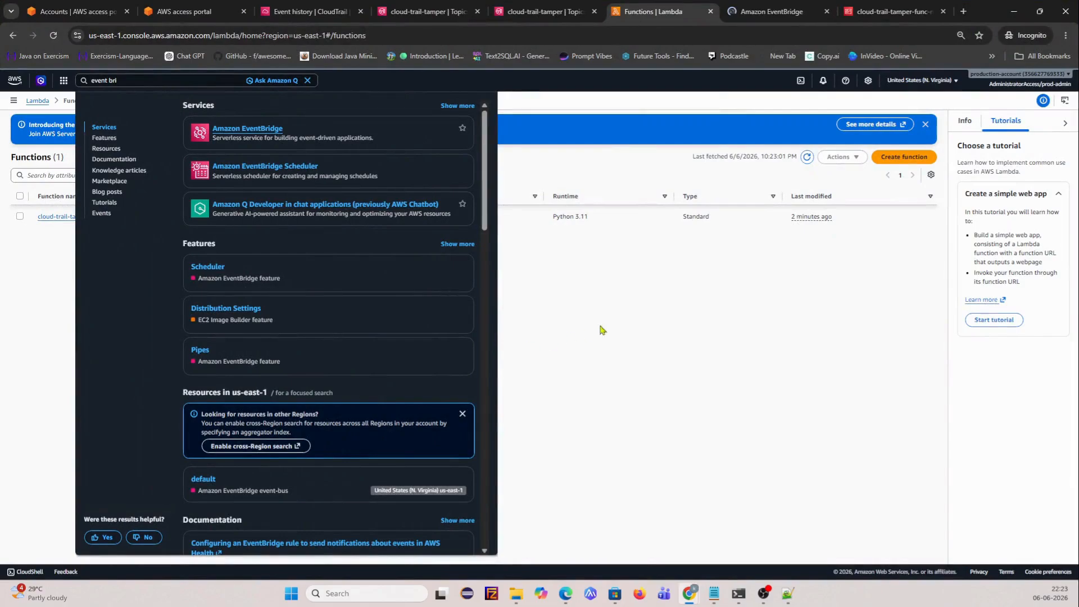
{"action": "left_click", "coordinate": [693, 302]}
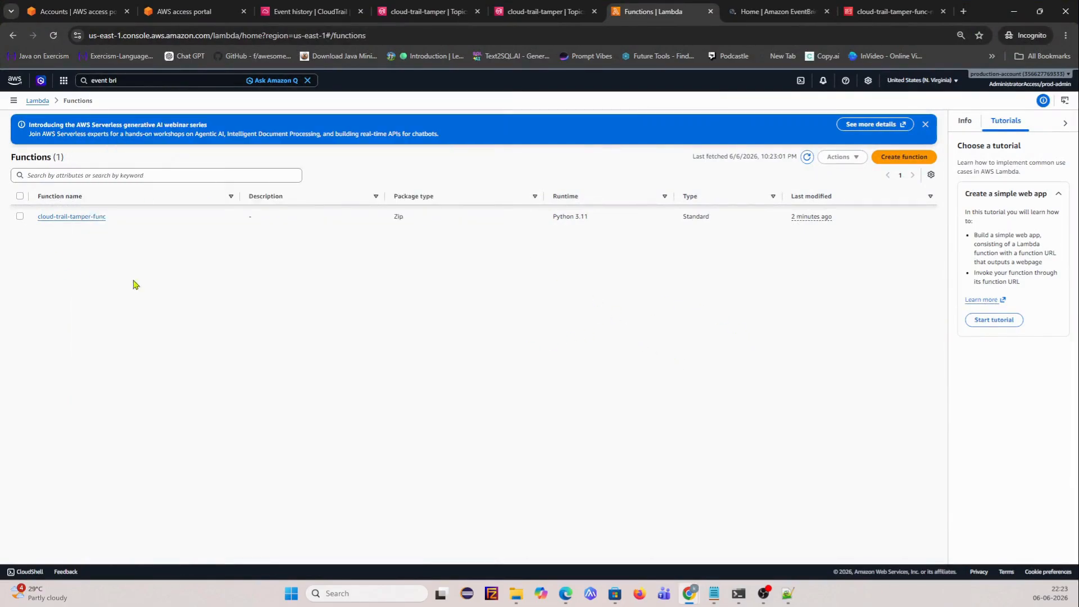
{"action": "left_click", "coordinate": [770, 13]}
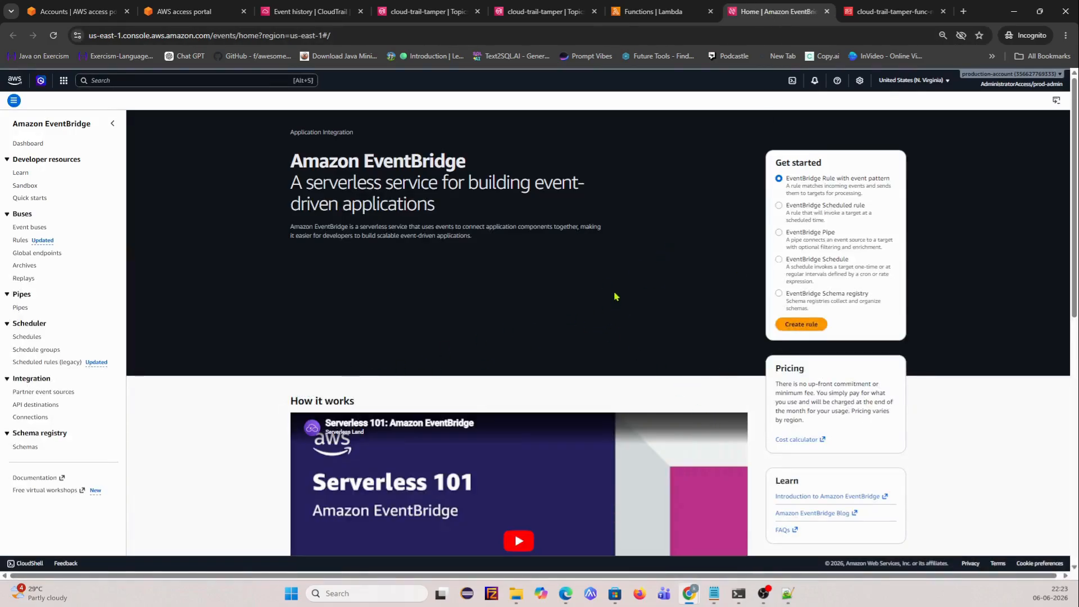
- Start a new EventBridge rule, dismiss the Triggering events tip, and list AWS service events
{"action": "left_click", "coordinate": [802, 325]}
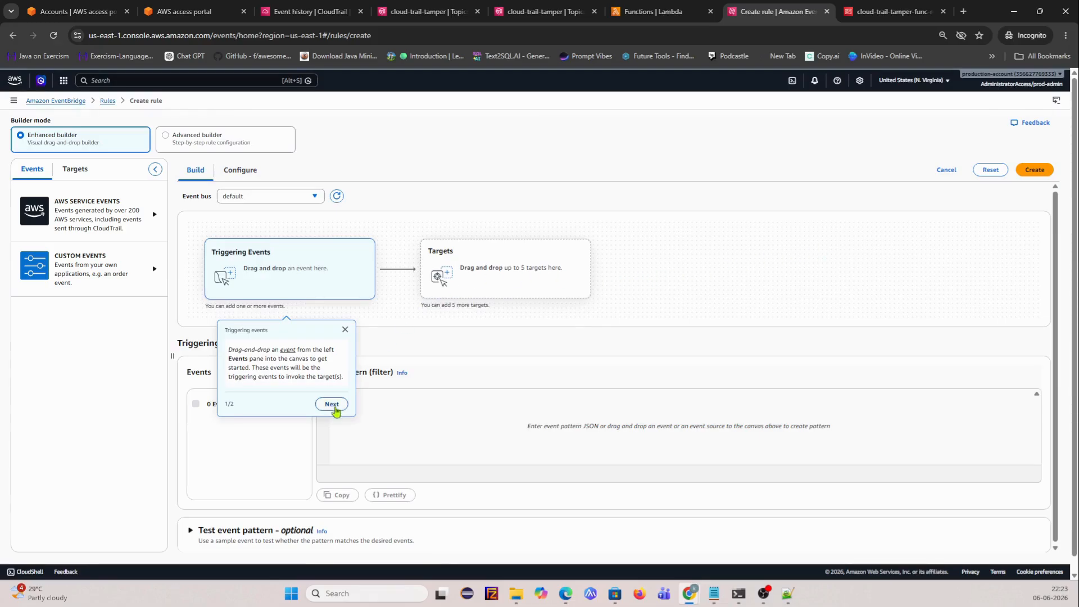
{"action": "left_click", "coordinate": [345, 330]}
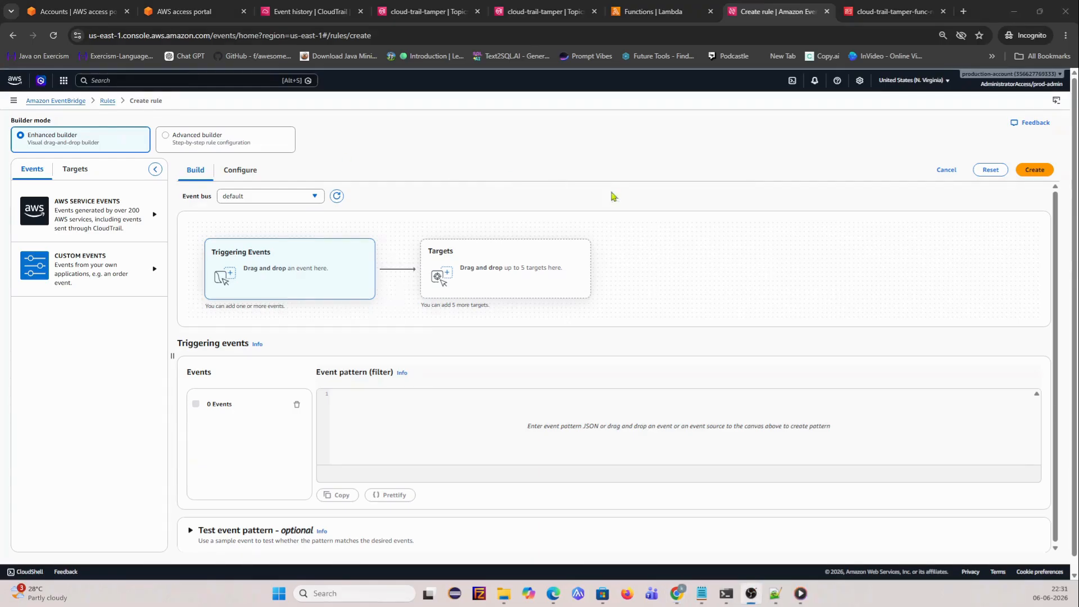
{"action": "left_click", "coordinate": [1033, 170]}
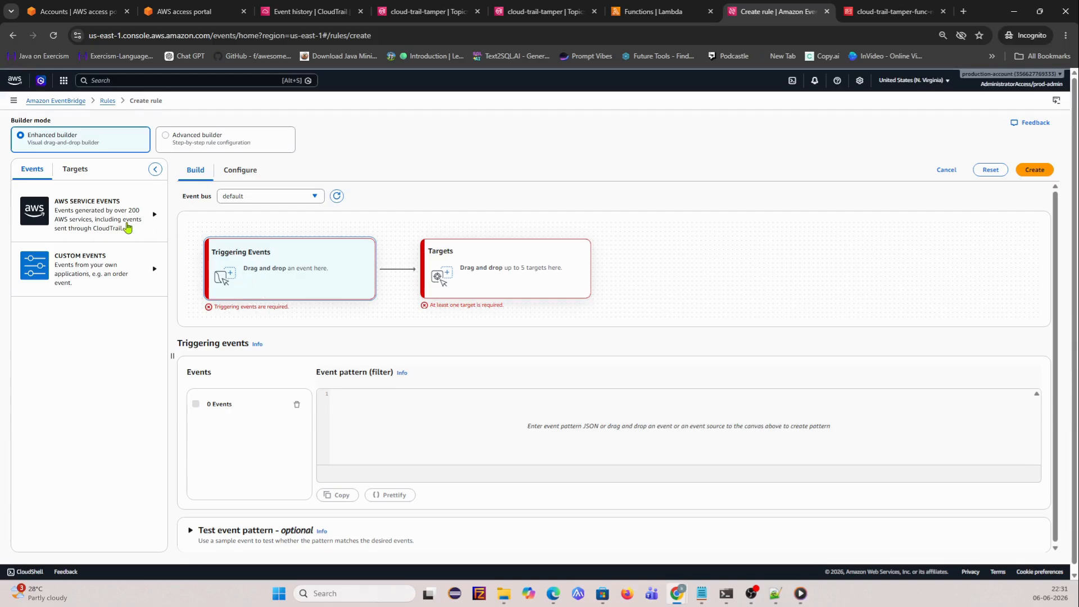
{"action": "left_click", "coordinate": [152, 219]}
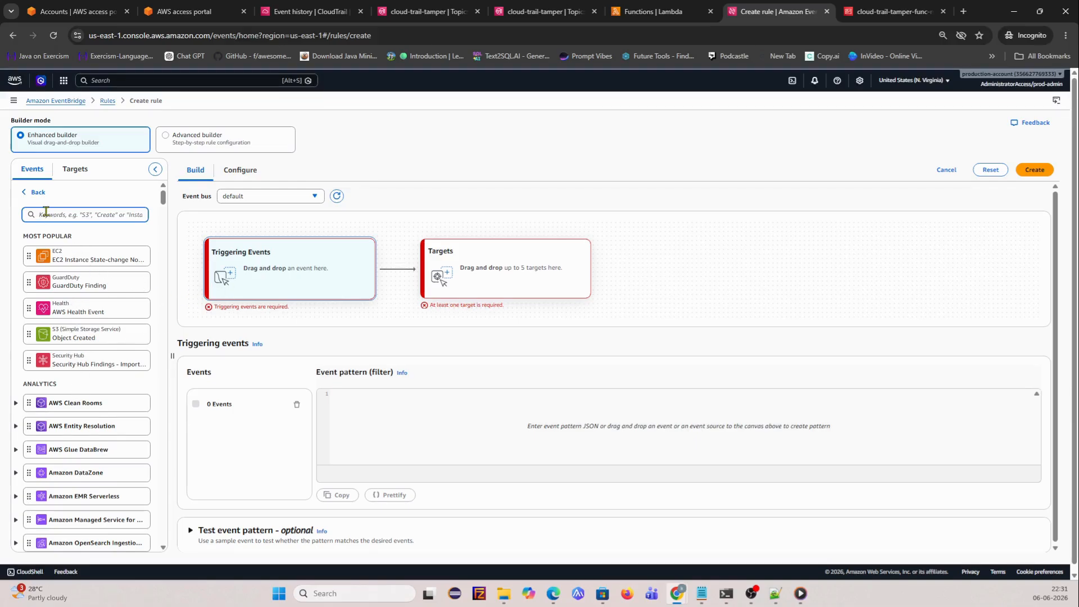
- Add 'AWS API Call via CloudTrail' as trigger and paste the StopLogging/DeleteTrail event pattern
{"action": "type", "text": "ap"}
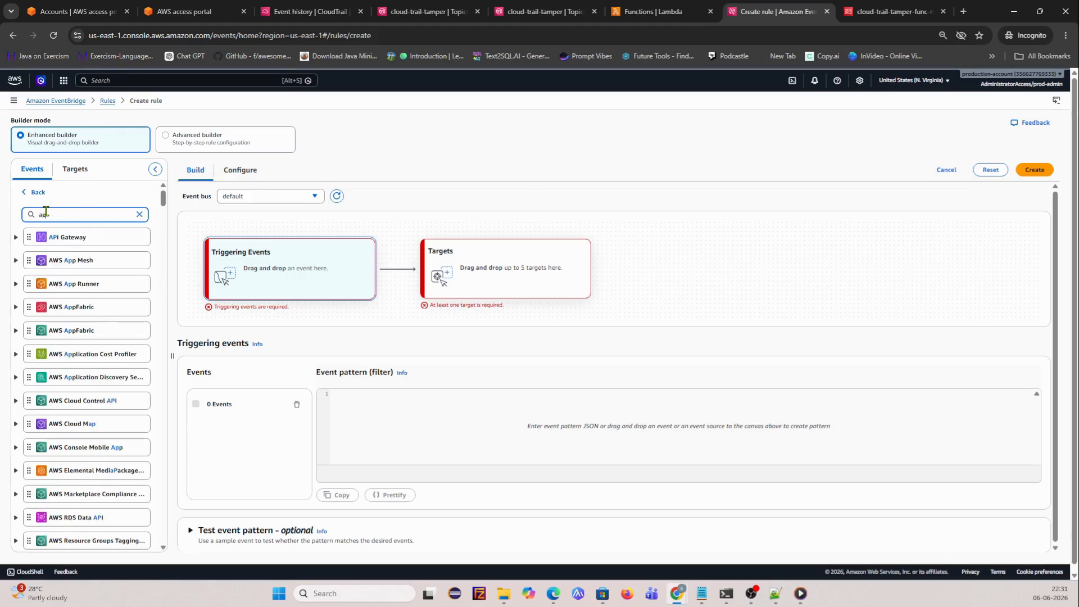
{"action": "type", "text": "i"}
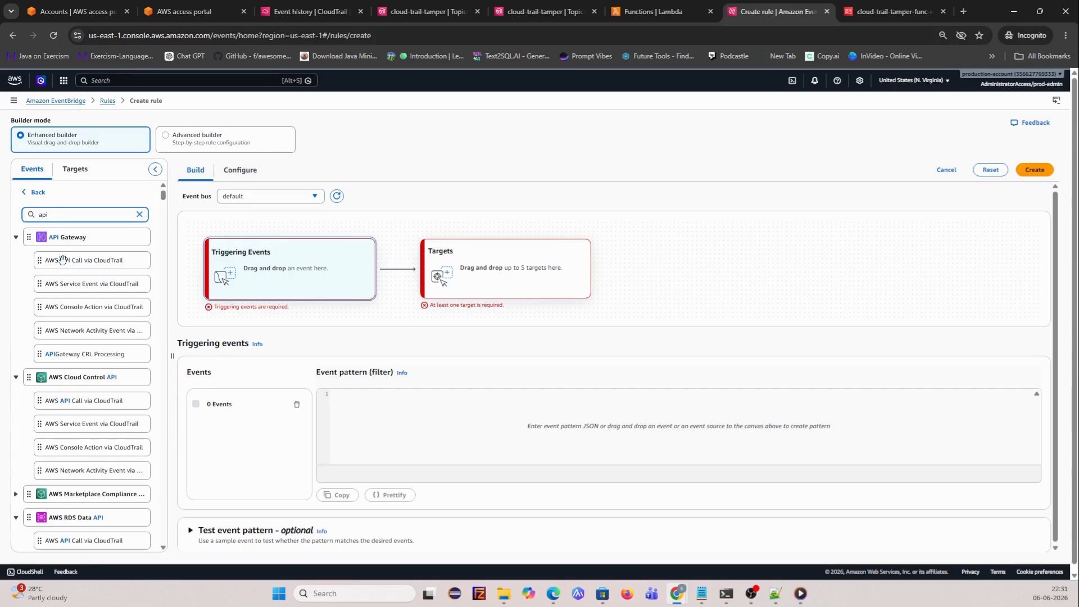
{"action": "left_click_drag", "start_coordinate": [182, 277], "coordinate": [290, 268]}
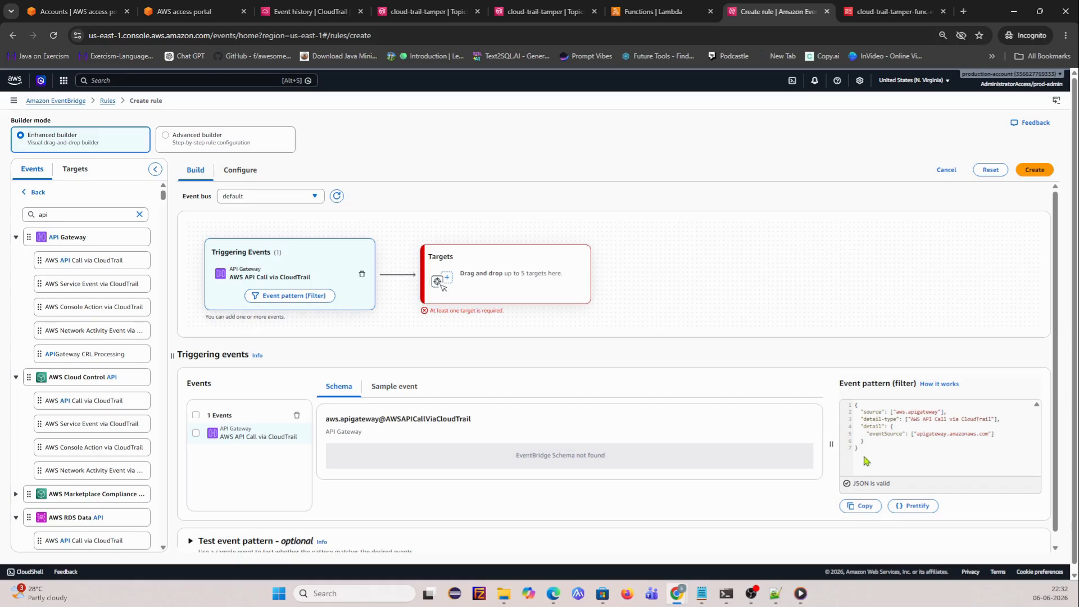
{"action": "left_click_drag", "start_coordinate": [865, 458], "coordinate": [838, 400]}
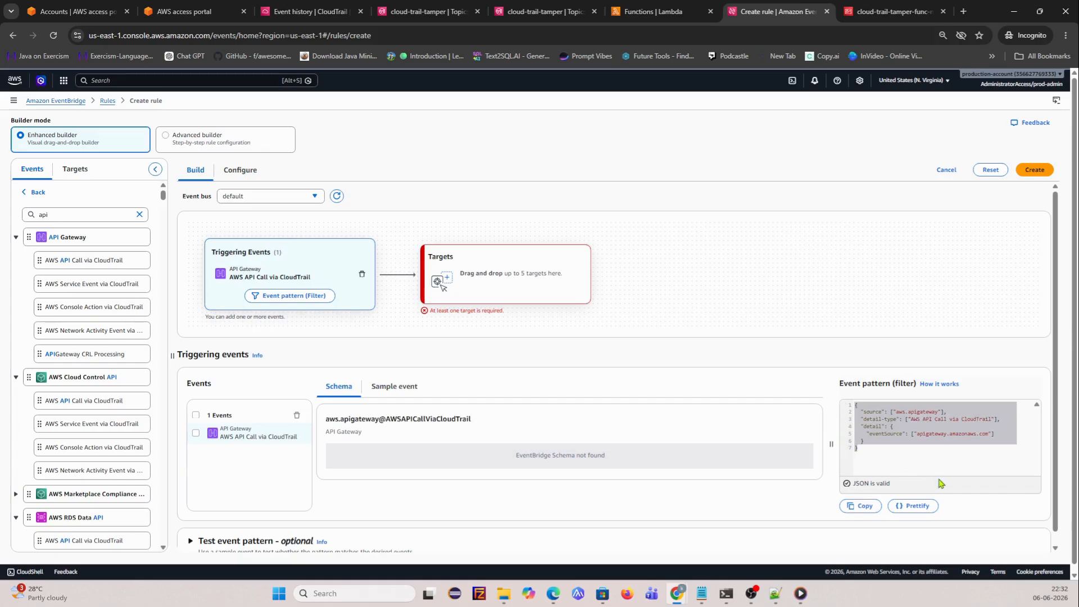
{"action": "key", "text": "BackSpace"}
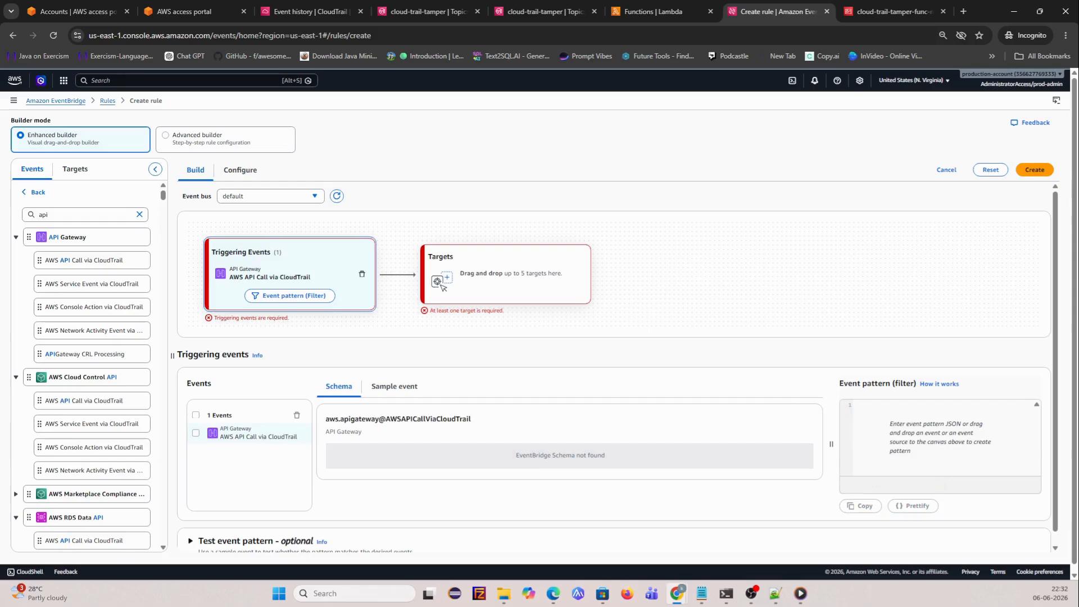
{"action": "key", "text": "alt+Tab"}
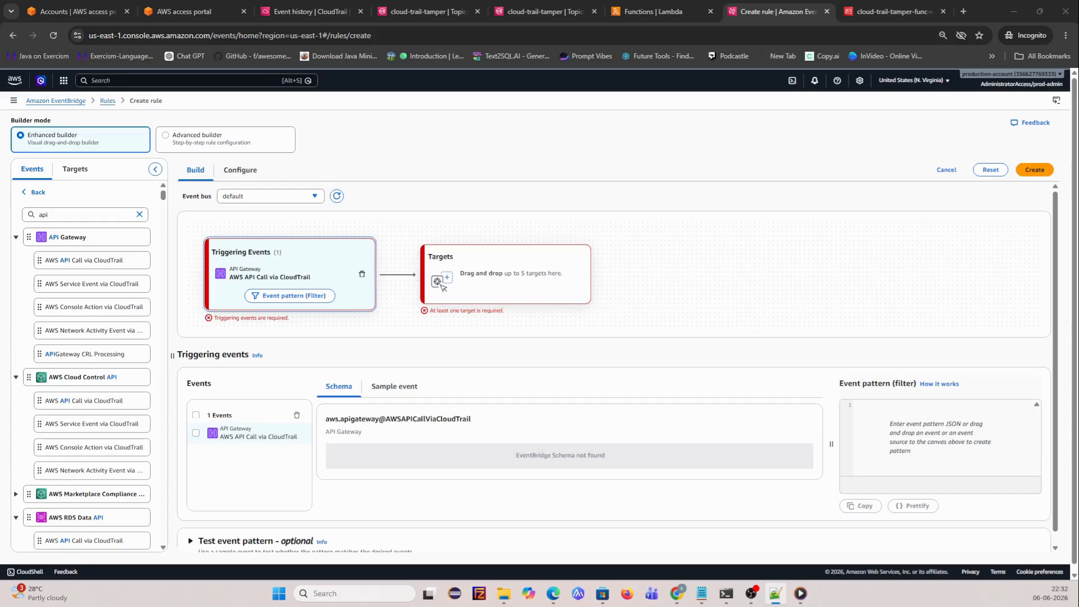
{"action": "left_click", "coordinate": [912, 409]}
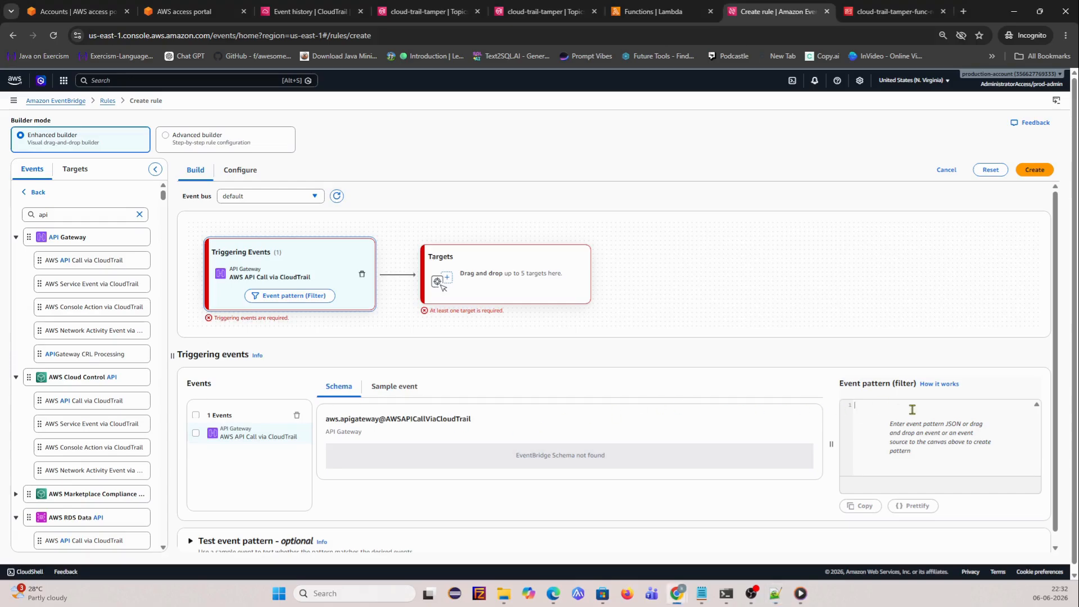
{"action": "type", "text": "{   \"source\": [\"aws.cloudtrail\"],   \"detail-type\": [\"AWS API Call via CloudTrail\"],   \"detail\": {     \"eventSource\": [\"cloudtrail.amazonaws.com\"],     \"eventName\": [       \"StopLogging\",       \"DeleteTrail\"     ]   } }"}
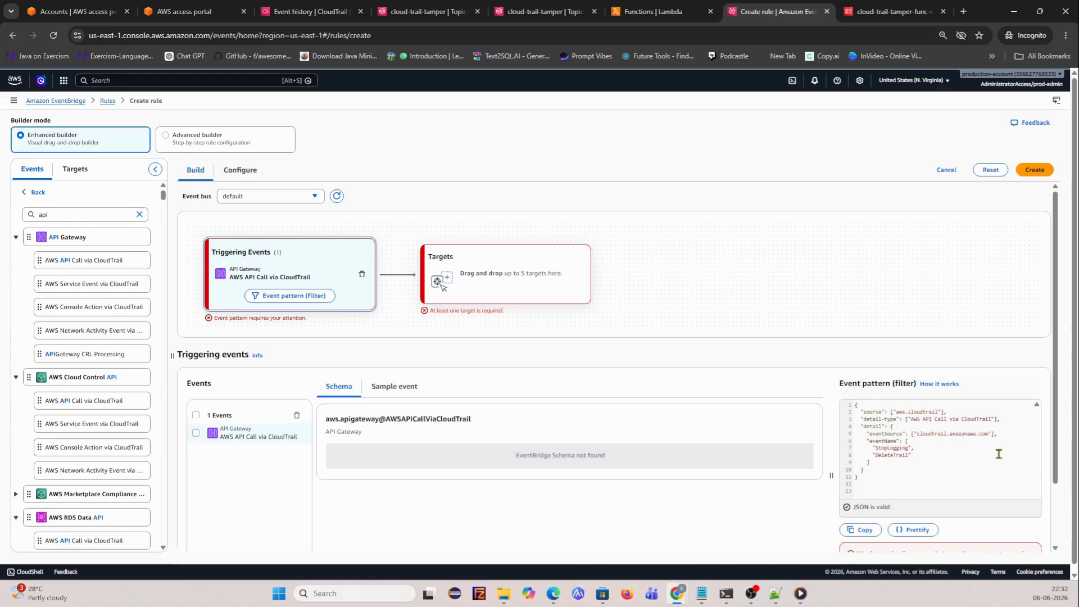
- Accept overwriting triggering events from the pattern, then bring up the rule's target choices
{"action": "scroll", "coordinate": [916, 458], "scroll_direction": "down", "scroll_amount": 1}
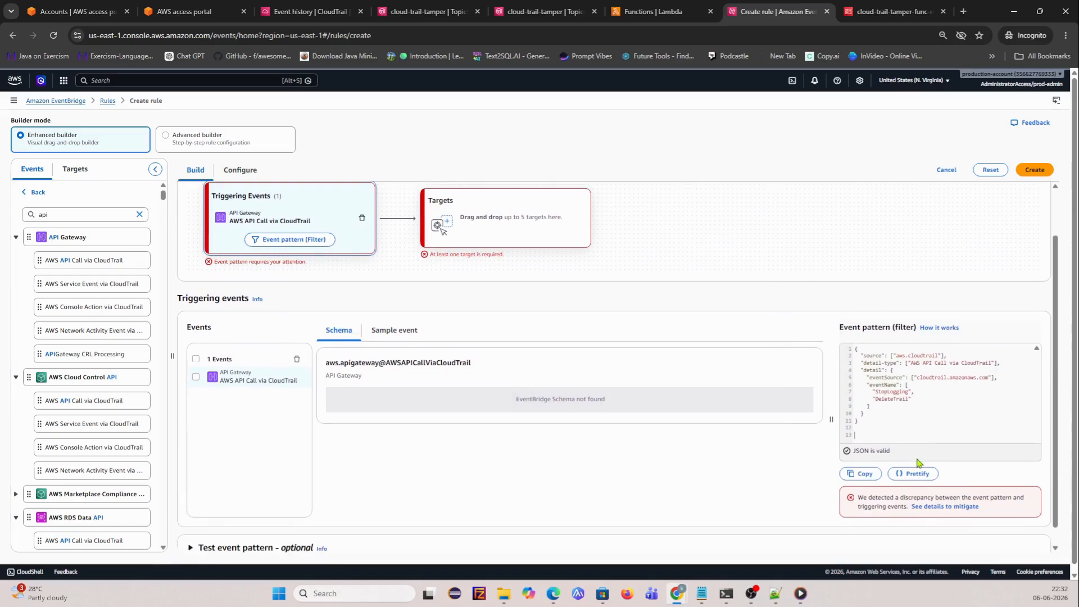
{"action": "left_click", "coordinate": [945, 507]}
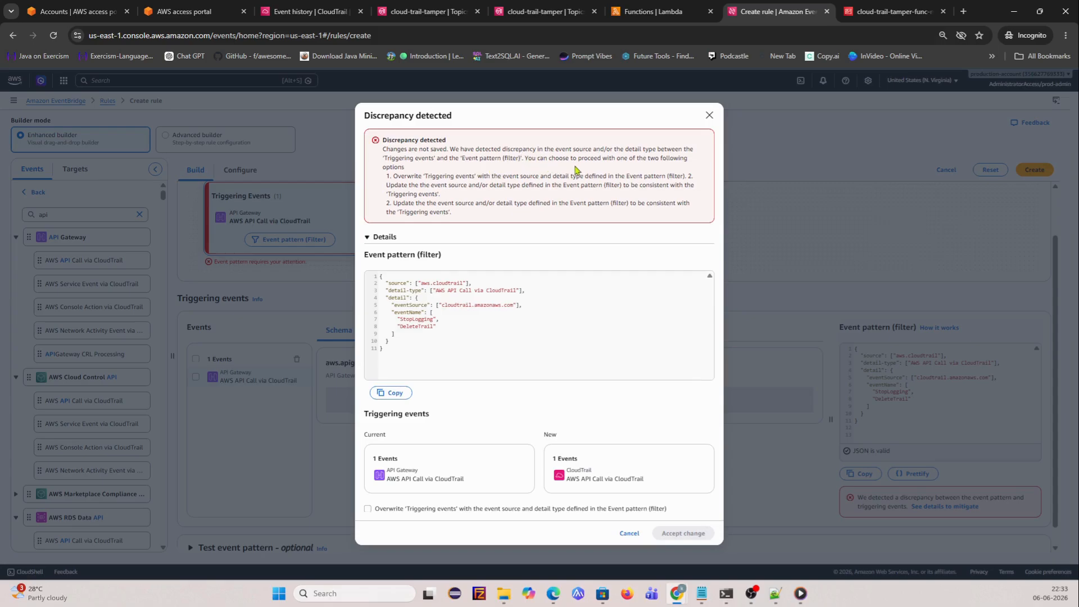
{"action": "left_click", "coordinate": [436, 509]}
{"action": "left_click", "coordinate": [672, 534]}
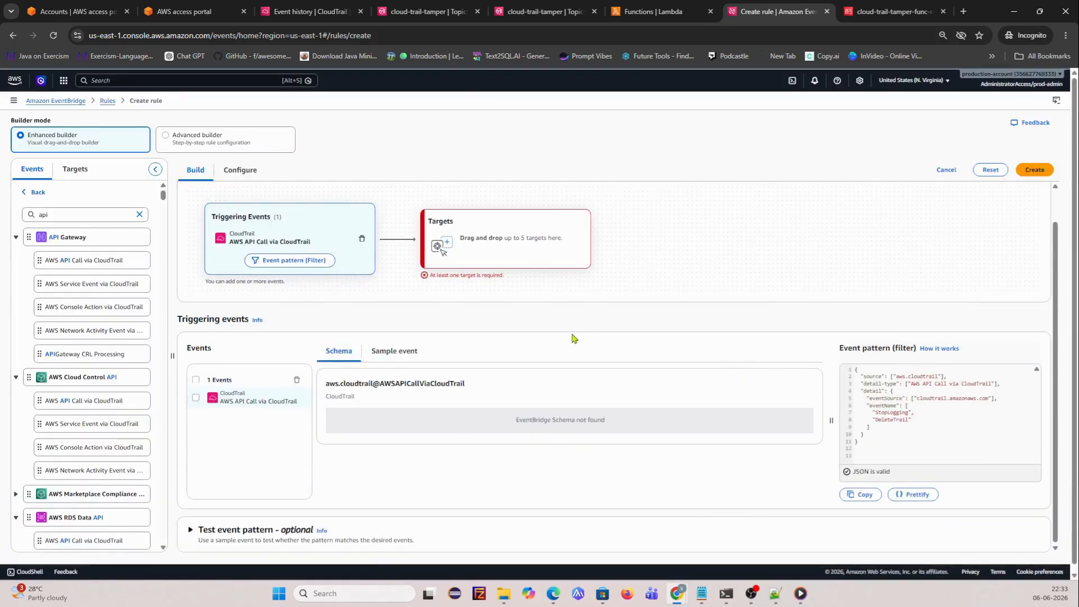
{"action": "left_click", "coordinate": [444, 253]}
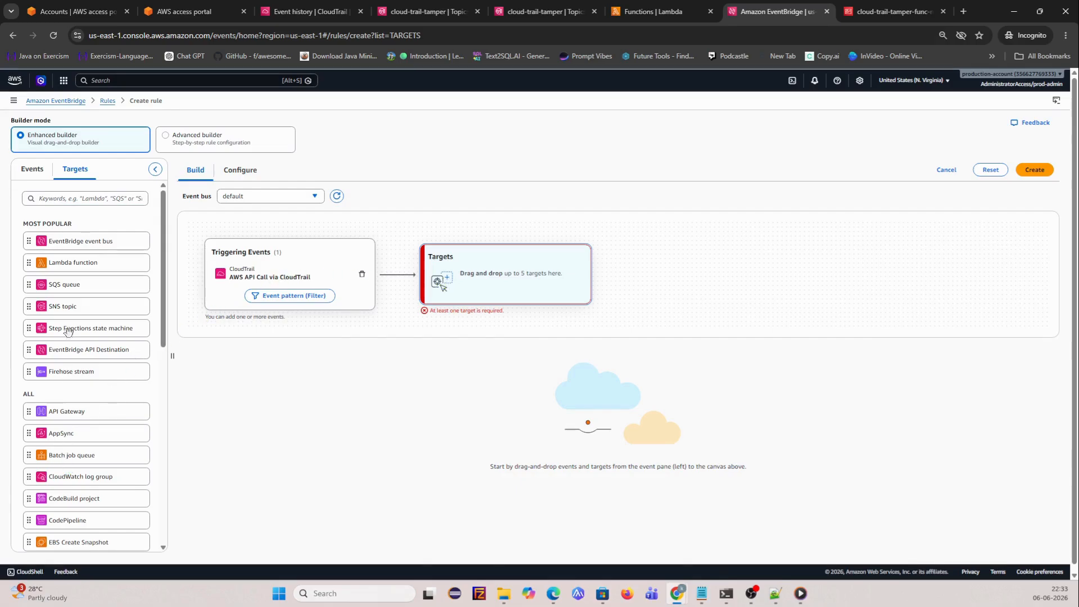
- Add a Lambda target set to function cloud-trail-tamper-func and submit to reach the Configure tab
{"action": "left_click_drag", "start_coordinate": [74, 265], "coordinate": [511, 285]}
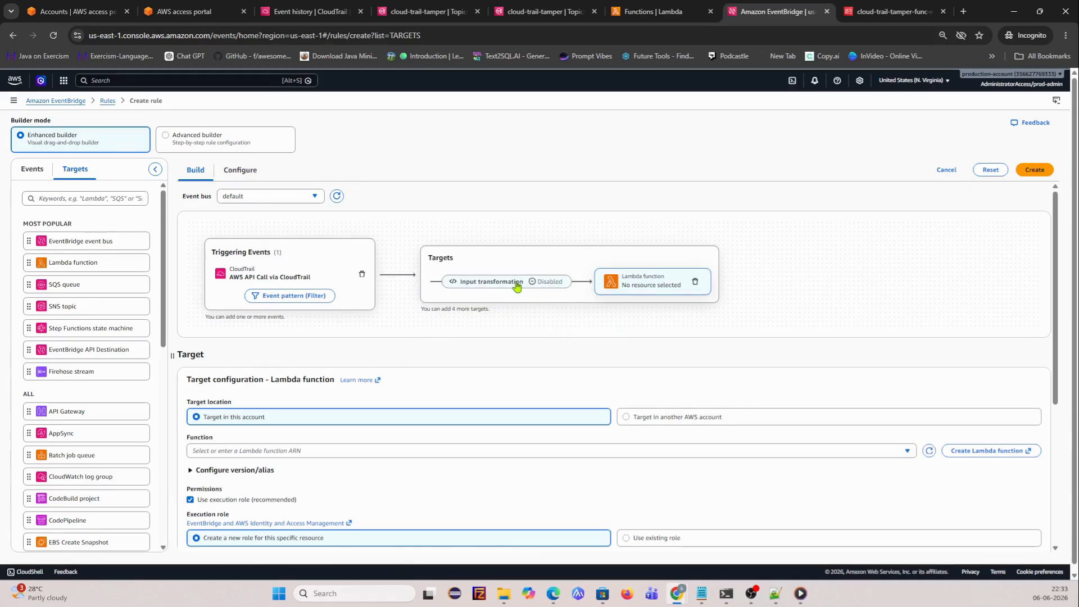
{"action": "scroll", "coordinate": [520, 317], "scroll_direction": "down", "scroll_amount": 2}
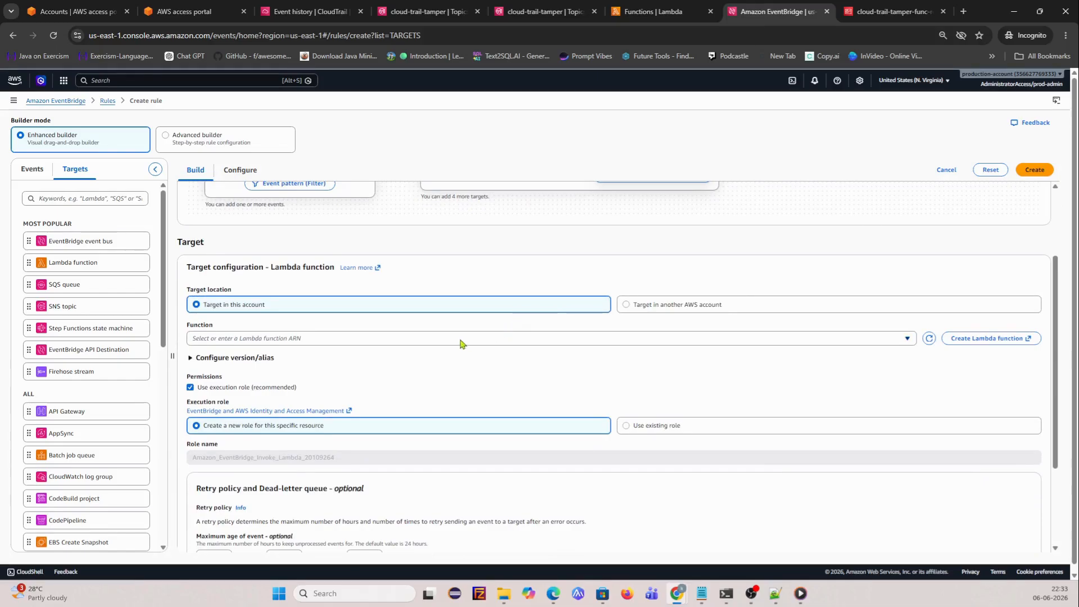
{"action": "scroll", "coordinate": [436, 352], "scroll_direction": "up", "scroll_amount": 2}
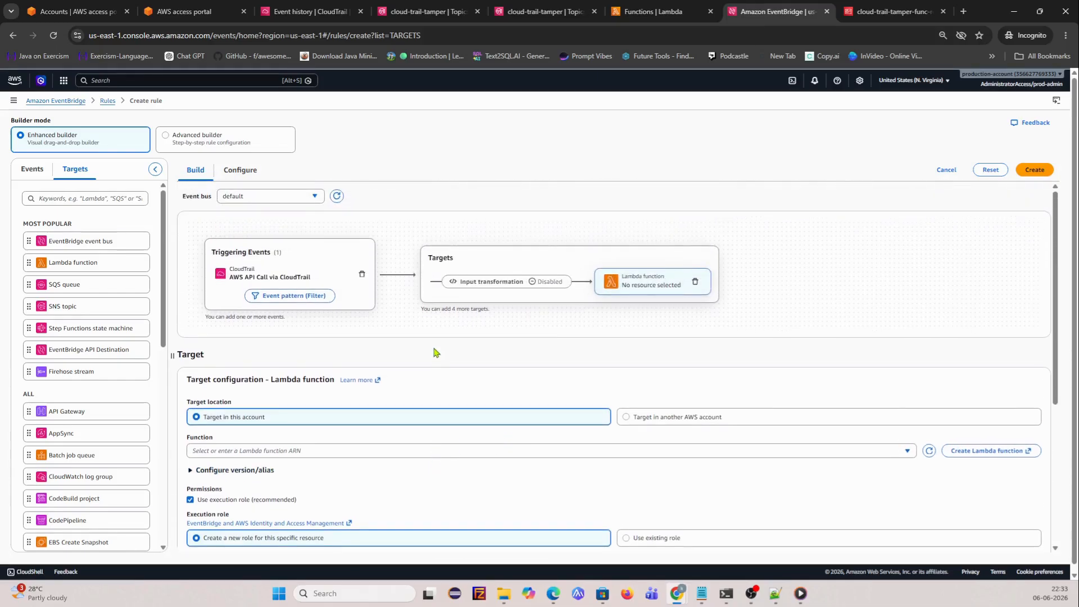
{"action": "scroll", "coordinate": [337, 414], "scroll_direction": "down", "scroll_amount": 1}
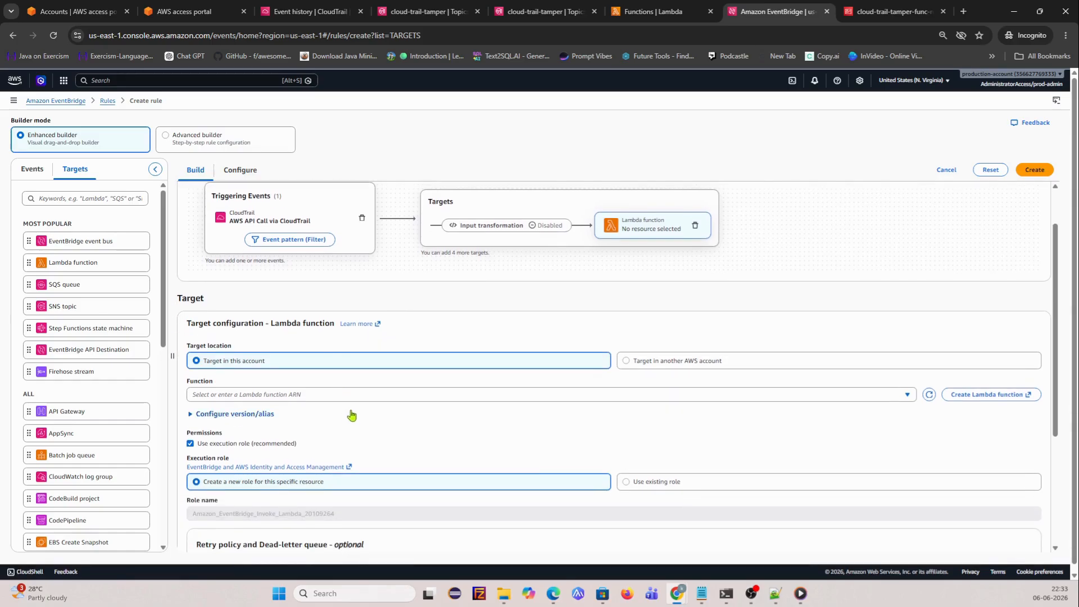
{"action": "left_click", "coordinate": [259, 395]}
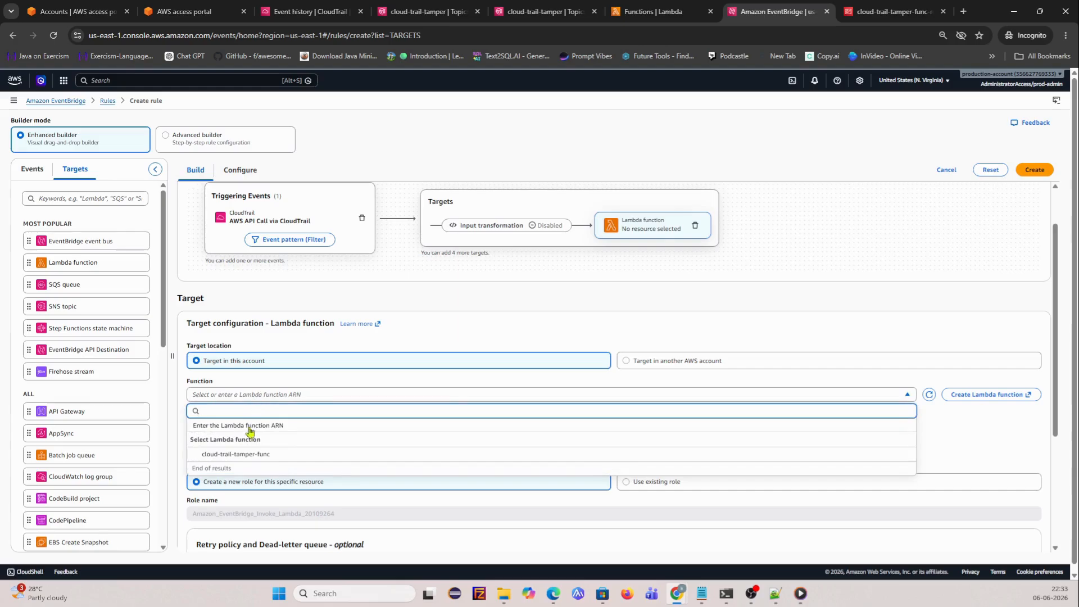
{"action": "left_click", "coordinate": [250, 454]}
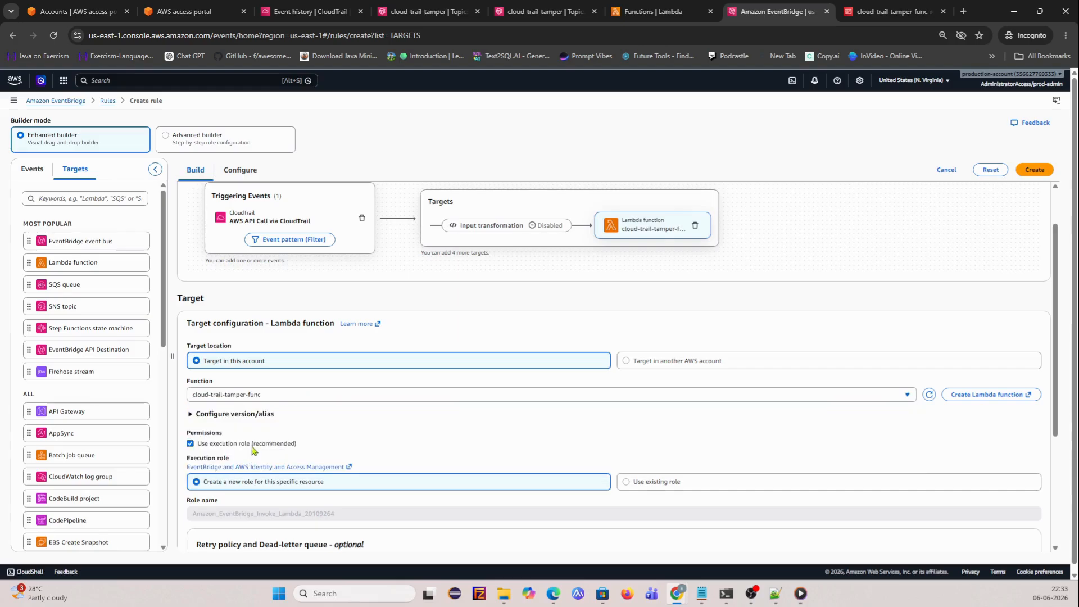
{"action": "scroll", "coordinate": [377, 387], "scroll_direction": "down", "scroll_amount": 2}
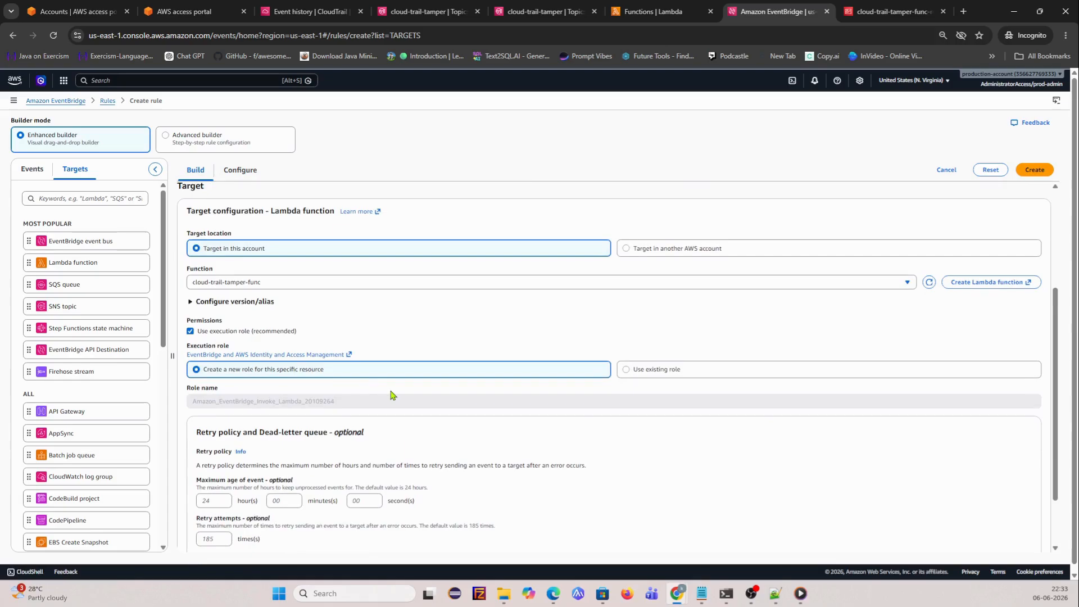
{"action": "scroll", "coordinate": [482, 407], "scroll_direction": "down", "scroll_amount": 1}
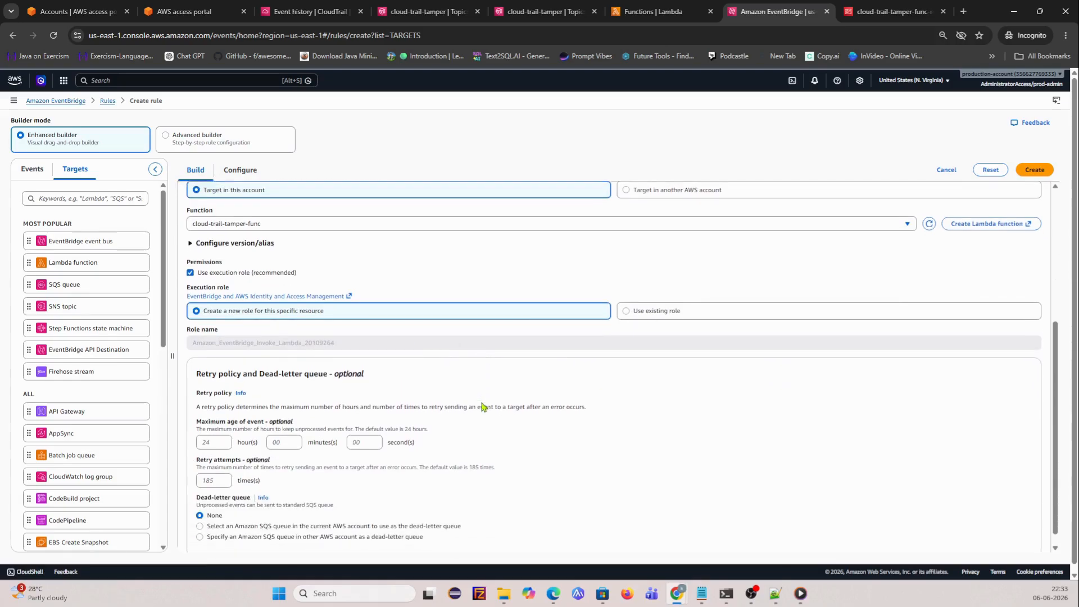
{"action": "scroll", "coordinate": [669, 332], "scroll_direction": "up", "scroll_amount": 5}
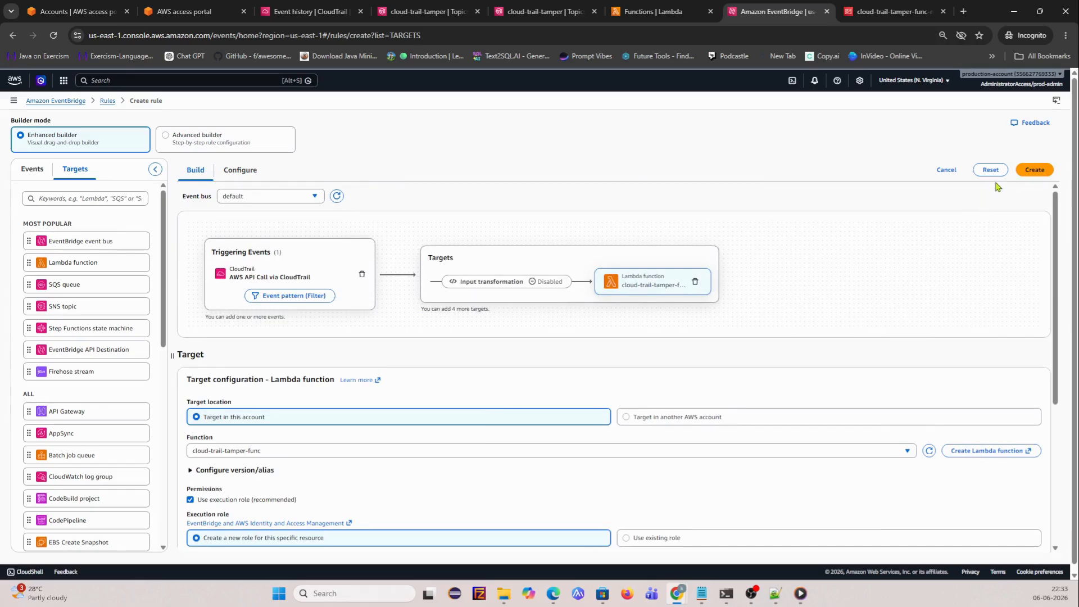
{"action": "left_click", "coordinate": [1033, 170]}
- Name the rule cloud-trail-tampering-event, paste that name as its description, and create it
{"action": "left_click", "coordinate": [239, 253]}
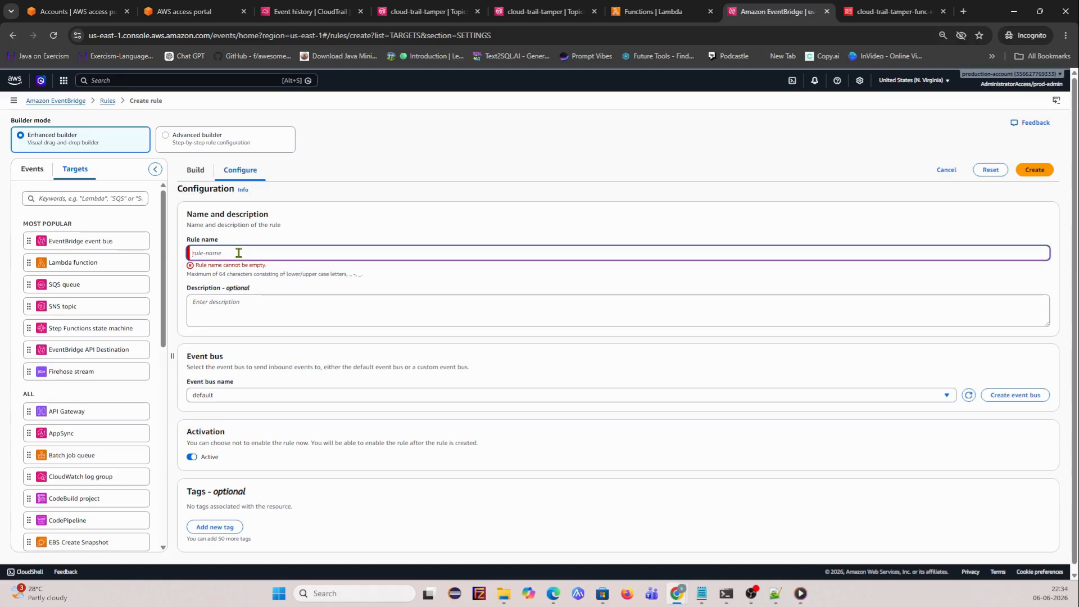
{"action": "type", "text": "cloud-trail-"}
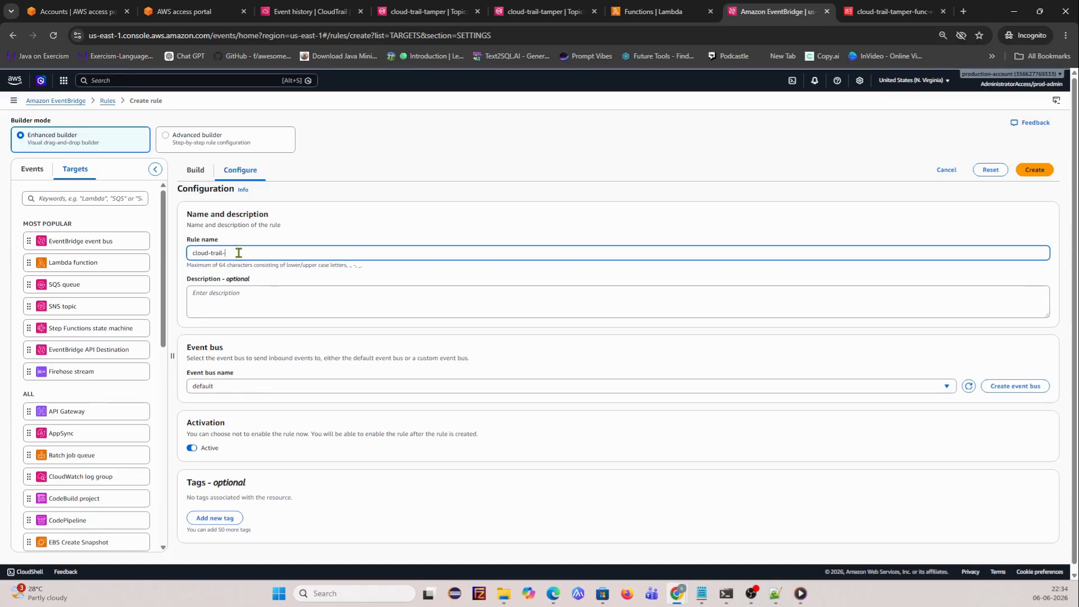
{"action": "type", "text": "tampering-event"}
{"action": "scroll", "coordinate": [286, 353], "scroll_direction": "down", "scroll_amount": 1}
{"action": "left_click_drag", "start_coordinate": [301, 246], "coordinate": [9, 254]}
{"action": "key", "text": "ctrl+c"}
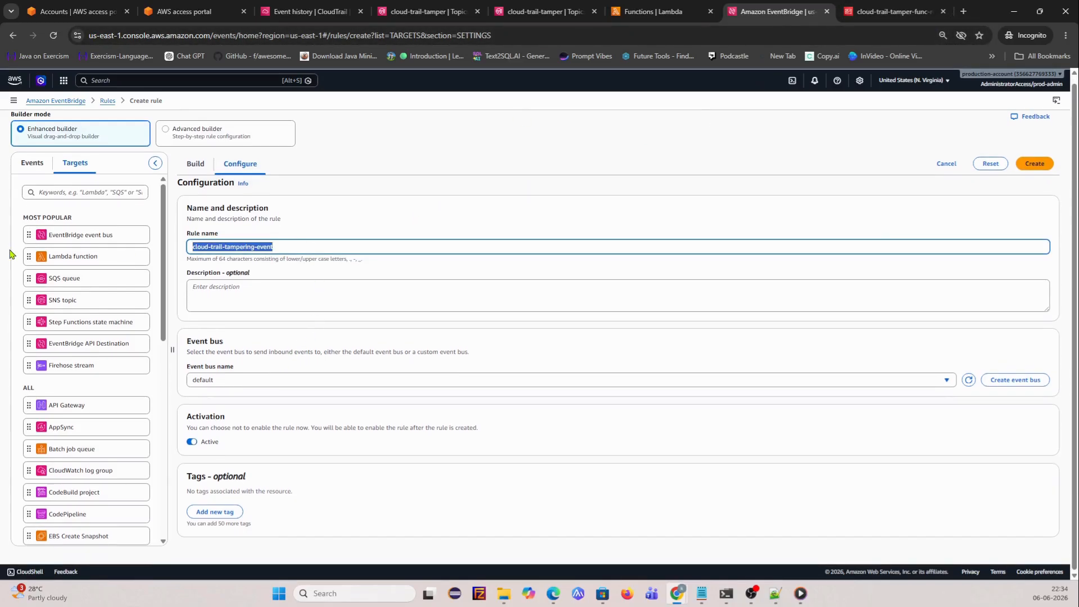
{"action": "left_click", "coordinate": [271, 293]}
{"action": "key", "text": "ctrl+v"}
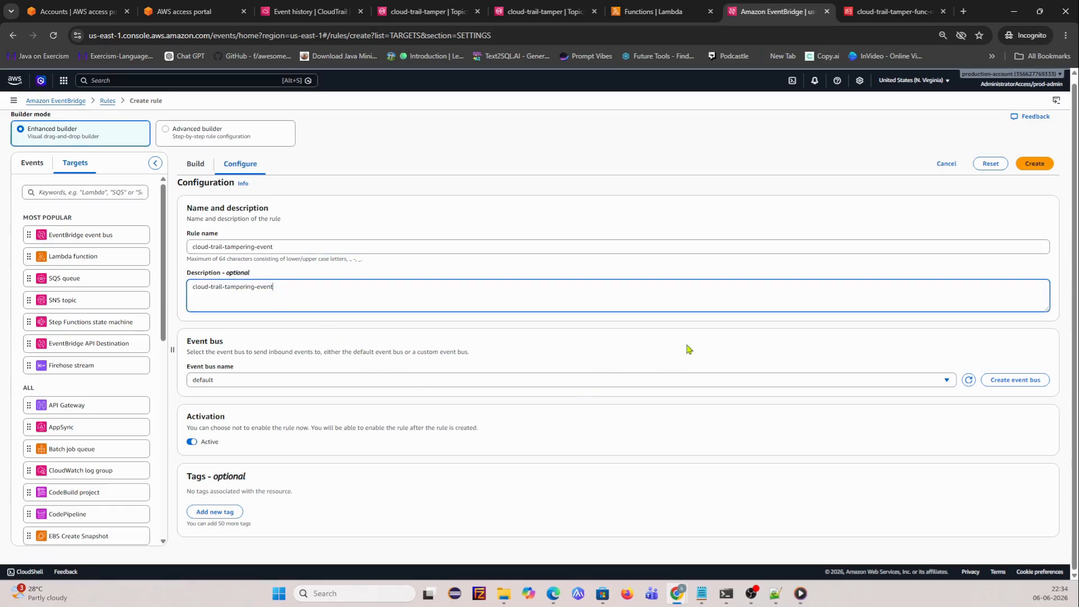
{"action": "scroll", "coordinate": [385, 347], "scroll_direction": "up", "scroll_amount": 1}
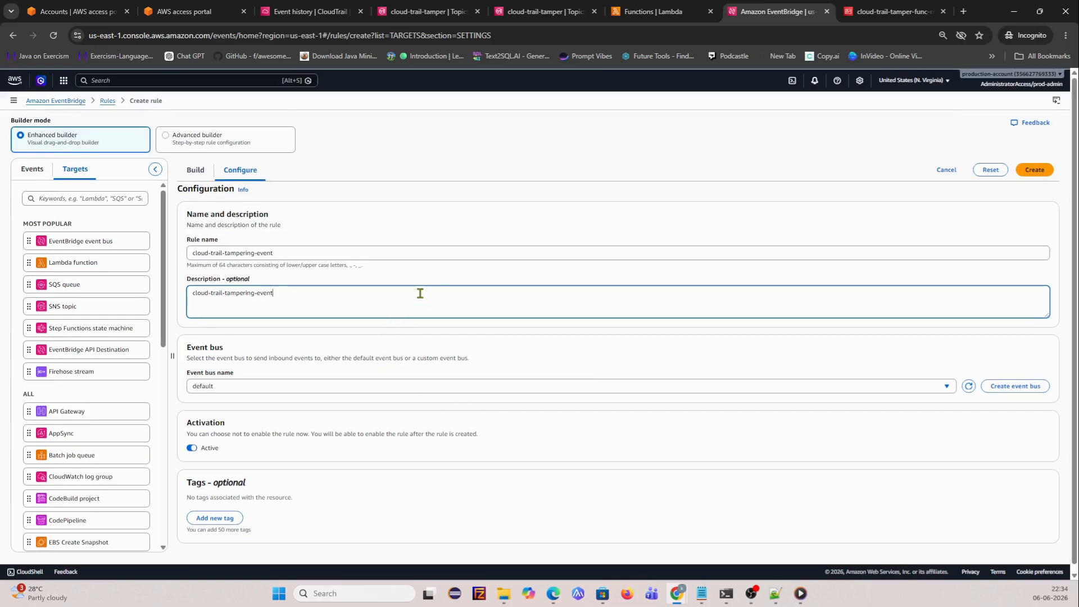
{"action": "left_click", "coordinate": [1035, 170]}
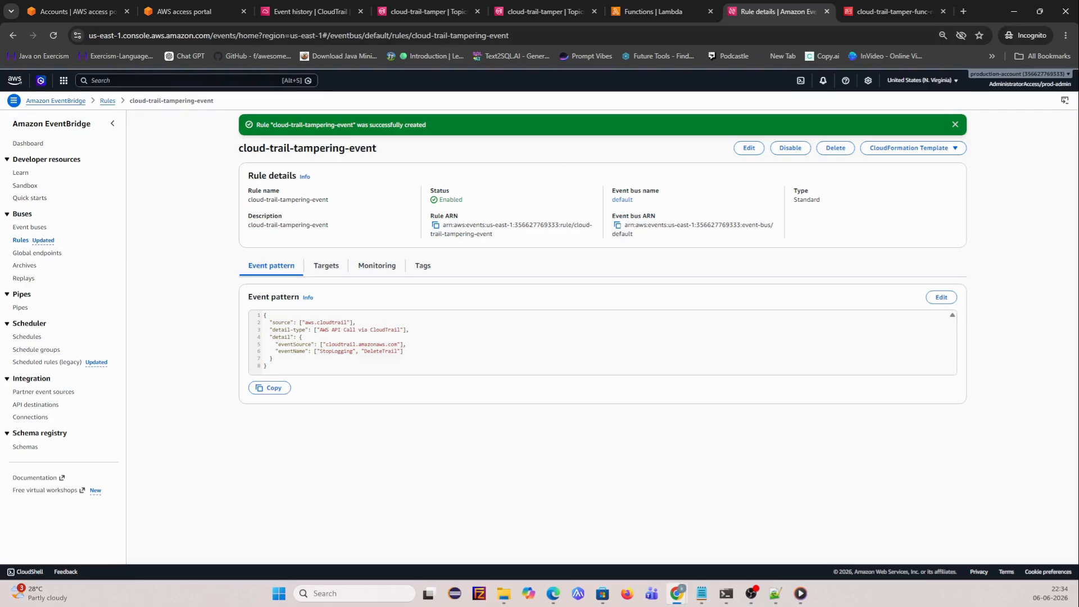
{"action": "key", "text": "alt+Tab"}
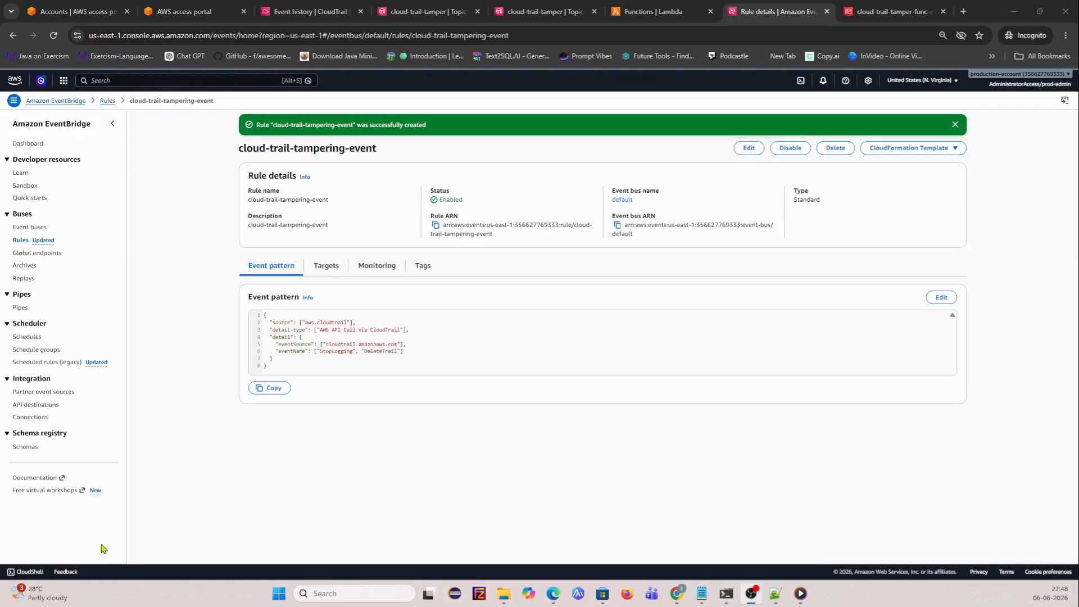
{"action": "left_click", "coordinate": [332, 591]}
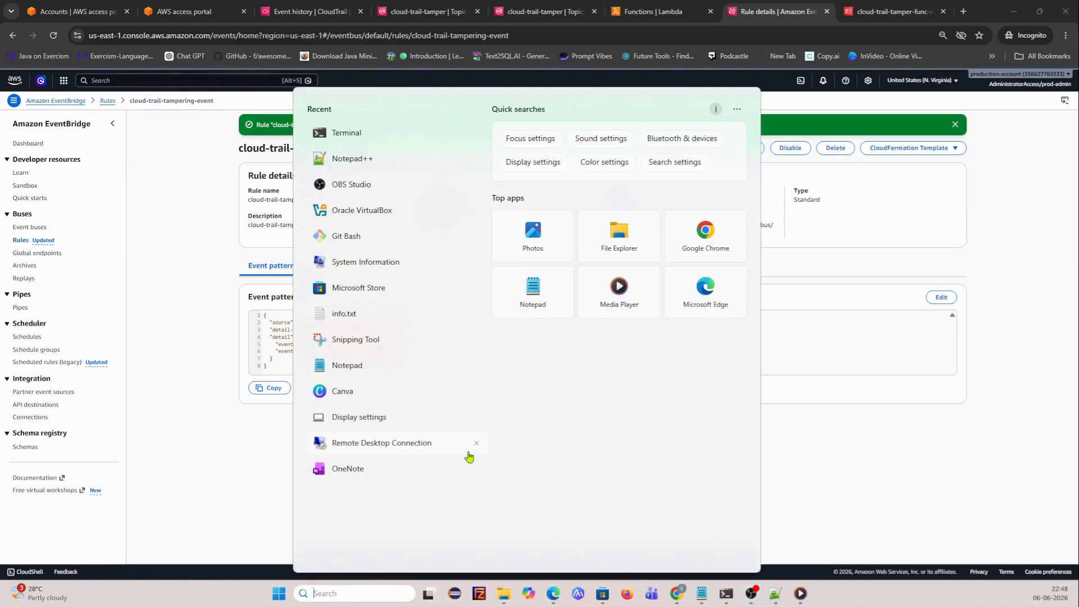
- Open service control policies in a new tab, read Deny-CloudTrail-Disable's JSON, and return to the list
{"action": "left_click", "coordinate": [369, 135]}
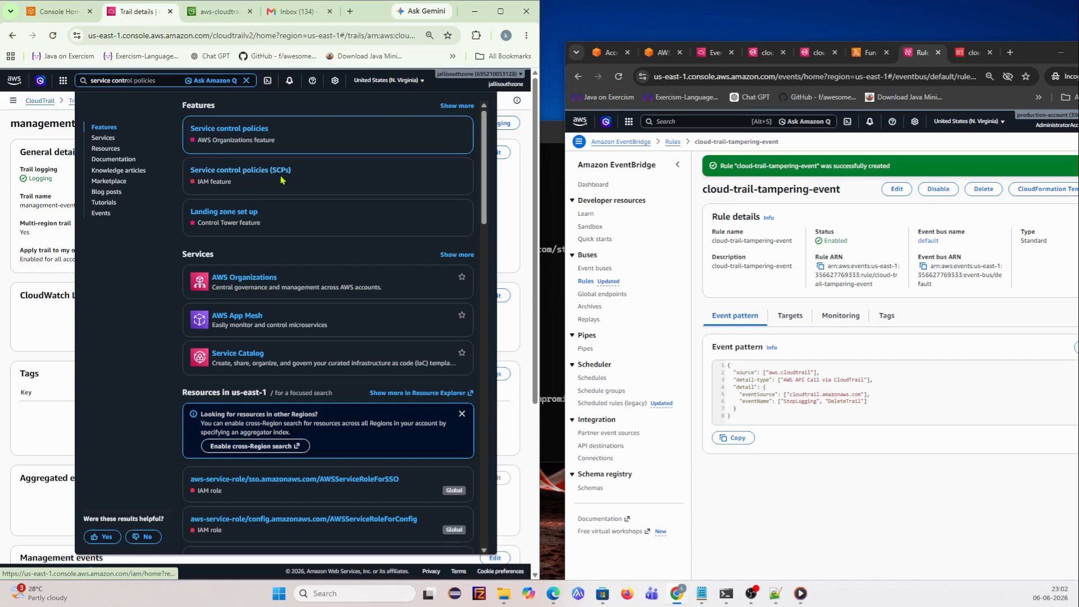
{"action": "right_click", "coordinate": [263, 174]}
{"action": "left_click", "coordinate": [298, 183]}
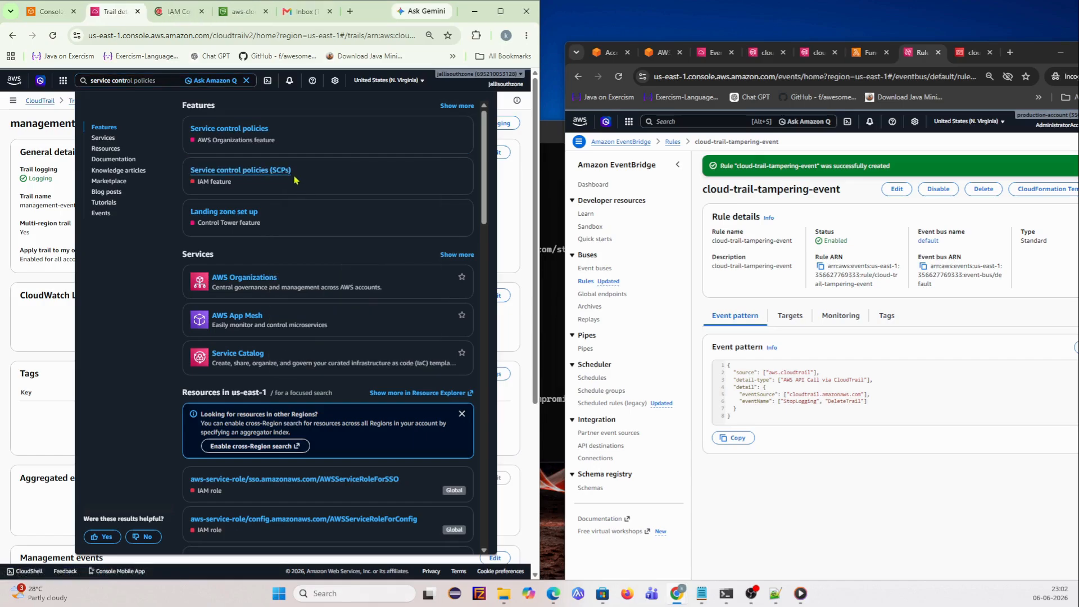
{"action": "left_click", "coordinate": [178, 13]}
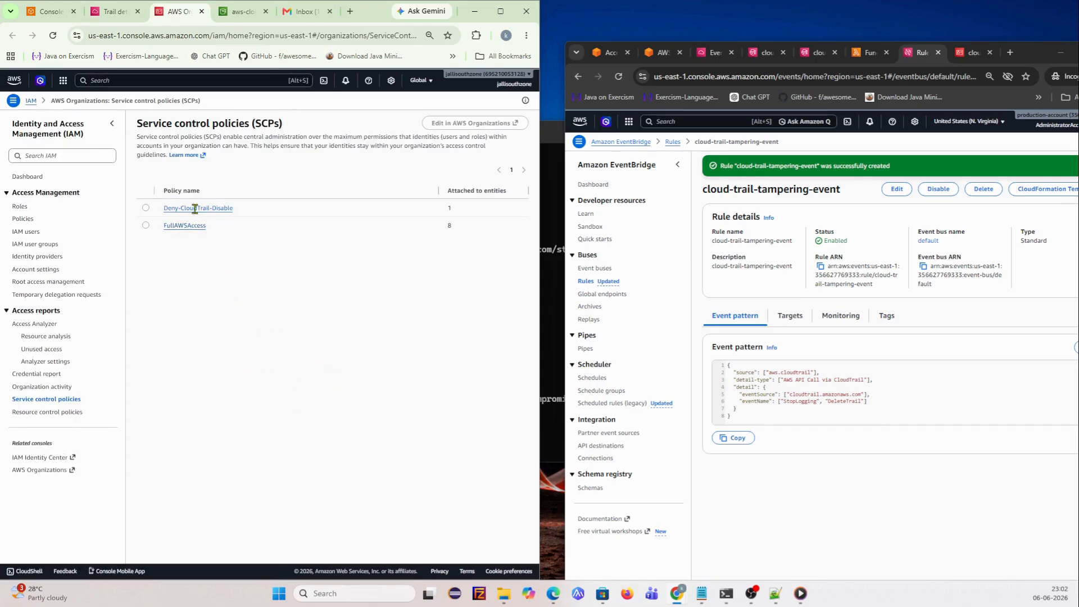
{"action": "left_click", "coordinate": [194, 208]}
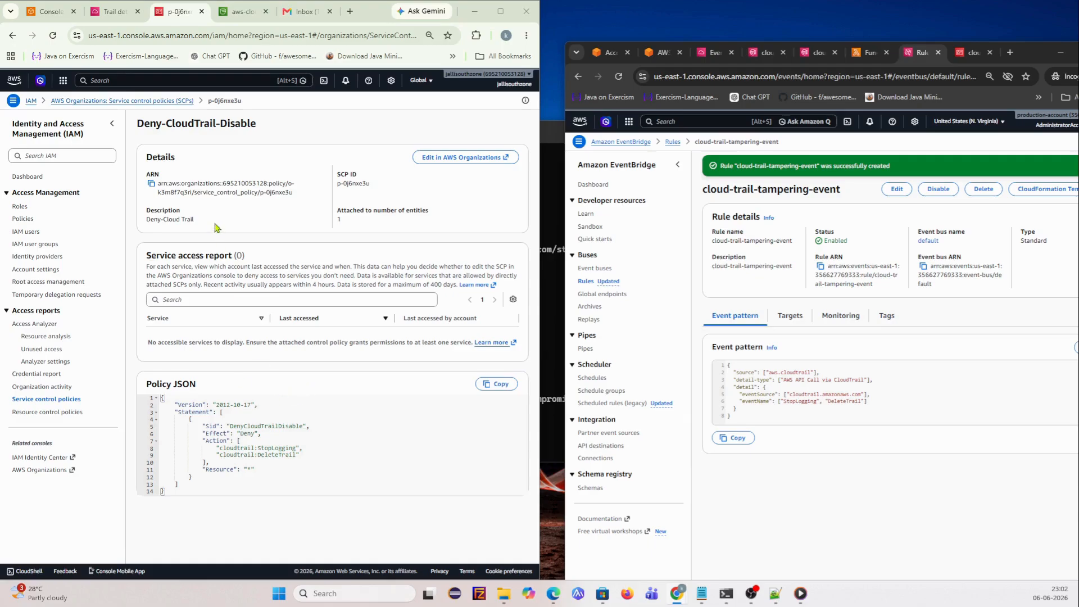
{"action": "left_click", "coordinate": [98, 101]}
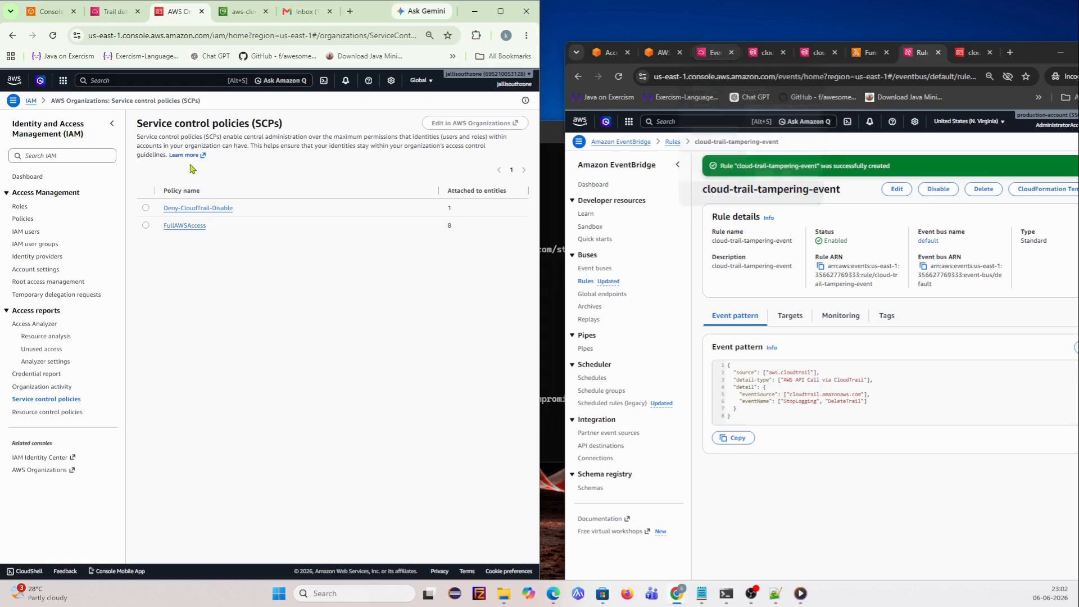
{"action": "left_click", "coordinate": [130, 79]}
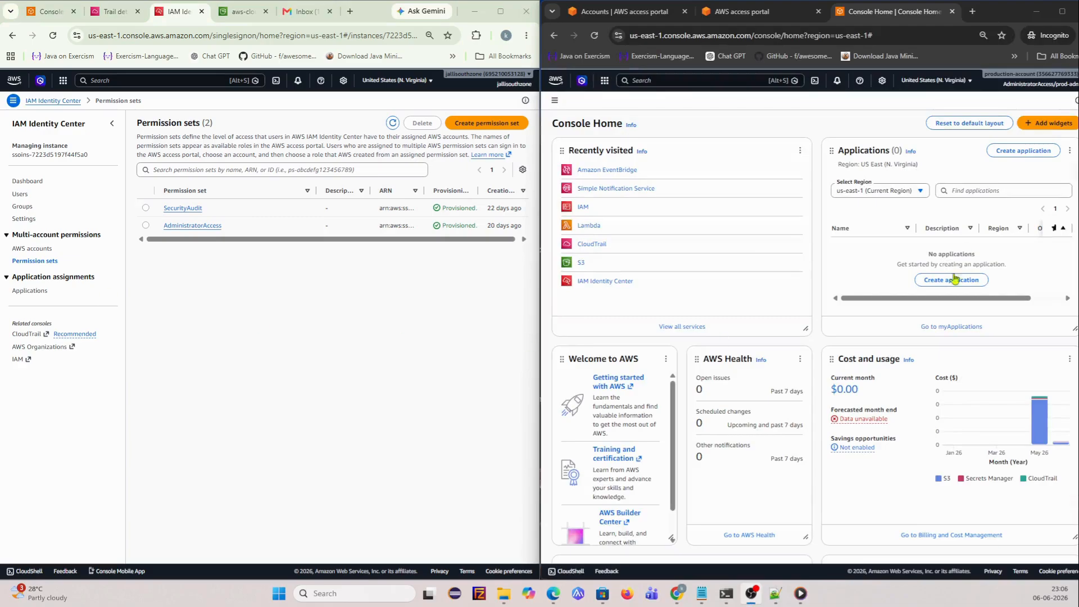
- Open IAM users in the production account, view compromised-user, then select it in the list
{"action": "left_click", "coordinate": [579, 211]}
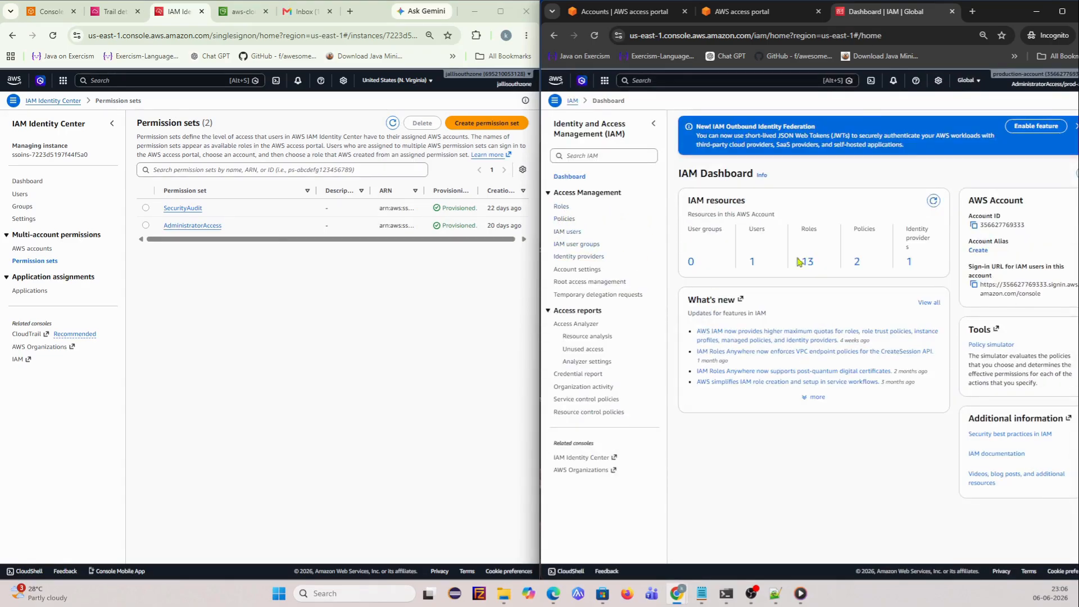
{"action": "left_click", "coordinate": [566, 231]}
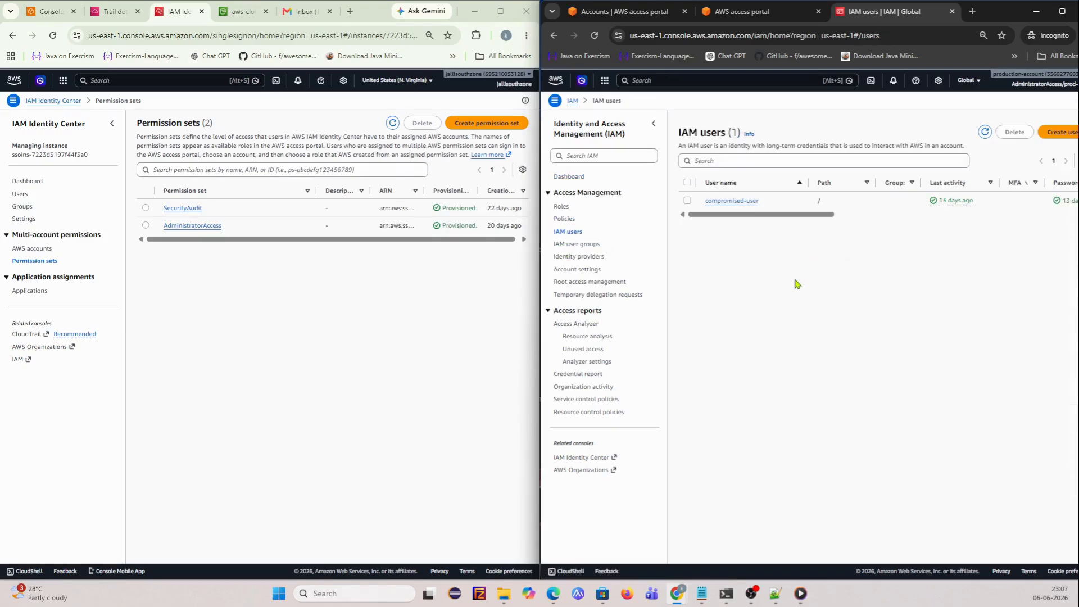
{"action": "left_click", "coordinate": [729, 201]}
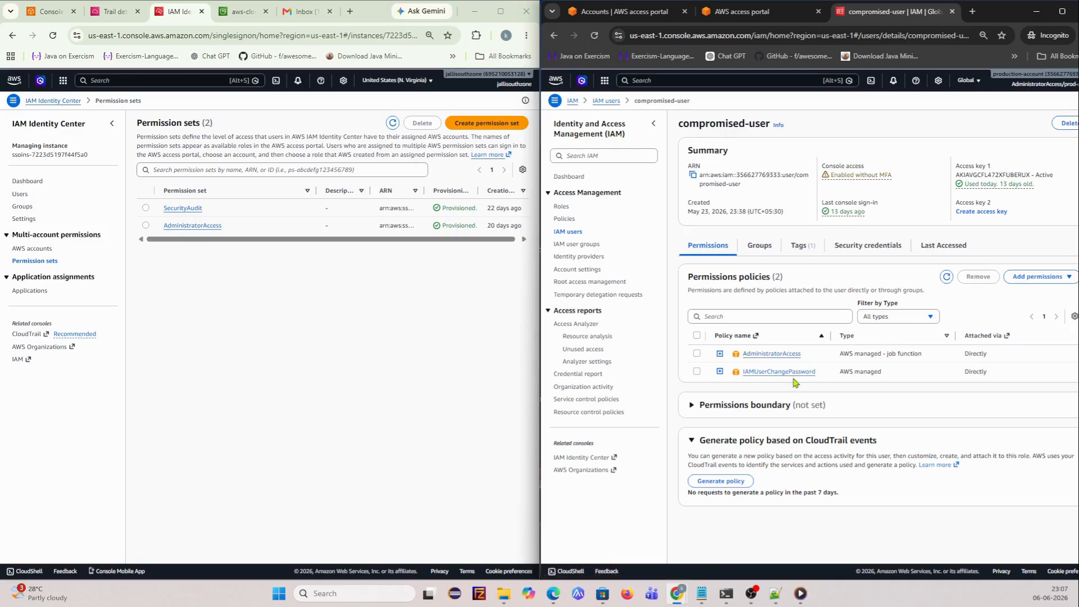
{"action": "left_click", "coordinate": [569, 233]}
{"action": "left_click", "coordinate": [687, 200]}
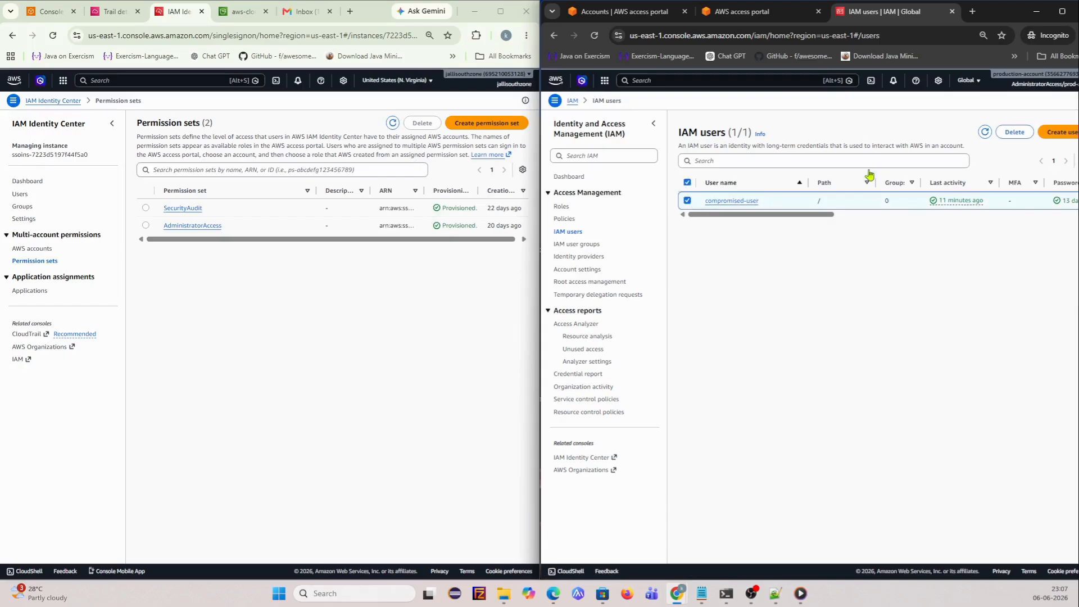
- Deactivate compromised-user's active access key, enter 'confirm', and delete the user
{"action": "left_click", "coordinate": [1015, 132]}
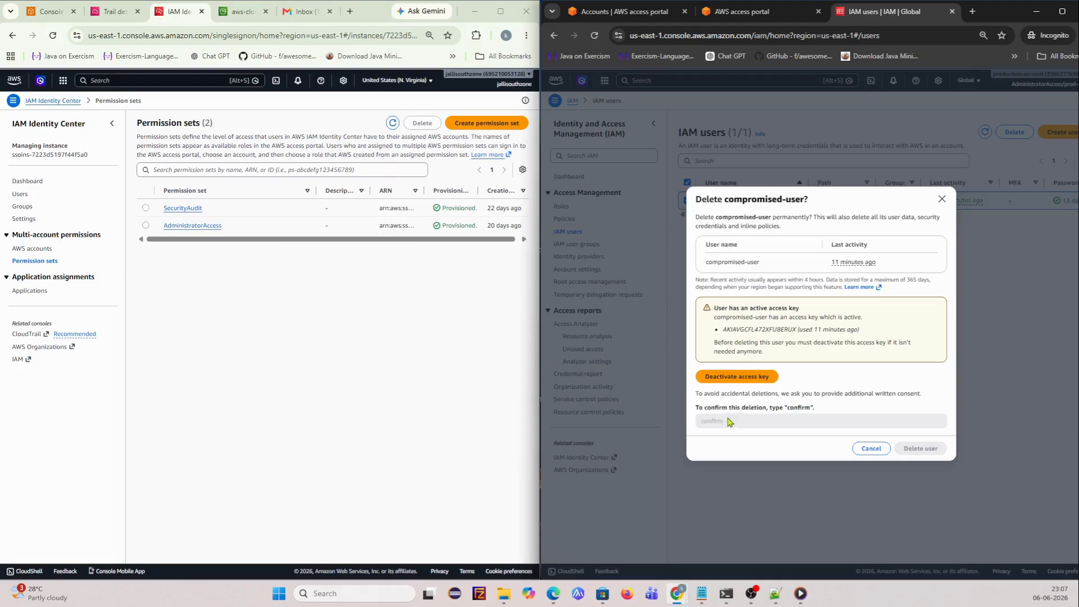
{"action": "left_click", "coordinate": [736, 378]}
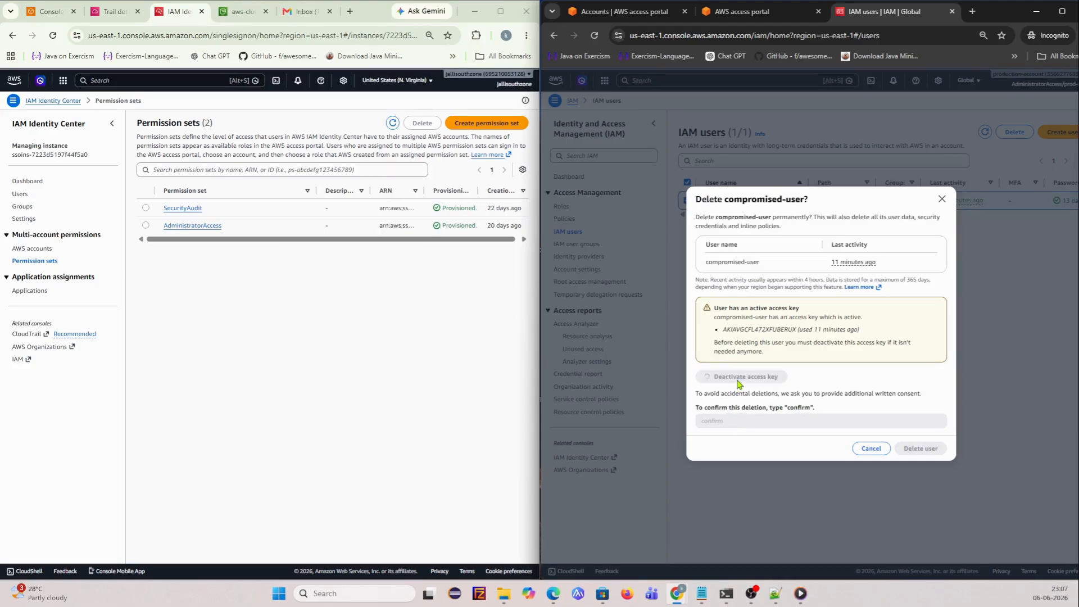
{"action": "left_click", "coordinate": [753, 392]}
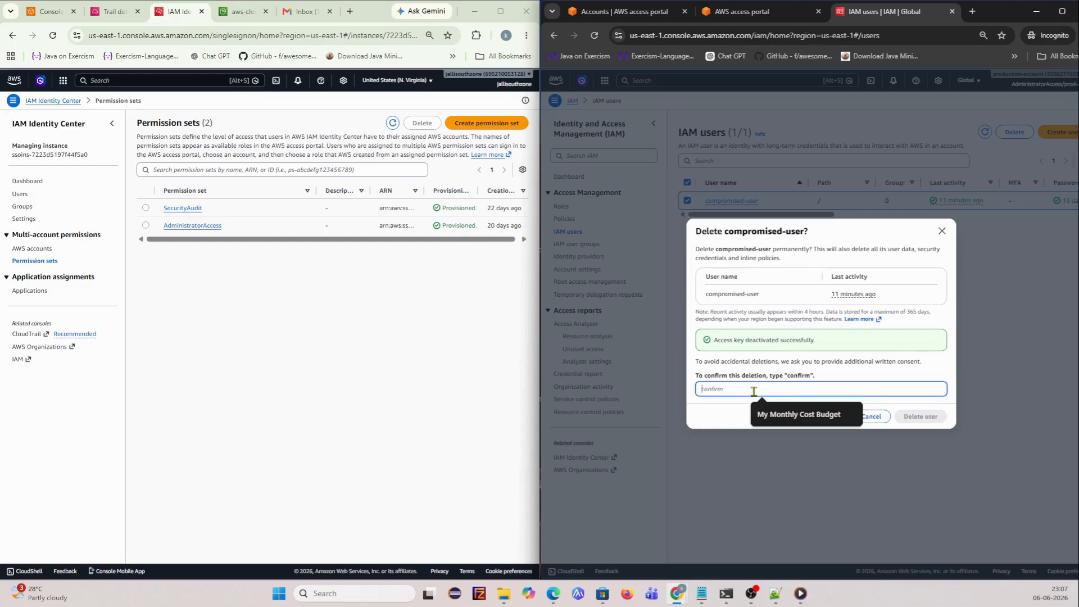
{"action": "type", "text": "confir"}
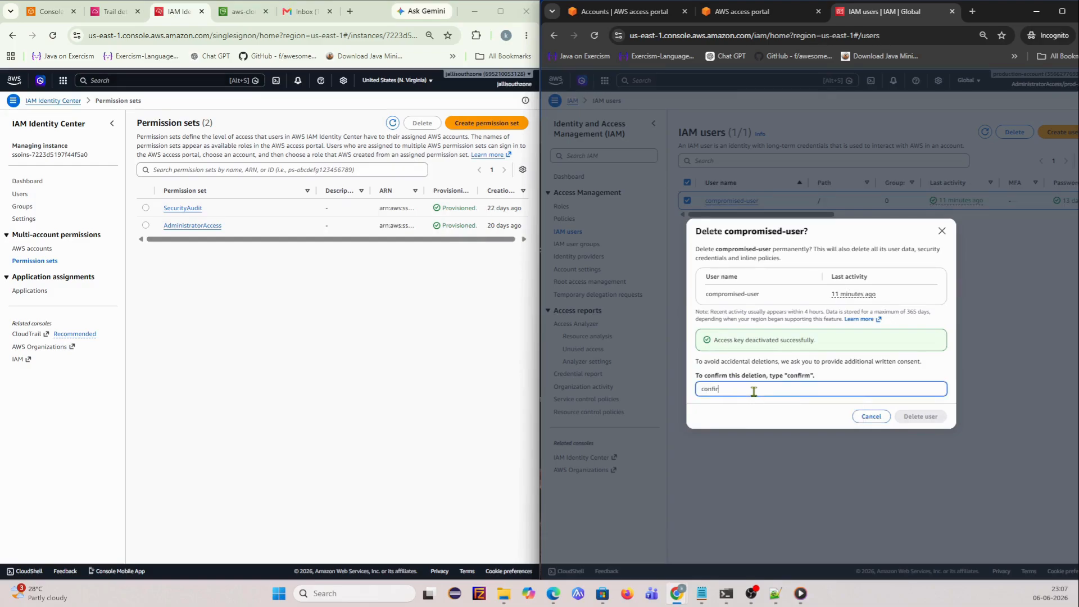
{"action": "type", "text": "m"}
{"action": "left_click", "coordinate": [920, 416]}
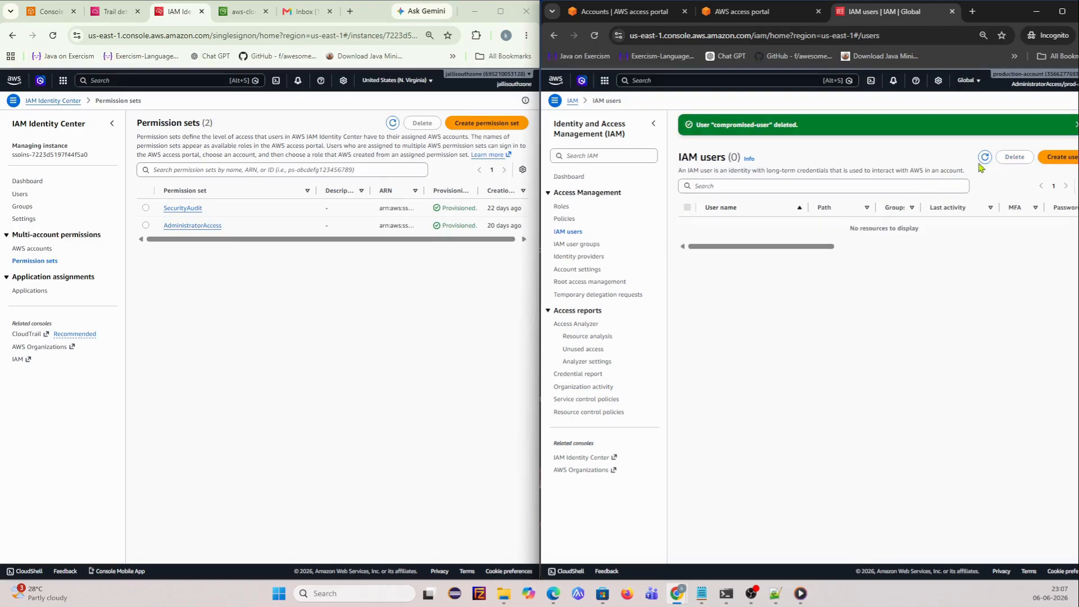
- Create IAM user compromised-user1 with console access, an autogenerated password and required reset
{"action": "left_click", "coordinate": [1059, 159]}
{"action": "left_click_drag", "start_coordinate": [1006, 17], "coordinate": [684, 13]}
{"action": "left_click_drag", "start_coordinate": [789, 166], "coordinate": [1074, 169]}
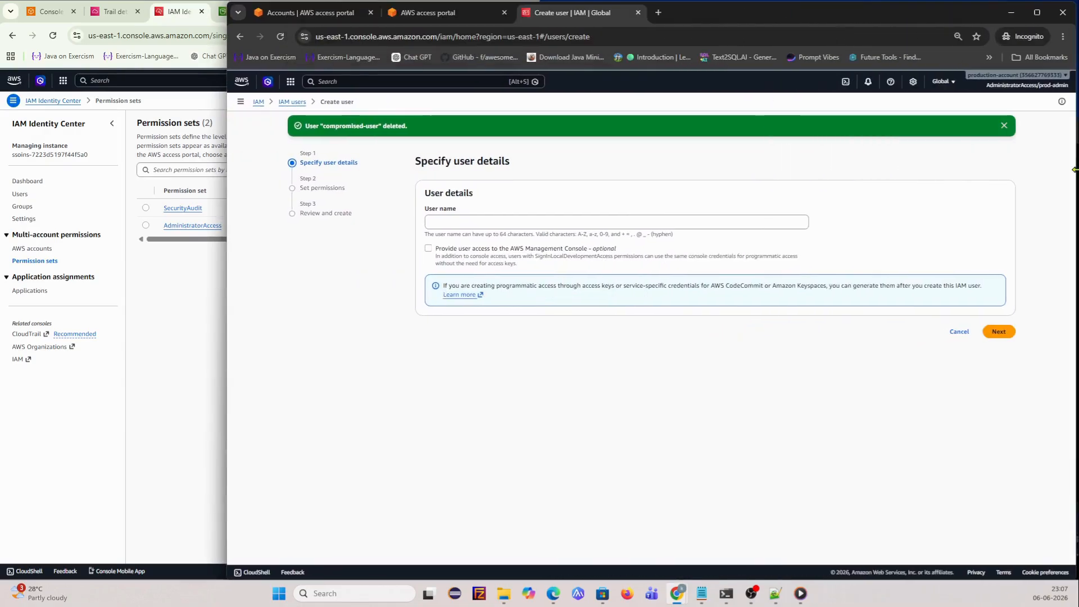
{"action": "left_click", "coordinate": [442, 222]}
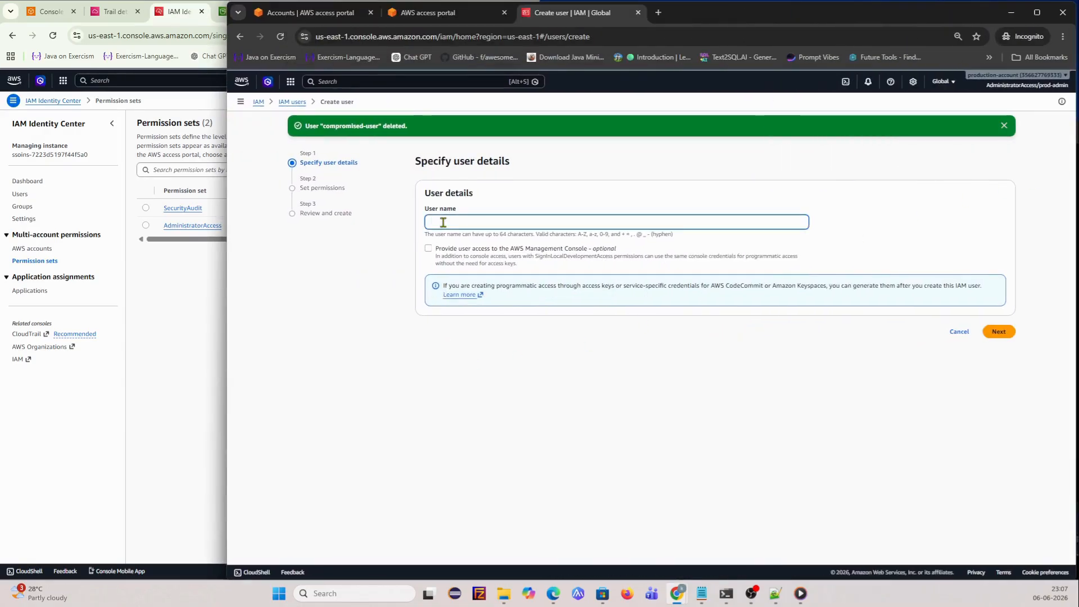
{"action": "type", "text": "compromised-user1"}
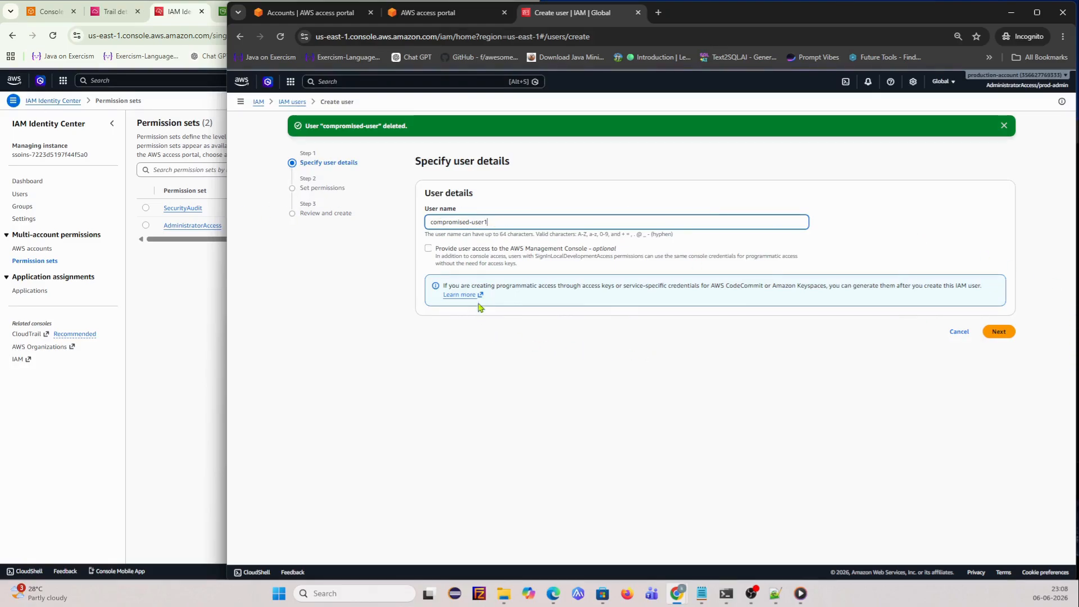
{"action": "left_click", "coordinate": [450, 254]}
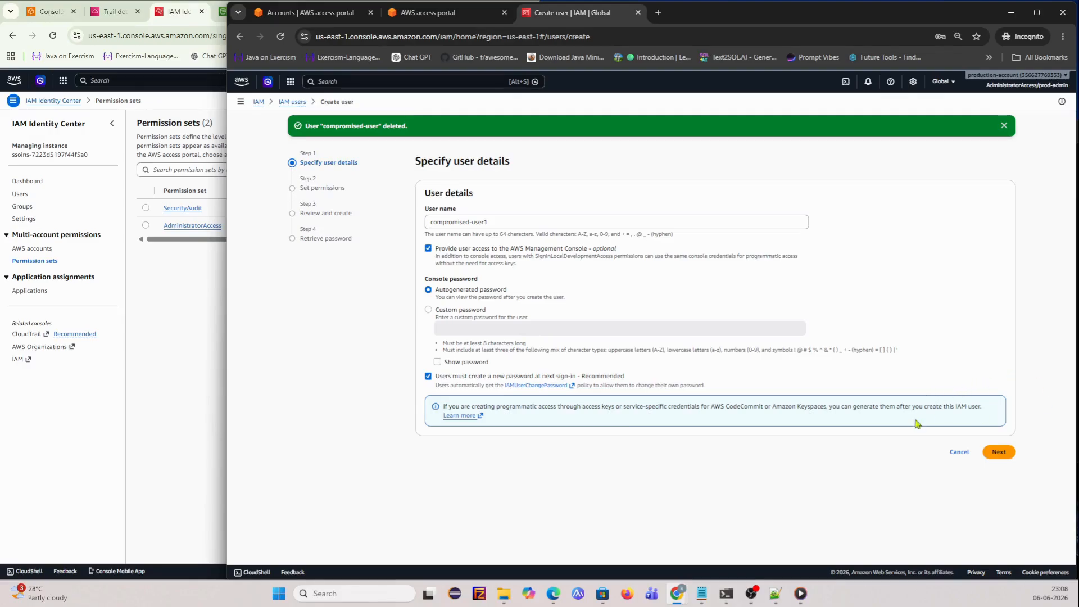
{"action": "left_click", "coordinate": [998, 453]}
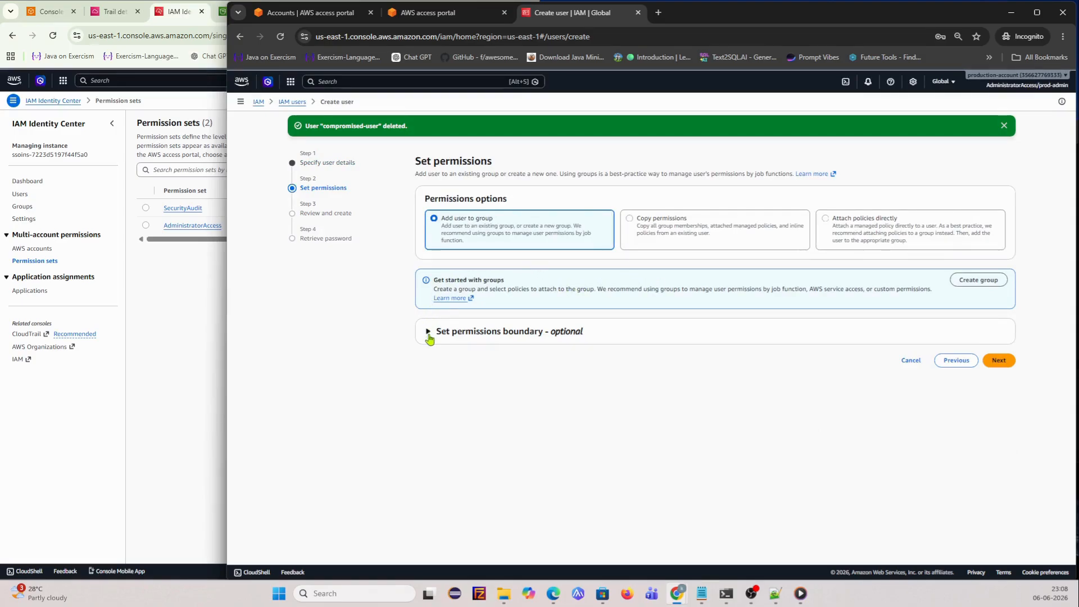
{"action": "left_click", "coordinate": [999, 361]}
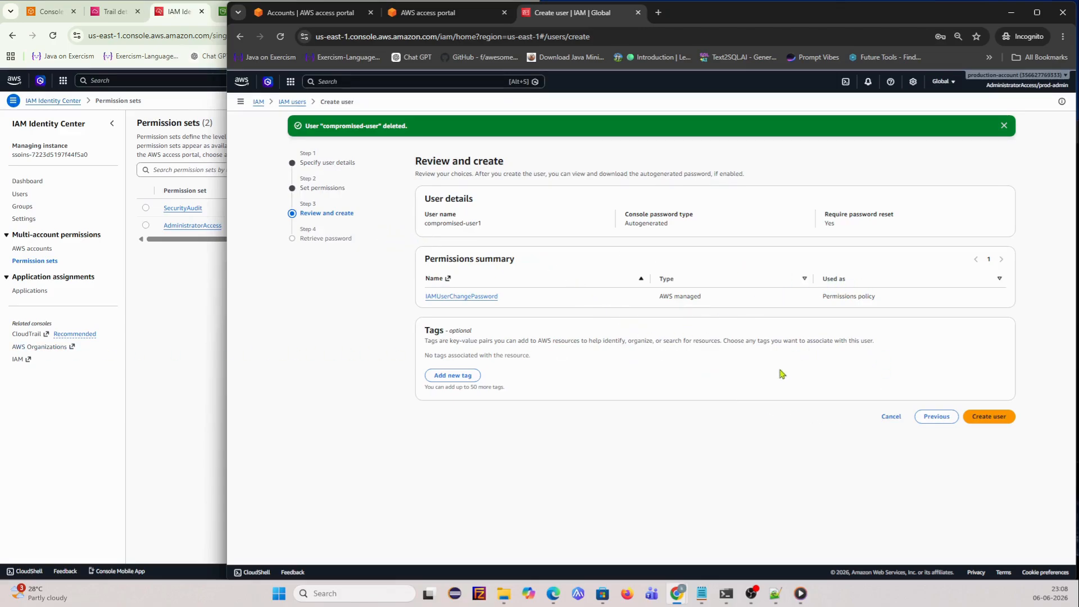
{"action": "left_click", "coordinate": [987, 421]}
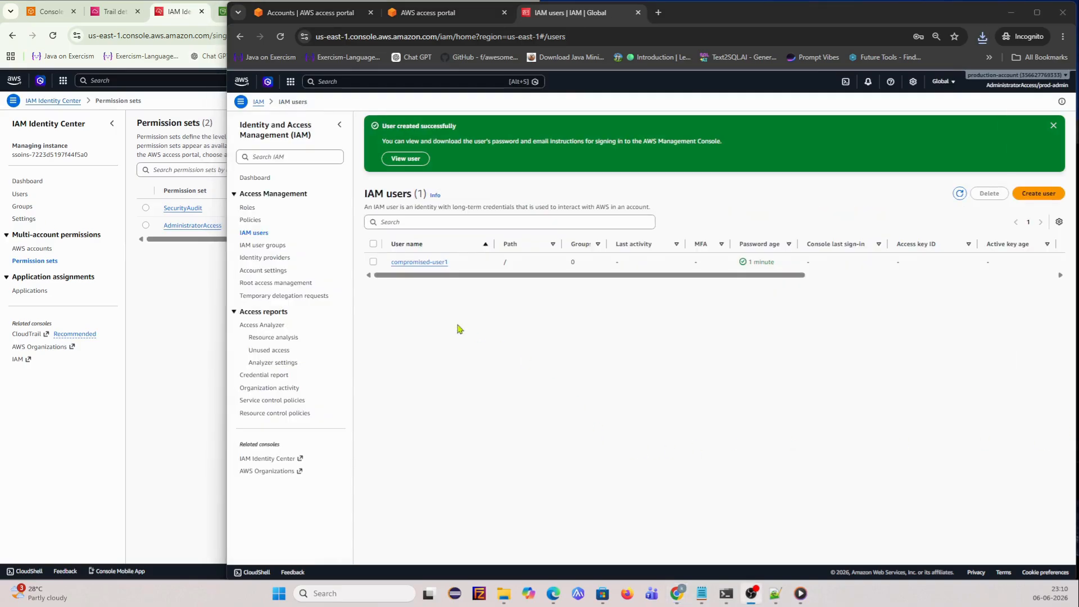
{"action": "left_click", "coordinate": [1053, 125]}
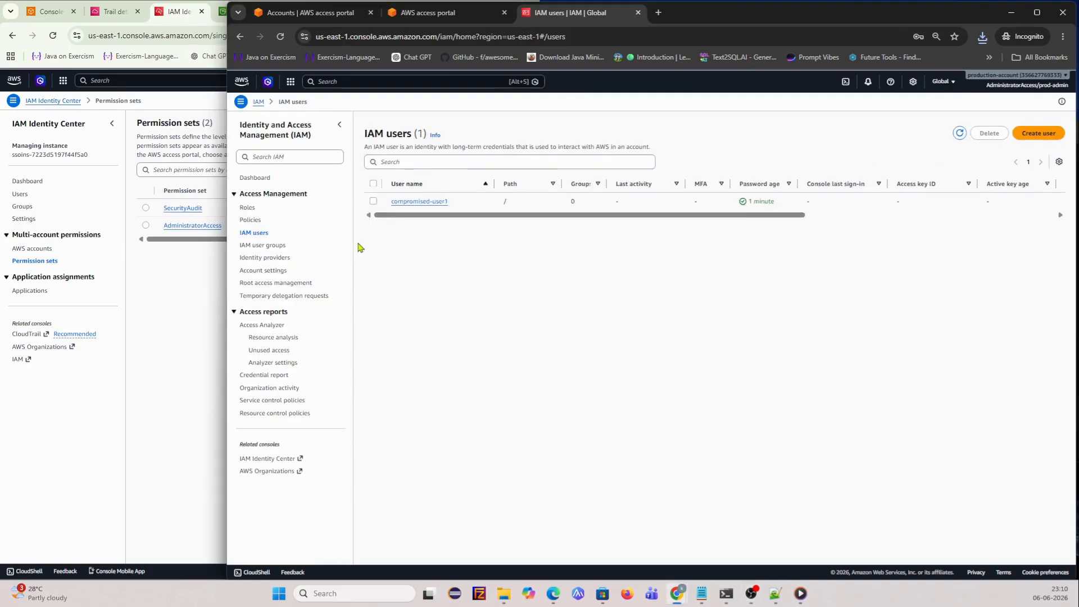
- Start a new IAM policy, switch its editor to JSON, and clear the default policy text
{"action": "left_click", "coordinate": [252, 220]}
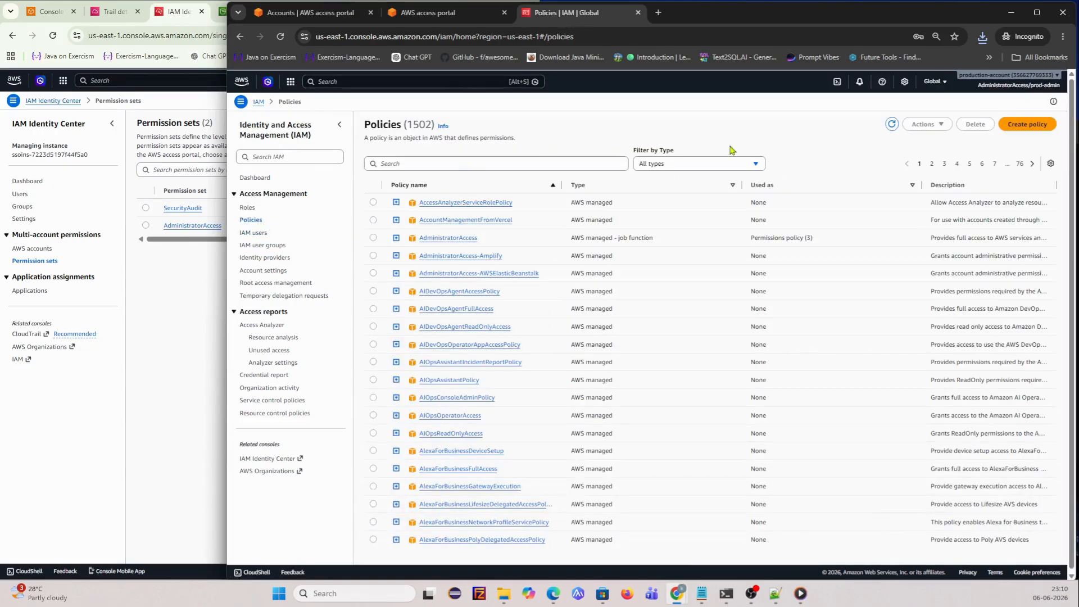
{"action": "left_click", "coordinate": [1025, 124]}
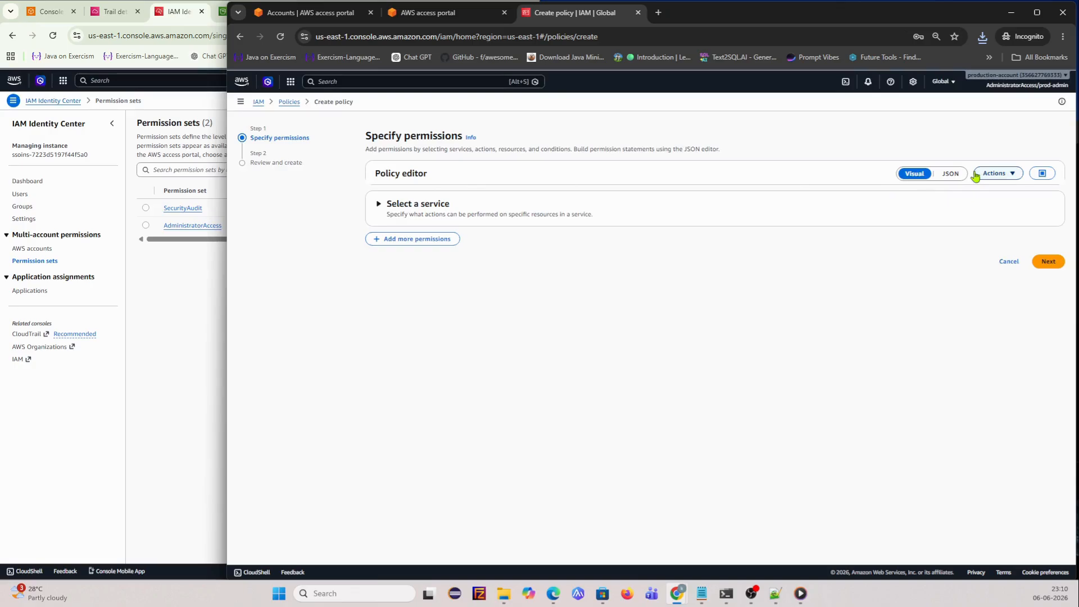
{"action": "left_click", "coordinate": [409, 205]}
{"action": "left_click", "coordinate": [427, 243]}
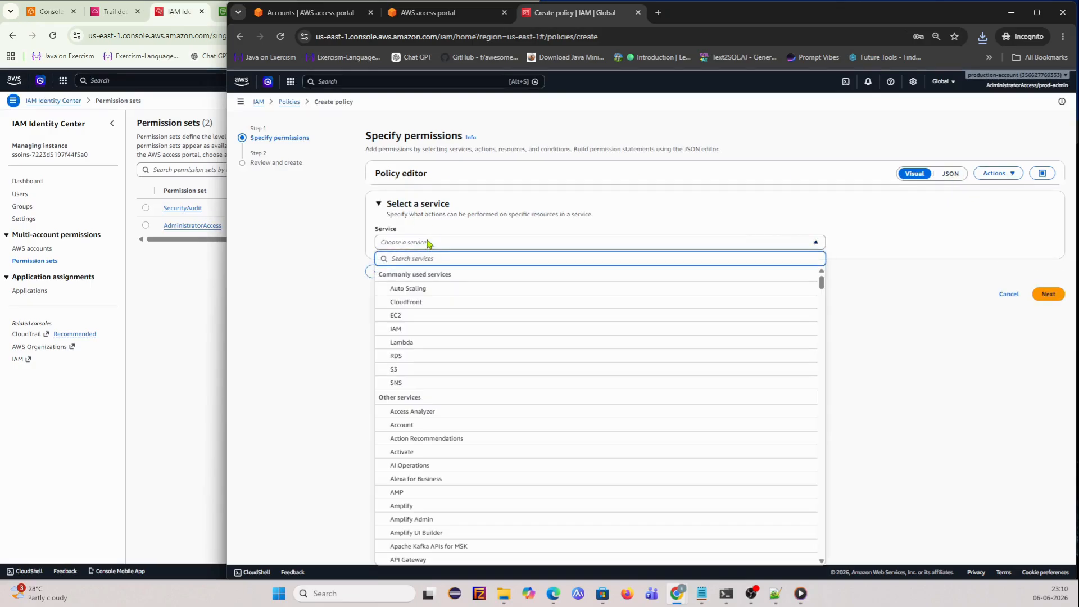
{"action": "left_click", "coordinate": [427, 243]}
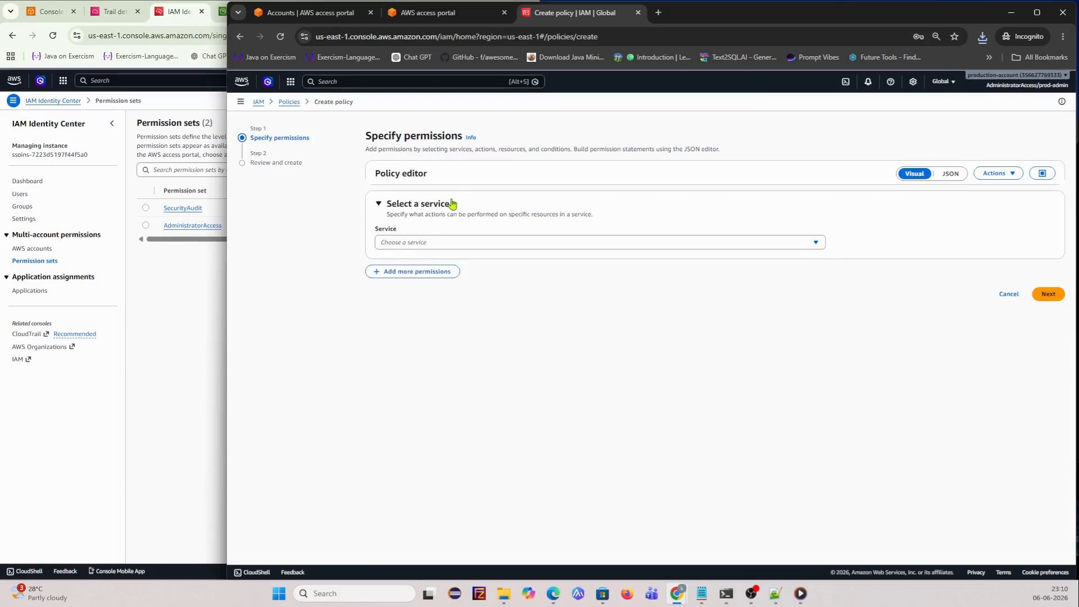
{"action": "left_click", "coordinate": [950, 174]}
{"action": "left_click", "coordinate": [510, 305]}
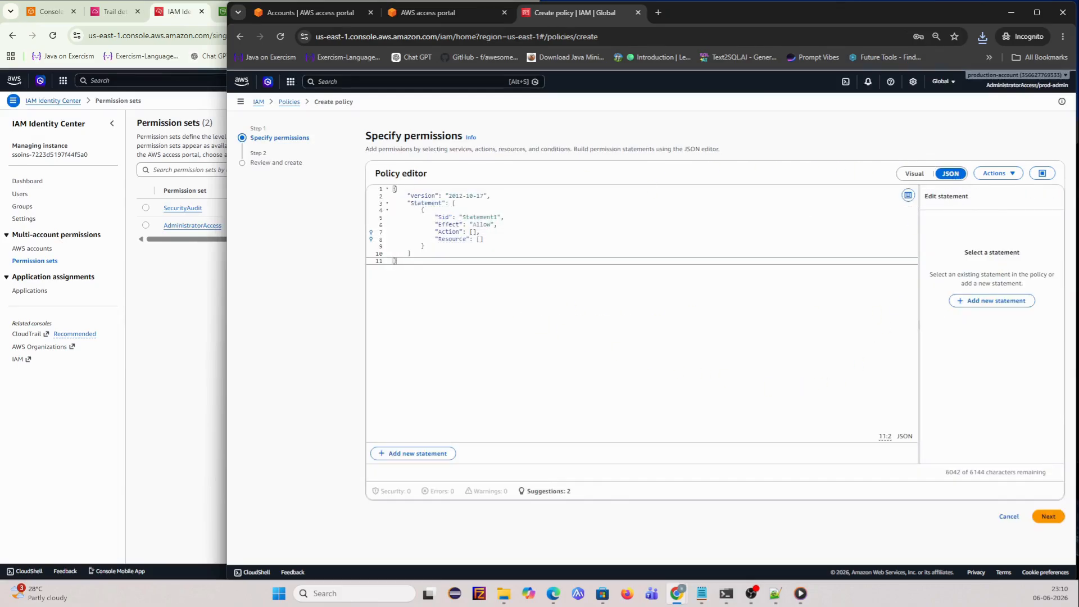
{"action": "key", "text": "alt+Tab"}
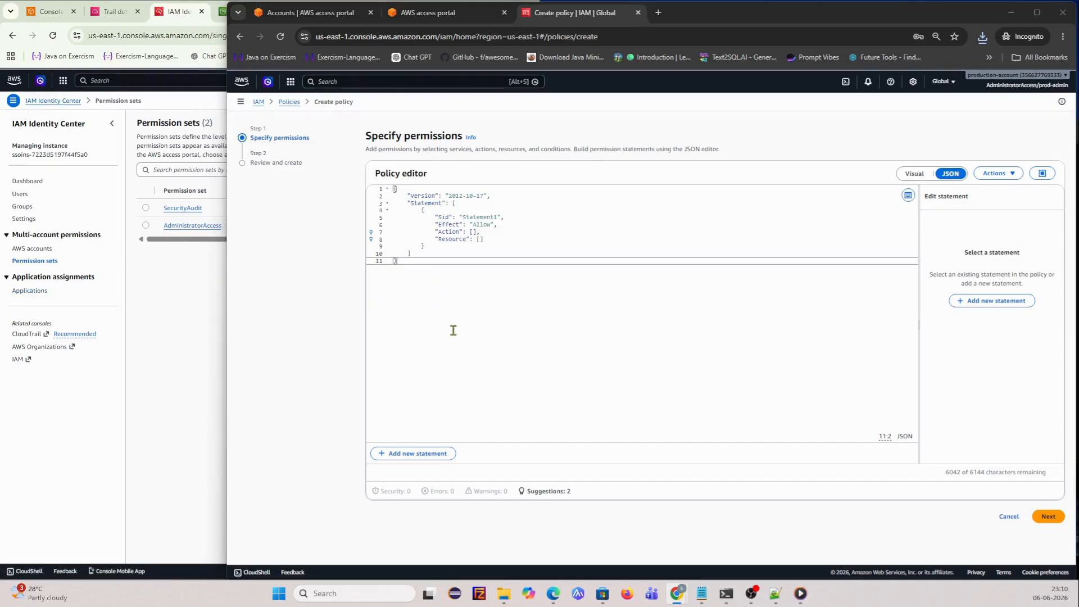
{"action": "left_click", "coordinate": [444, 299]}
{"action": "key", "text": "ctrl+a"}
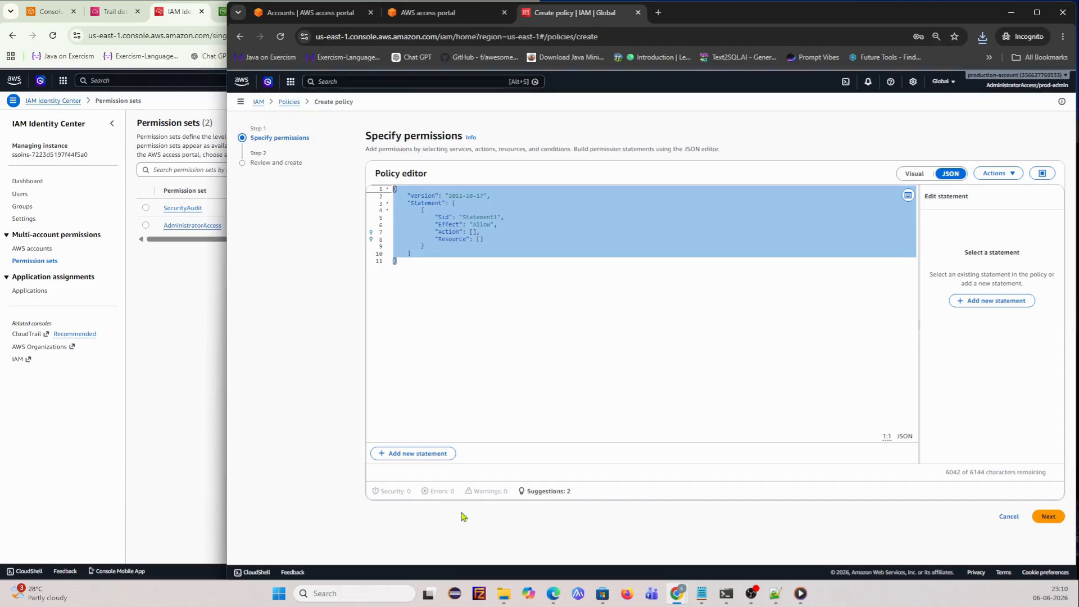
{"action": "key", "text": "Delete"}
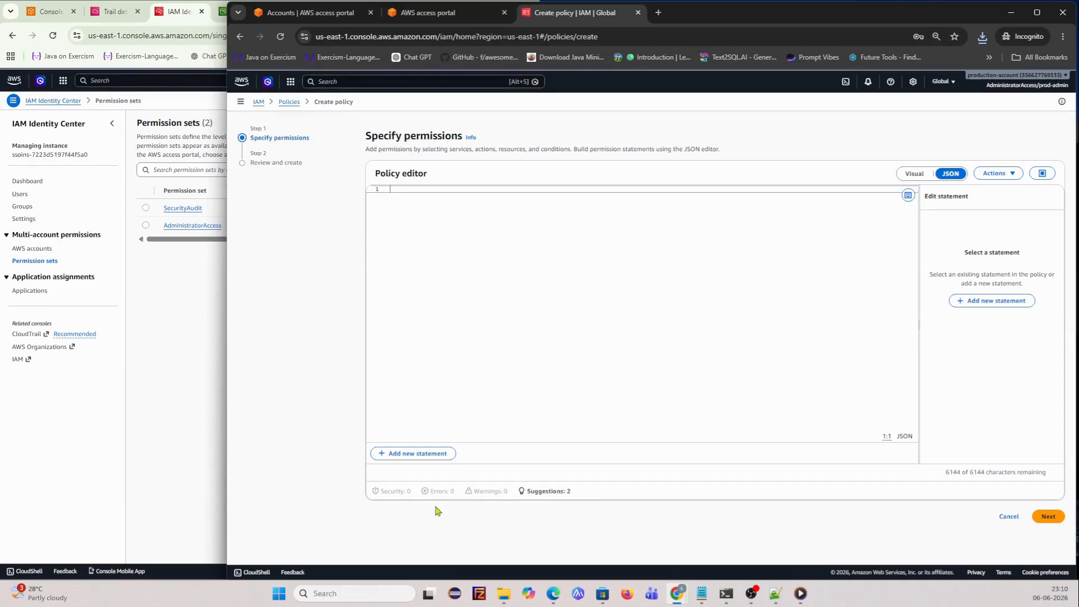
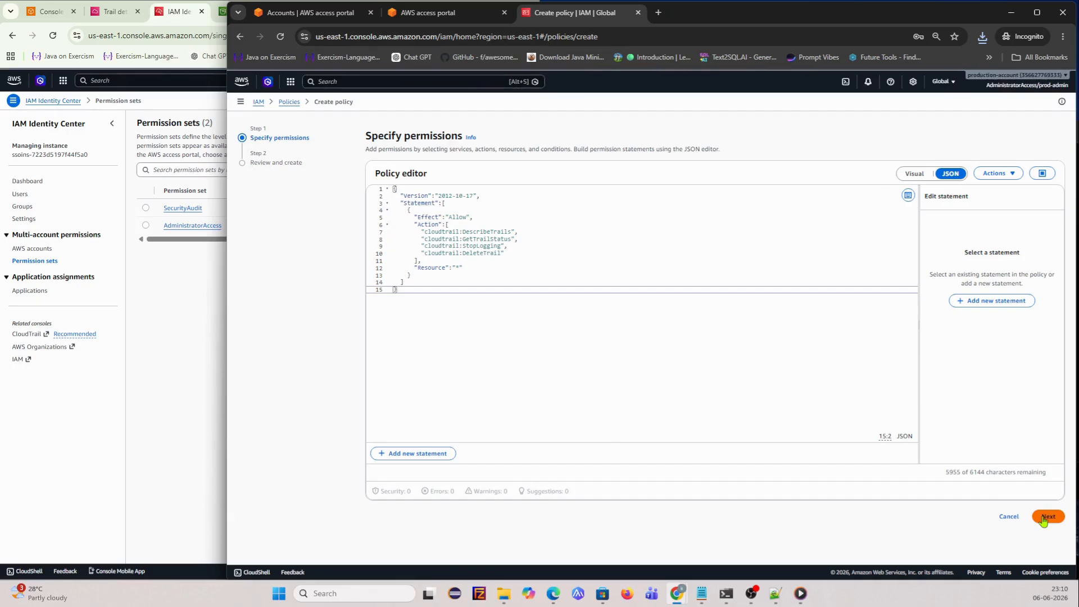
- Name the drafted policy Allow-cloud-trail-disable-comp-user1 and create it
{"action": "left_click", "coordinate": [1043, 518]}
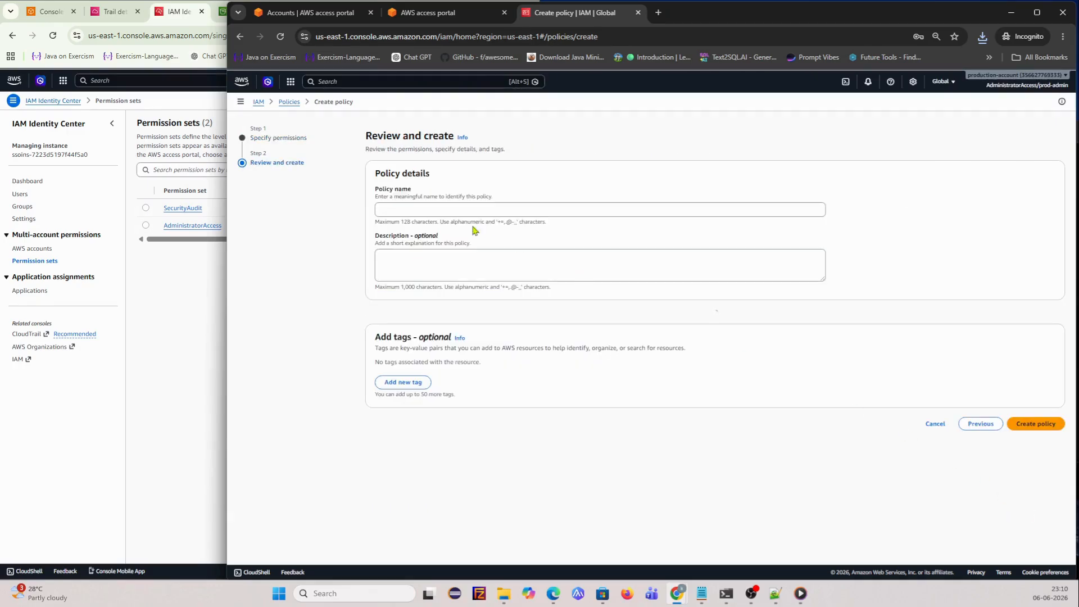
{"action": "left_click", "coordinate": [464, 209]}
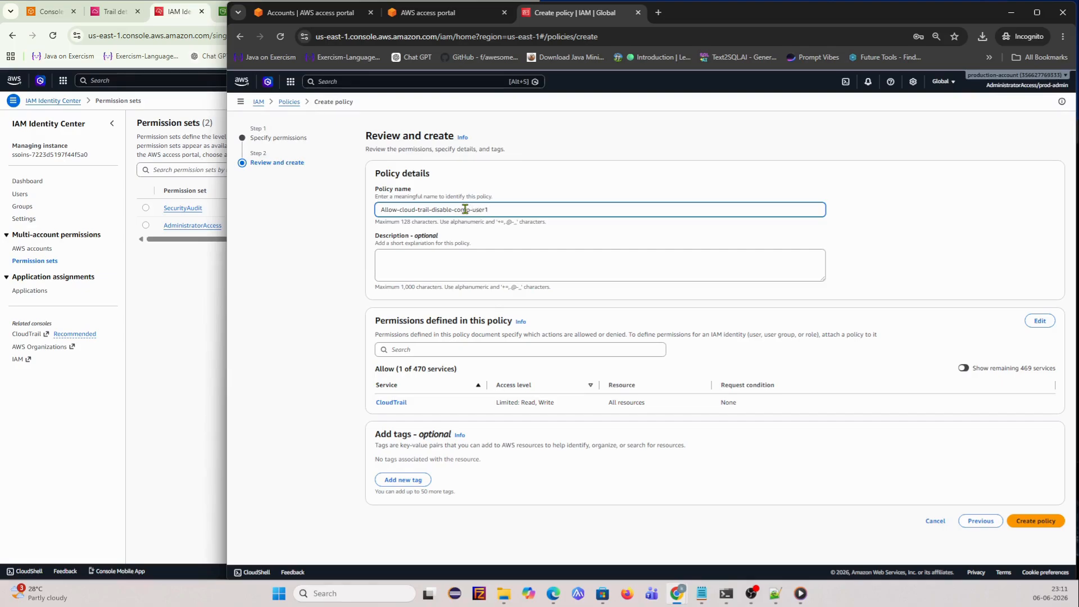
{"action": "left_click", "coordinate": [1031, 520]}
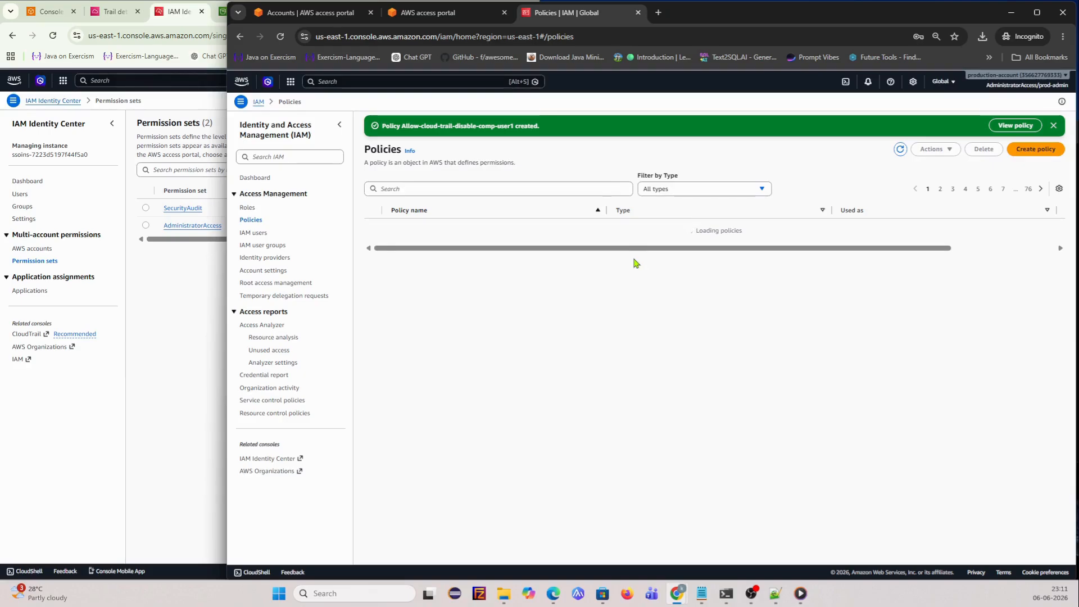
{"action": "scroll", "coordinate": [564, 306], "scroll_direction": "down", "scroll_amount": 2}
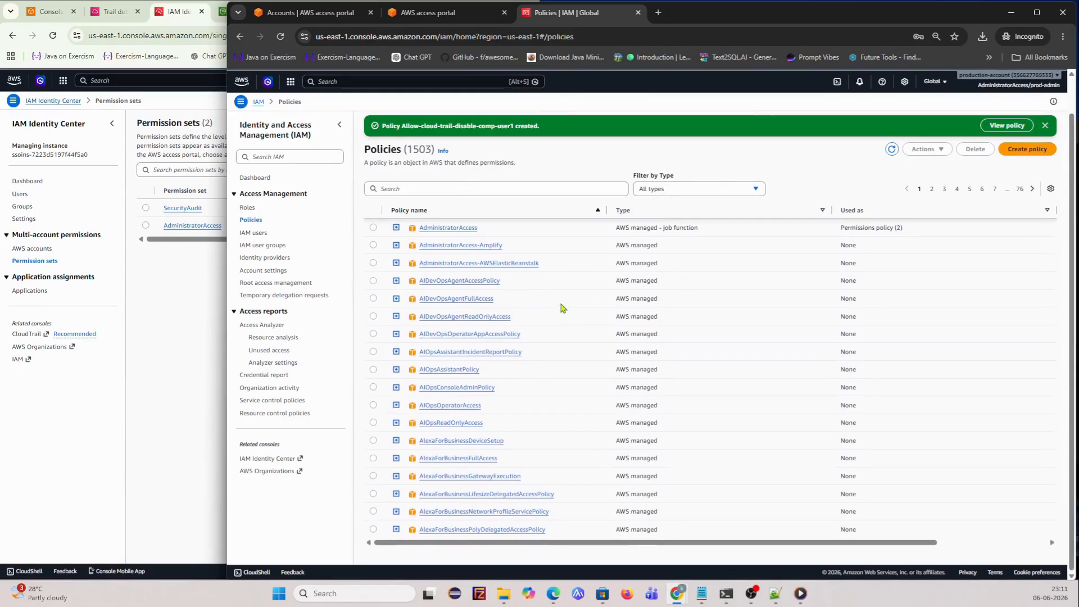
{"action": "scroll", "coordinate": [562, 308], "scroll_direction": "up", "scroll_amount": 2}
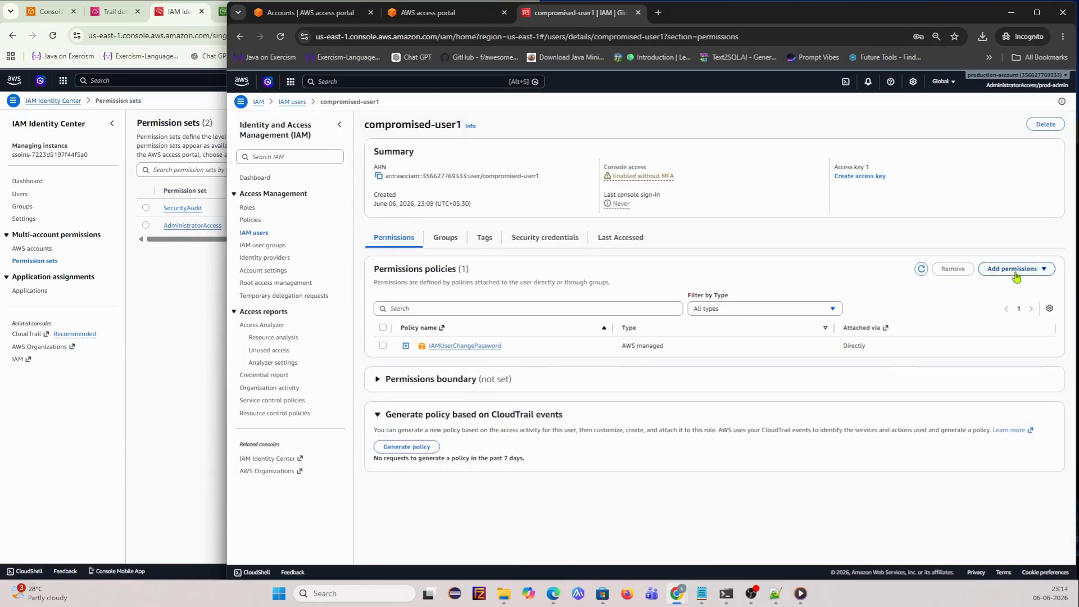
- Attach Allow-cloud-trail-disable-comp-user1 directly to compromised-user1 after searching 'cloud', then reopen the user's details
{"action": "left_click", "coordinate": [1016, 269]}
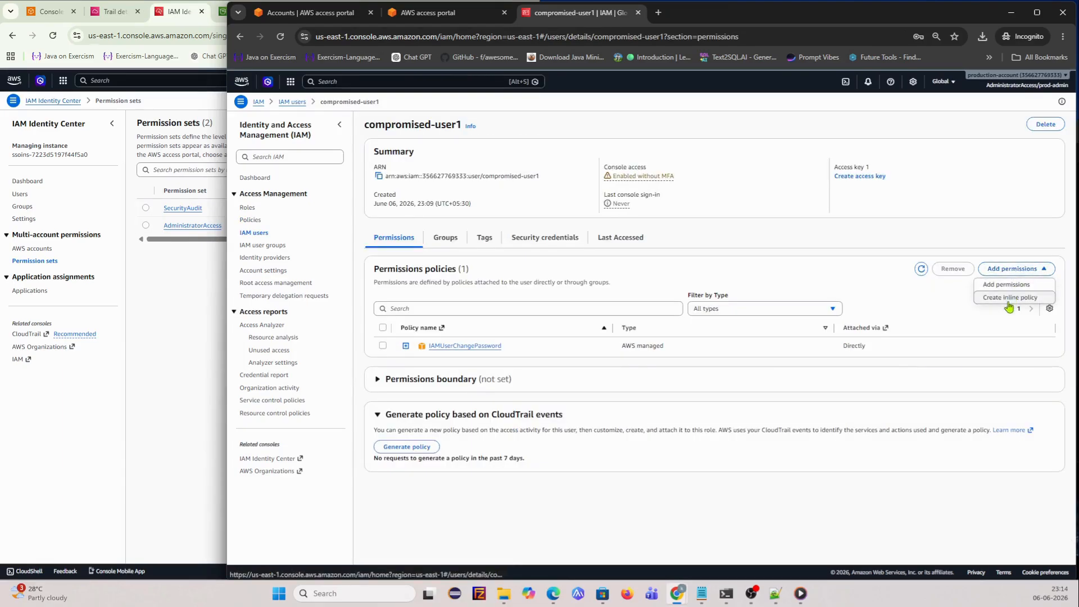
{"action": "left_click", "coordinate": [1010, 286]}
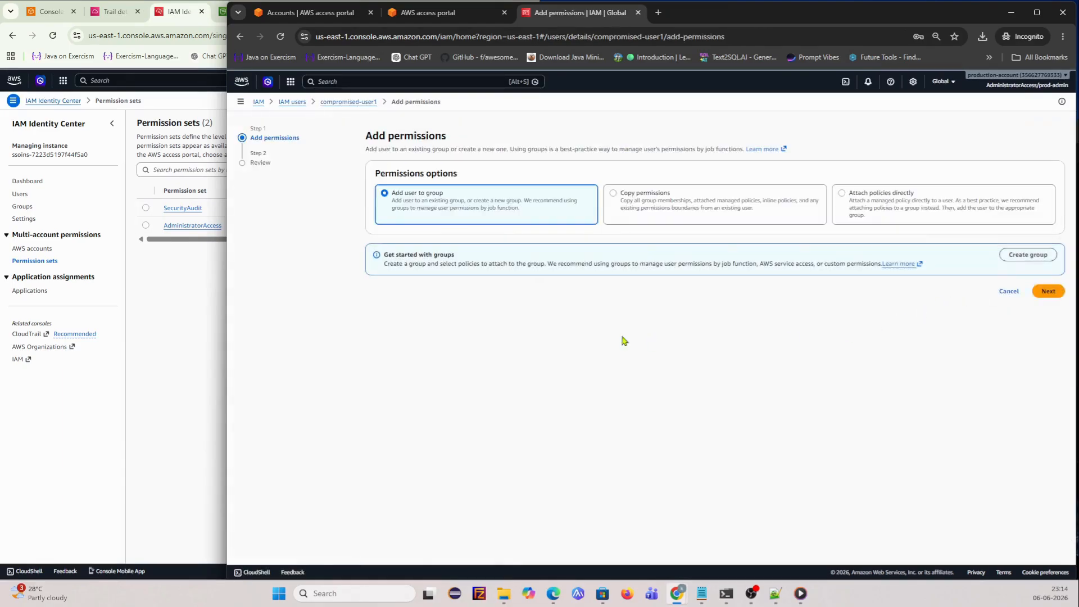
{"action": "left_click", "coordinate": [852, 217]}
{"action": "left_click", "coordinate": [436, 287]}
{"action": "type", "text": "clou"}
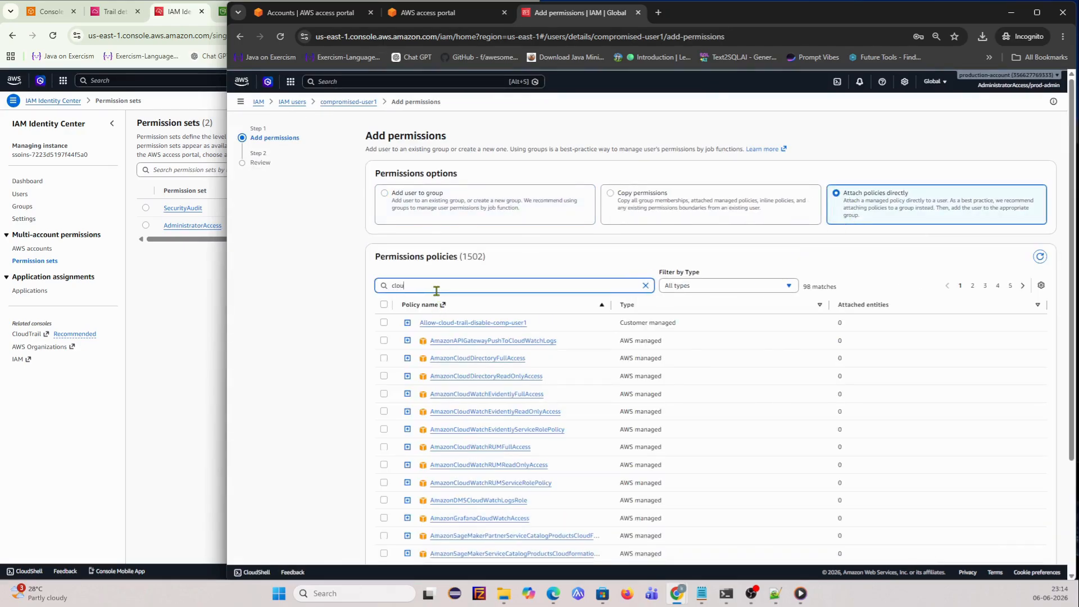
{"action": "type", "text": "d"}
{"action": "left_click", "coordinate": [384, 322]}
{"action": "scroll", "coordinate": [996, 444], "scroll_direction": "down", "scroll_amount": 3}
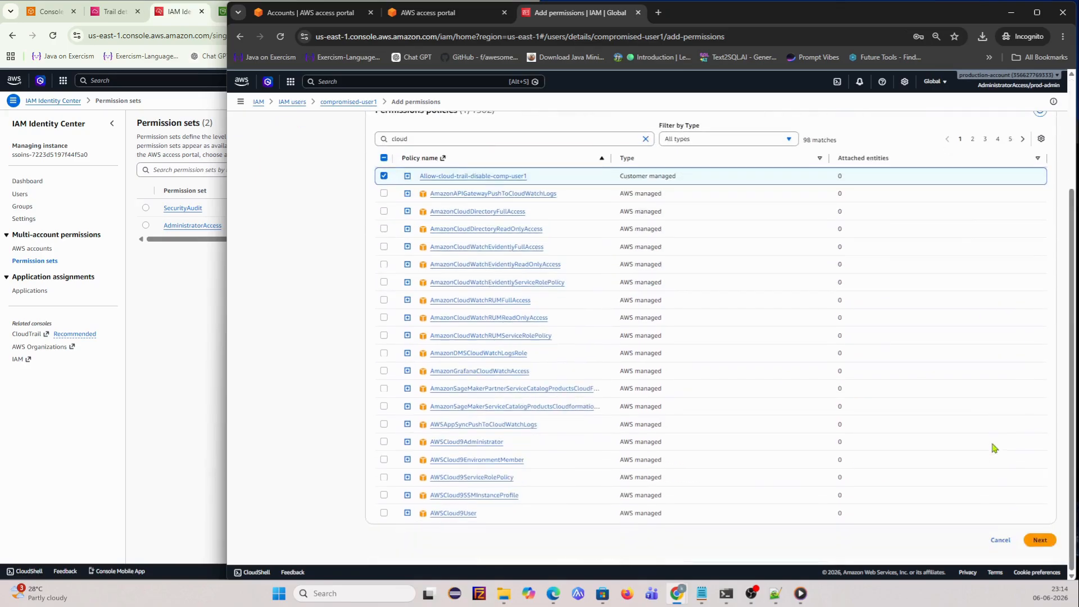
{"action": "left_click", "coordinate": [1038, 540]}
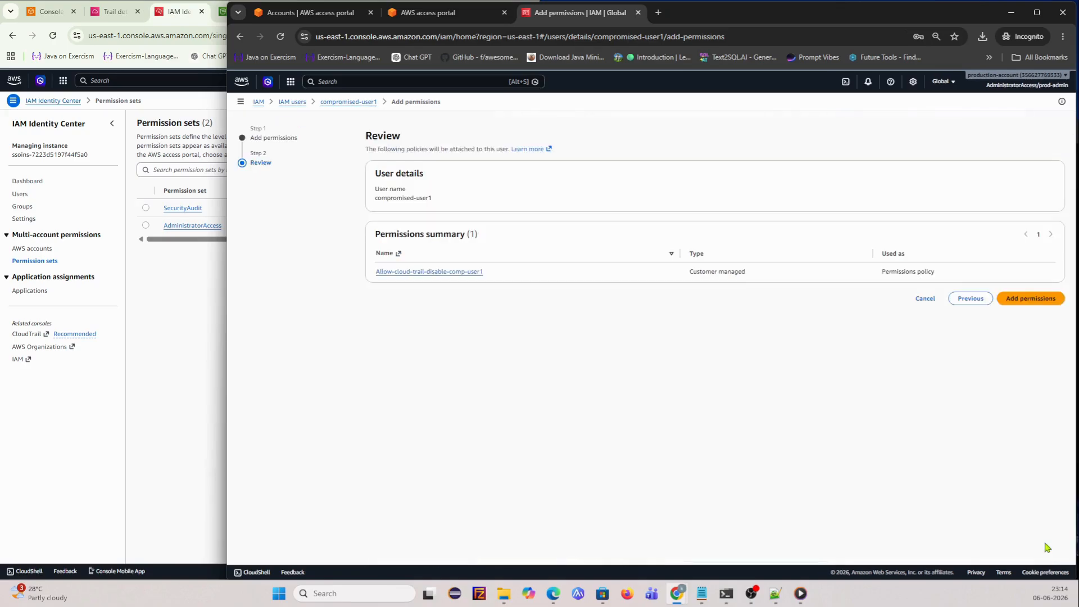
{"action": "left_click", "coordinate": [1043, 300]}
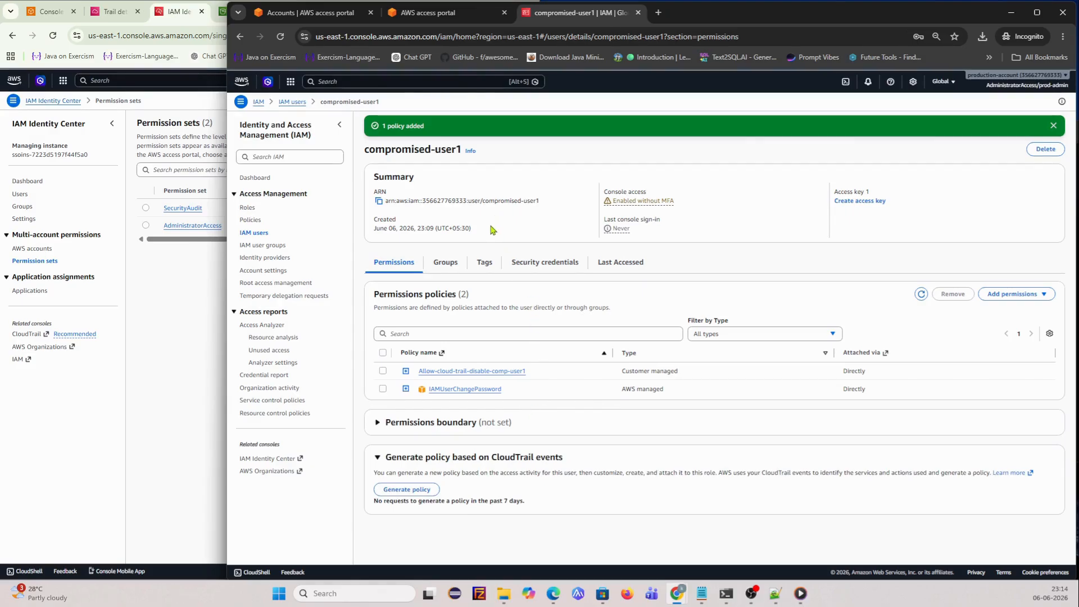
{"action": "left_click", "coordinate": [254, 232]}
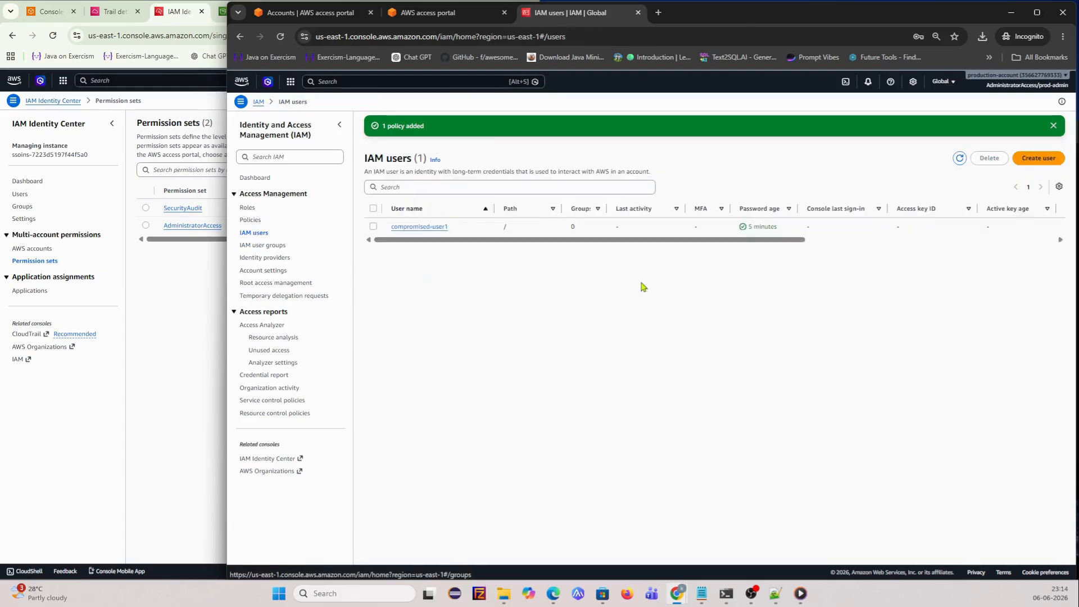
{"action": "left_click", "coordinate": [419, 226]}
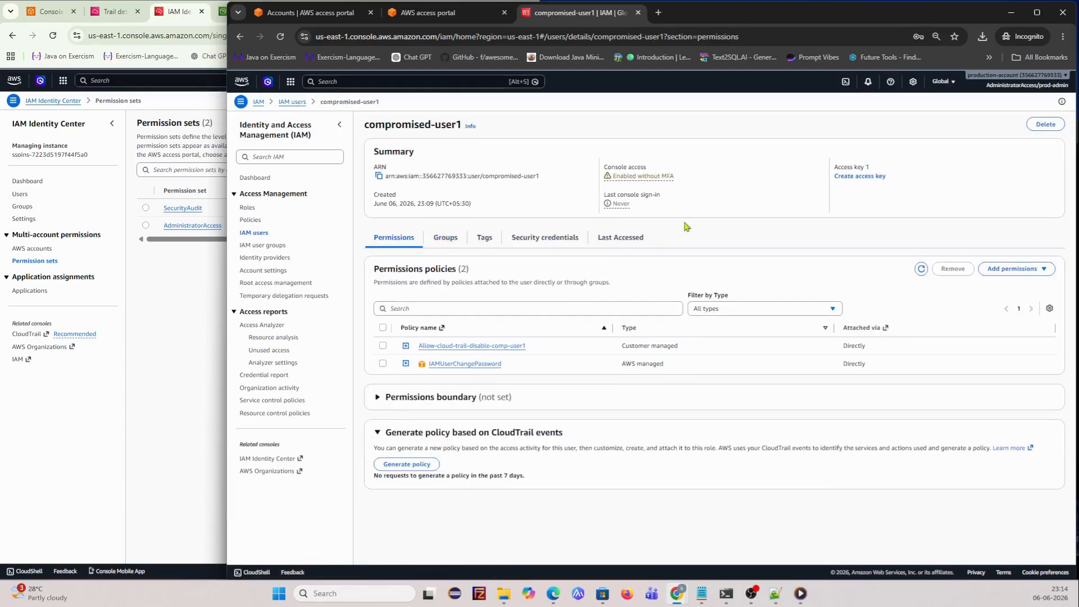
- Create a CLI access key tagged access-key-compromised-user1 and copy its key ID to Notepad++
{"action": "left_click", "coordinate": [866, 177]}
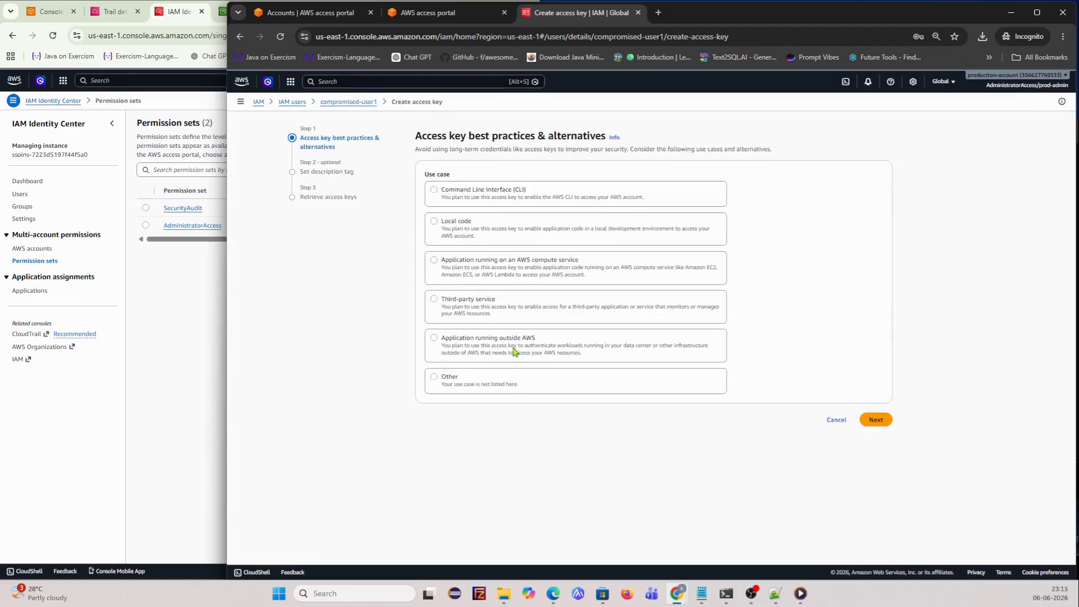
{"action": "left_click", "coordinate": [464, 192]}
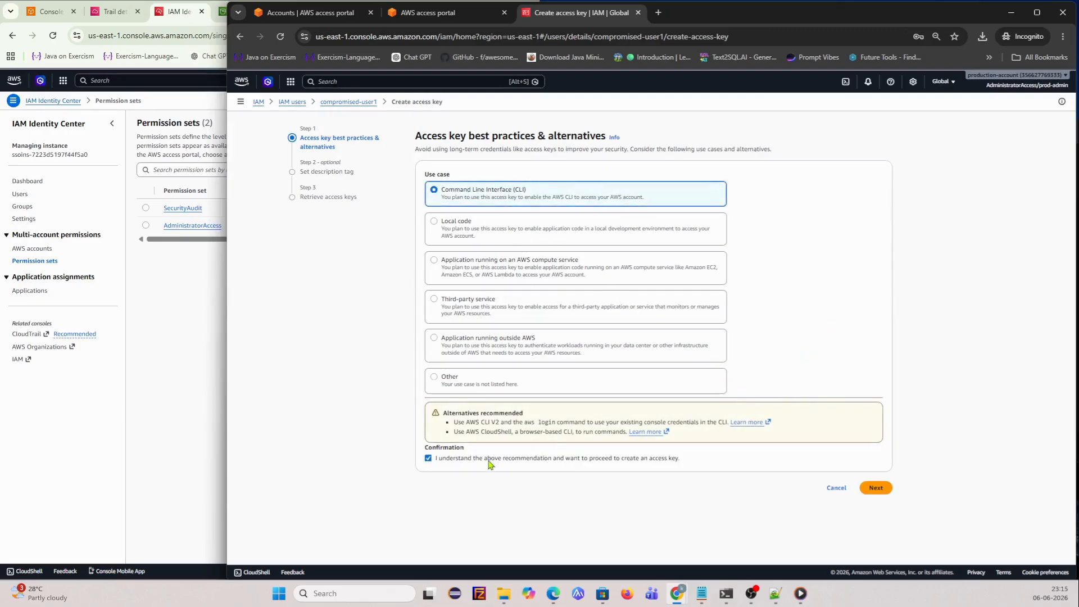
{"action": "left_click", "coordinate": [878, 492]}
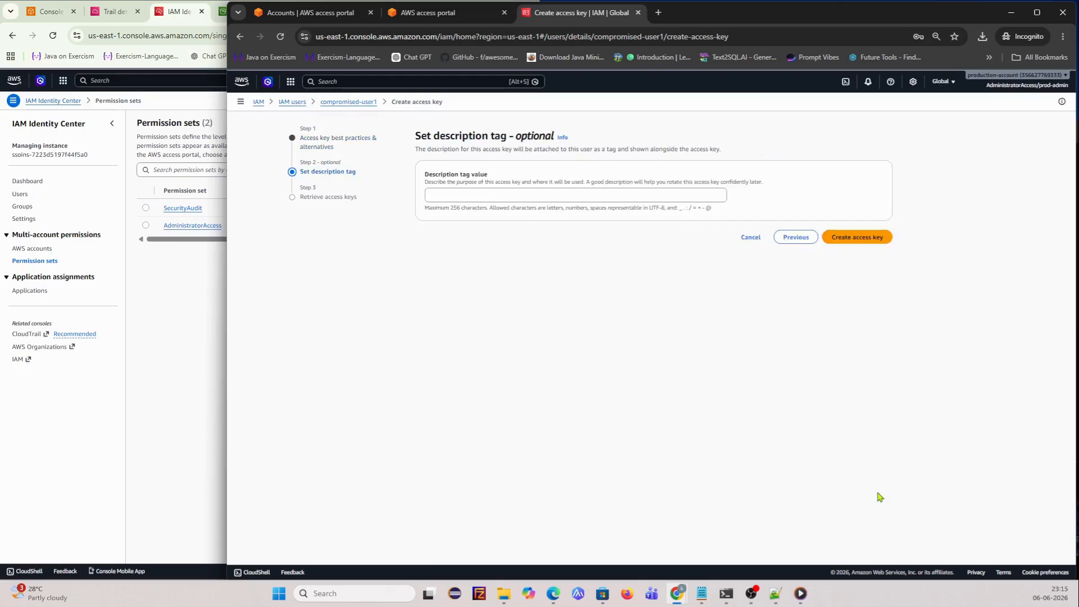
{"action": "left_click", "coordinate": [518, 196]}
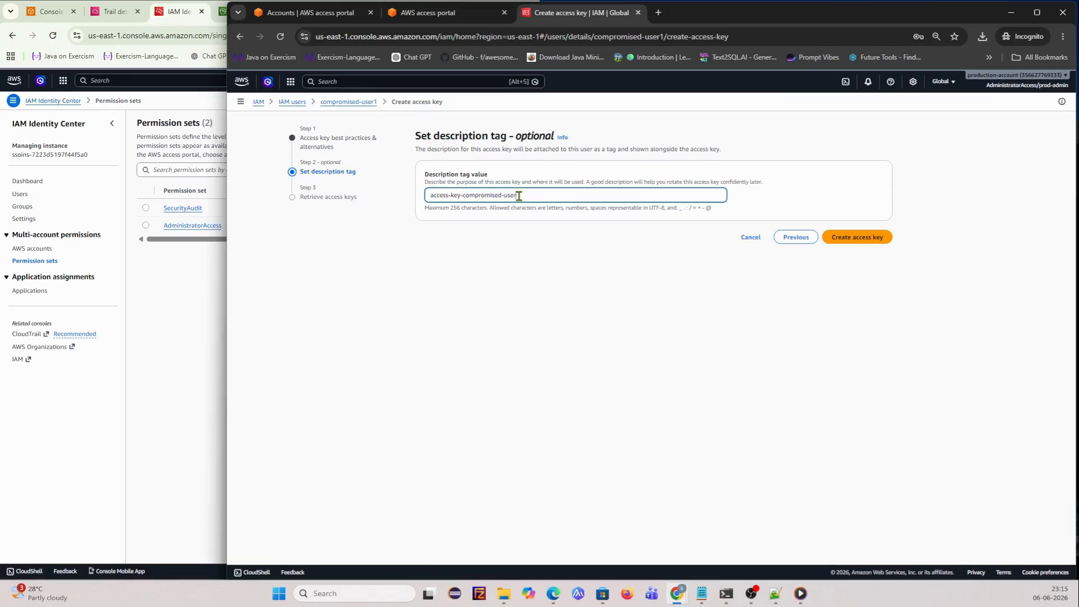
{"action": "left_click", "coordinate": [868, 238]}
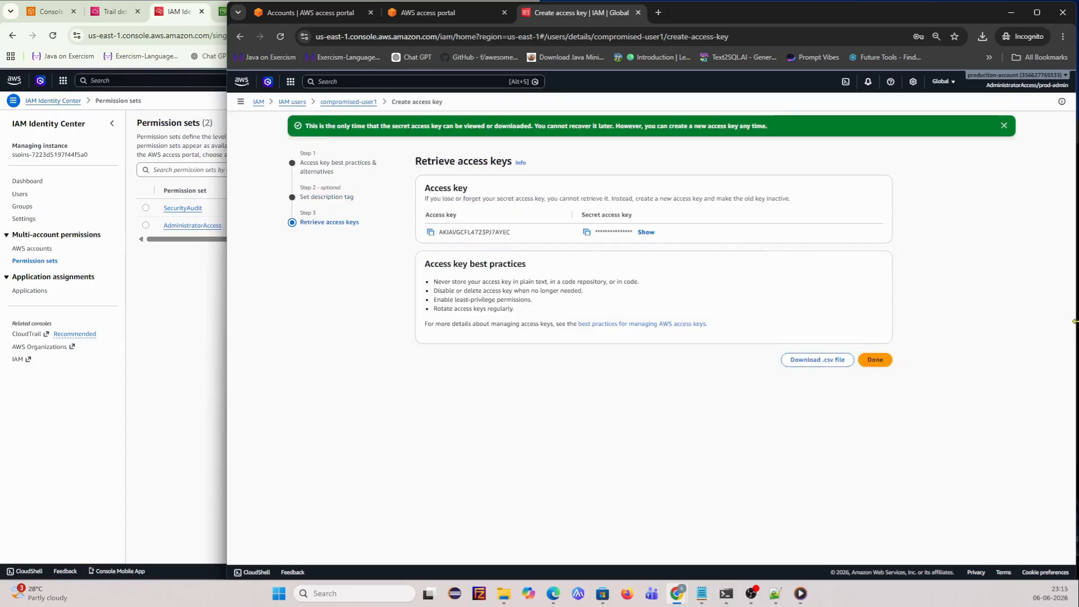
{"action": "left_click", "coordinate": [431, 232]}
{"action": "key", "text": "alt+Tab"}
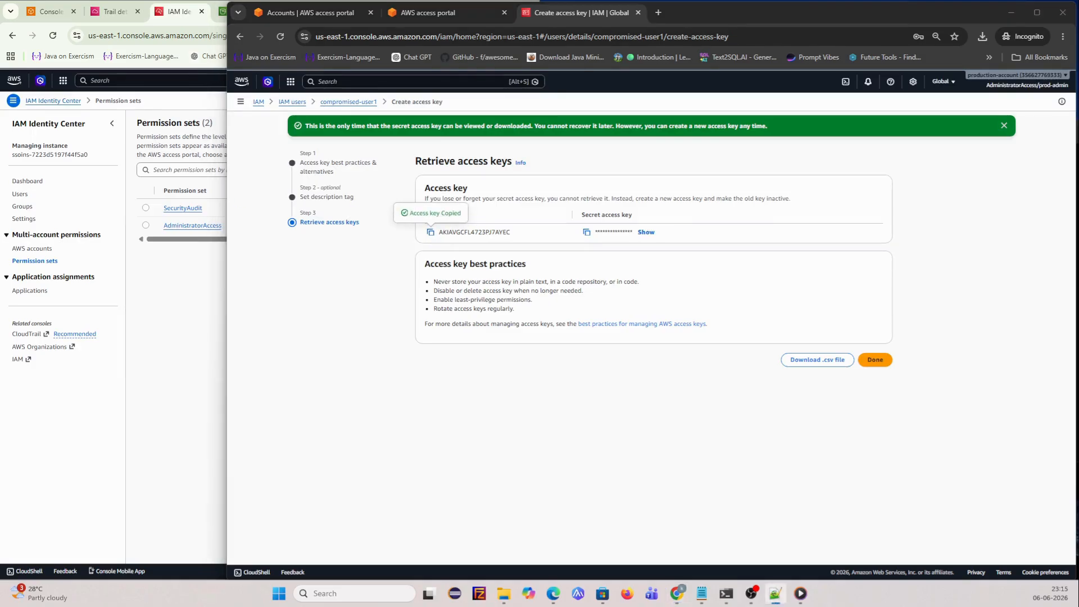
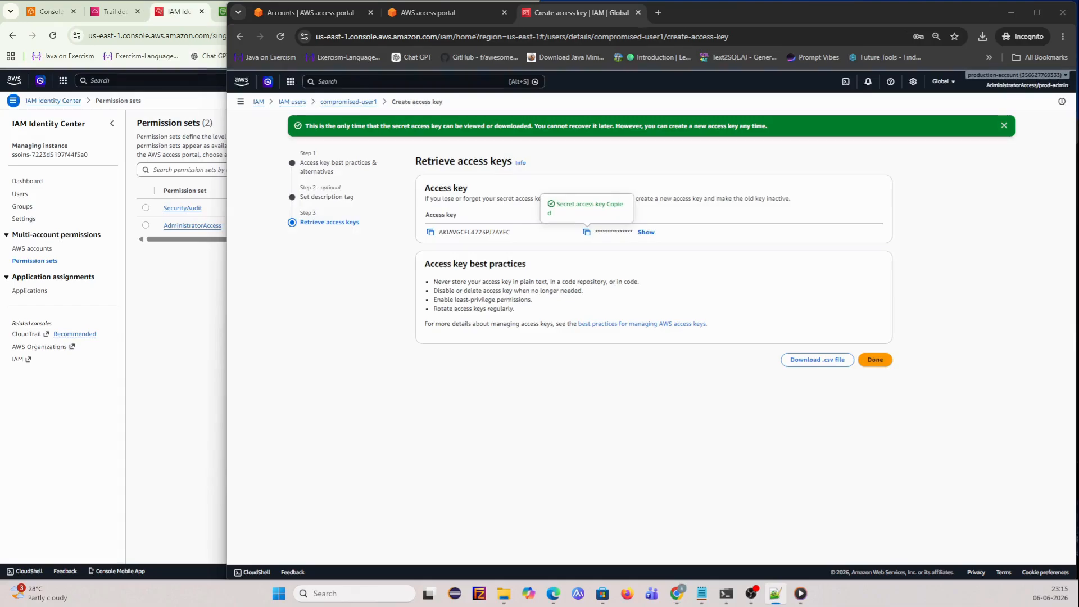
- Download the new access keys as compromised-user1_accessKeys.csv into SOC-1, then dismiss the one-time key banner
{"action": "left_click", "coordinate": [883, 362]}
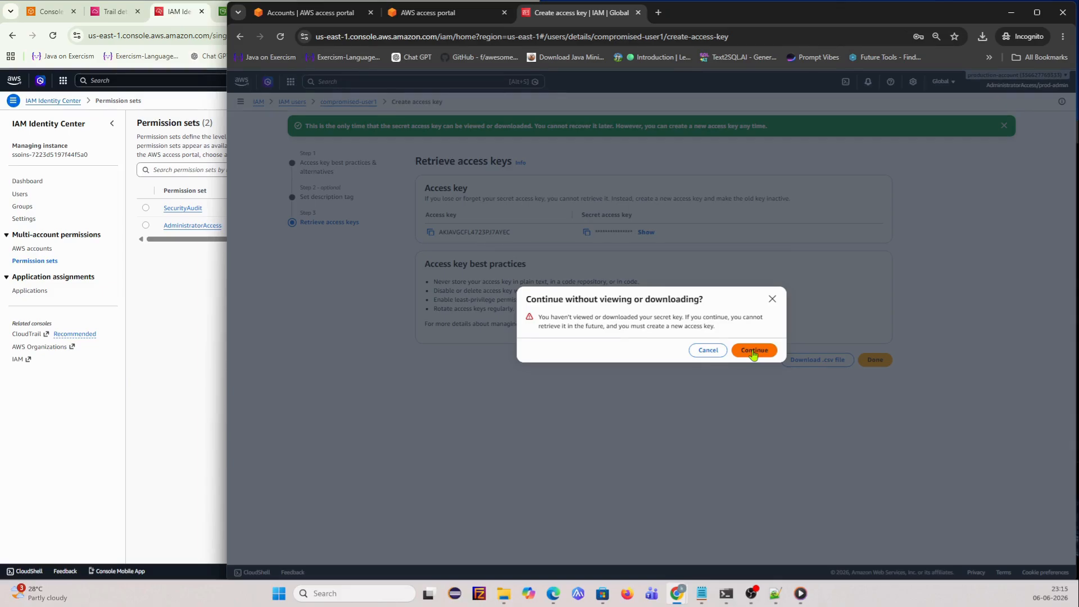
{"action": "left_click", "coordinate": [707, 350]}
{"action": "left_click", "coordinate": [818, 359]}
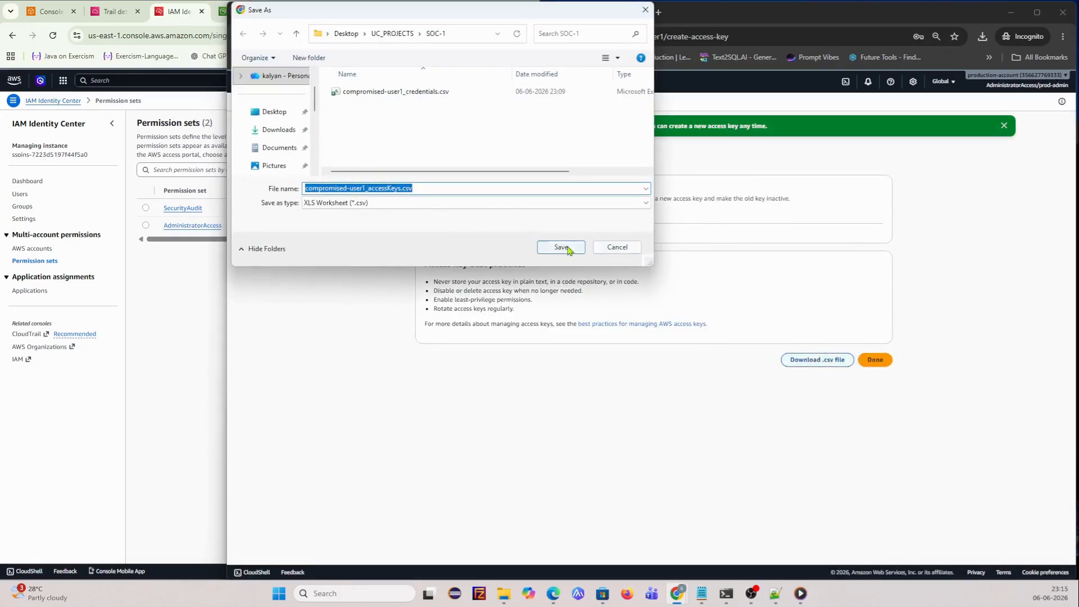
{"action": "left_click", "coordinate": [562, 247]}
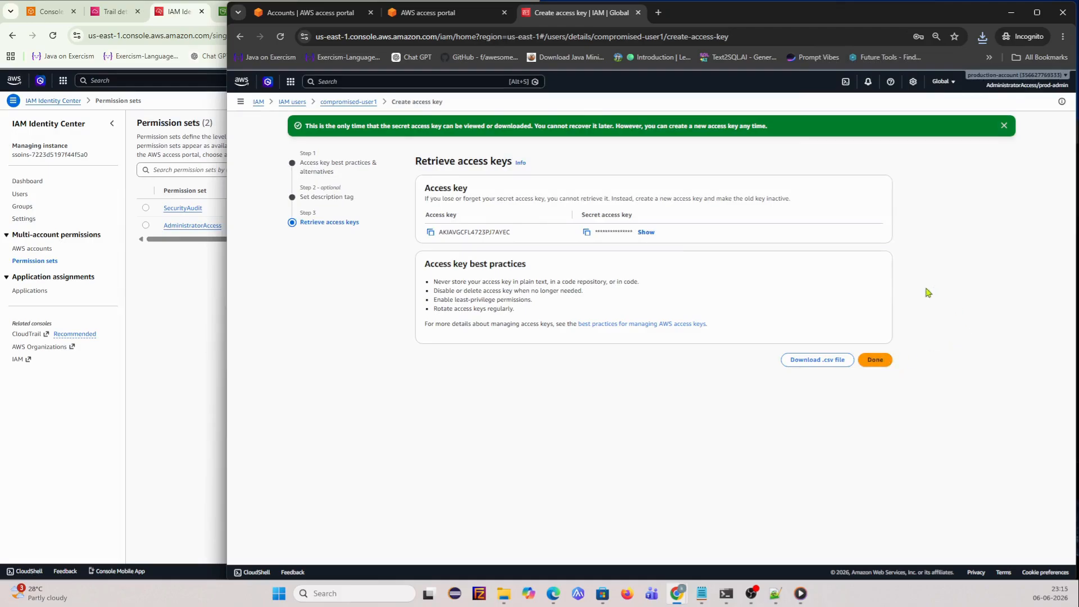
{"action": "left_click", "coordinate": [1004, 126]}
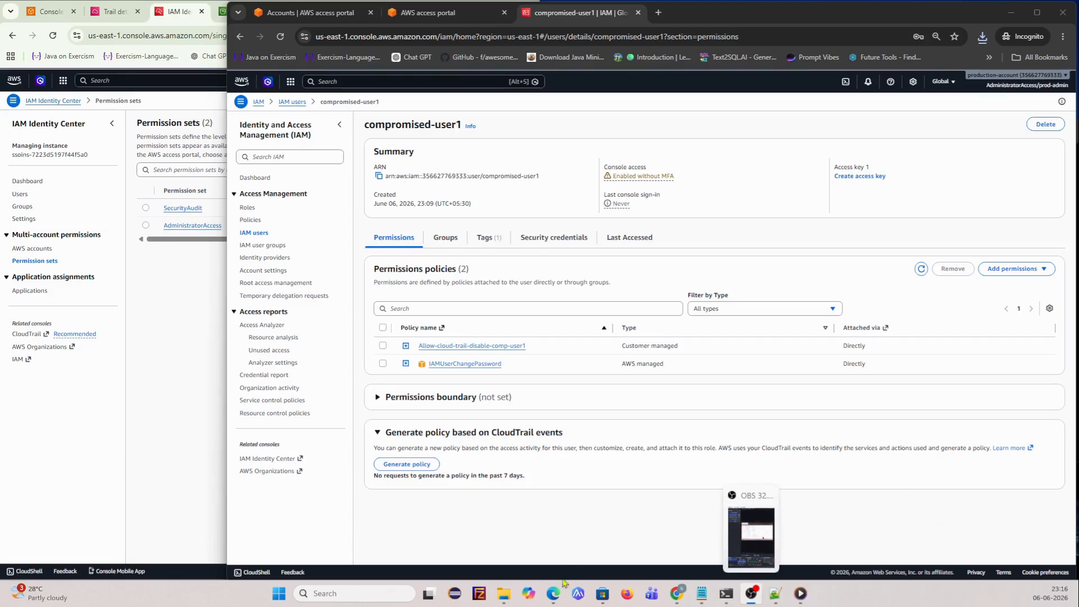
- Open the Windows Start search panel from the taskbar
{"action": "left_click", "coordinate": [354, 593]}
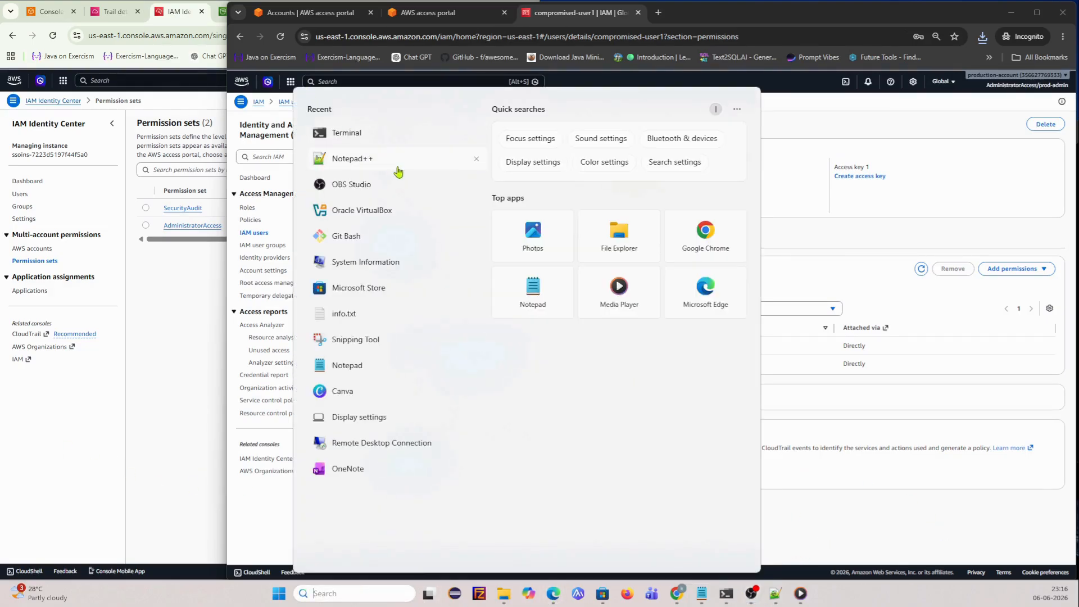
- Run aws configure in a widened terminal and paste in the new access key ID from Notepad++
{"action": "left_click", "coordinate": [393, 135]}
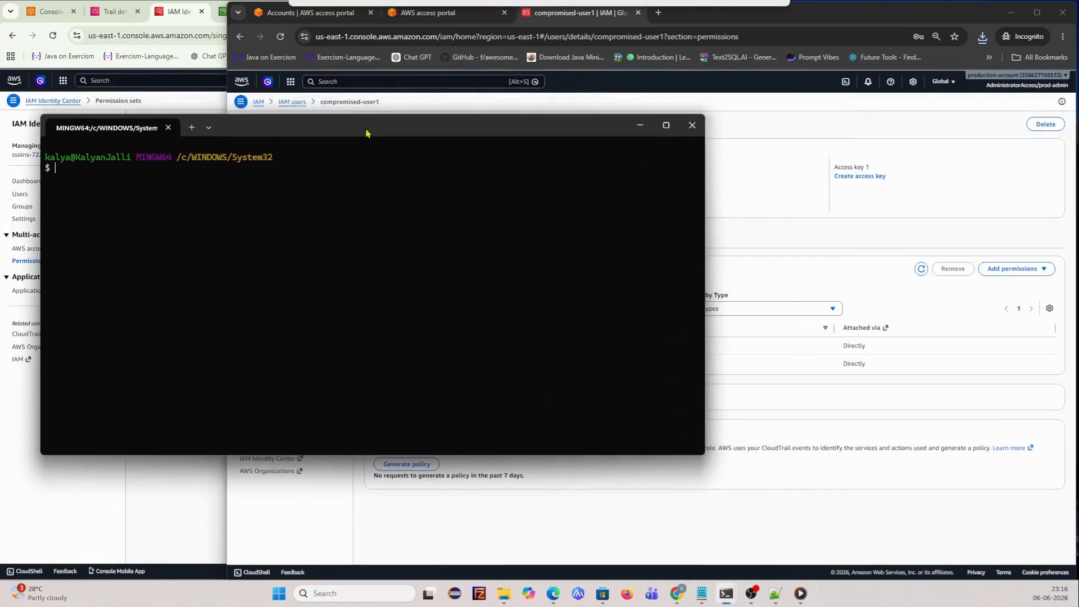
{"action": "left_click_drag", "start_coordinate": [705, 221], "coordinate": [1029, 221]}
{"action": "type", "text": "aws configure"}
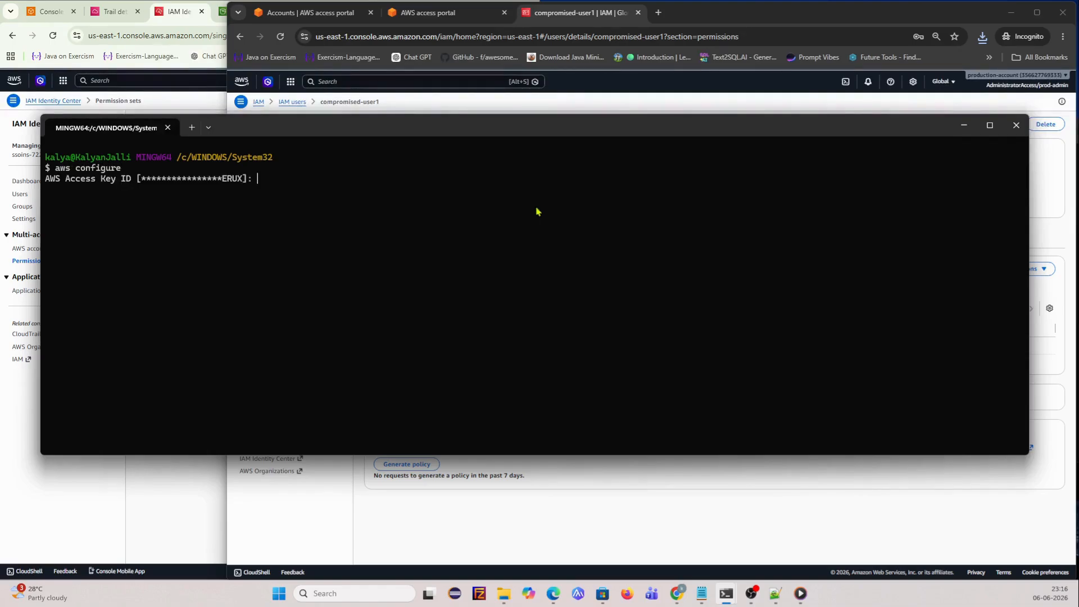
{"action": "key", "text": "alt+Tab"}
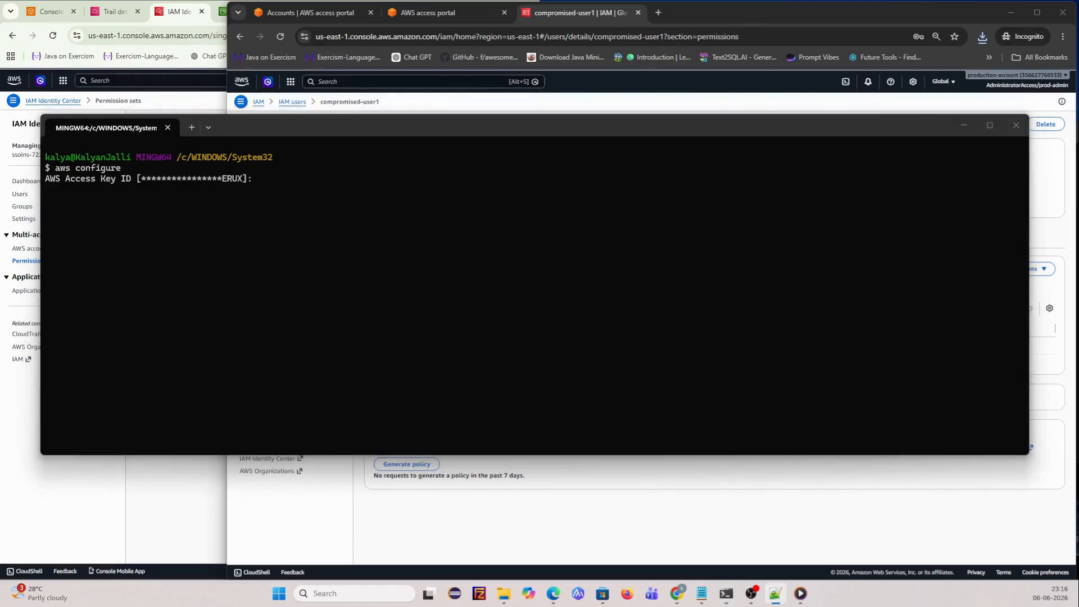
{"action": "left_click", "coordinate": [369, 197]}
{"action": "key", "text": "ctrl+v"}
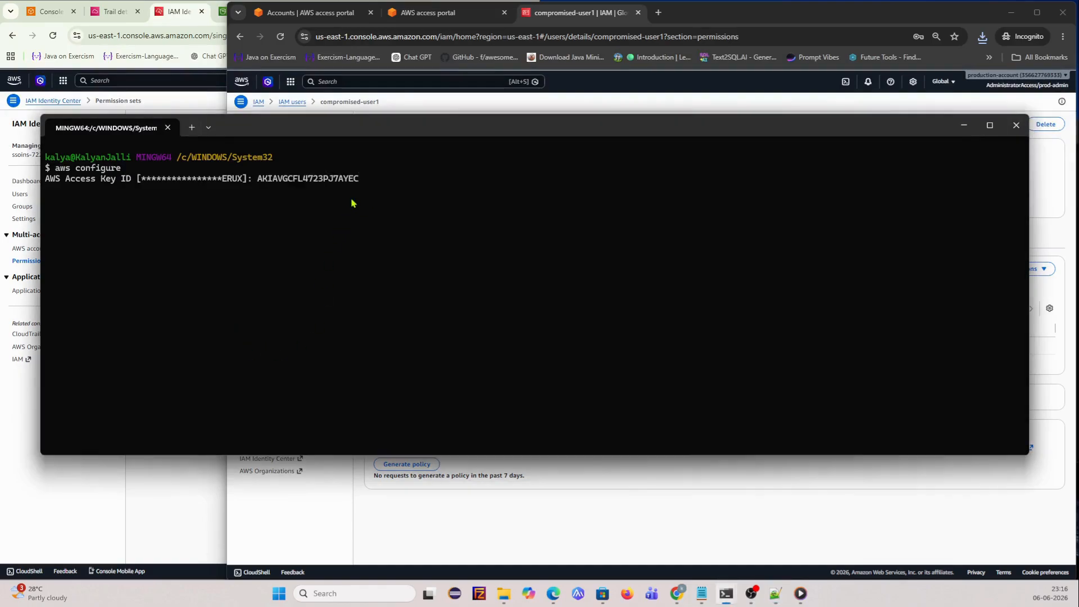
{"action": "key", "text": "Return"}
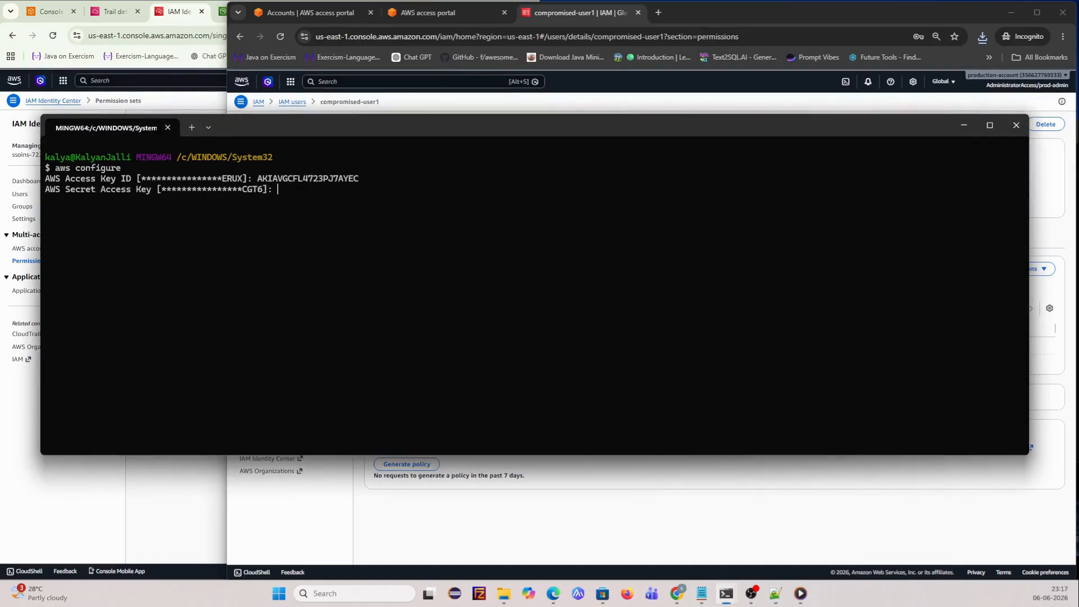
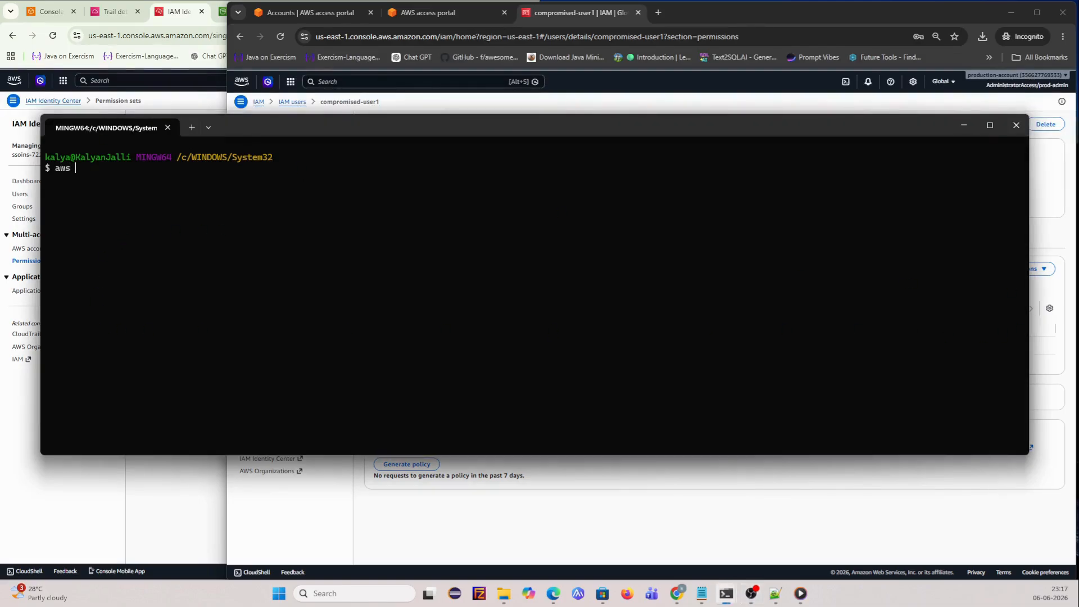
- Run aws s3 ls as compromised-user1 and confirm the AccessDenied error for s3:ListAllMyBuckets
{"action": "type", "text": "s3 l"}
{"action": "key", "text": "Return"}
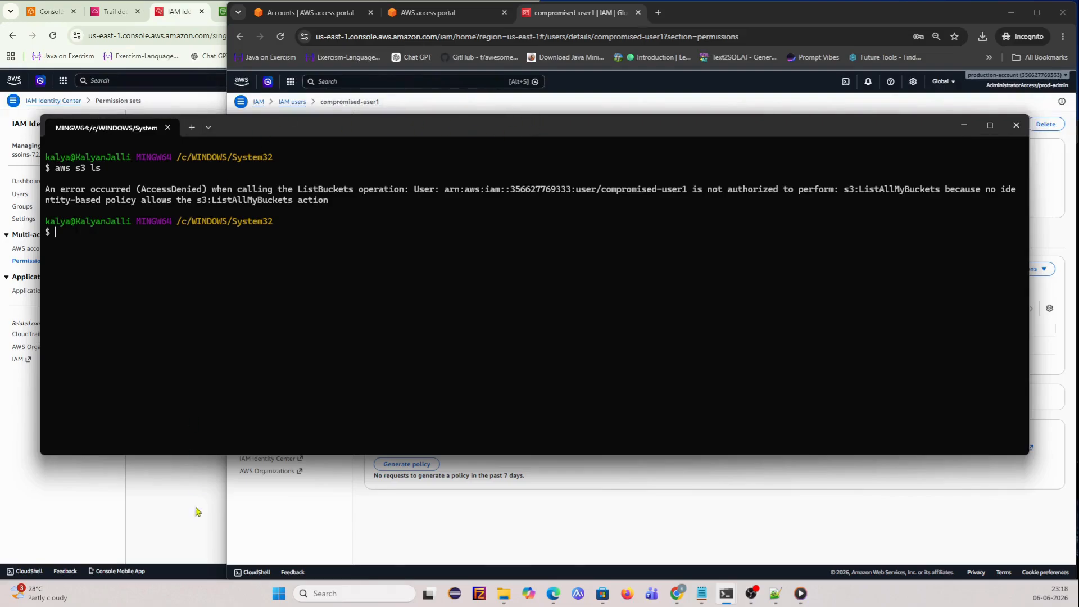
{"action": "left_click", "coordinate": [150, 539]}
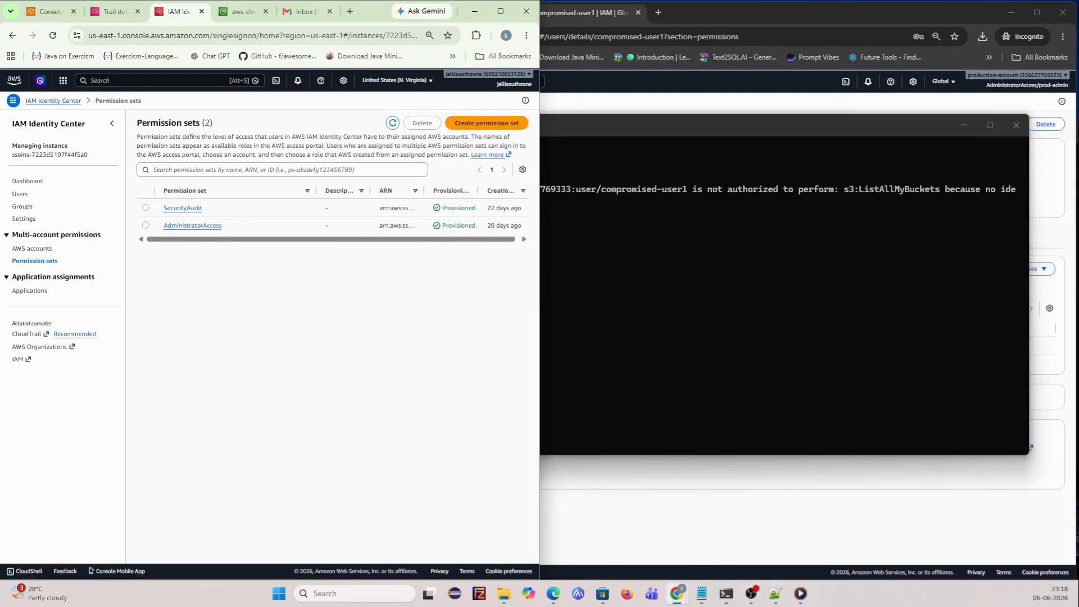
{"action": "left_click", "coordinate": [752, 593]}
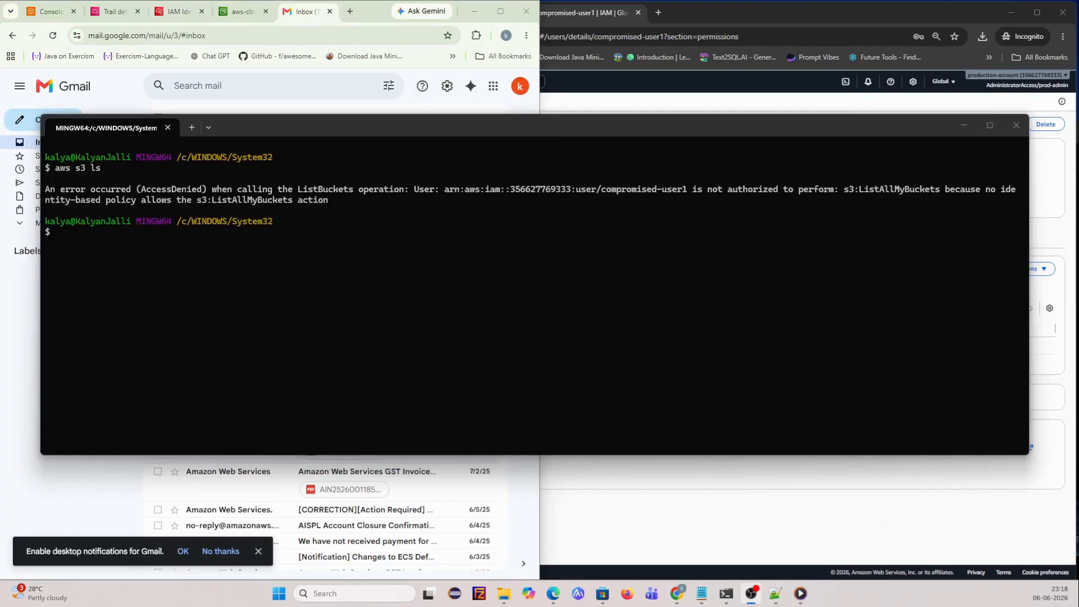
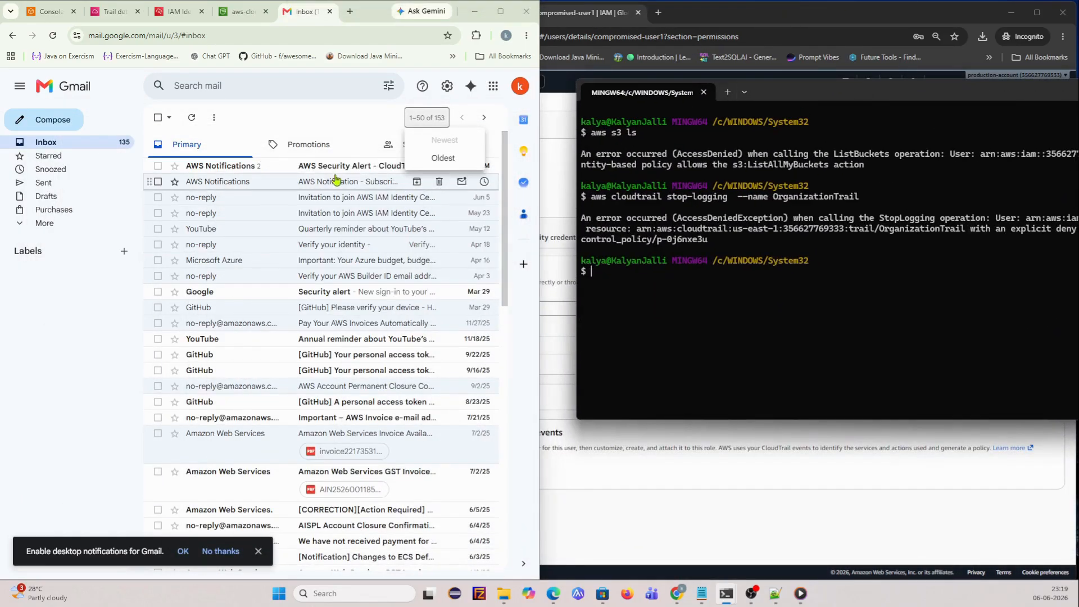
- Open the 'AWS Security Alert - CloudTrail Tampering' email from AWS Notifications in the Gmail inbox
{"action": "left_click", "coordinate": [315, 166]}
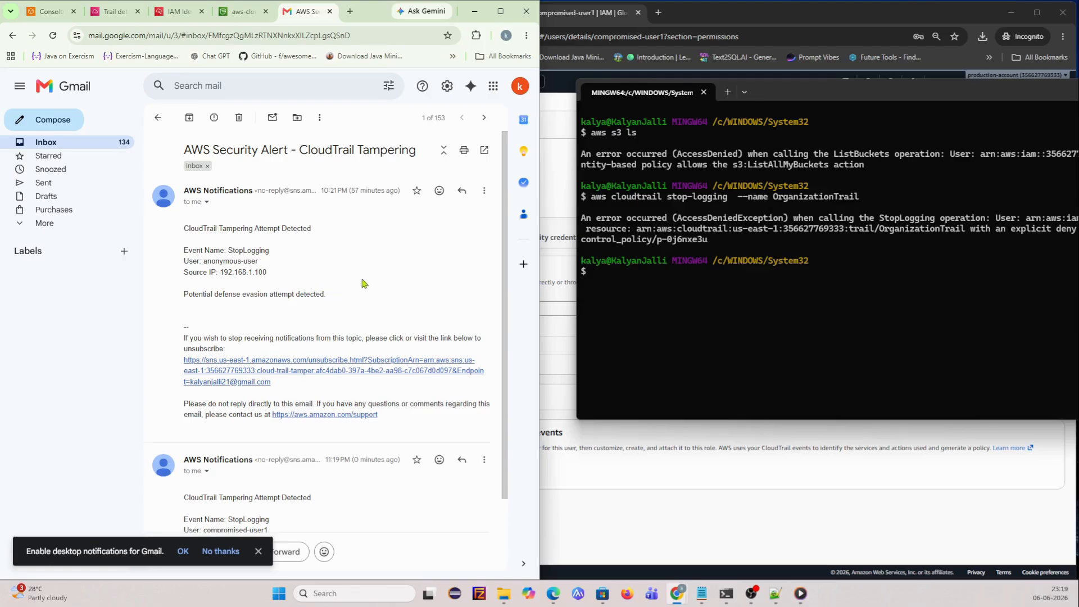